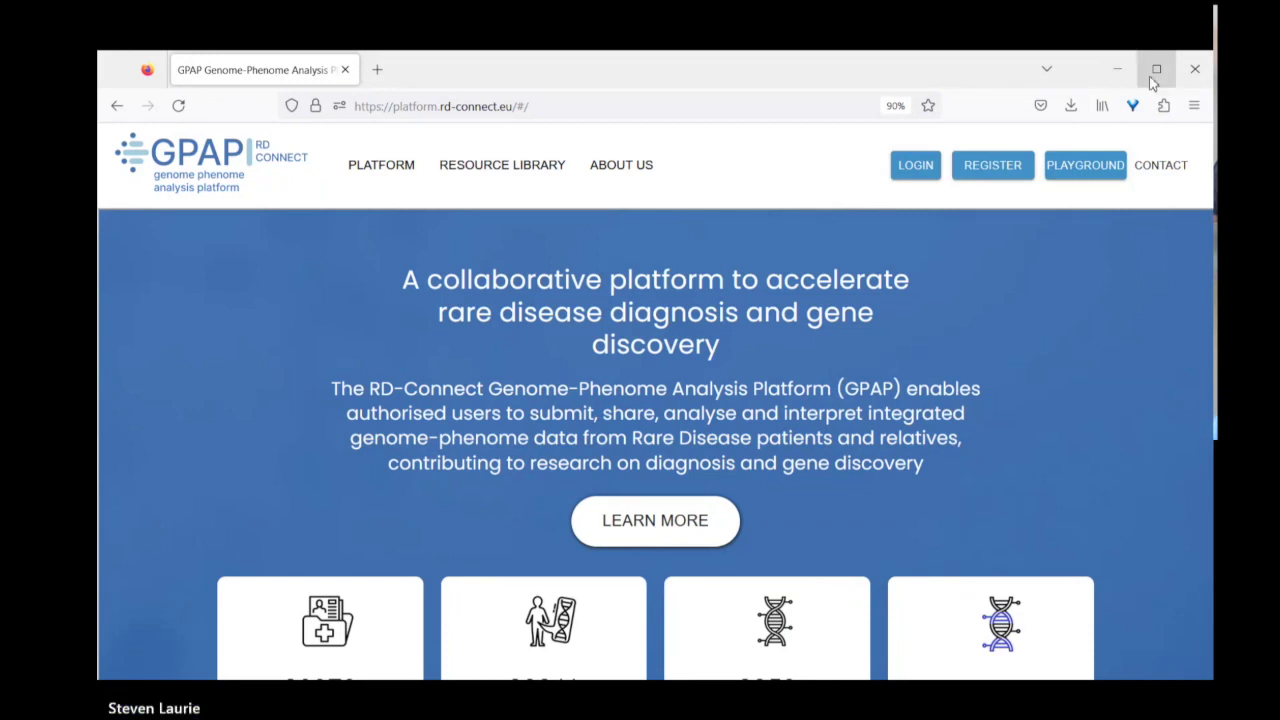
# Step: Maximize the browser window so the GPAP home page fills the screen
pyautogui.click(1155, 70)
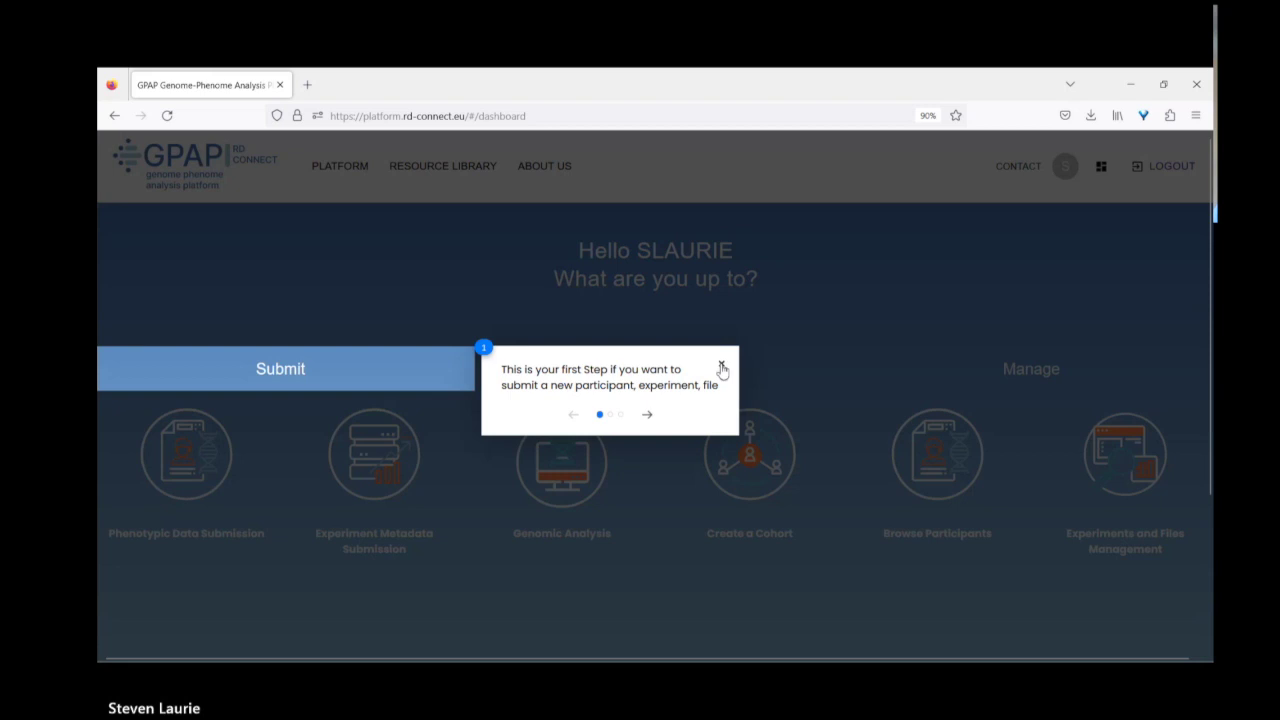
# Step: Dismiss the guided-tour tip on the GPAP dashboard
pyautogui.click(721, 367)
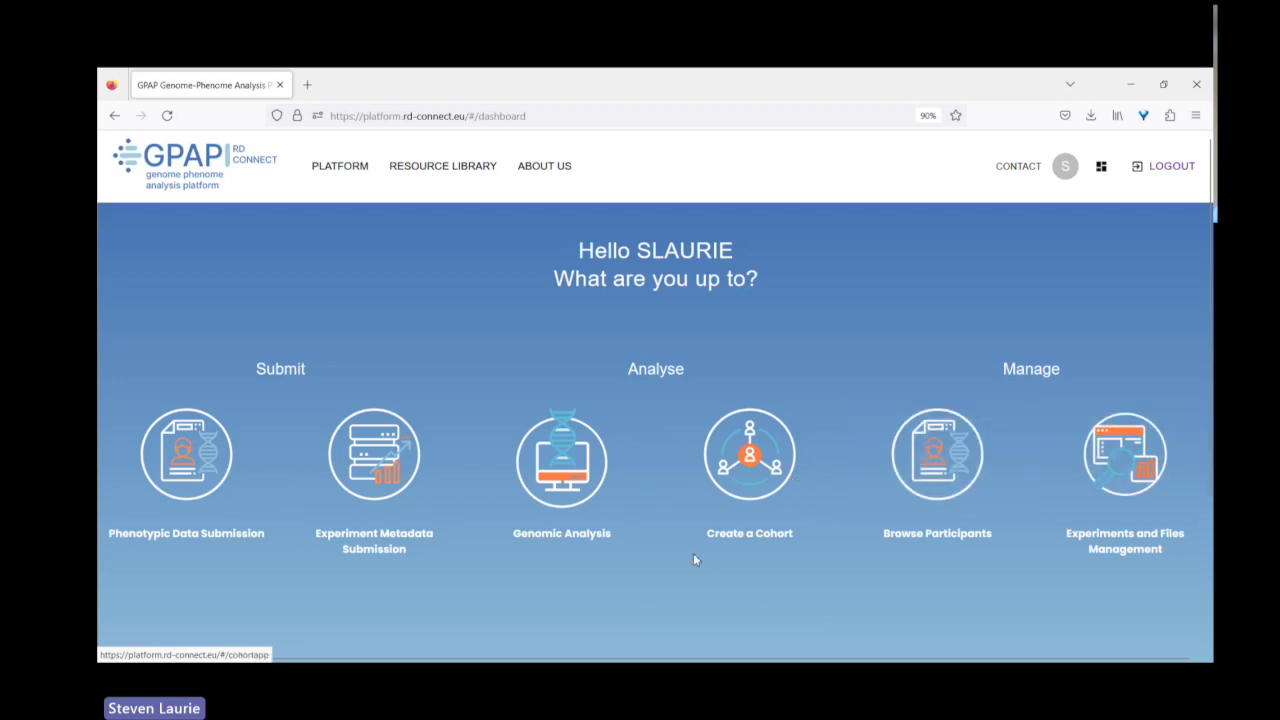
# Step: Open Genomic Analysis, access the New Genomic Analysis Interface, and start a new case analysis study
pyautogui.click(573, 465)
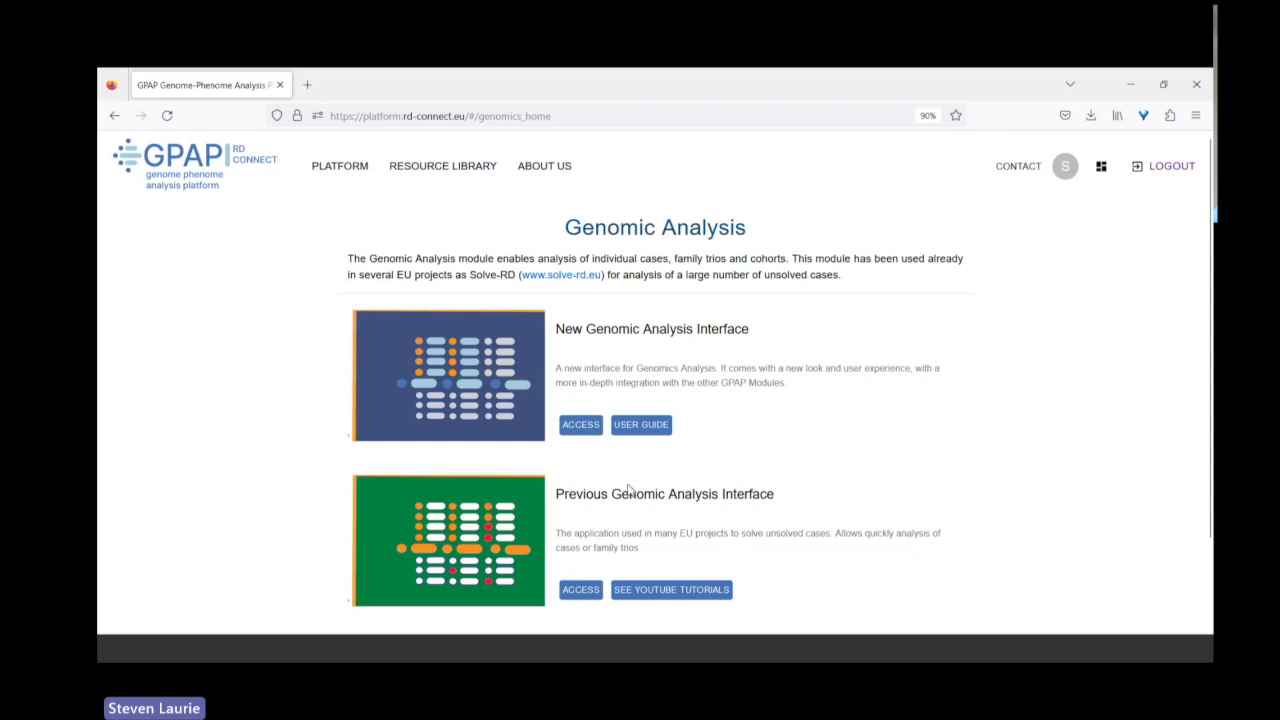
pyautogui.click(584, 428)
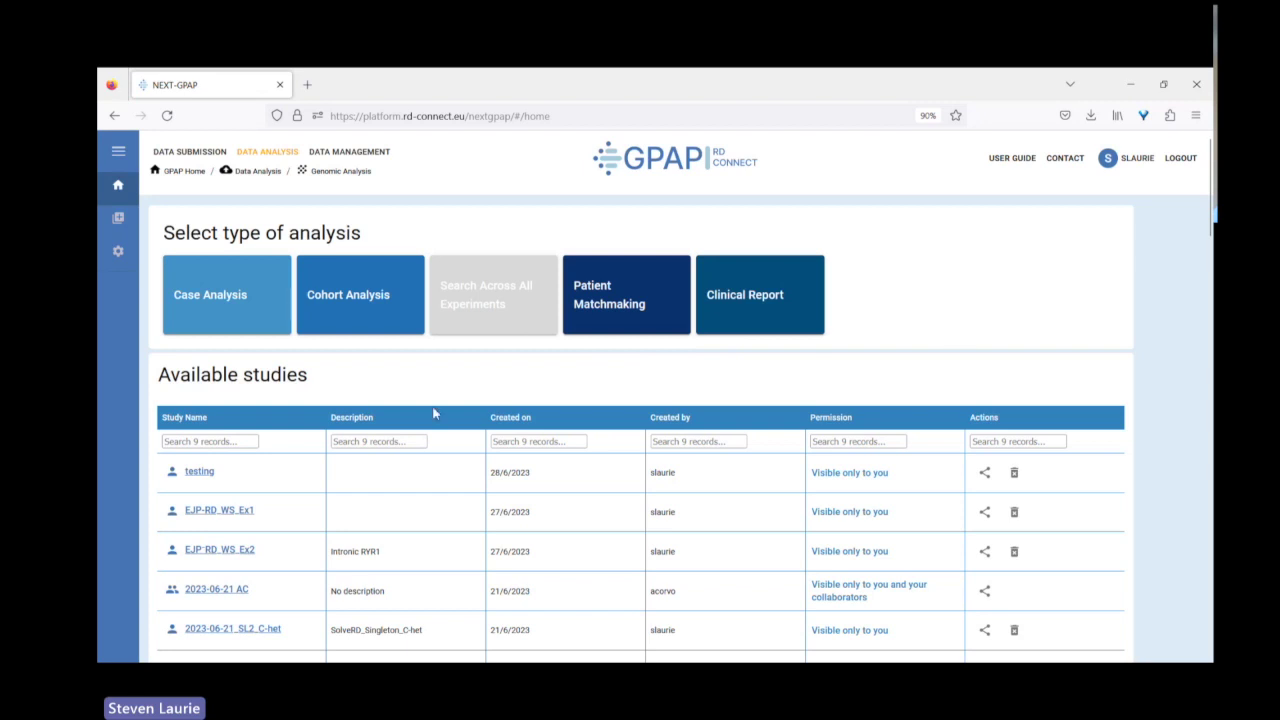
pyautogui.scroll(-1, 286, 494)
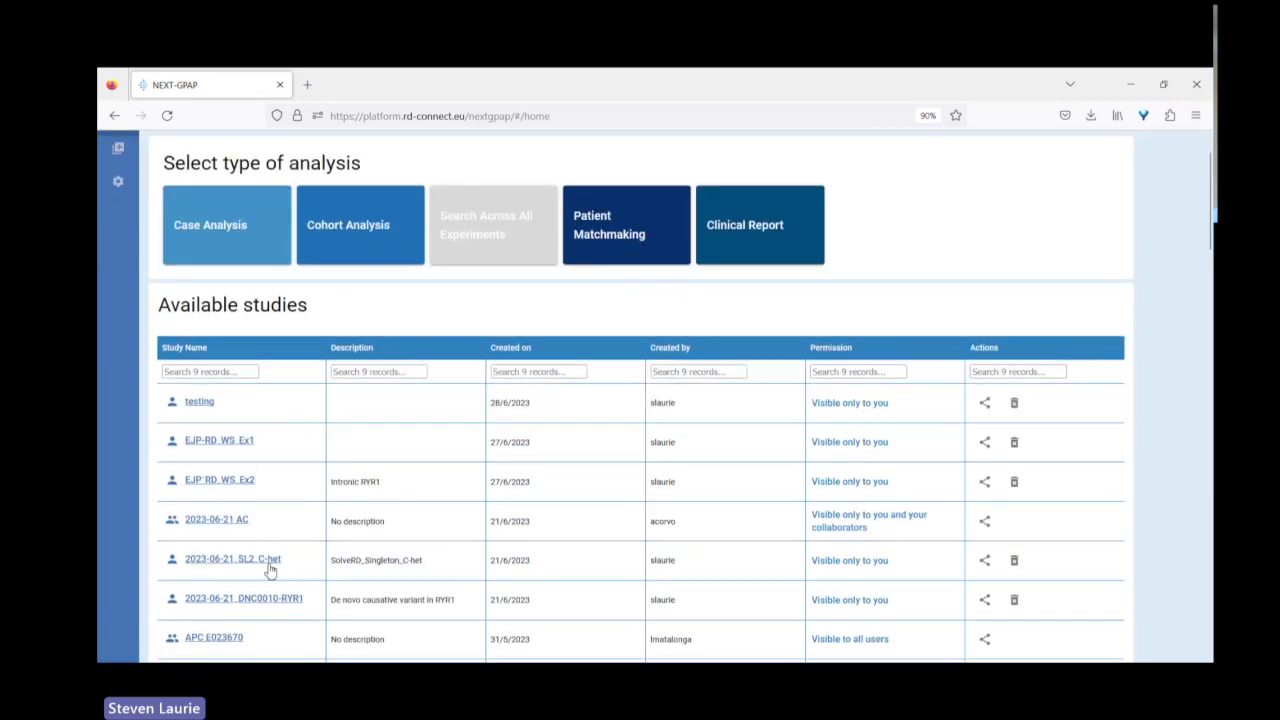
pyautogui.scroll(1, 254, 546)
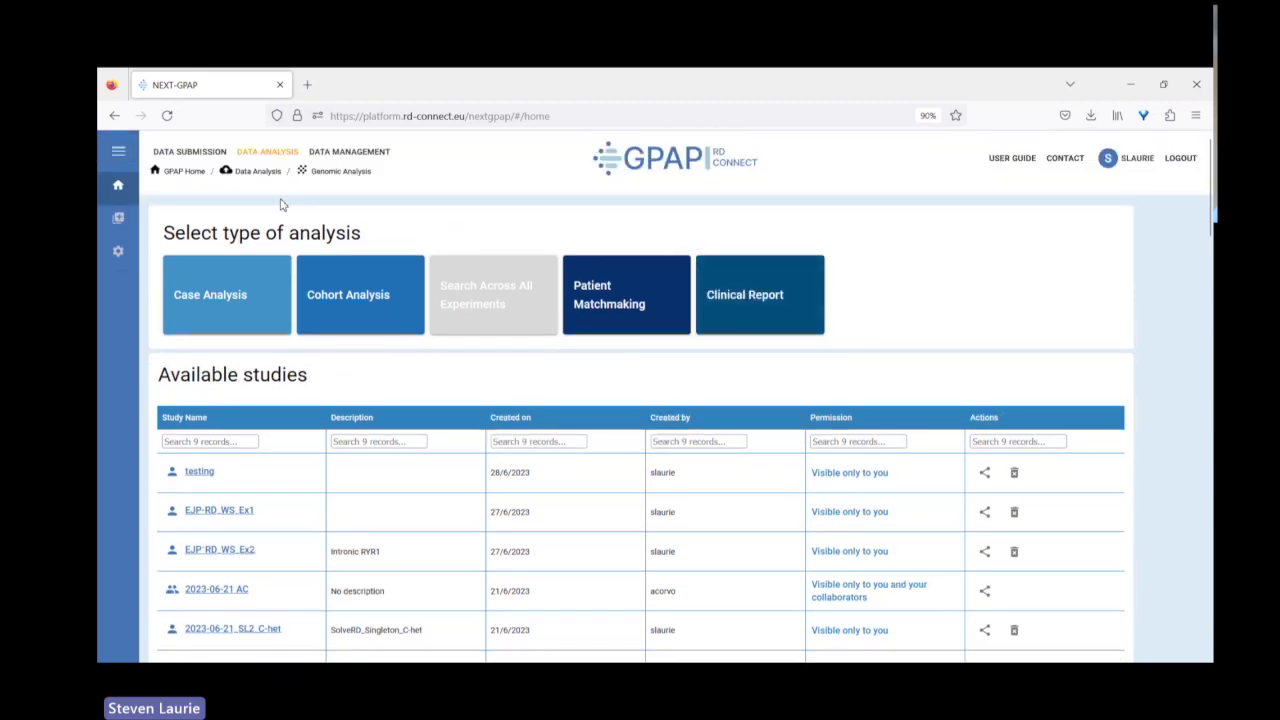
pyautogui.click(242, 300)
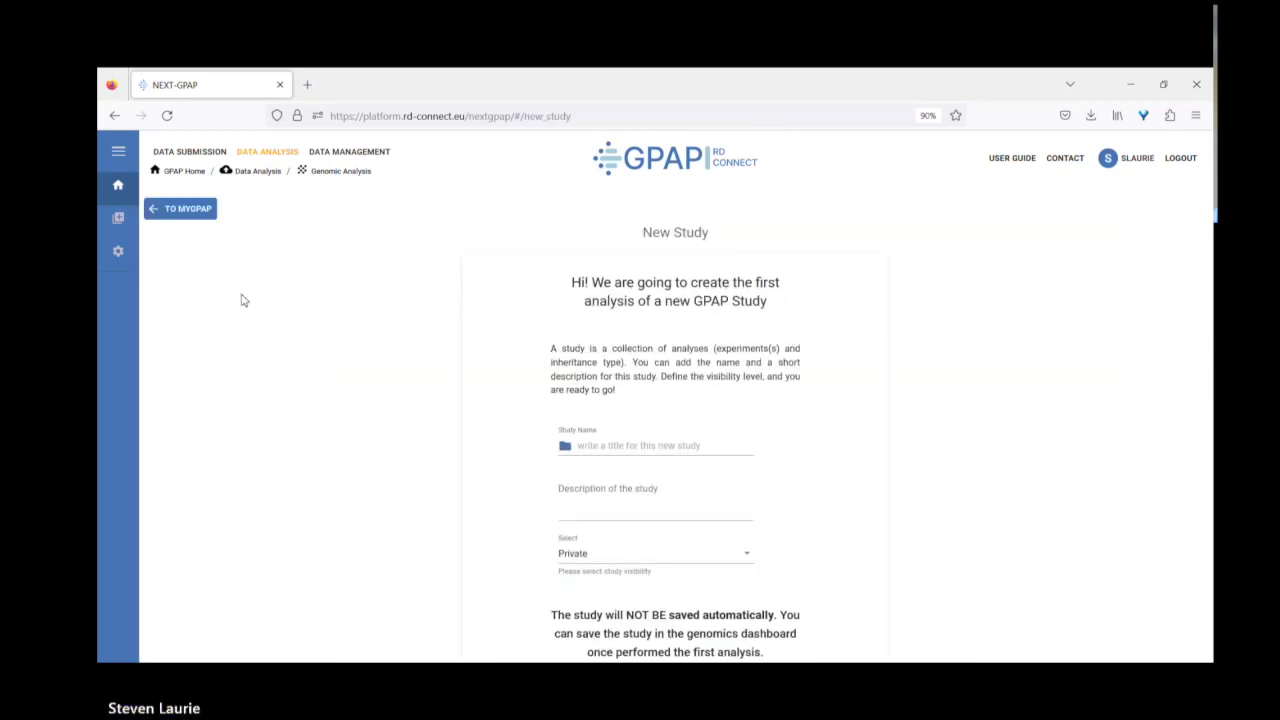
# Step: Name the private case-analysis study 'EJP-RD_Workshop' and confirm it
pyautogui.click(611, 448)
pyautogui.write('EJP')
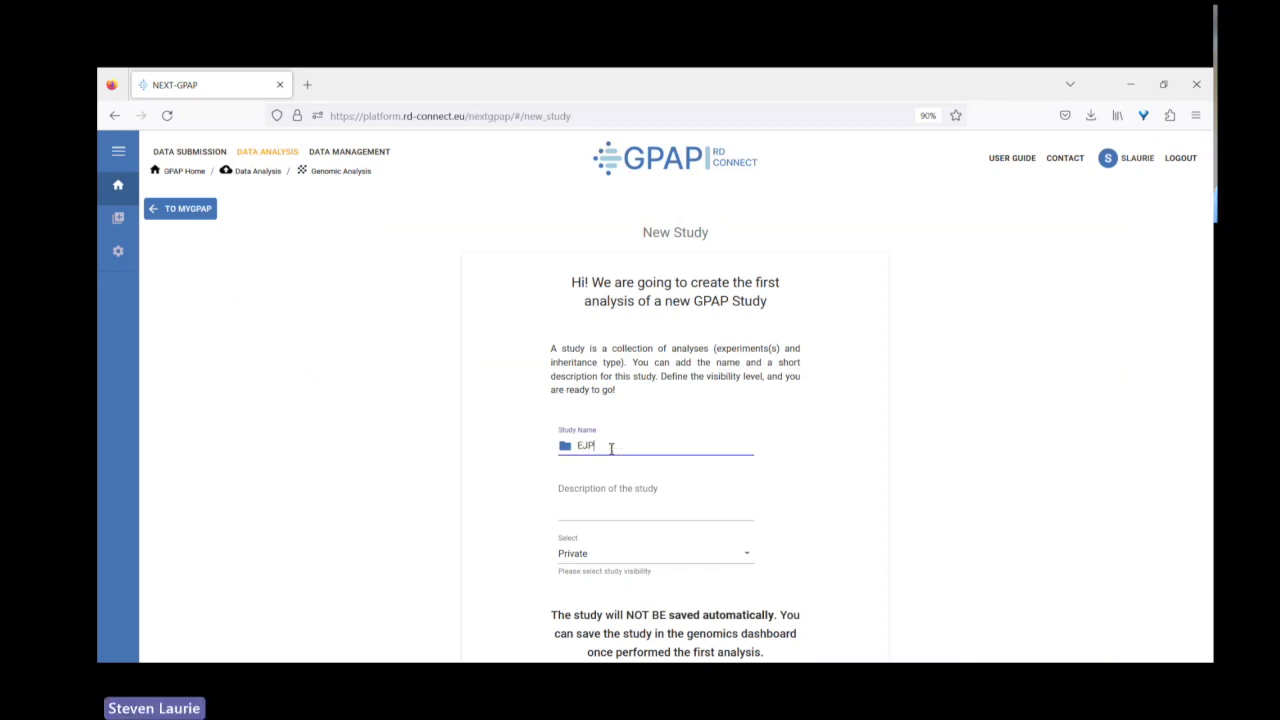
pyautogui.write('-RD_Workshop')
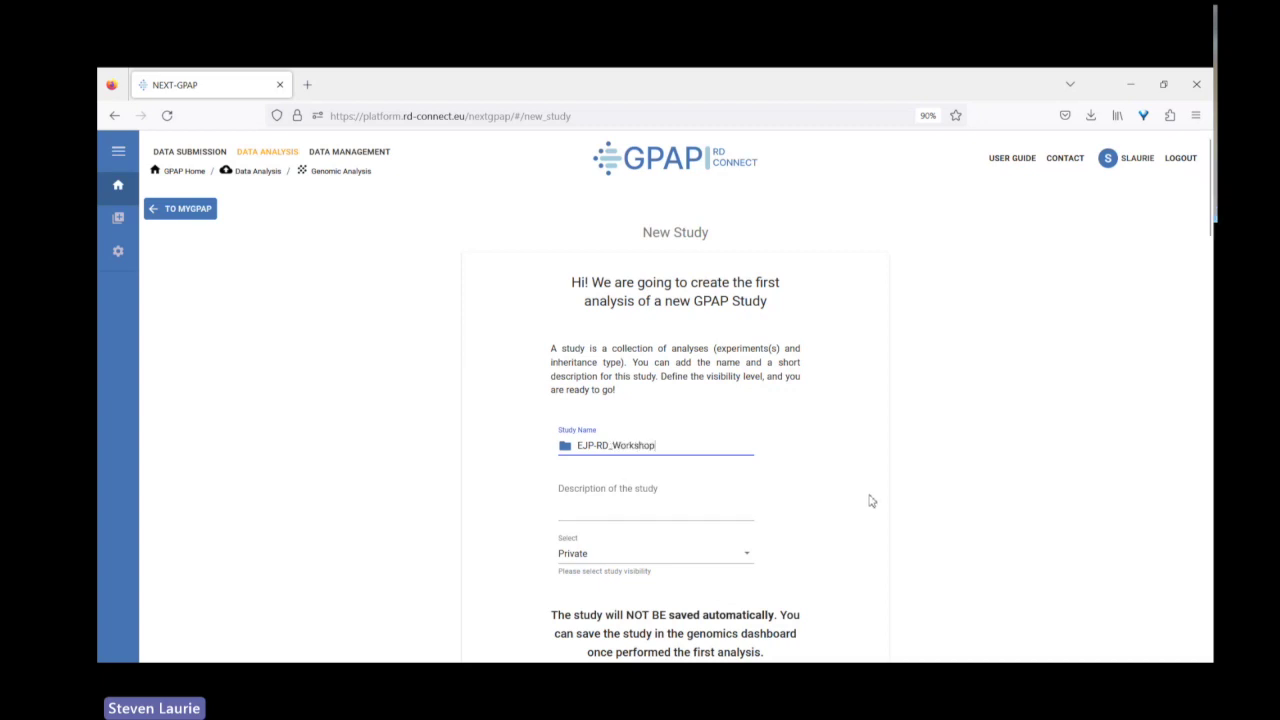
pyautogui.scroll(-2, 766, 464)
pyautogui.scroll(-1, 766, 464)
pyautogui.scroll(3, 766, 464)
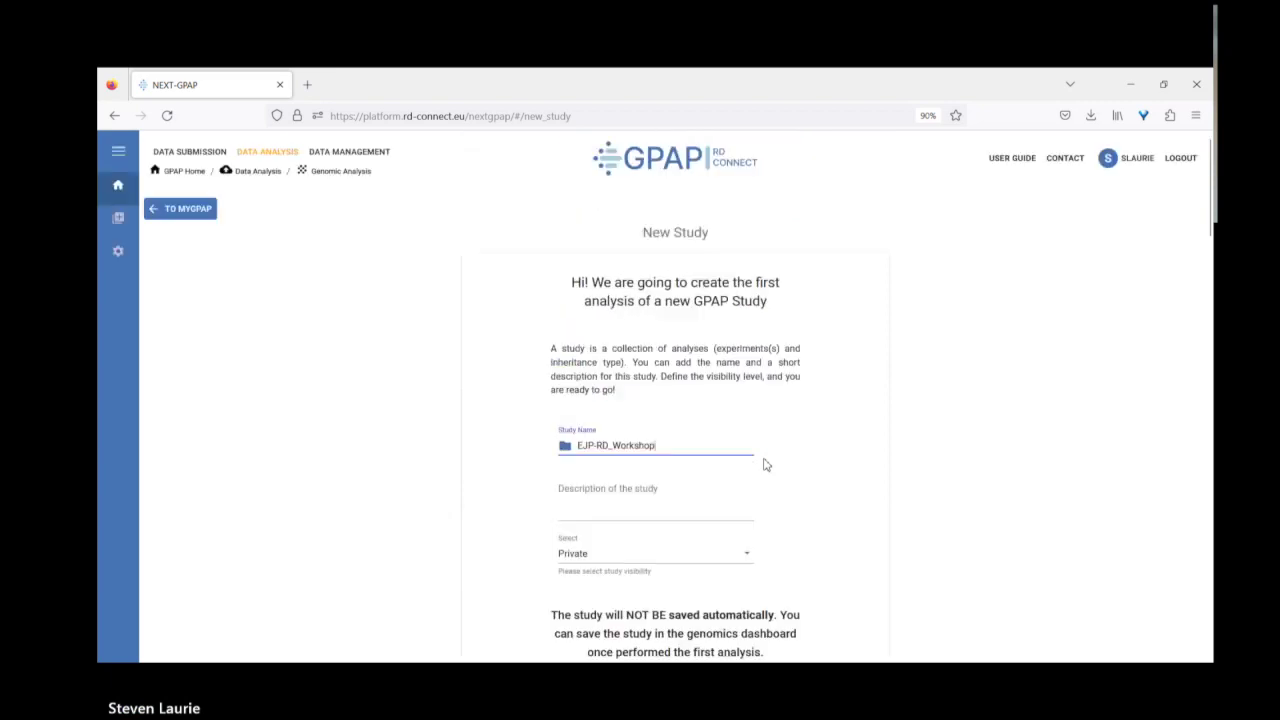
pyautogui.scroll(-1, 766, 464)
pyautogui.scroll(-1, 766, 464)
pyautogui.click(516, 576)
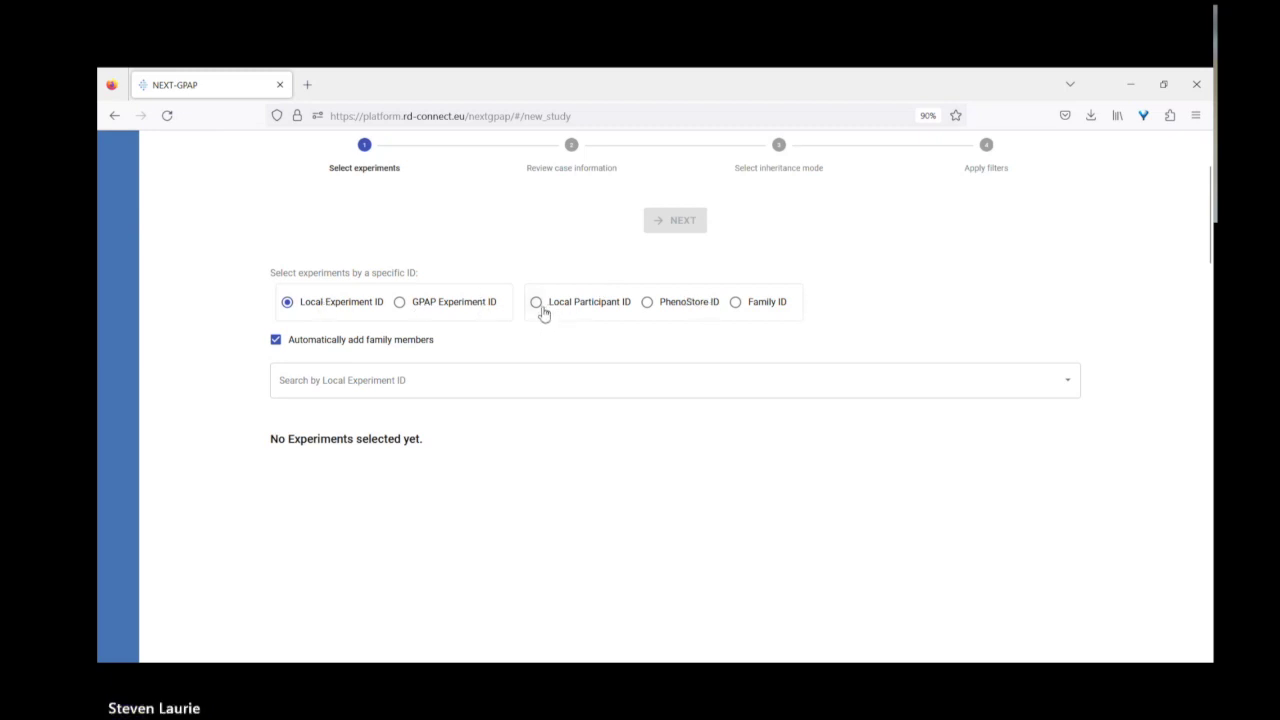
# Step: Search by PhenoStore ID and select the participant from the results
pyautogui.click(661, 306)
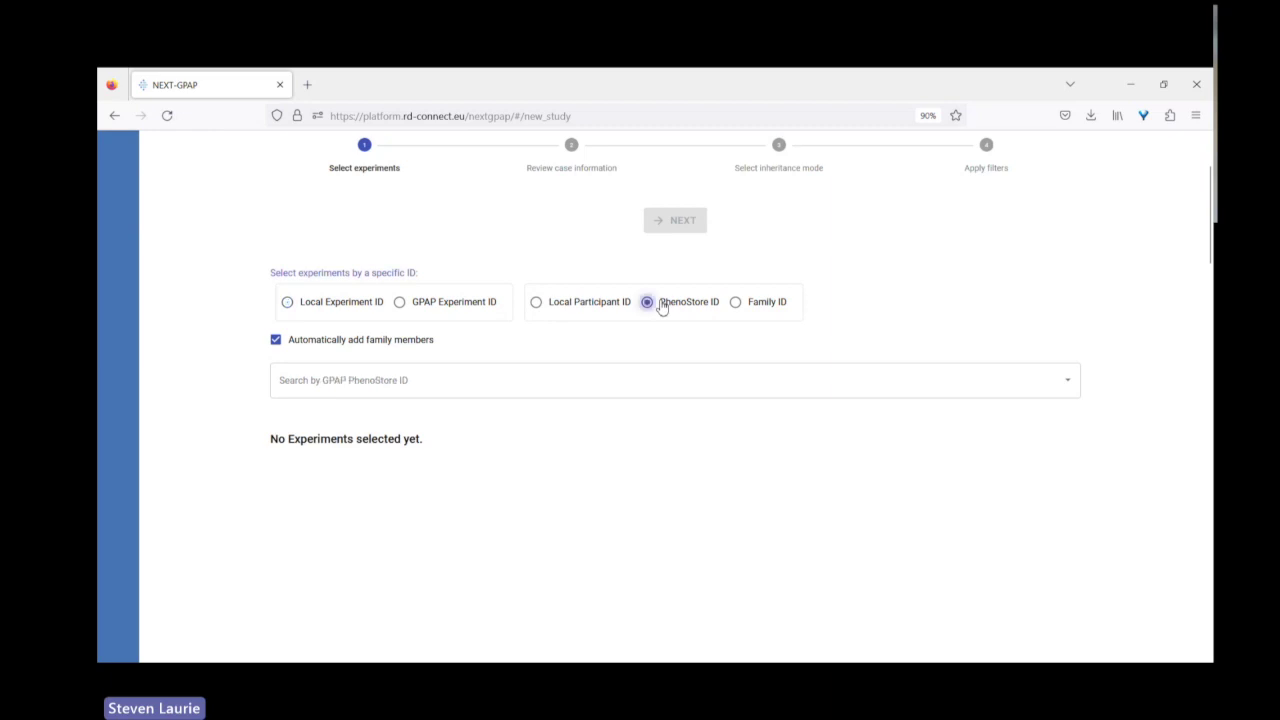
pyautogui.click(466, 386)
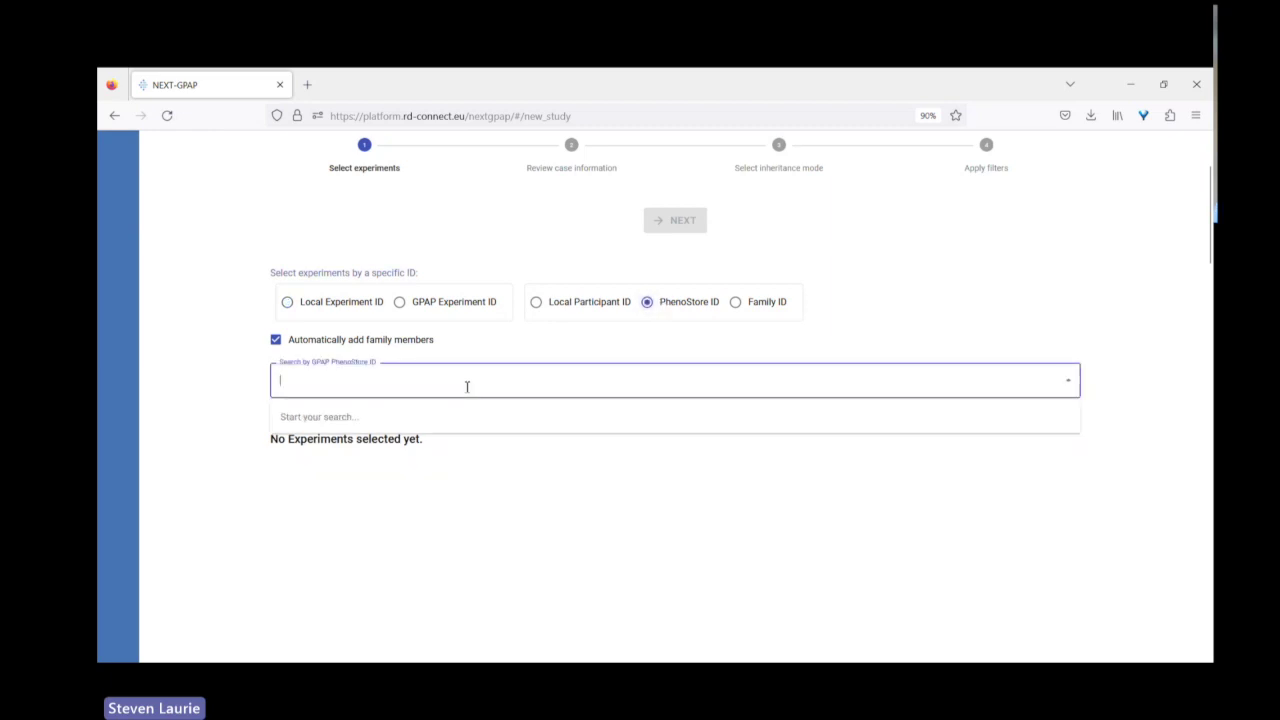
pyautogui.write('P001')
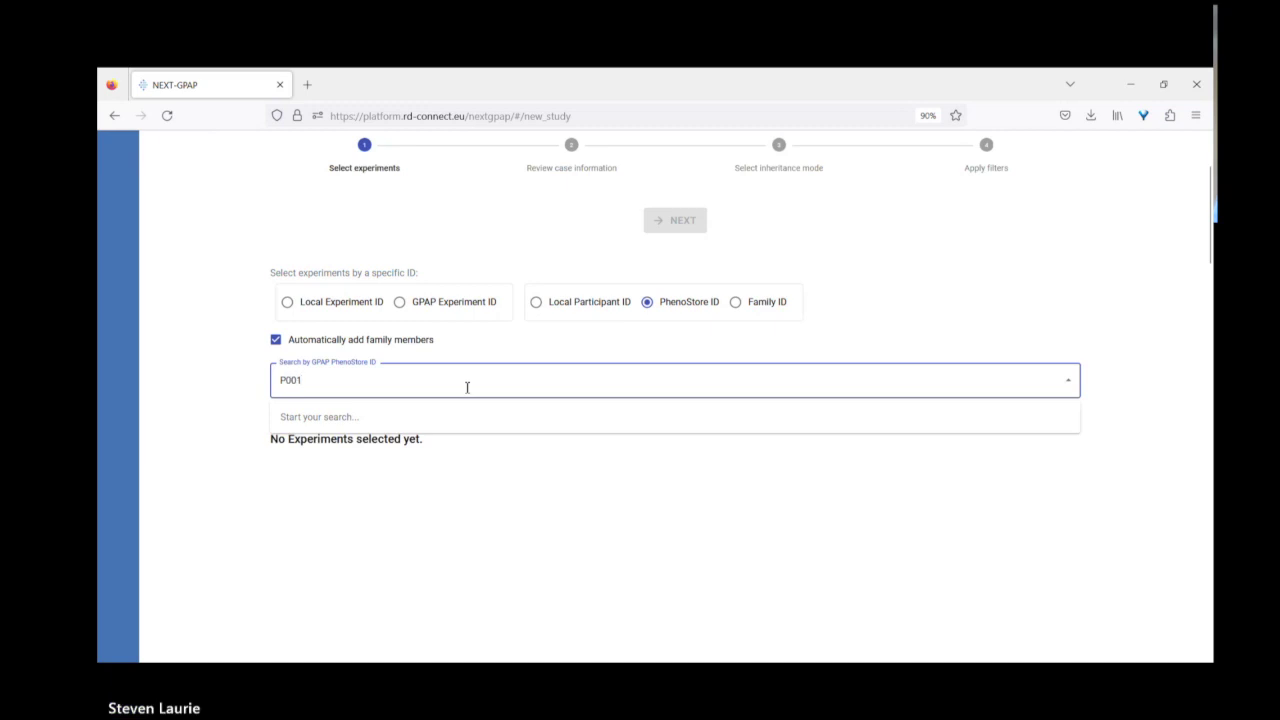
pyautogui.write('2')
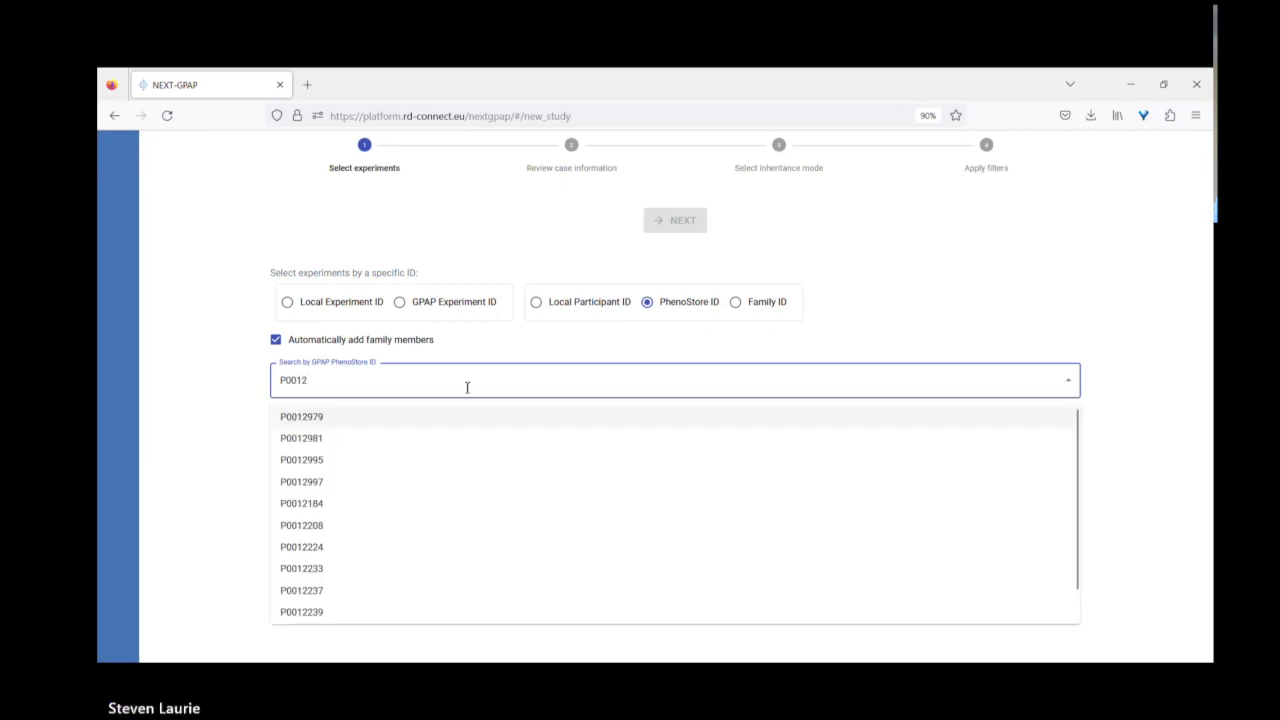
pyautogui.press('BackSpace')
pyautogui.write('10291')
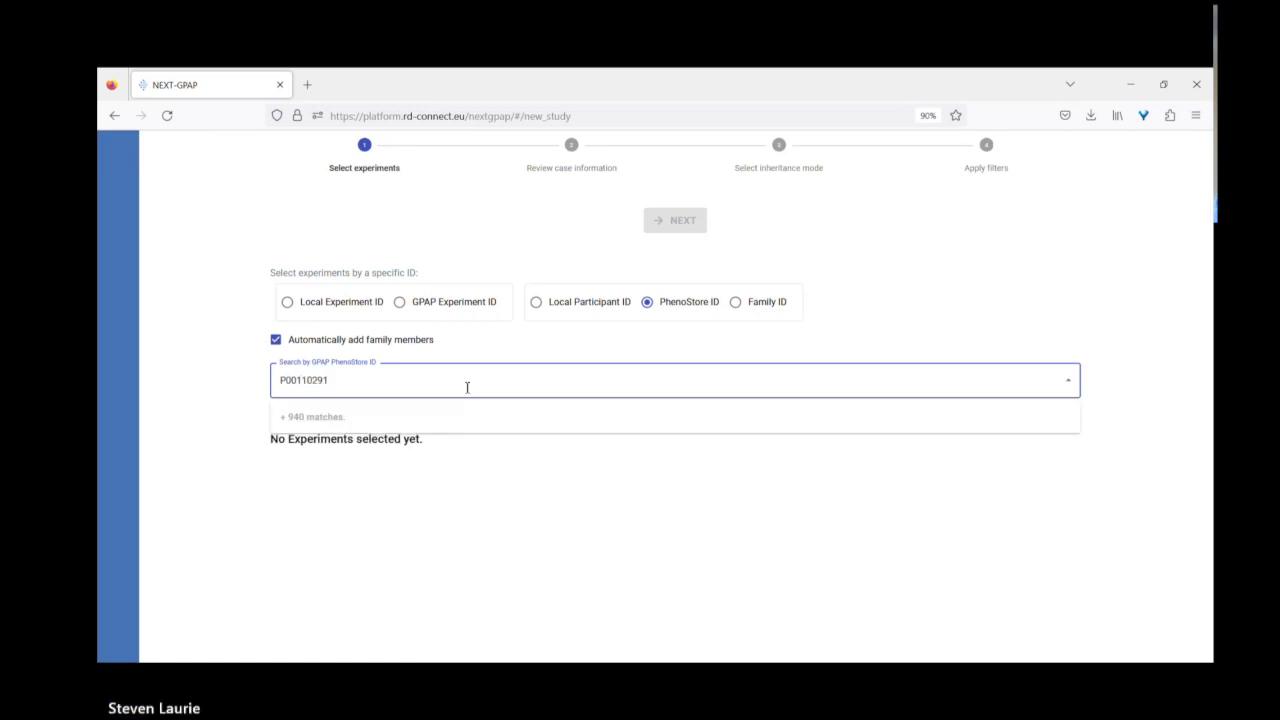
pyautogui.press('BackSpace')
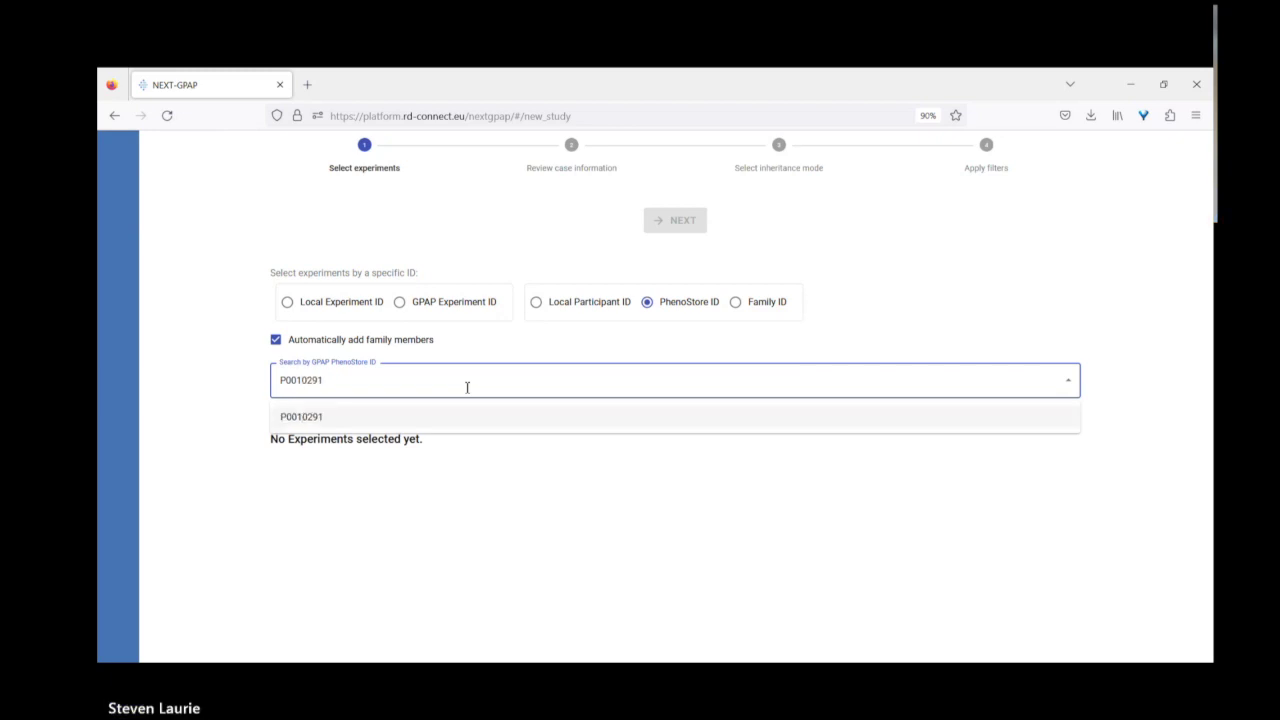
pyautogui.click(314, 419)
# Step: Check the added index, mother and father exome experiments and move to case review
pyautogui.scroll(-1, 224, 400)
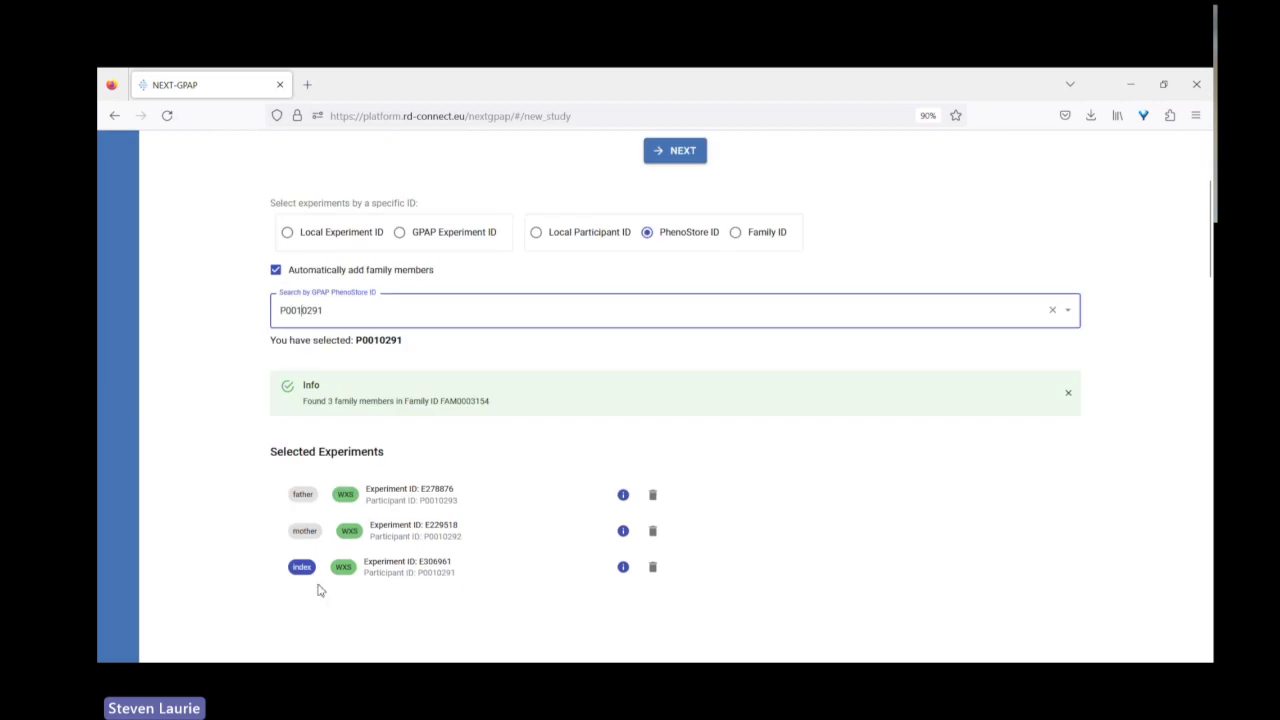
pyautogui.scroll(-1, 511, 509)
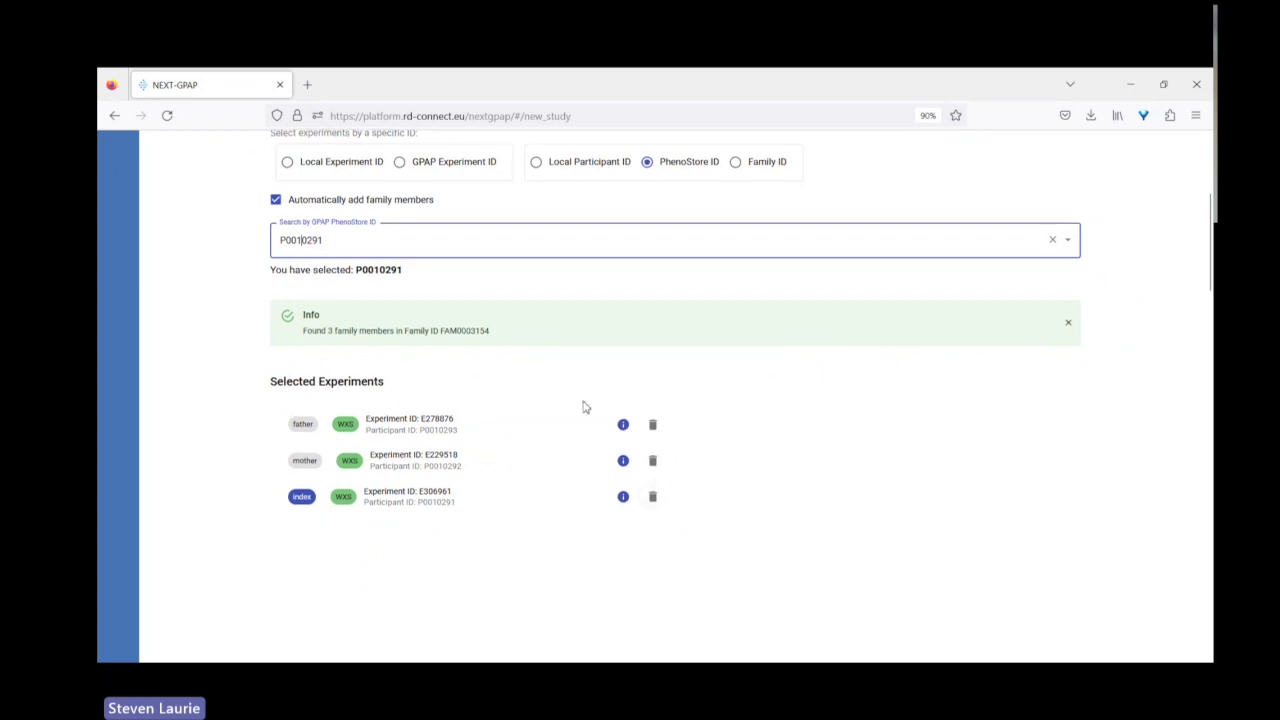
pyautogui.scroll(-1, 585, 407)
pyautogui.scroll(3, 585, 407)
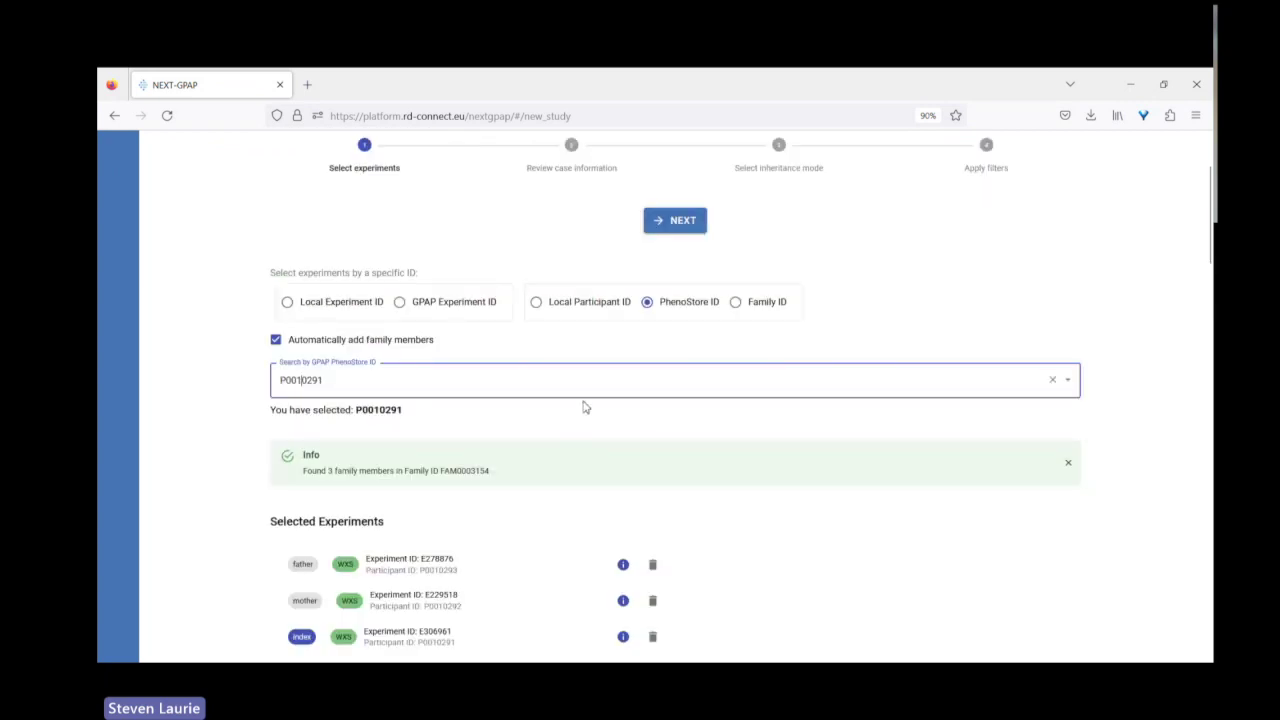
pyautogui.click(676, 222)
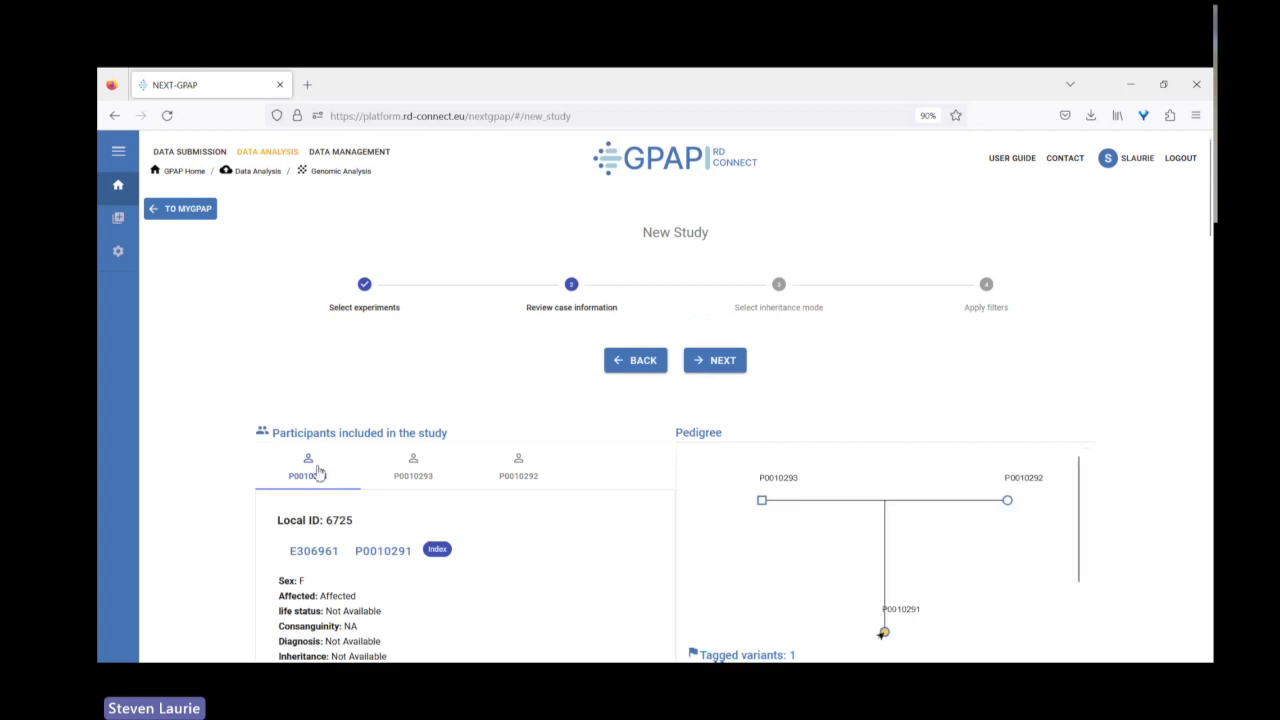
# Step: Review the three family participants and pedigree, then proceed to Select inheritance mode
pyautogui.moveTo(355, 572); pyautogui.dragTo(447, 564)
pyautogui.click(447, 564)
pyautogui.click(716, 364)
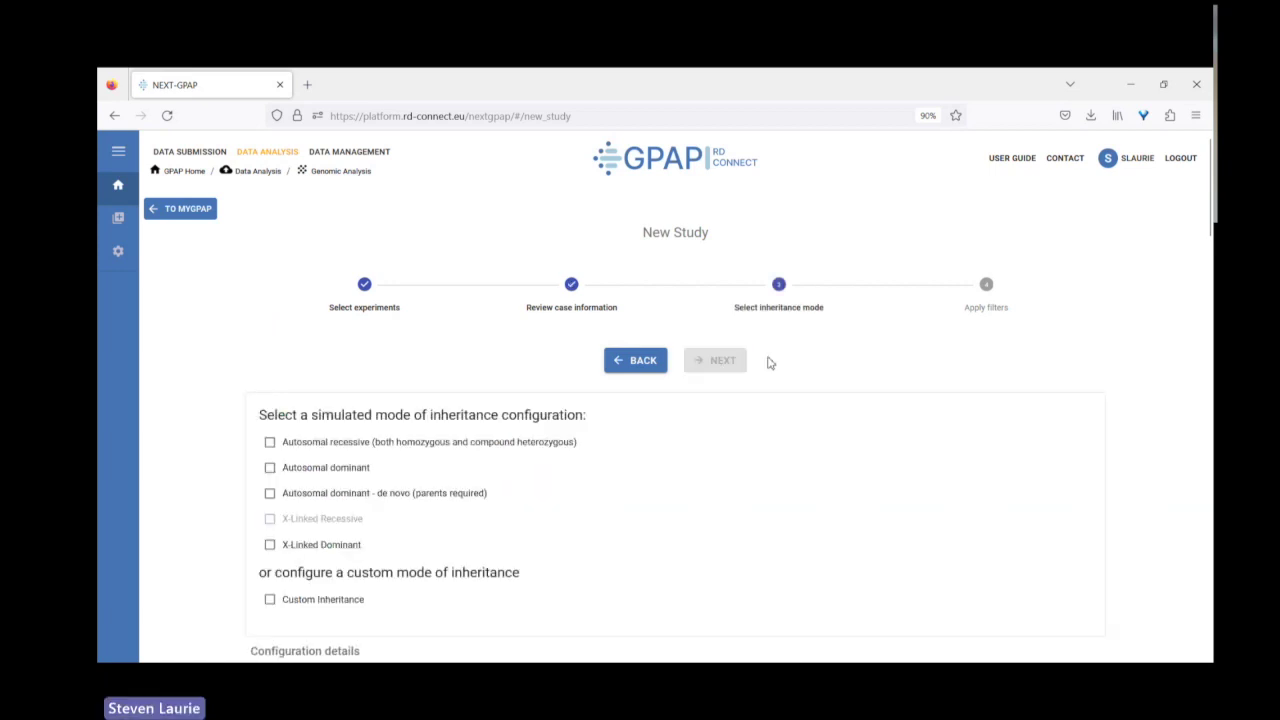
pyautogui.click(652, 361)
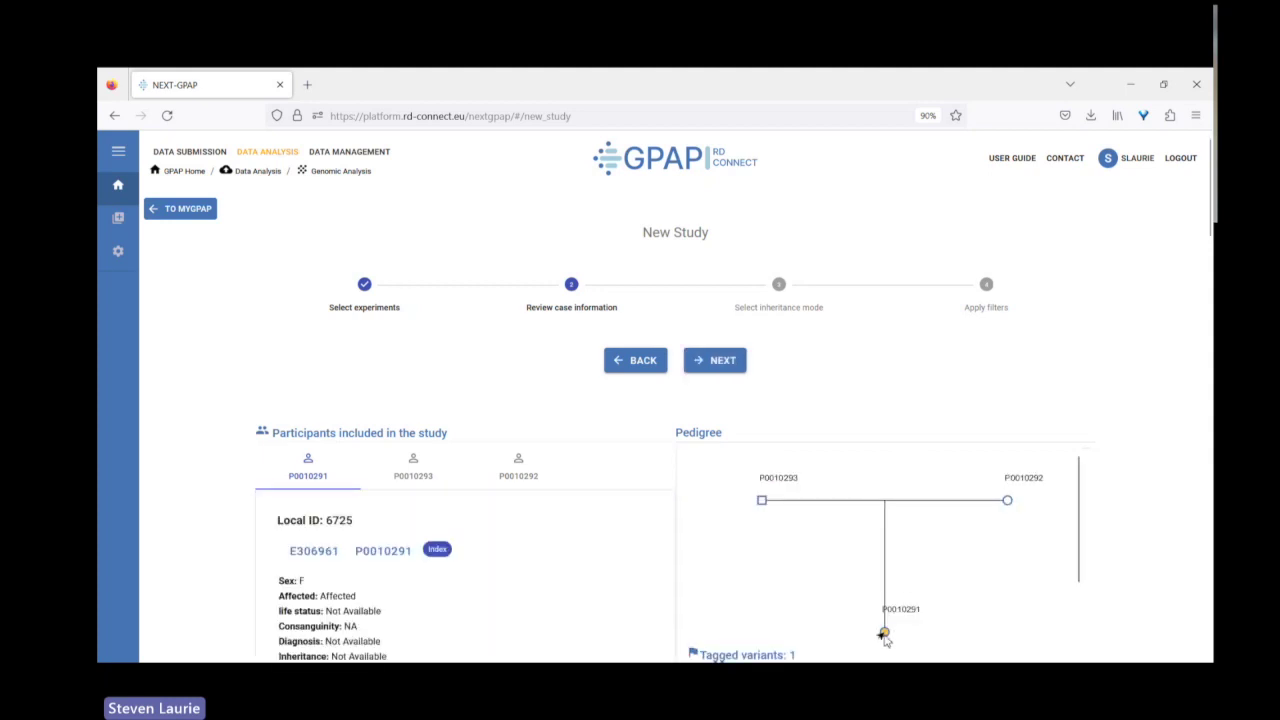
pyautogui.click(722, 362)
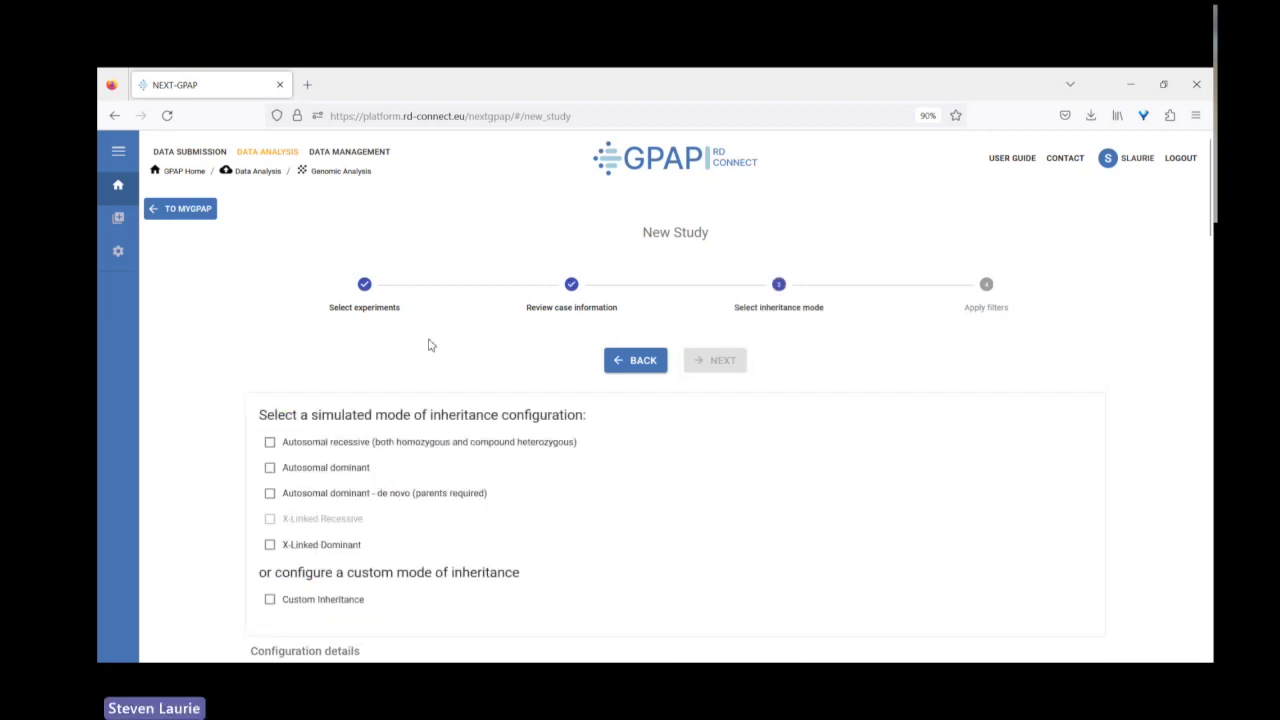
# Step: Select Autosomal recessive inheritance and review its homozygous and compound heterozygous trio genotype settings
pyautogui.click(272, 444)
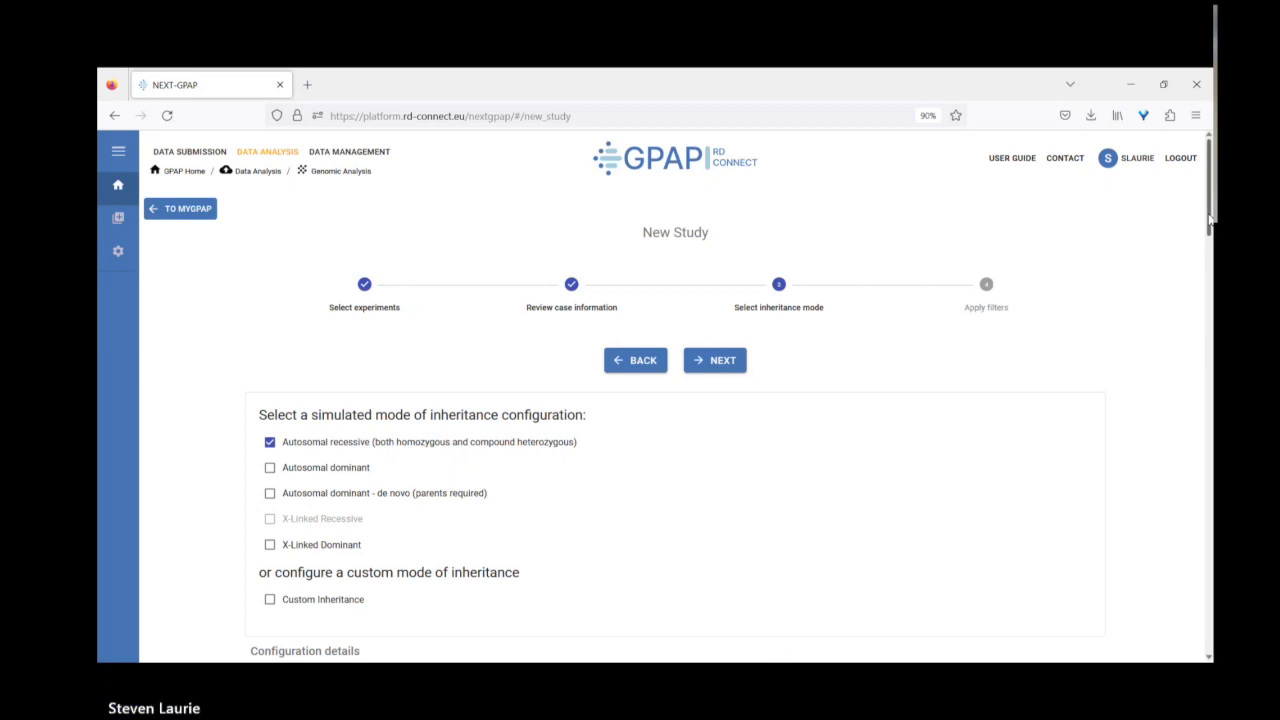
pyautogui.moveTo(1210, 222); pyautogui.dragTo(1210, 277)
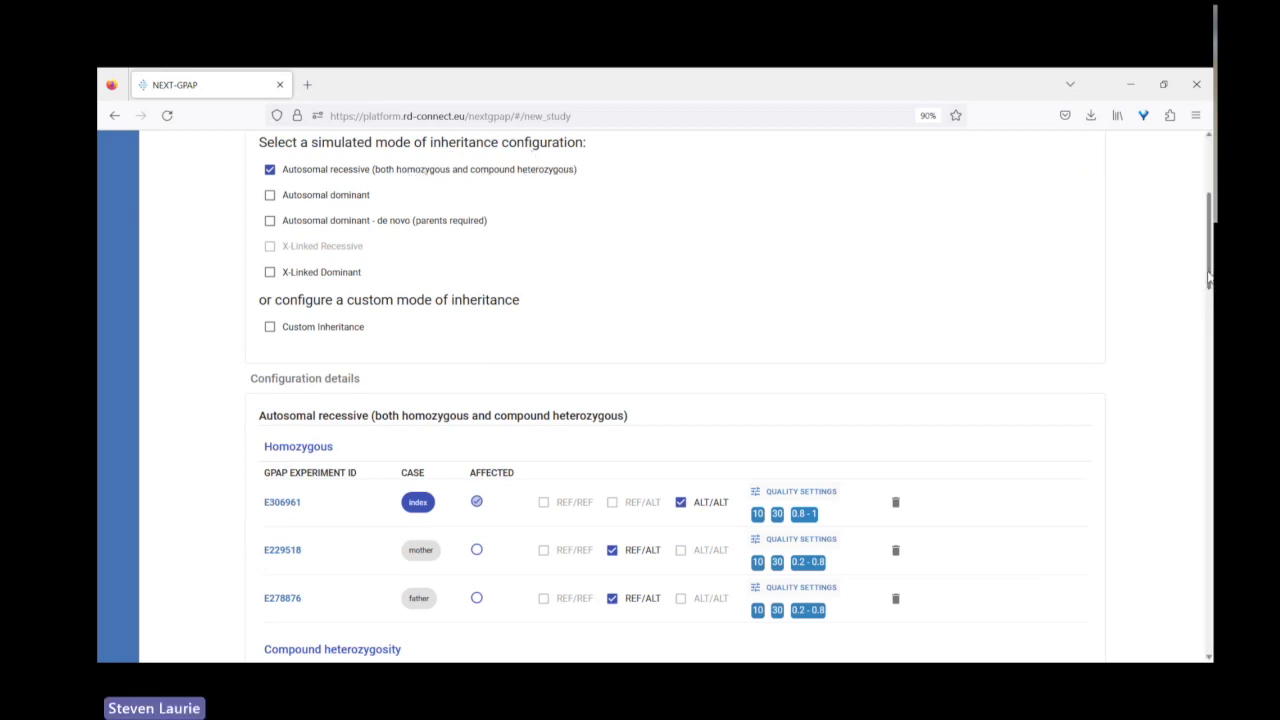
pyautogui.moveTo(1208, 282); pyautogui.dragTo(1208, 321)
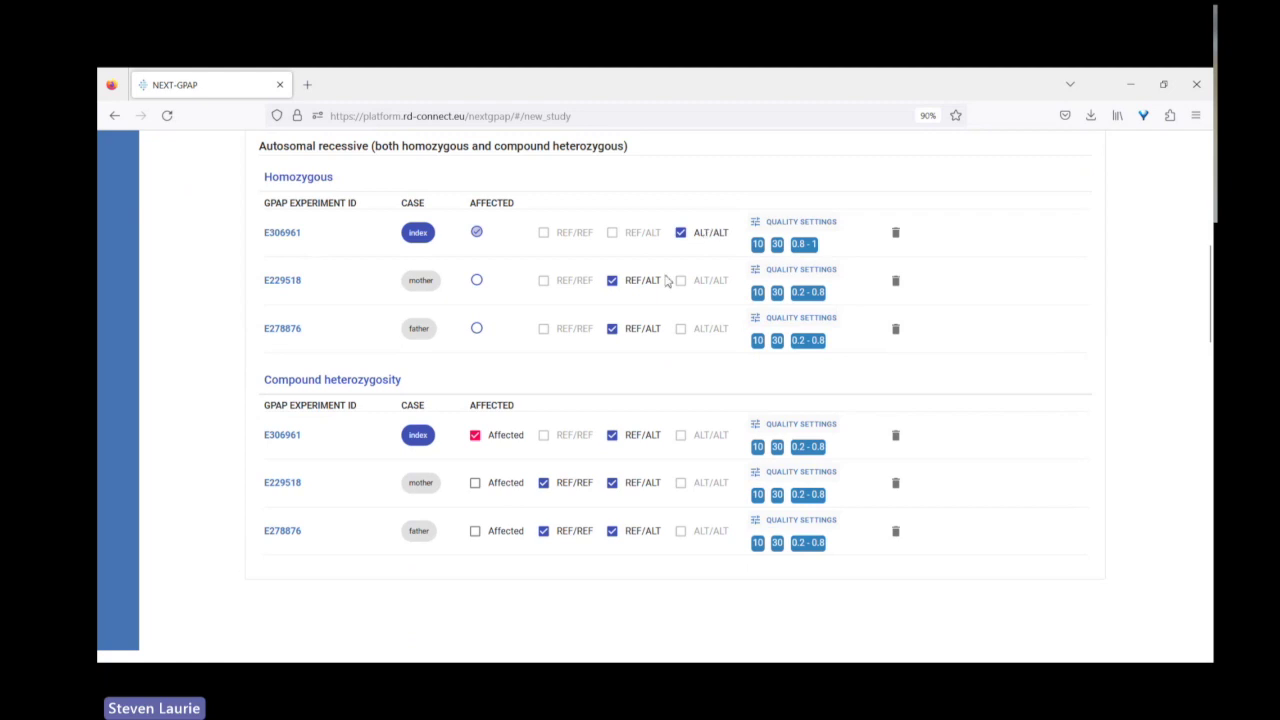
pyautogui.click(611, 281)
pyautogui.click(611, 281)
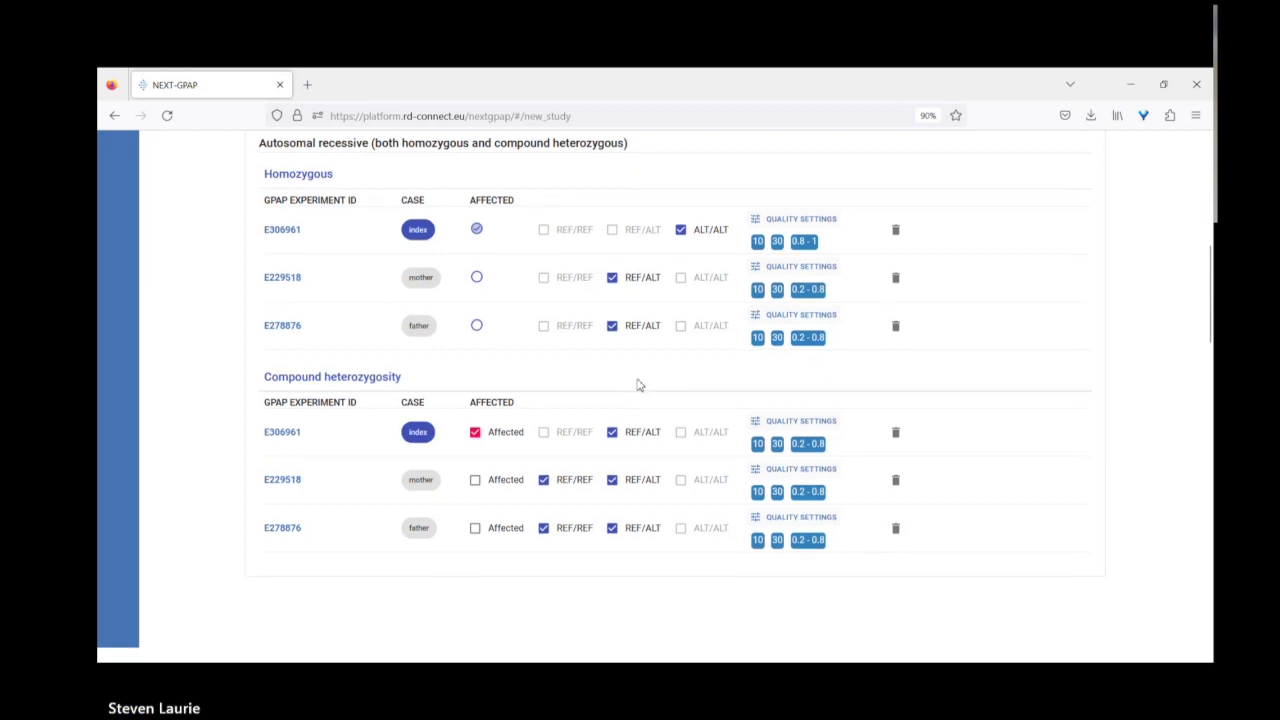
pyautogui.scroll(-1, 637, 384)
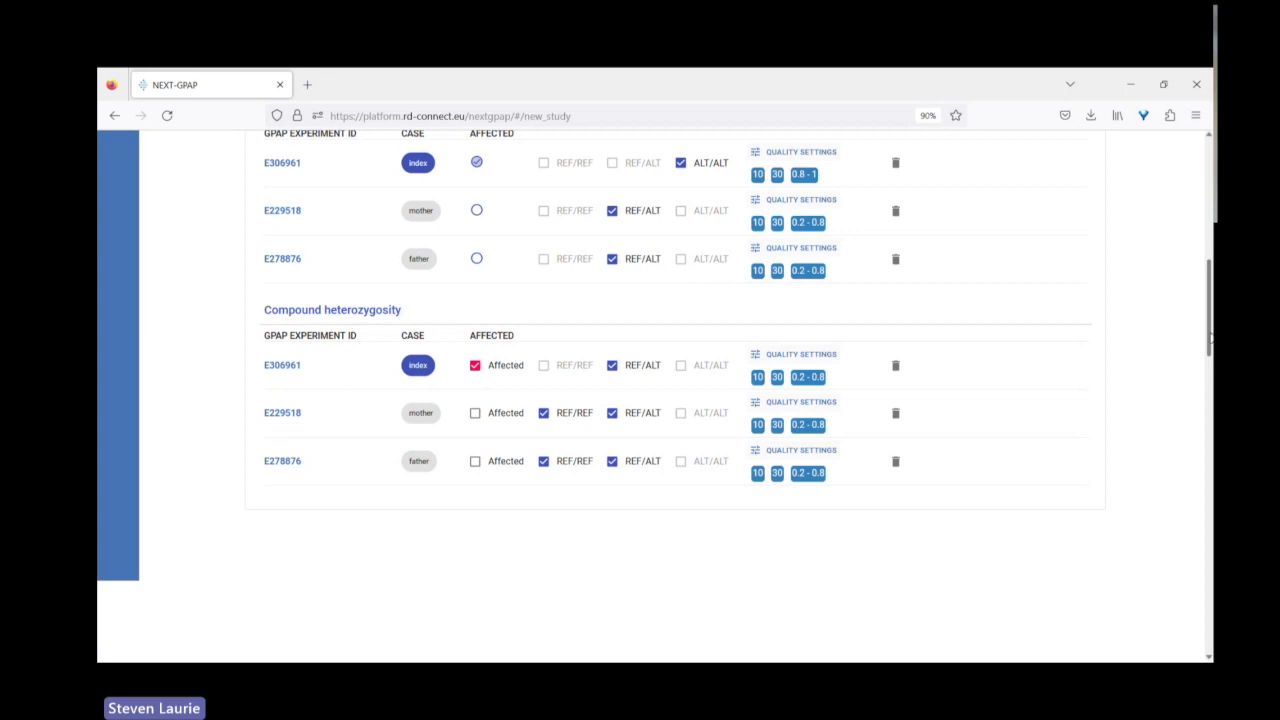
pyautogui.moveTo(1209, 342); pyautogui.dragTo(1209, 222)
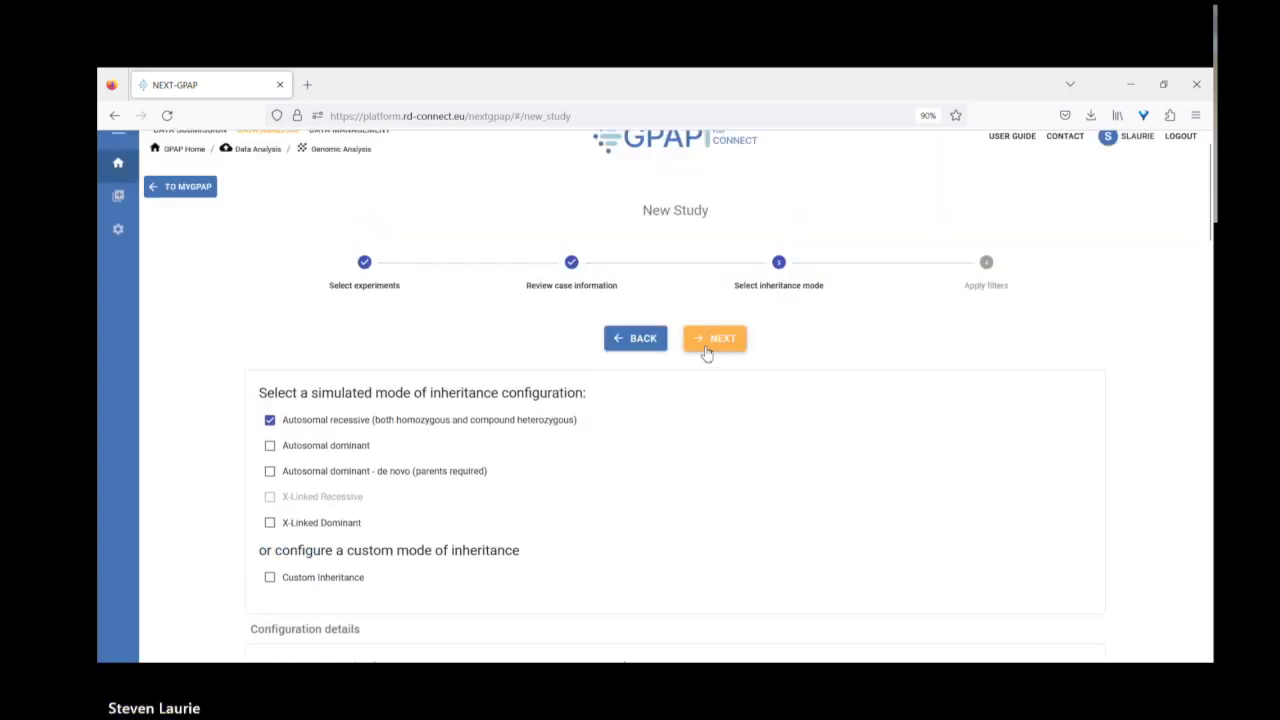
# Step: Advance the study to the Apply filters step
pyautogui.click(713, 344)
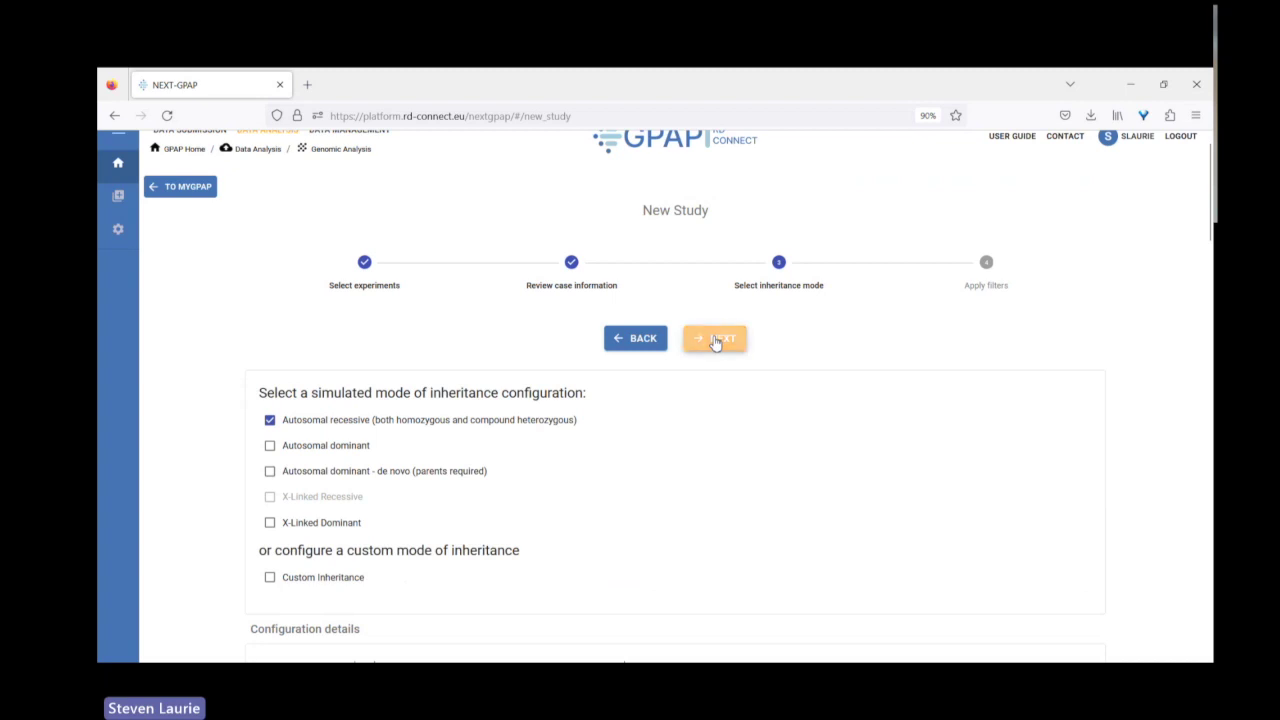
pyautogui.scroll(-3, 908, 414)
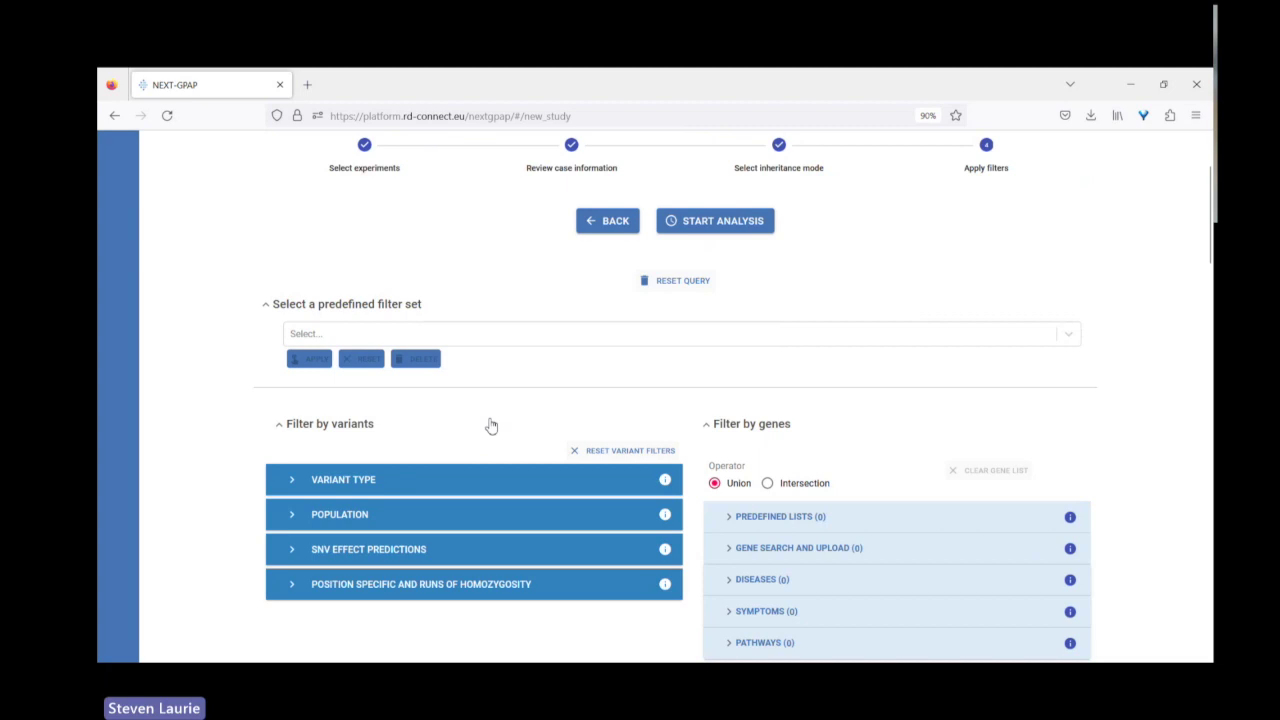
pyautogui.scroll(-1, 490, 422)
pyautogui.scroll(-1, 480, 425)
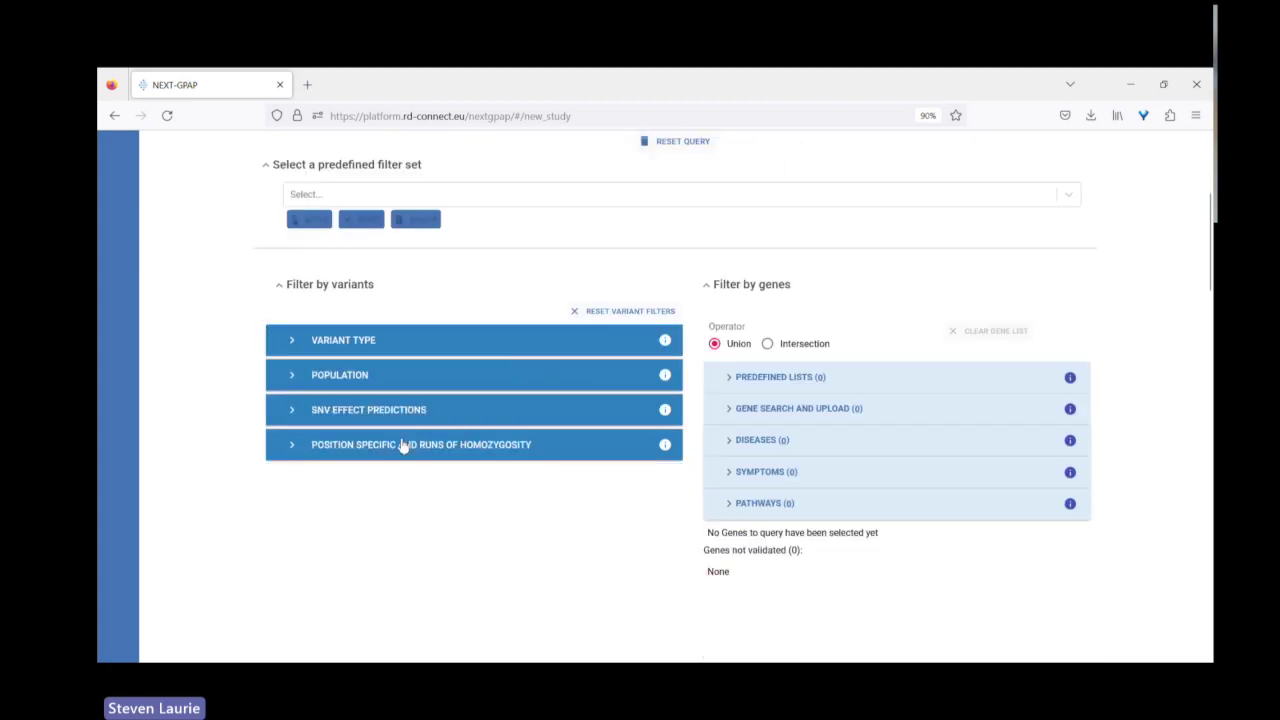
# Step: Browse the ClinVar, Protein Impact, variant type and Transcript Biotype options unchanged, then show Population filters
pyautogui.click(325, 342)
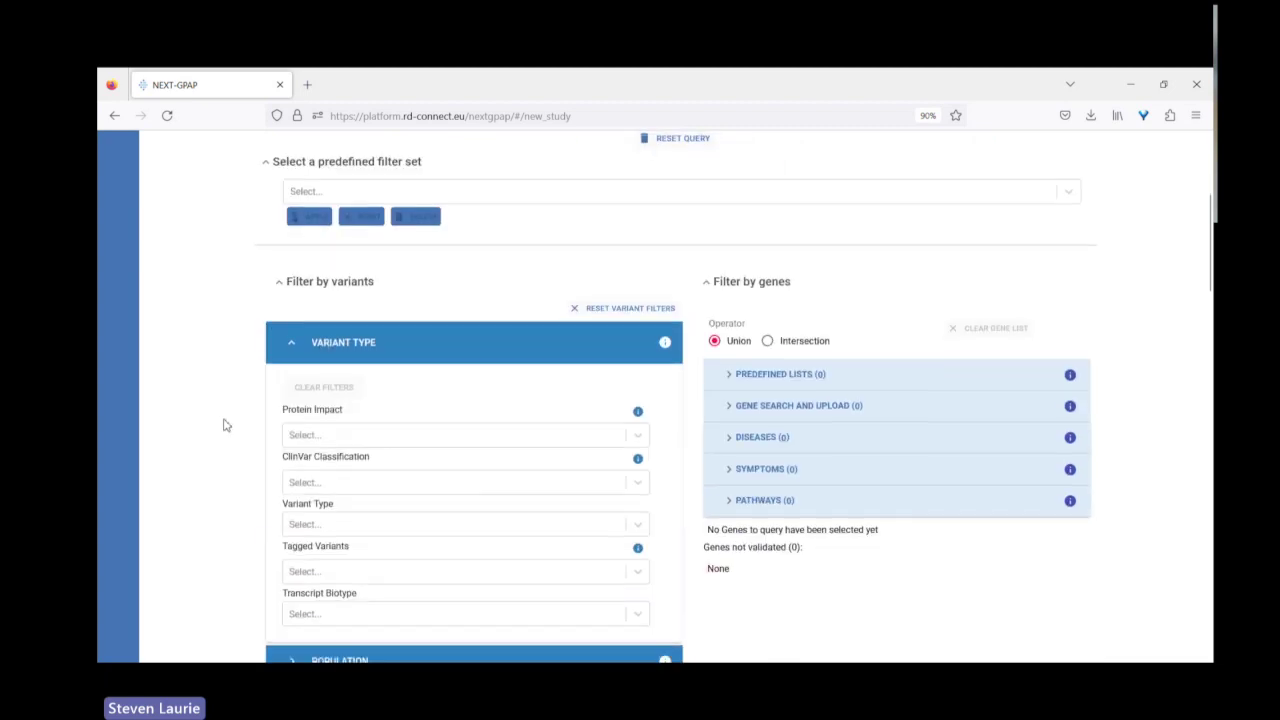
pyautogui.scroll(-1, 222, 440)
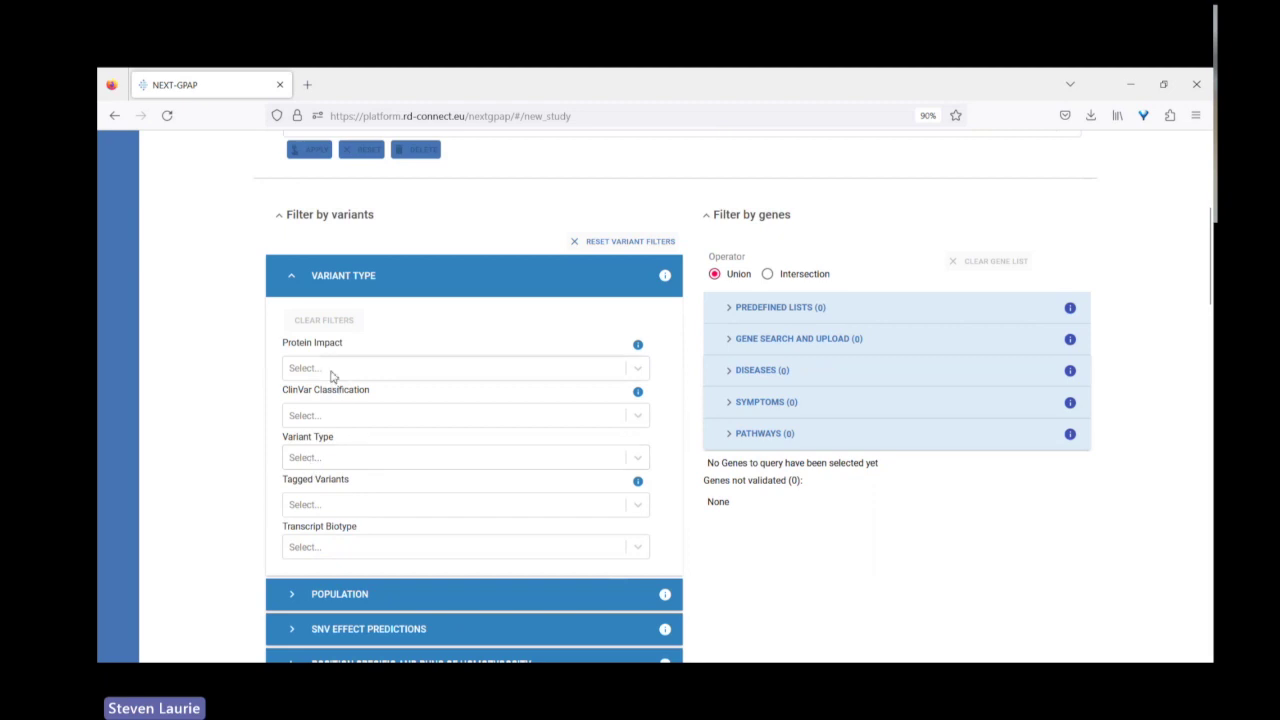
pyautogui.click(341, 418)
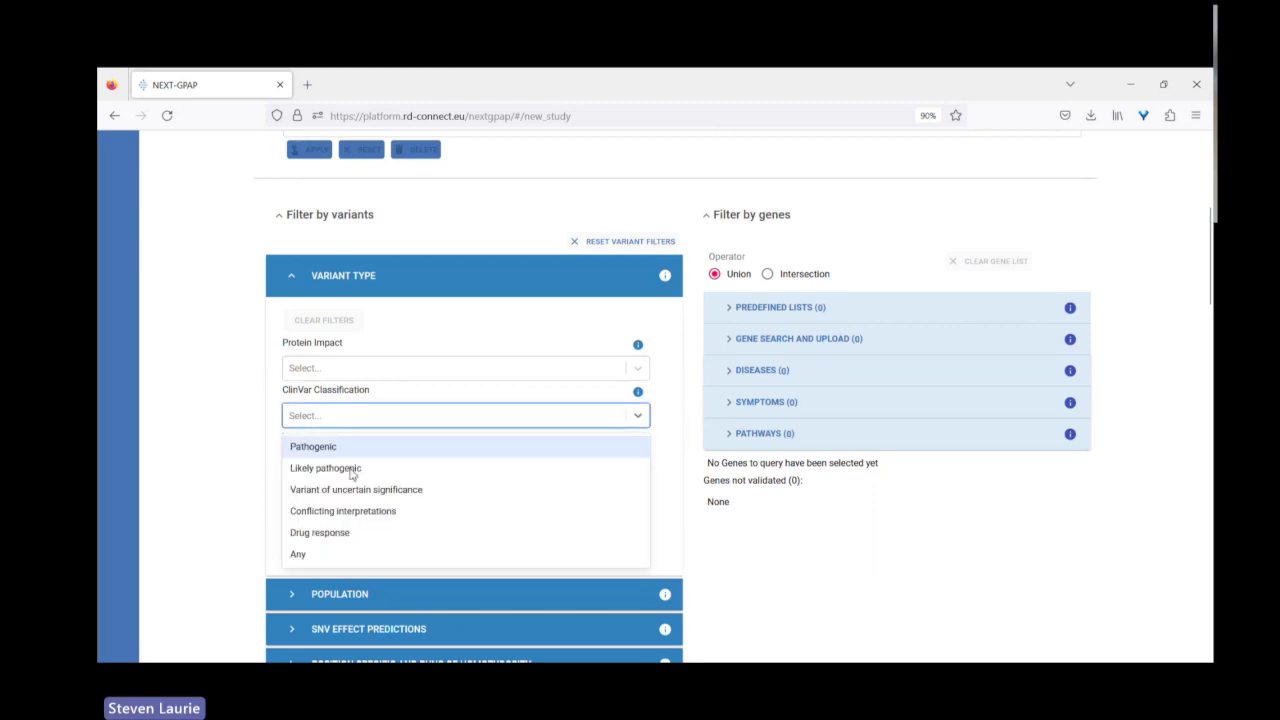
pyautogui.click(232, 447)
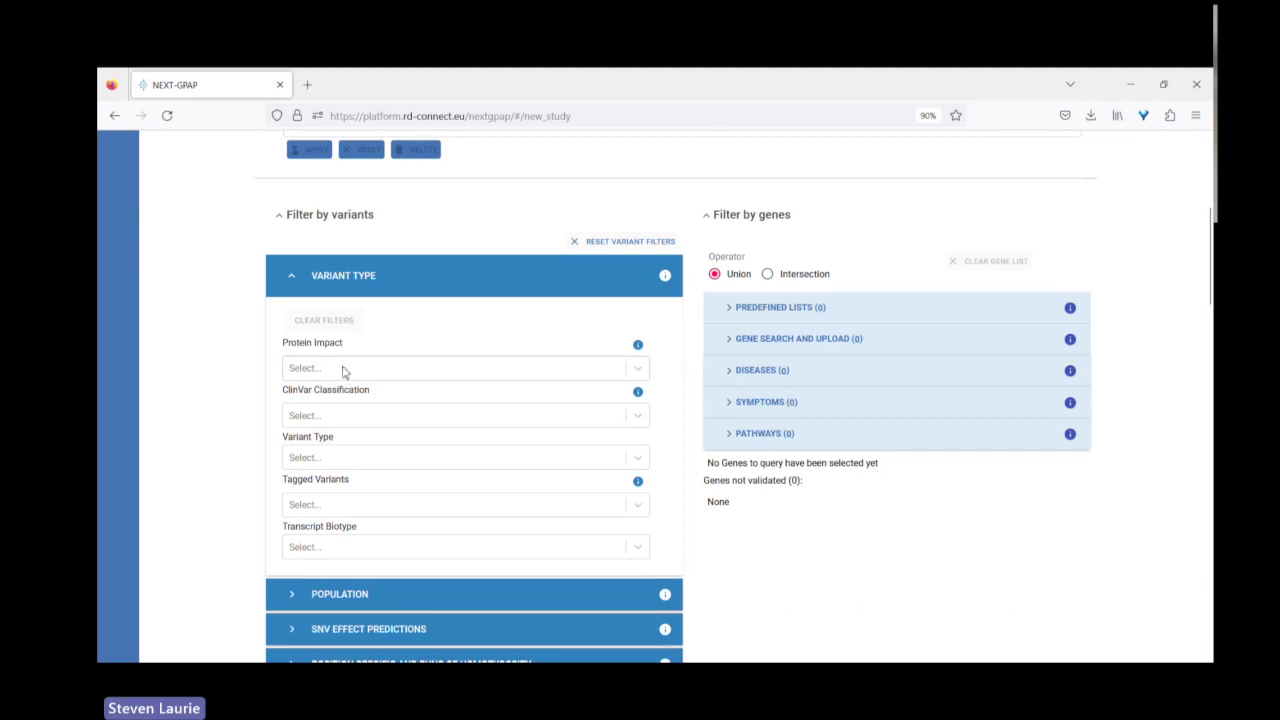
pyautogui.click(343, 370)
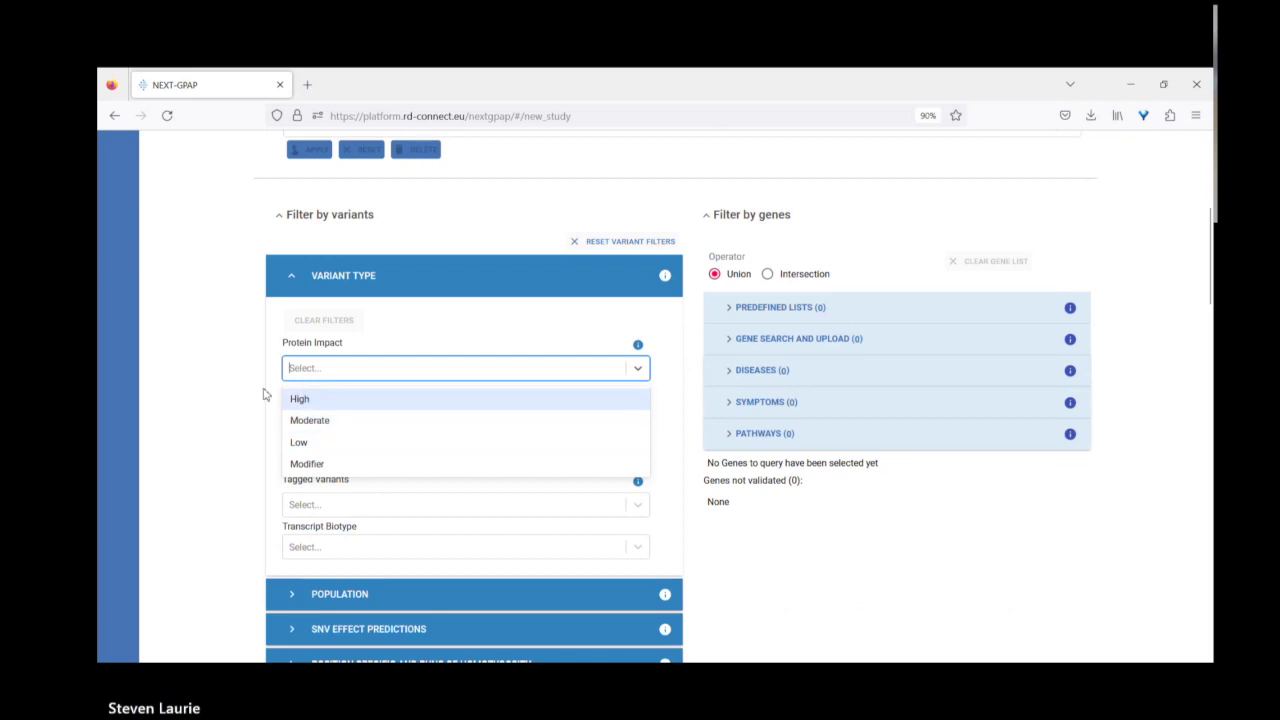
pyautogui.click(255, 482)
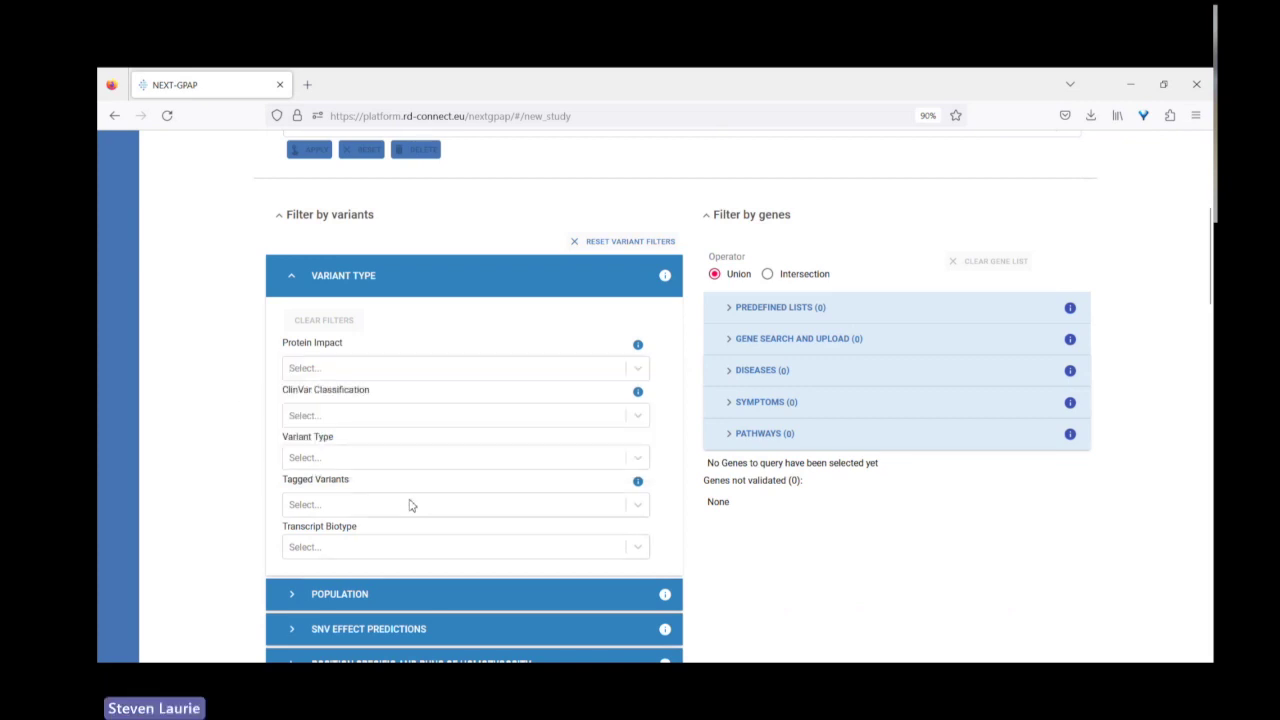
pyautogui.click(384, 458)
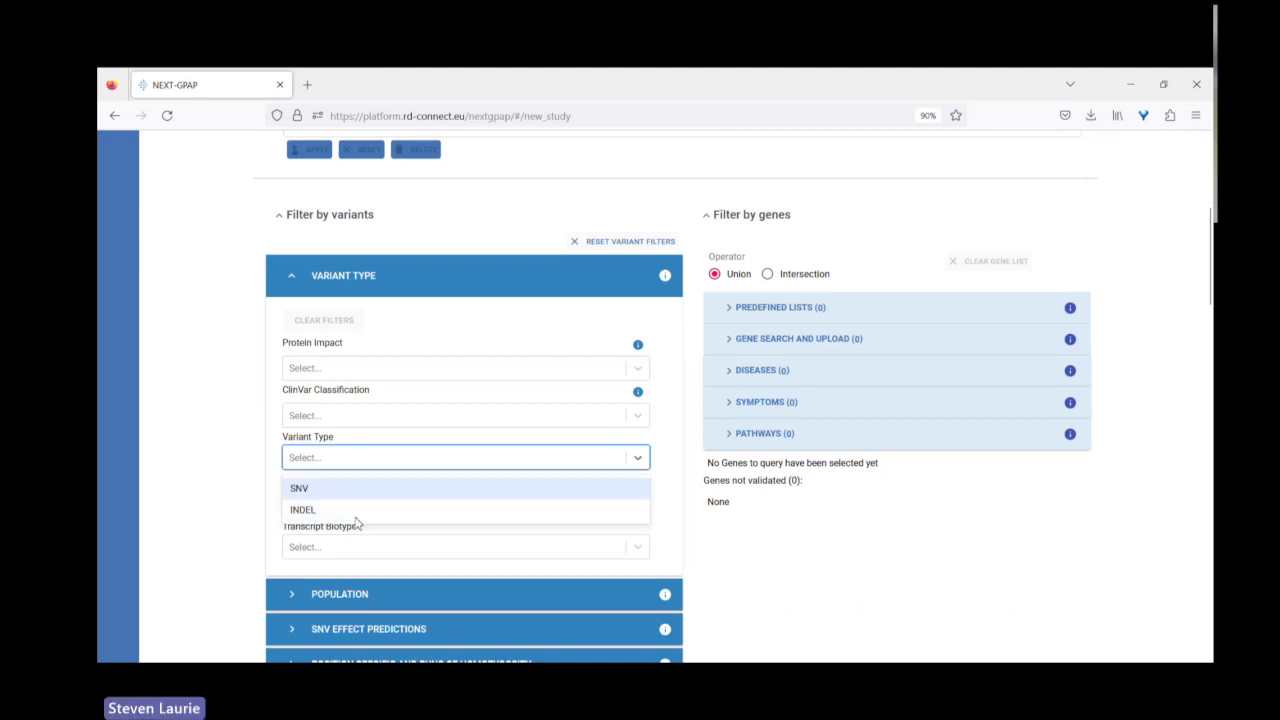
pyautogui.click(252, 456)
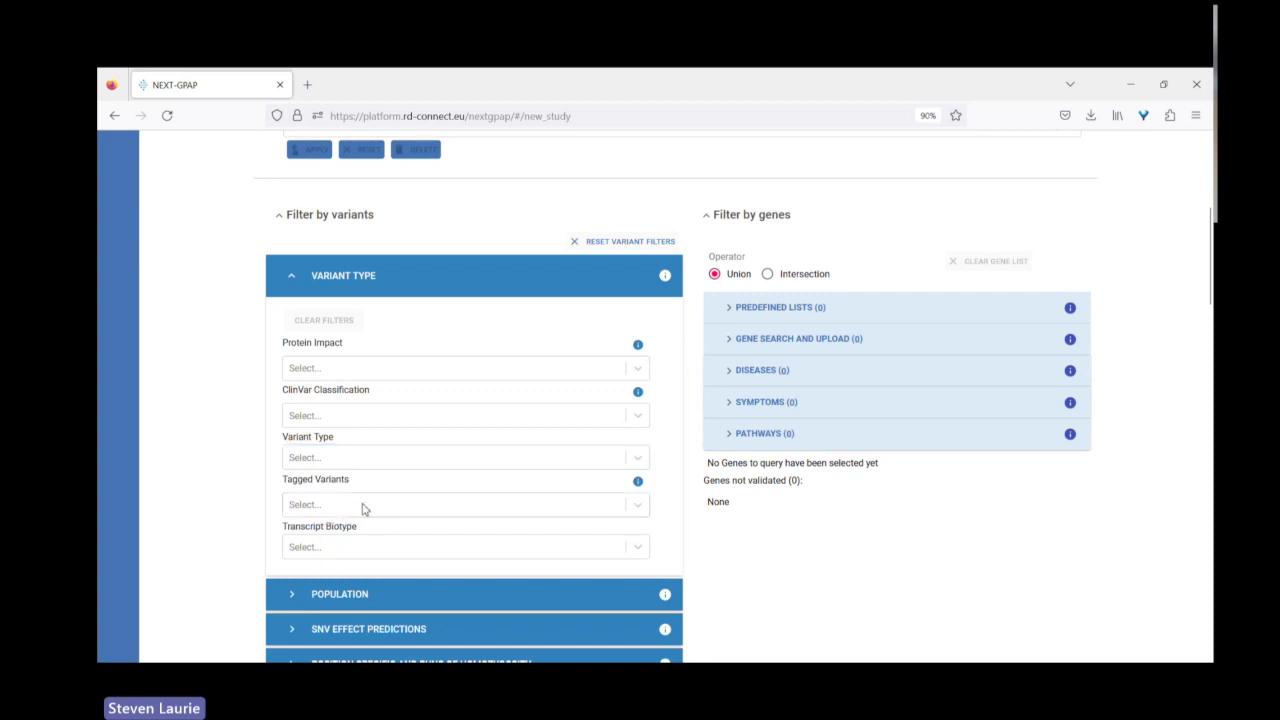
pyautogui.click(379, 545)
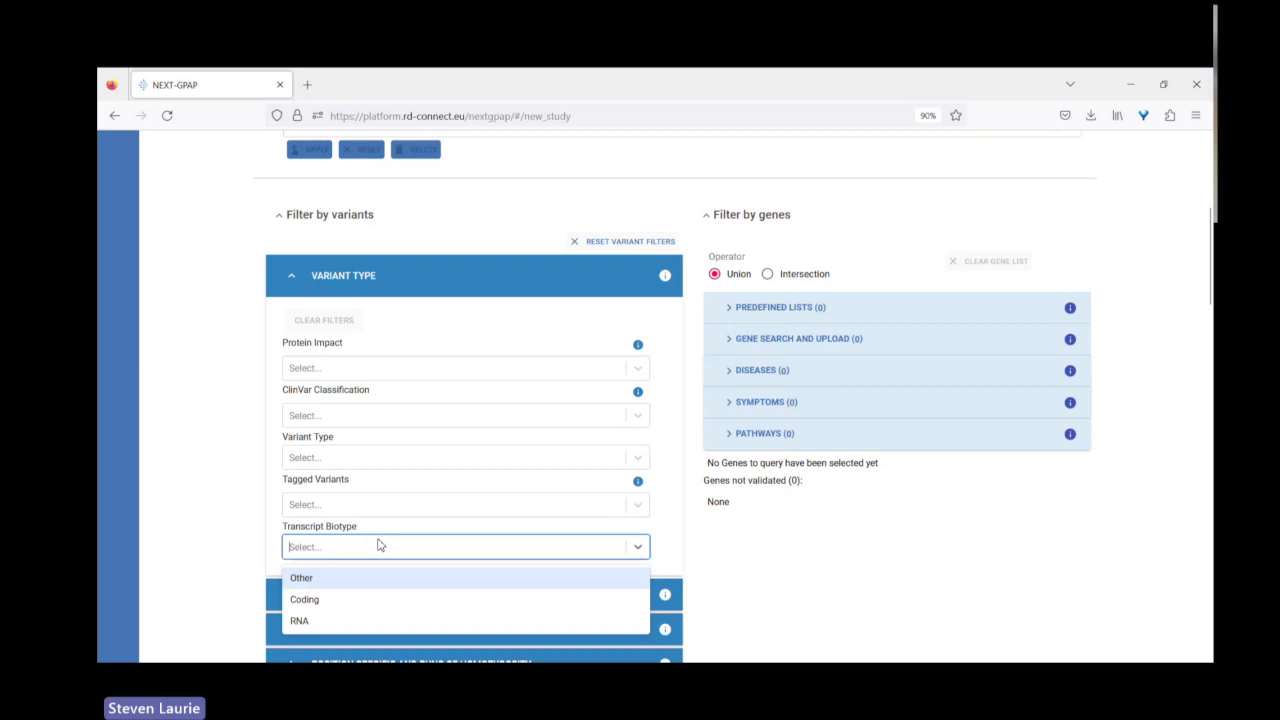
pyautogui.click(322, 524)
pyautogui.click(295, 278)
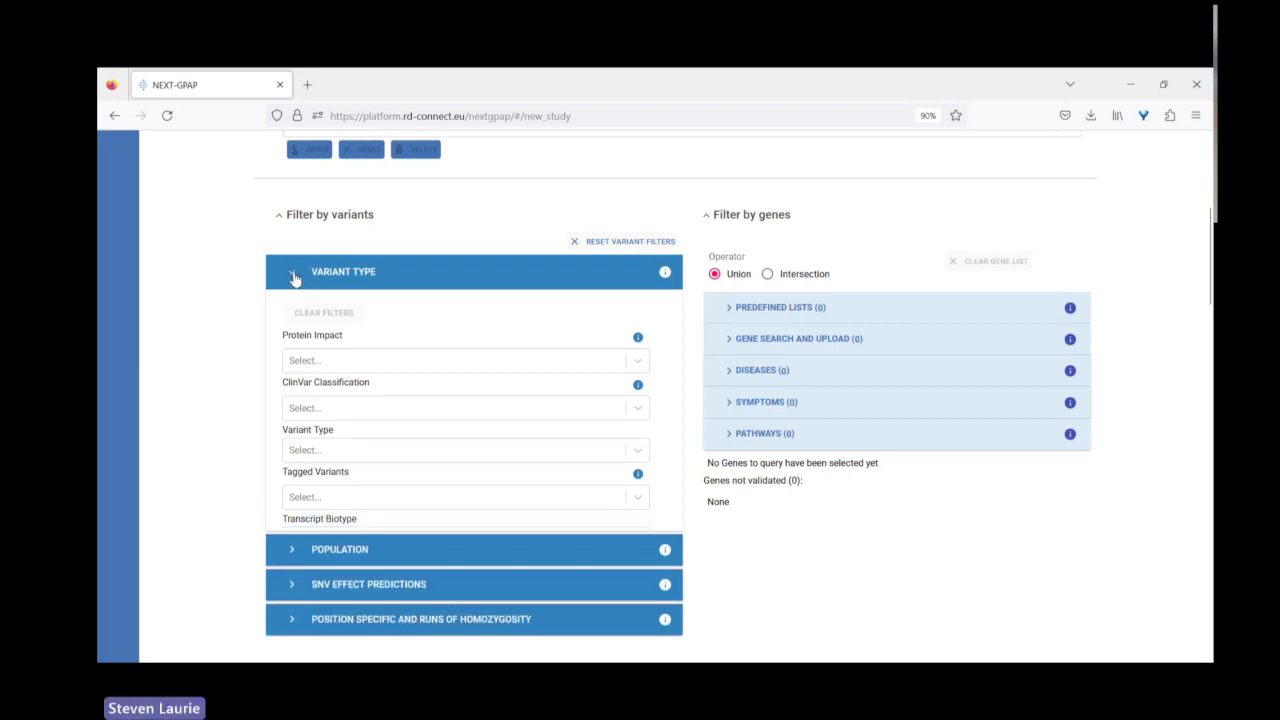
pyautogui.click(294, 305)
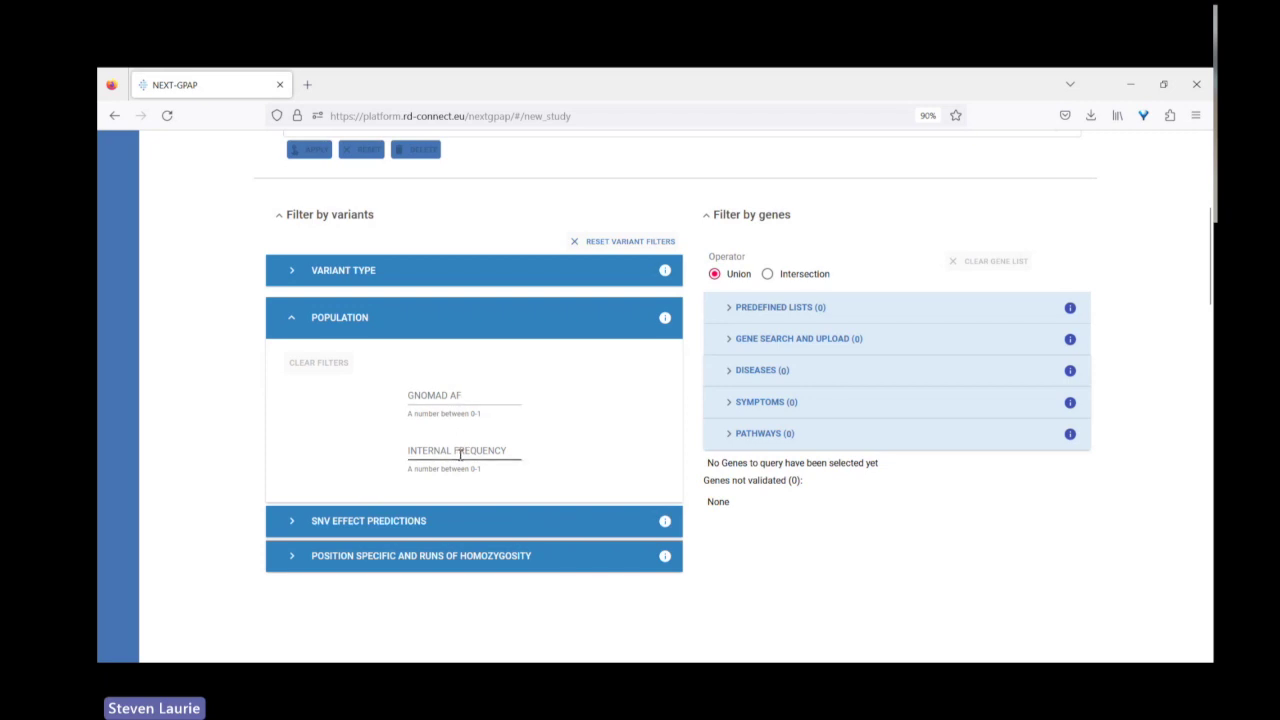
# Step: Inspect the Mutation Taster, SIFT and Position Specific filters without applying any, collapsing each section
pyautogui.click(296, 322)
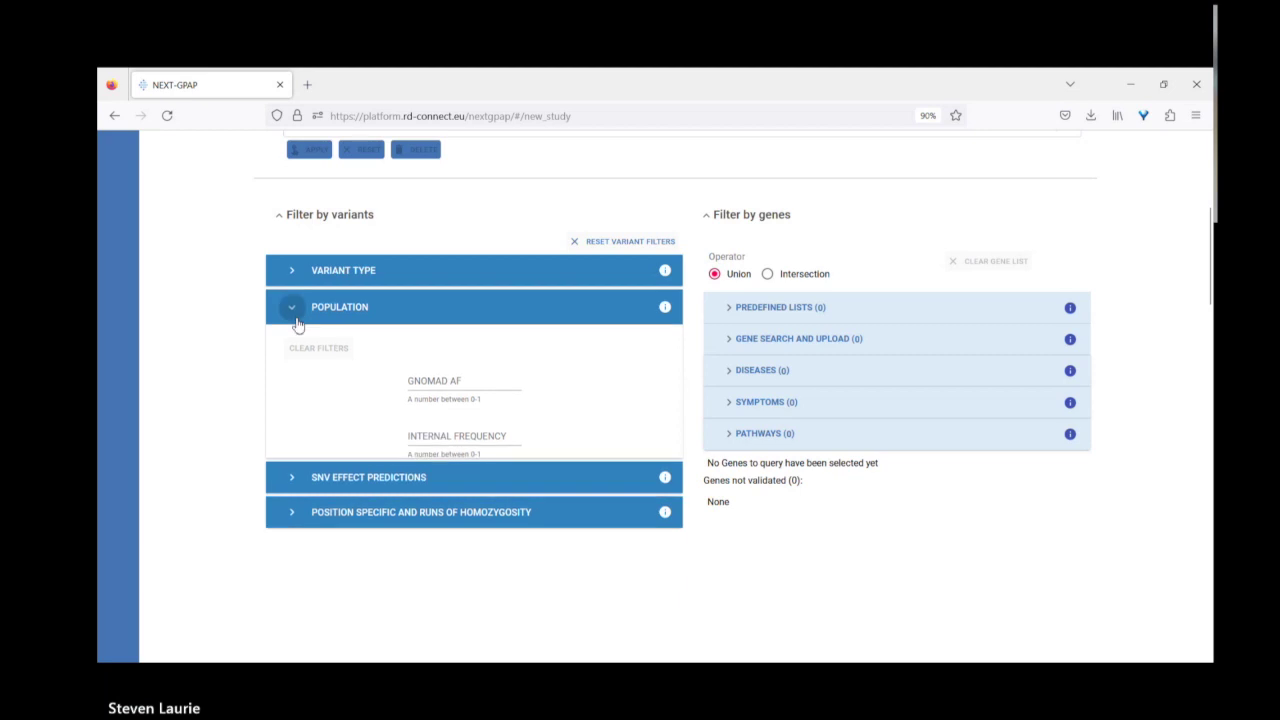
pyautogui.click(290, 349)
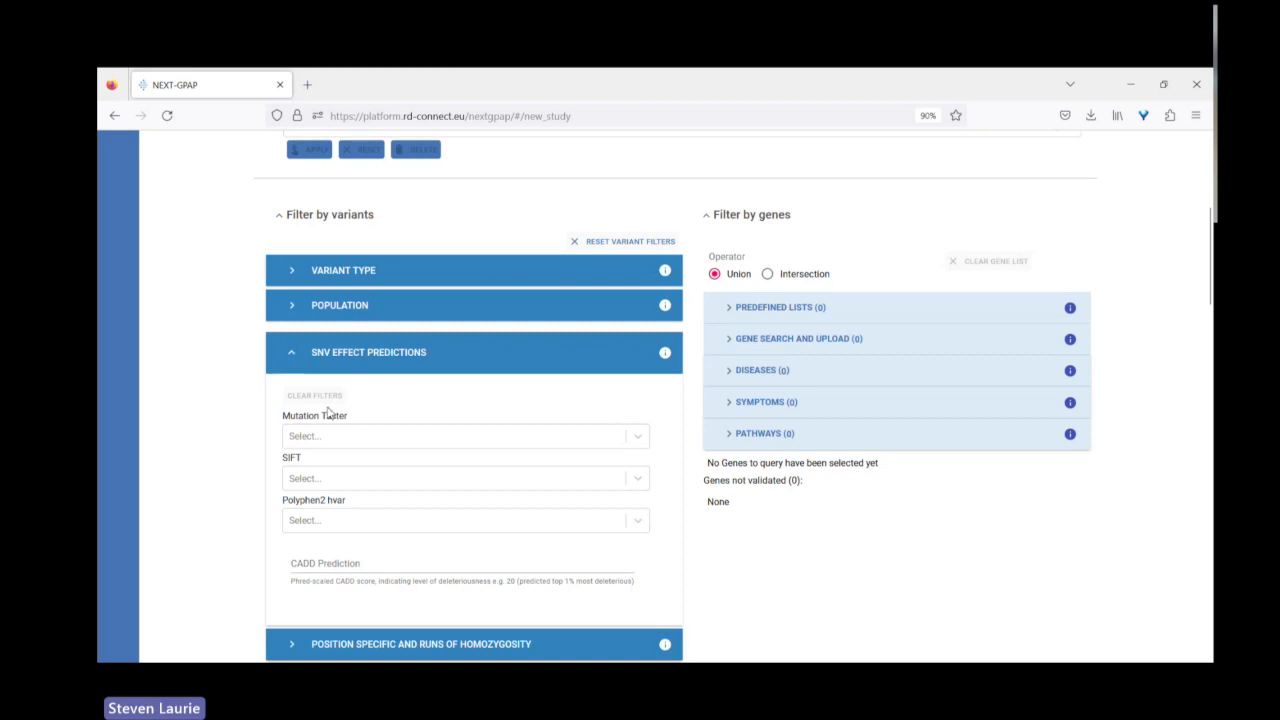
pyautogui.click(351, 438)
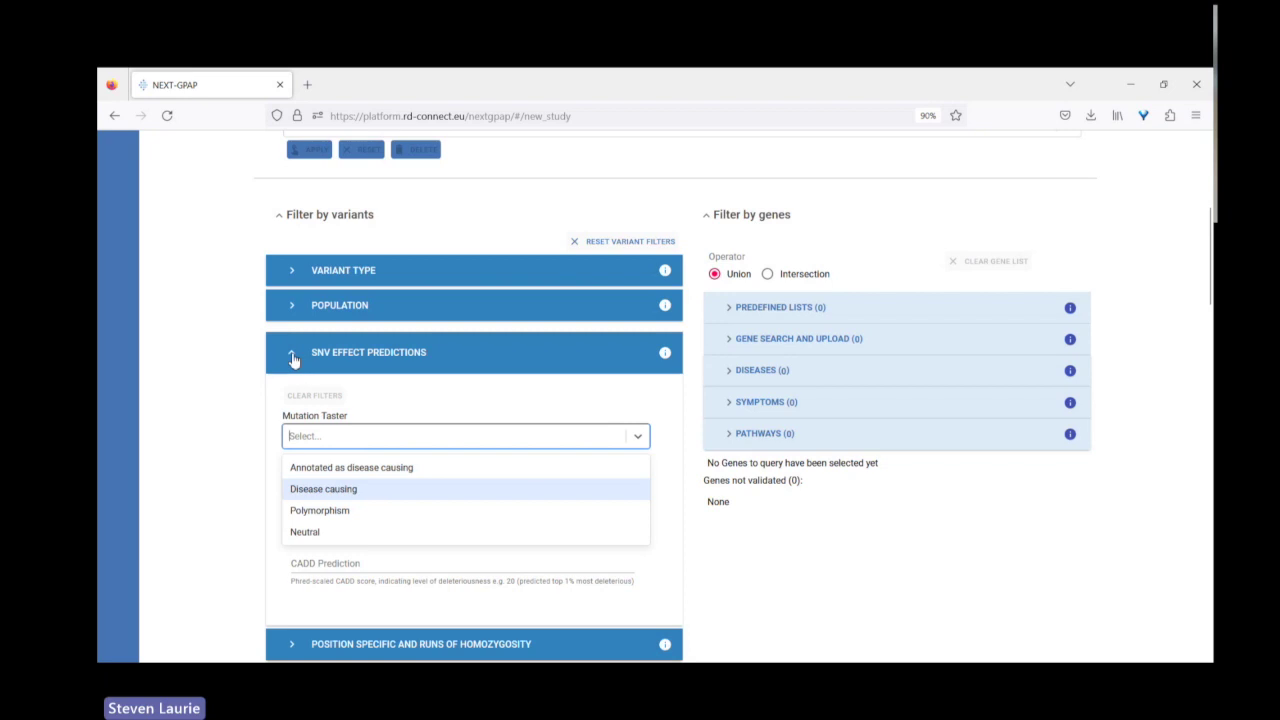
pyautogui.click(385, 413)
pyautogui.click(371, 480)
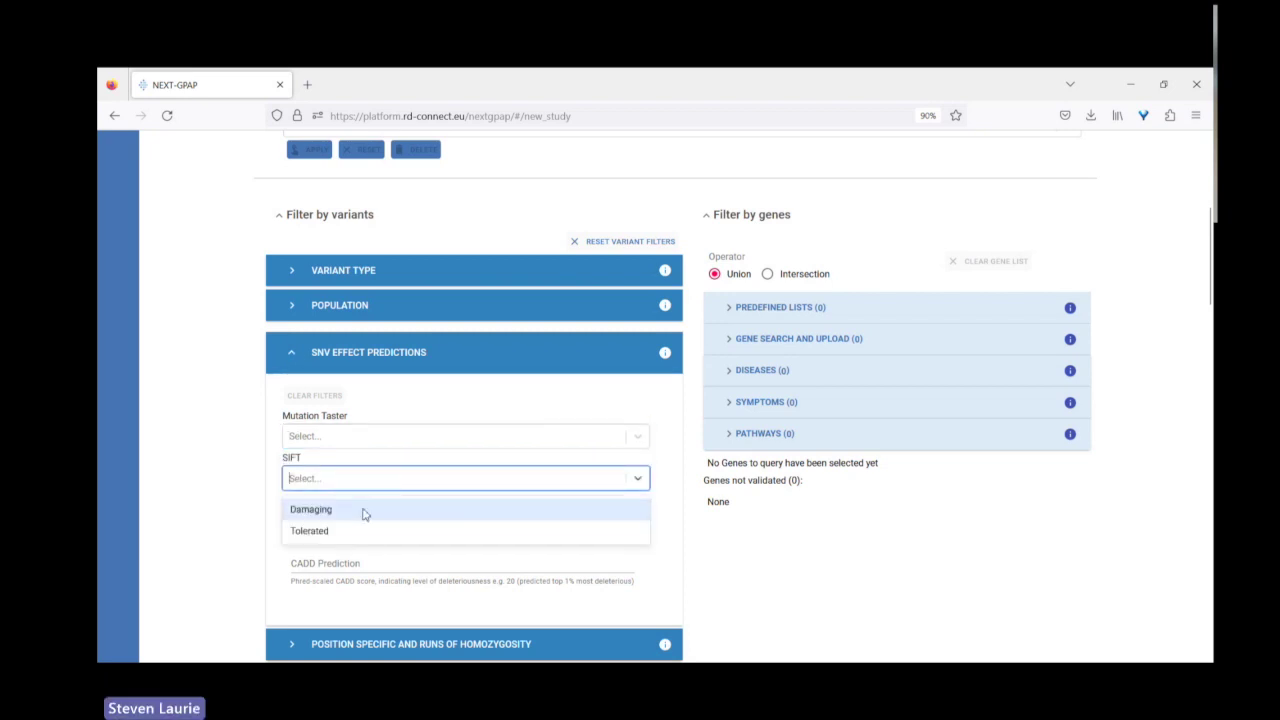
pyautogui.click(290, 354)
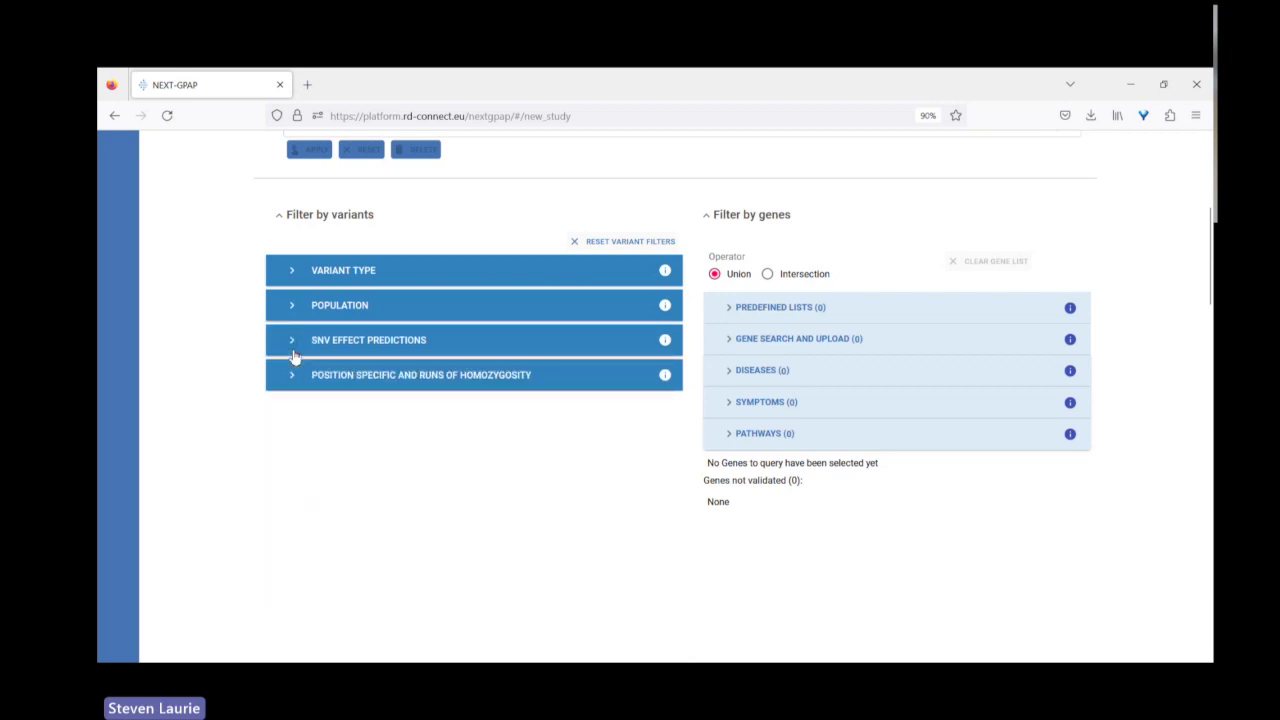
pyautogui.click(289, 381)
pyautogui.scroll(-3, 229, 477)
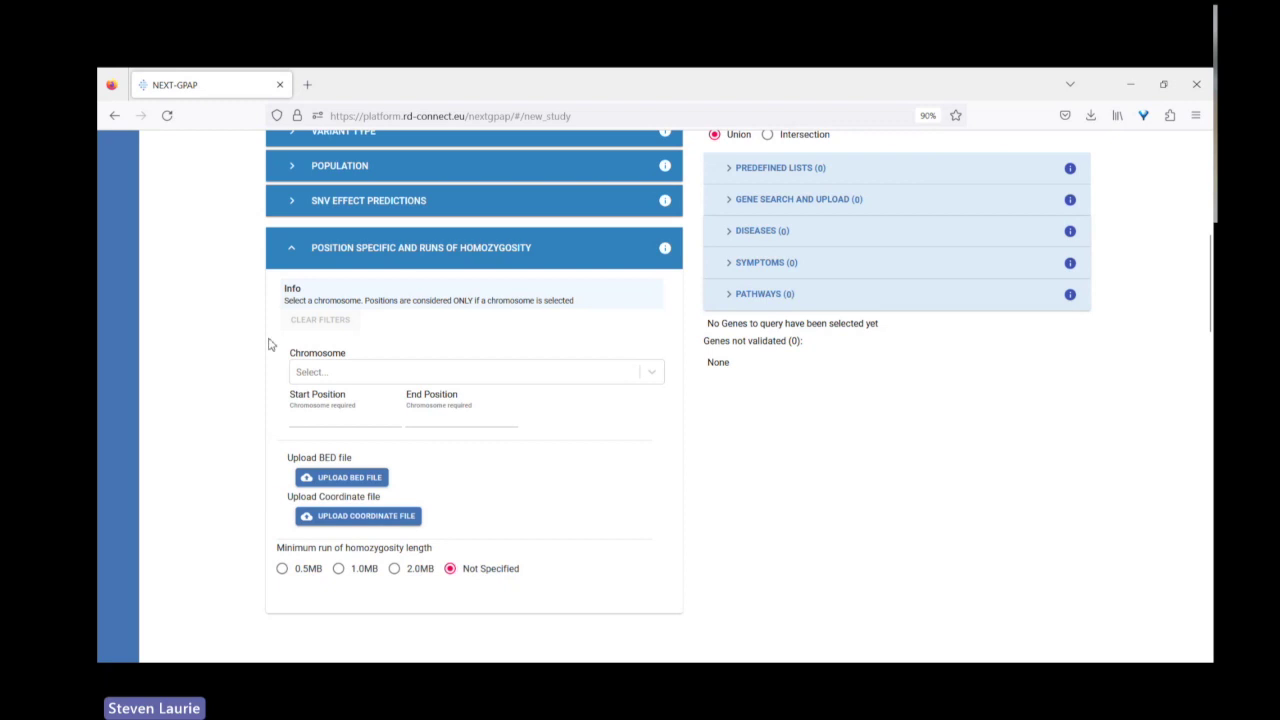
pyautogui.click(295, 255)
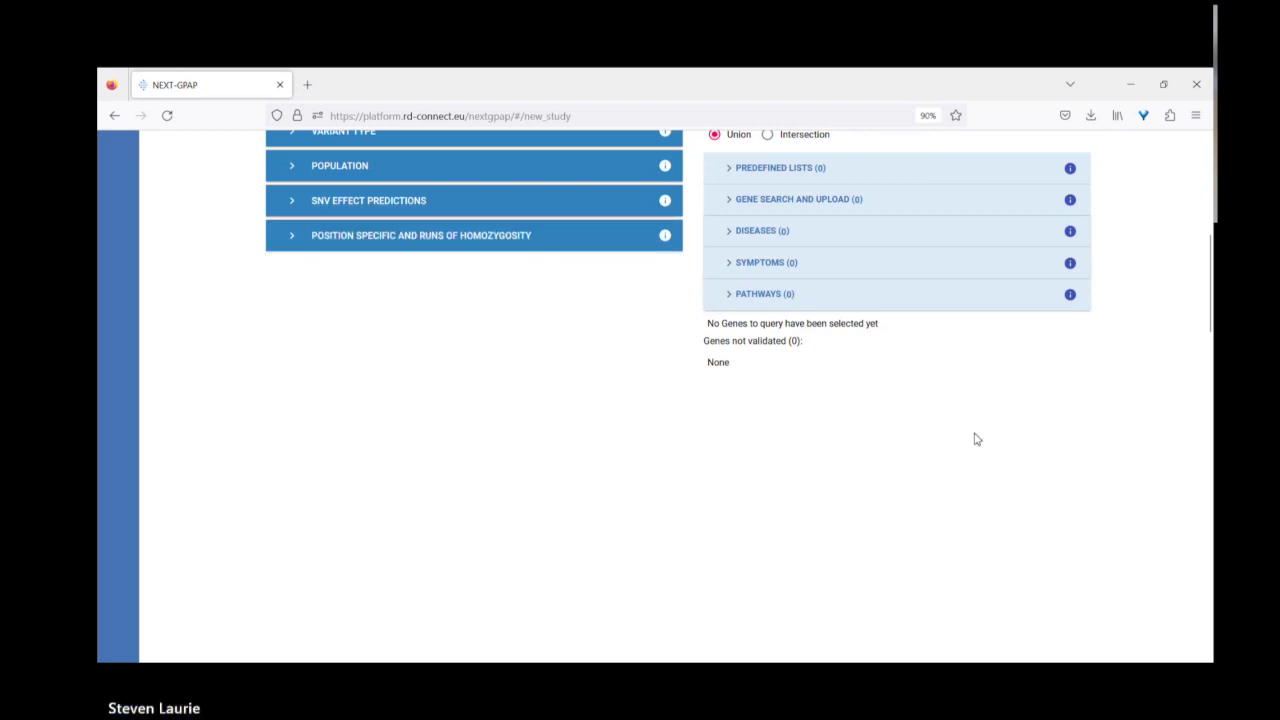
# Step: Browse the predefined gene lists without choosing one, then collapse that filter
pyautogui.scroll(1, 930, 456)
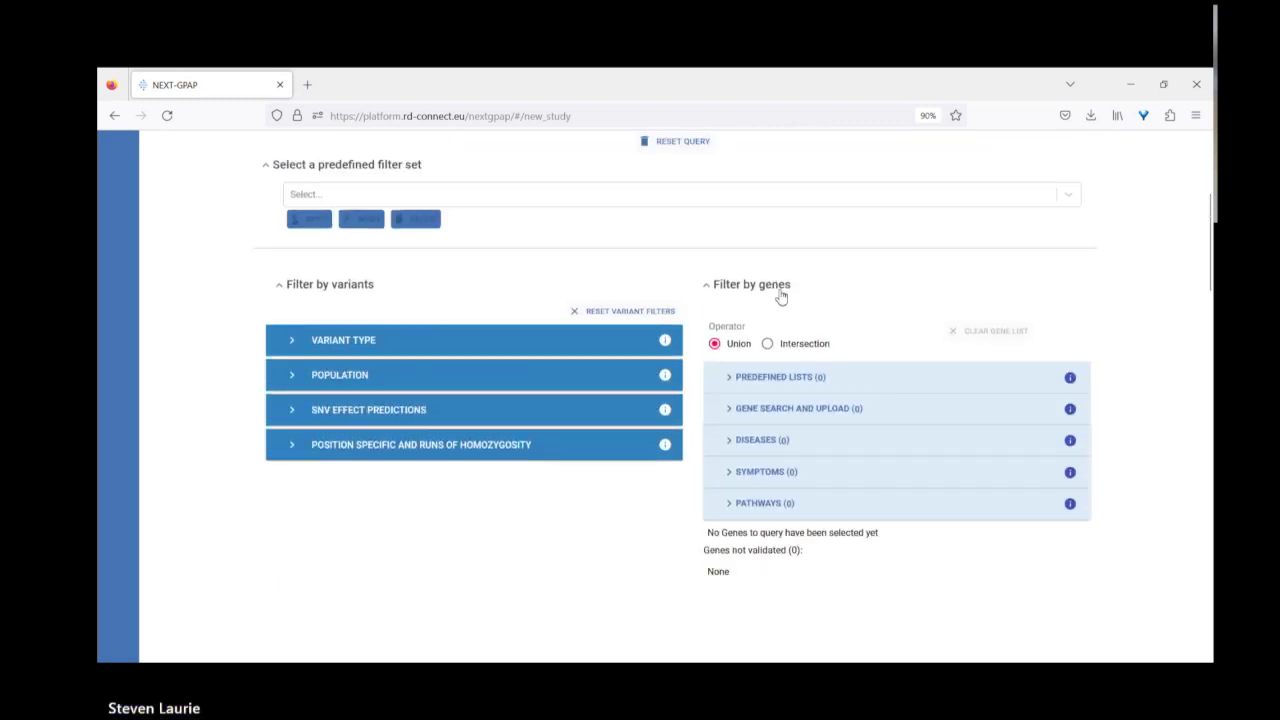
pyautogui.click(777, 380)
pyautogui.click(824, 451)
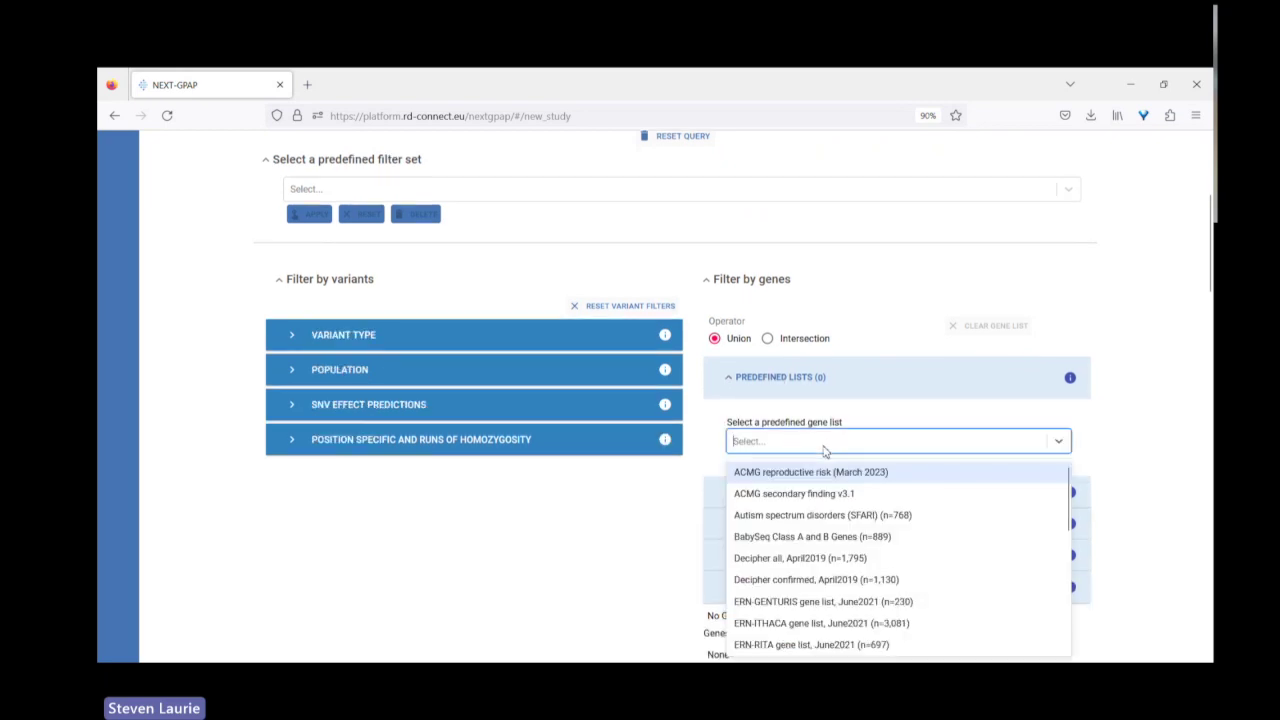
pyautogui.scroll(-5, 901, 535)
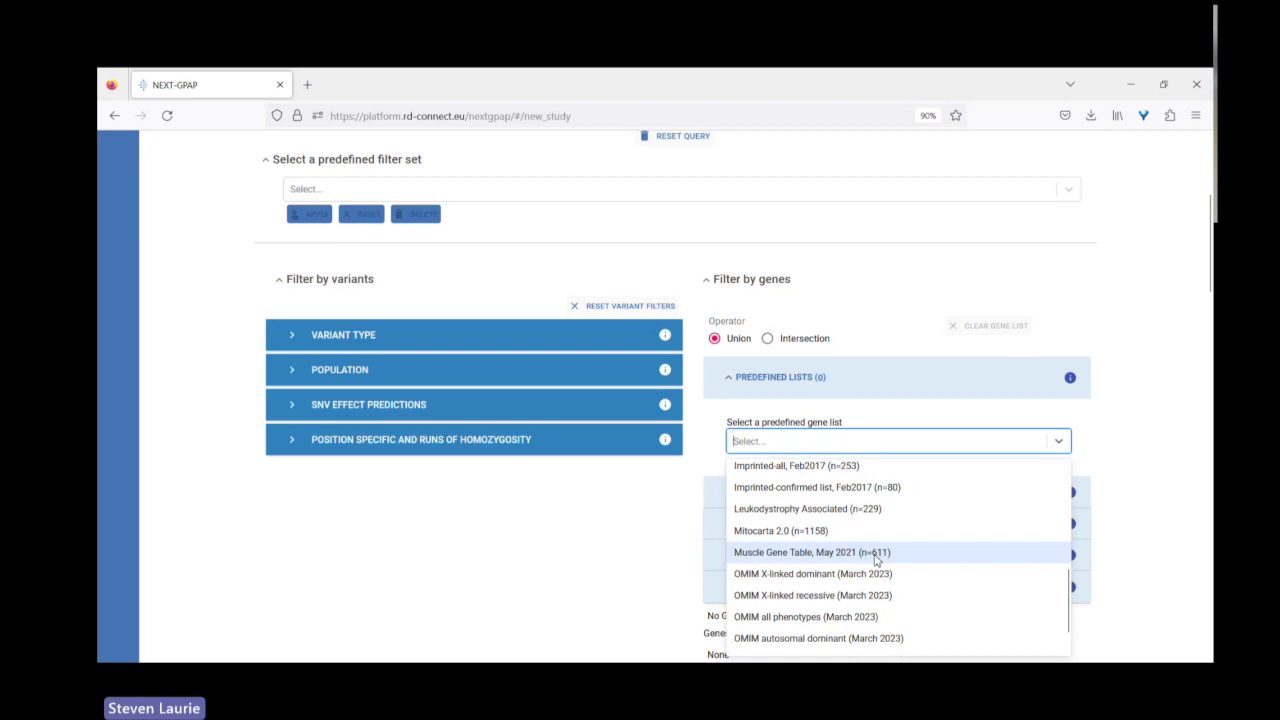
pyautogui.scroll(-1, 876, 560)
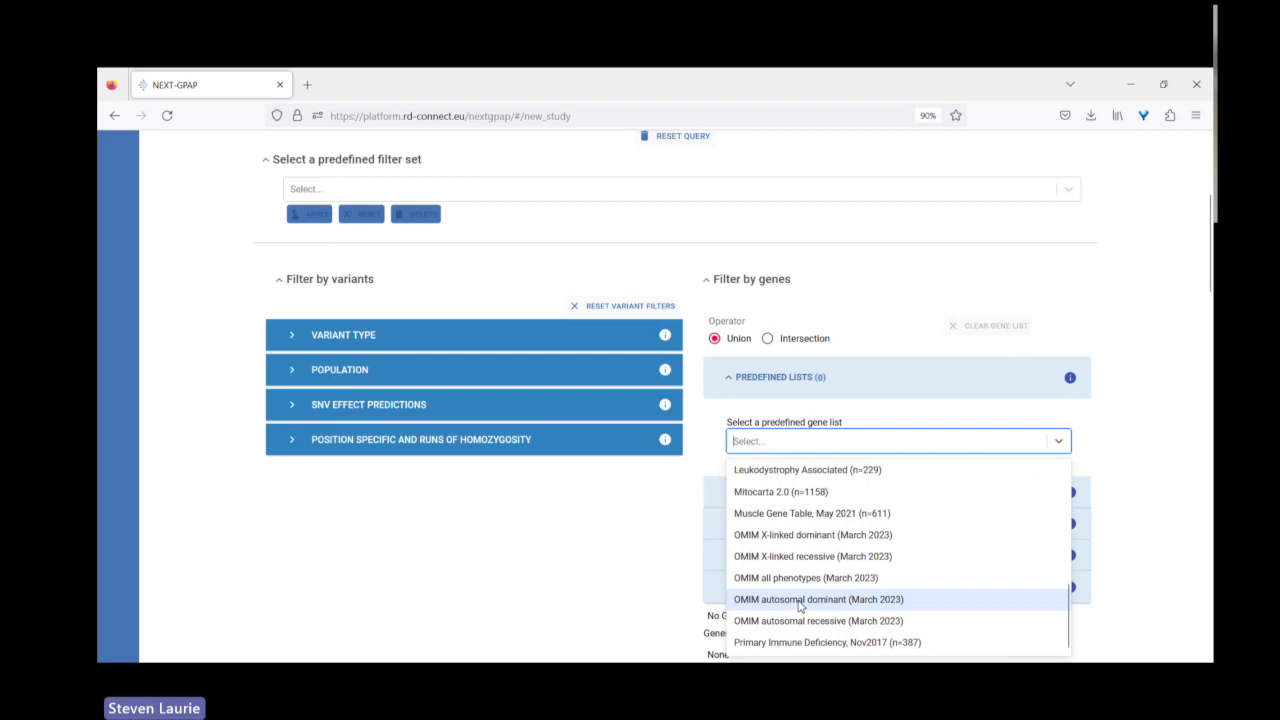
pyautogui.scroll(5, 800, 606)
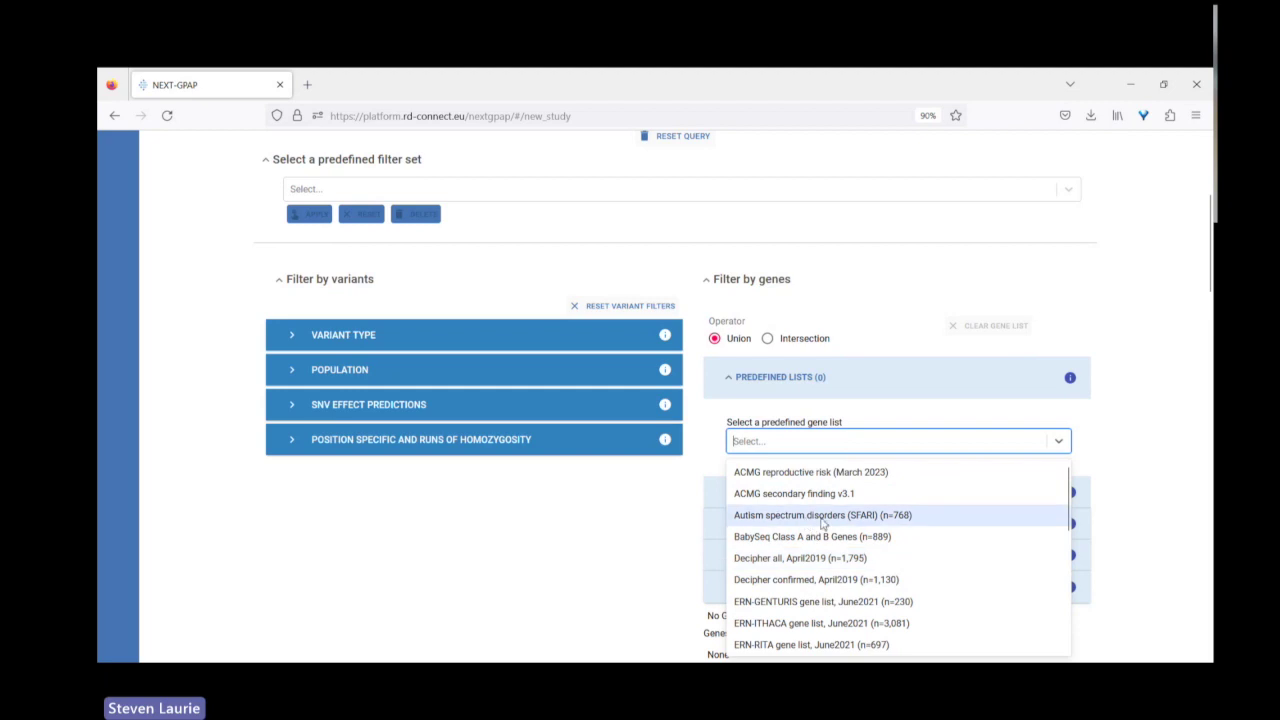
pyautogui.click(578, 528)
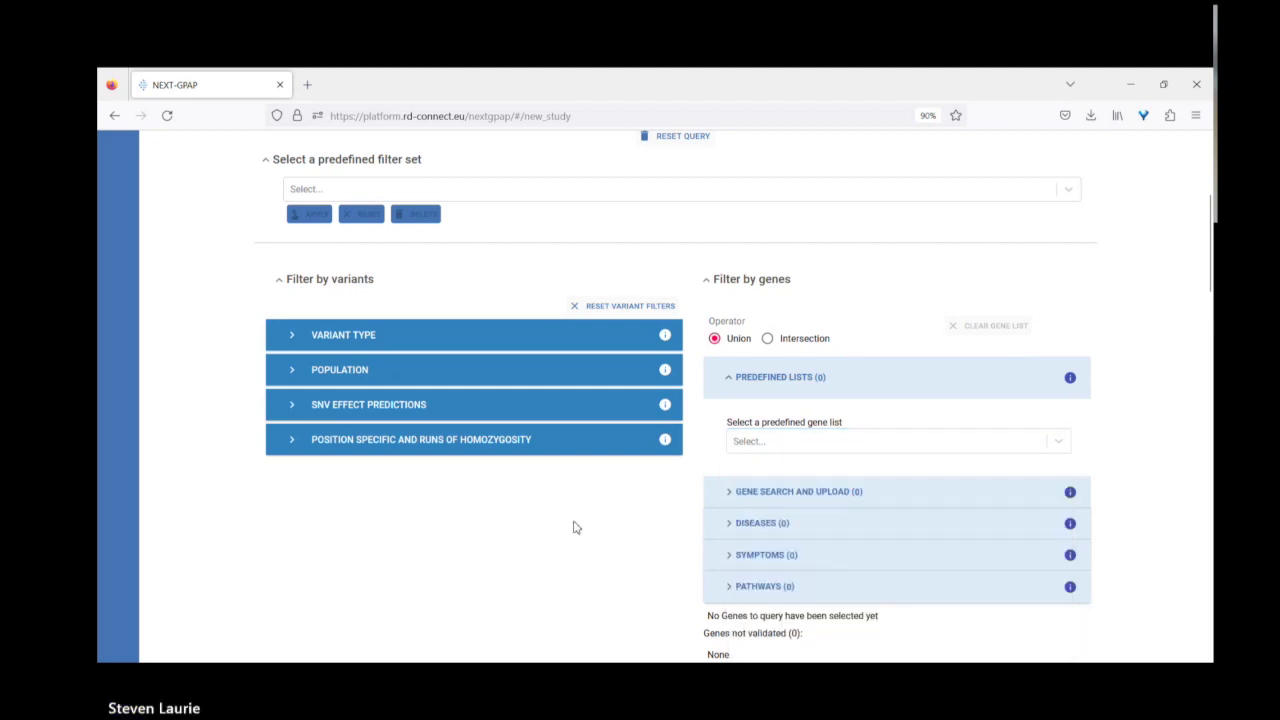
pyautogui.click(731, 379)
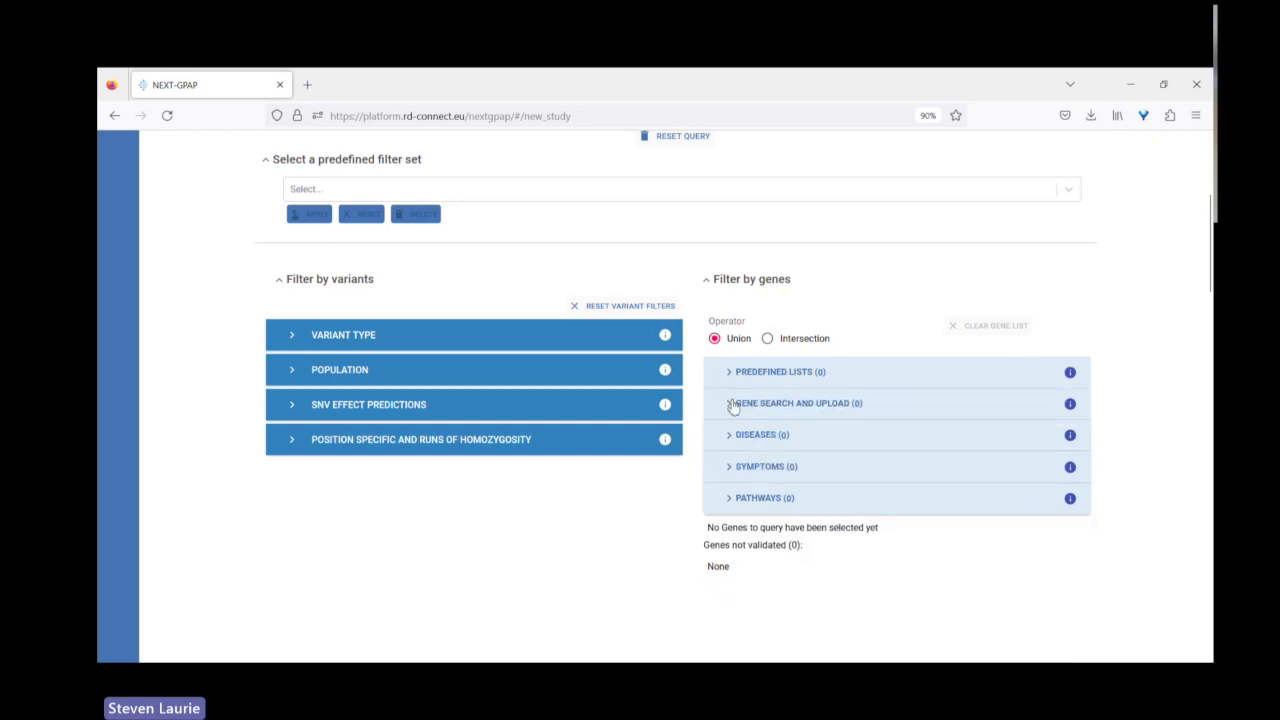
# Step: Add TTN via Gene Search, remove it again, and collapse the Gene Search and Upload section
pyautogui.click(731, 405)
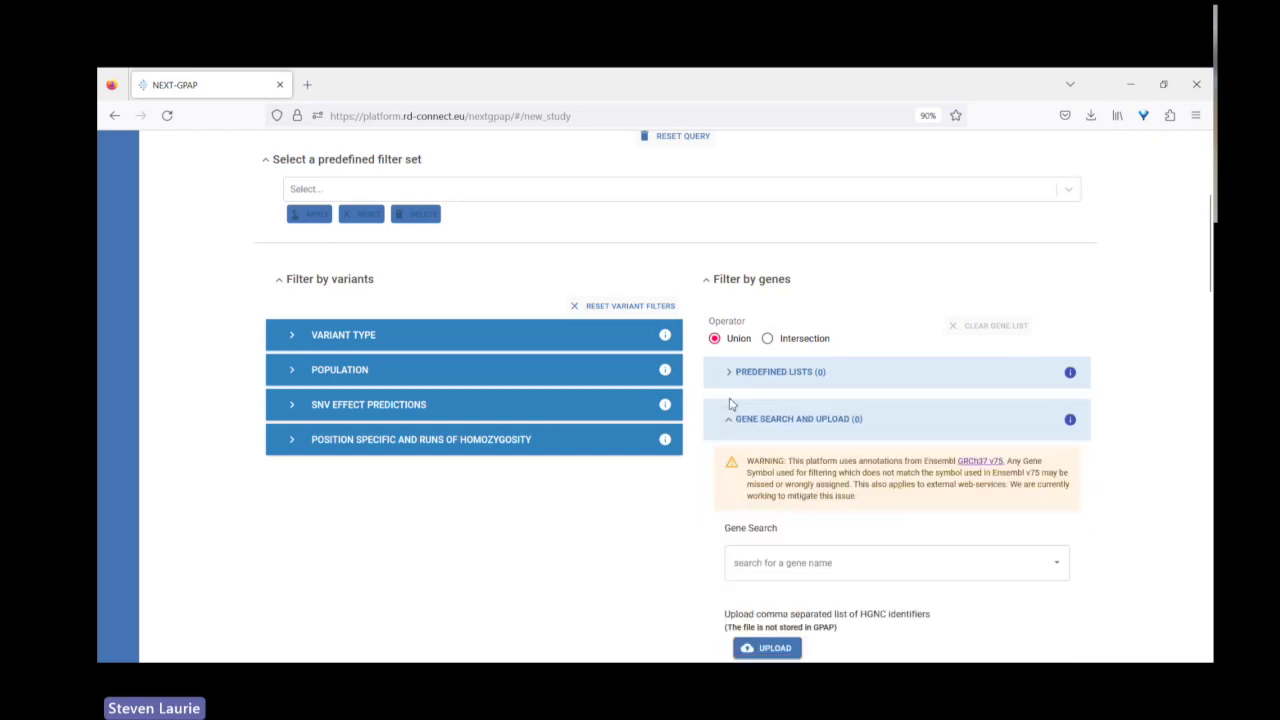
pyautogui.click(808, 565)
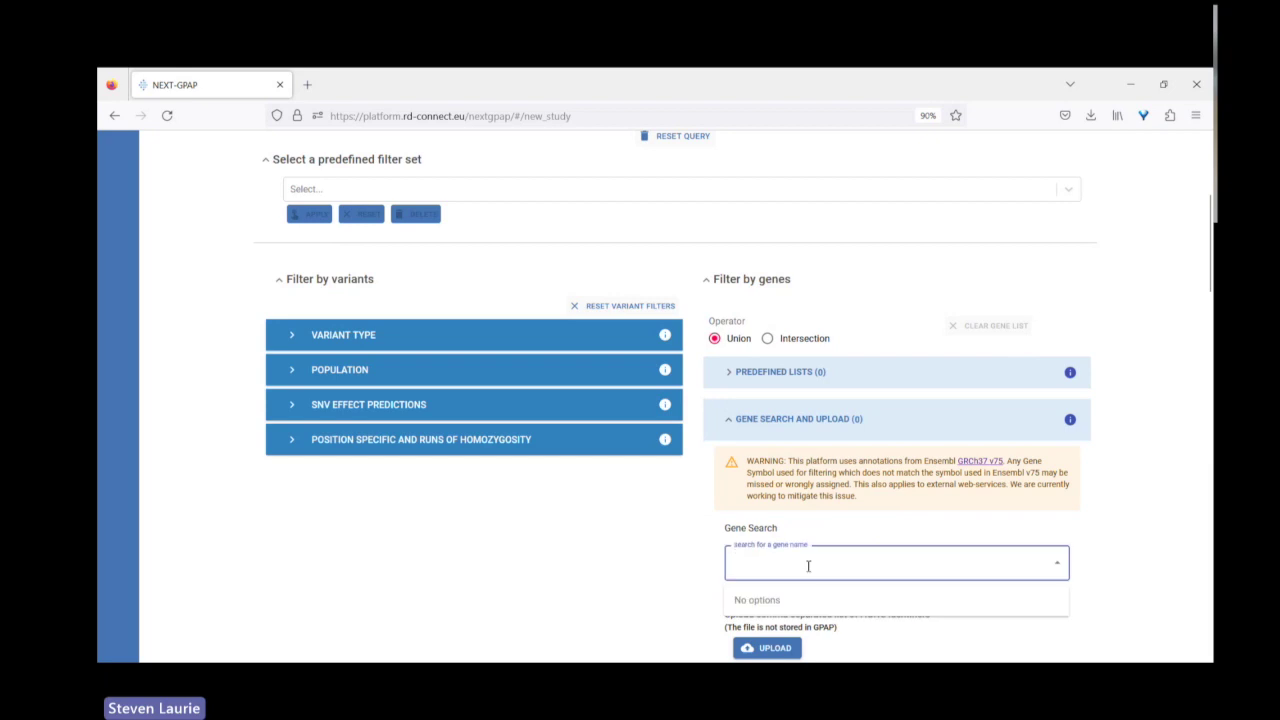
pyautogui.write('ttn')
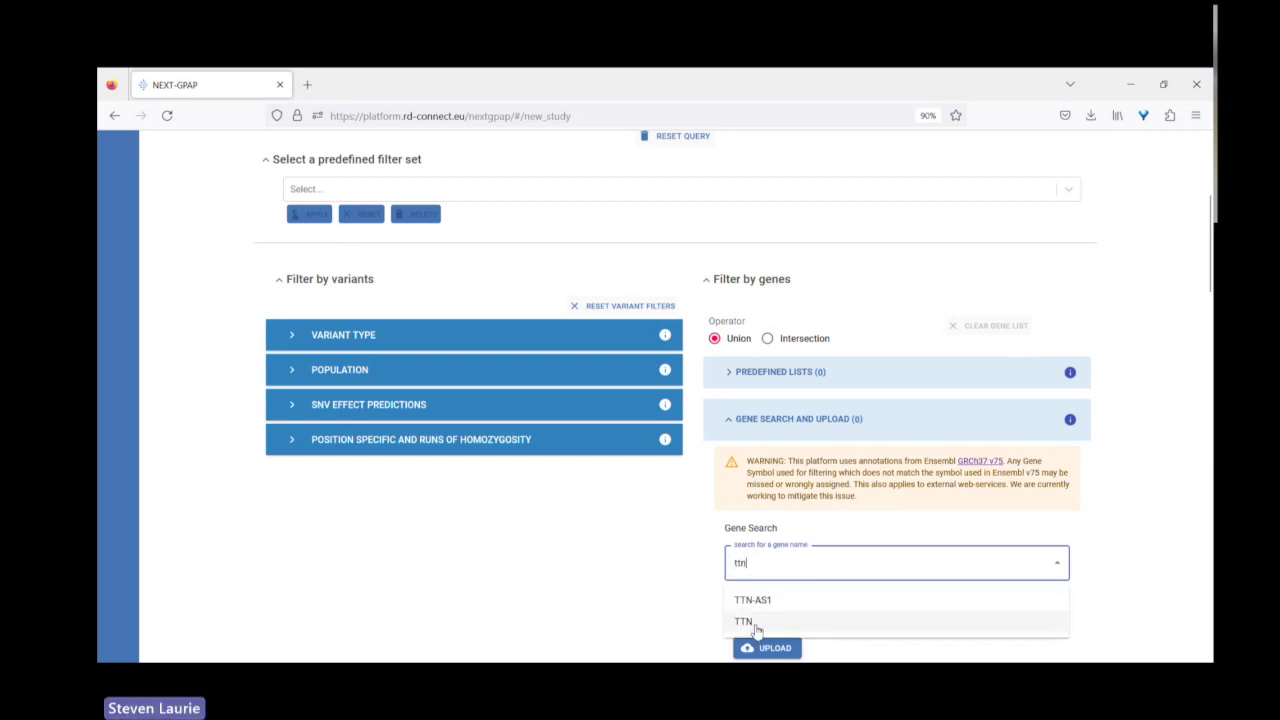
pyautogui.click(752, 622)
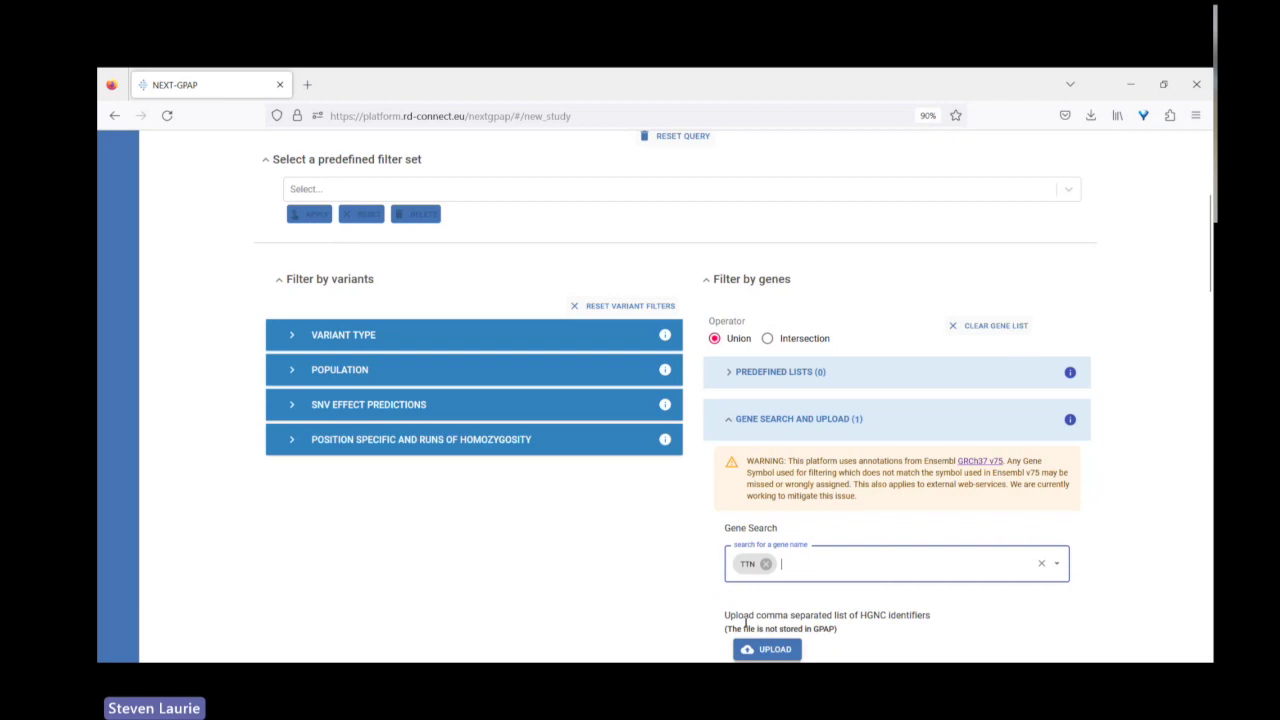
pyautogui.click(1041, 564)
pyautogui.click(1122, 557)
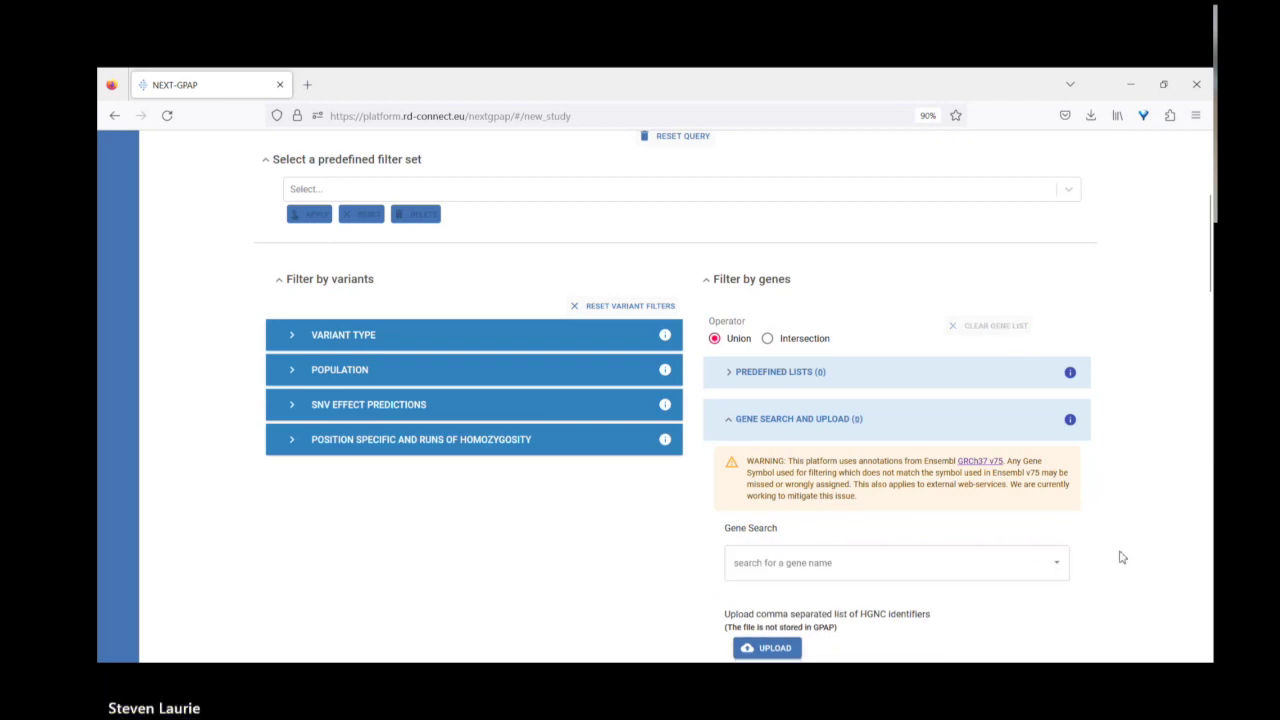
pyautogui.click(805, 425)
pyautogui.click(760, 440)
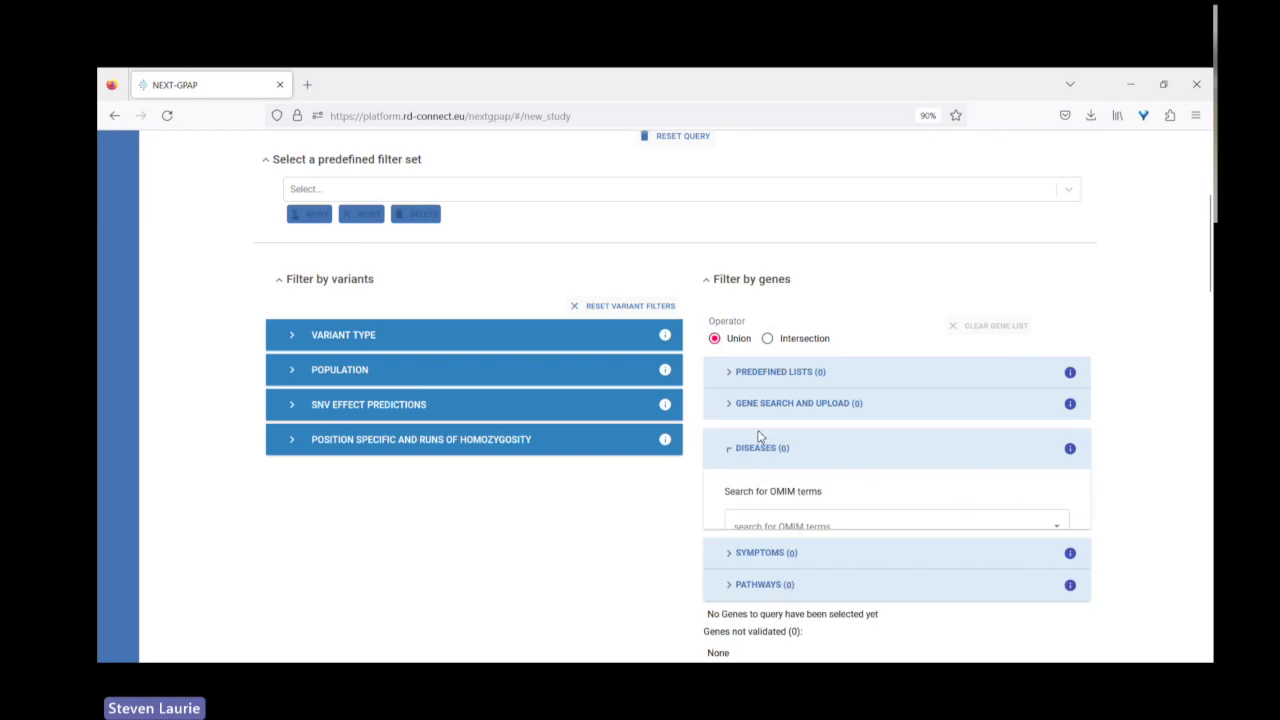
pyautogui.scroll(-1, 1102, 516)
pyautogui.scroll(-1, 1102, 516)
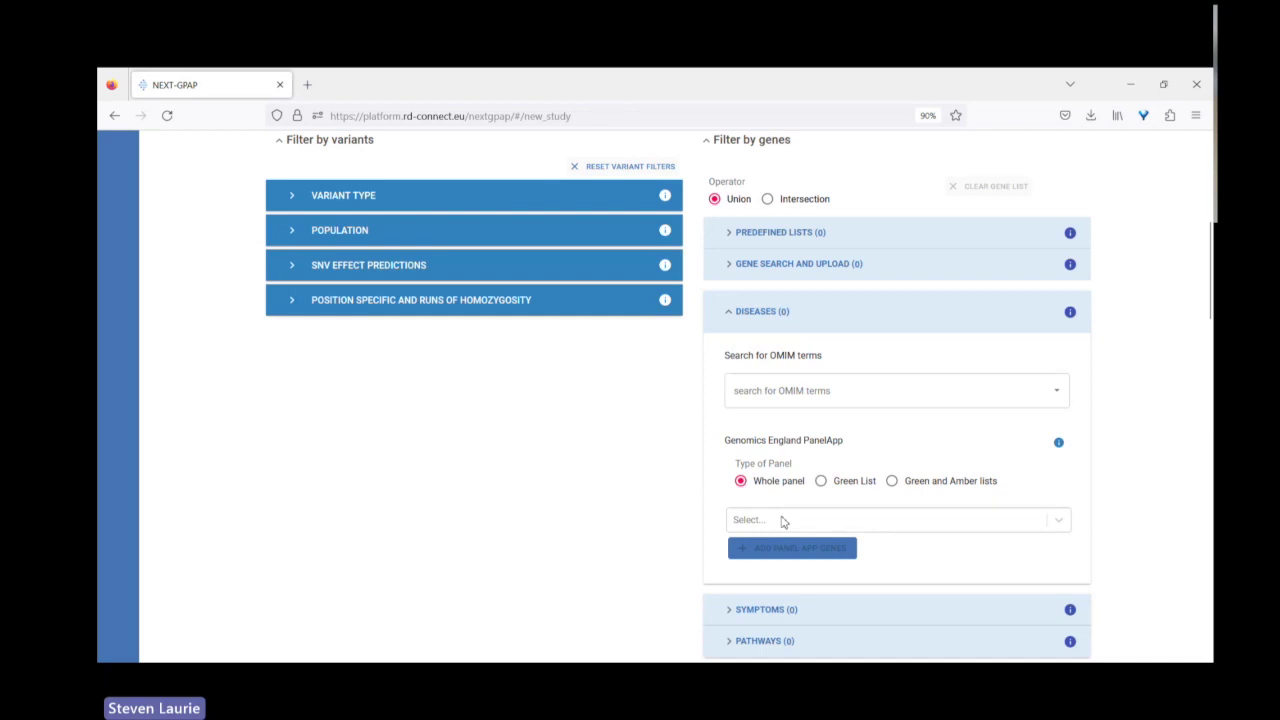
pyautogui.click(783, 521)
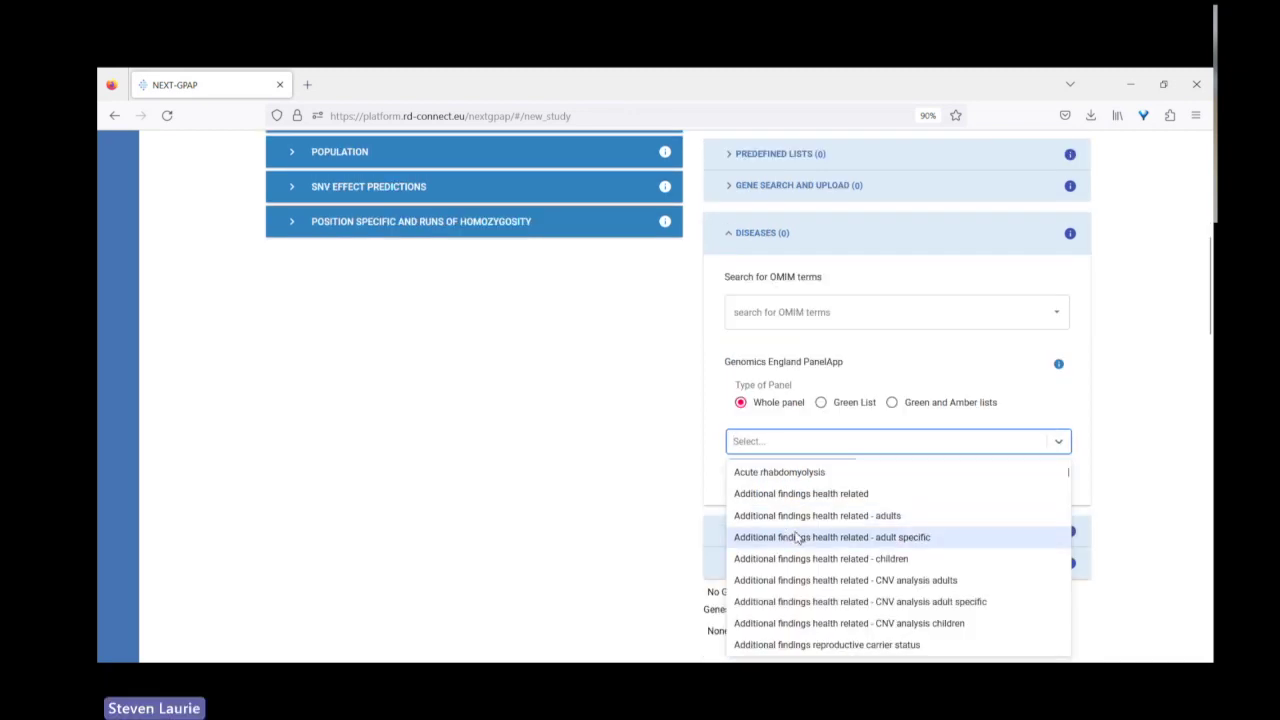
pyautogui.scroll(-5, 856, 577)
pyautogui.scroll(-3, 856, 577)
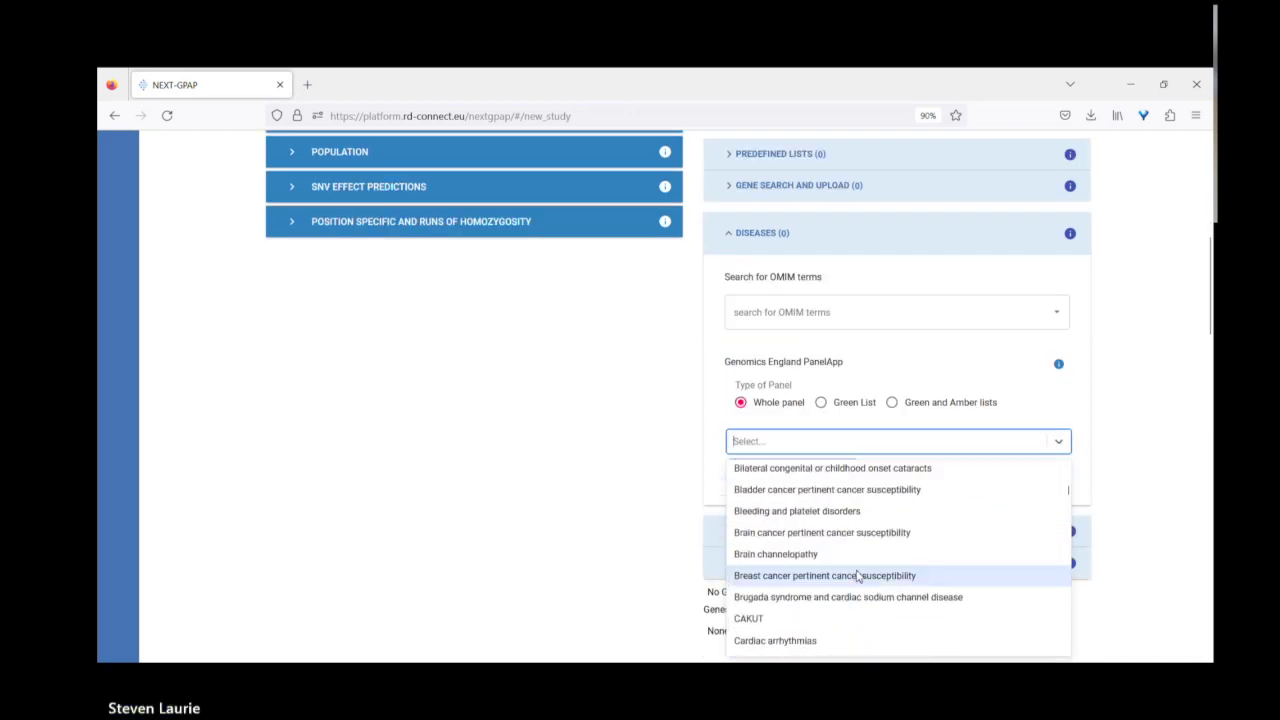
pyautogui.scroll(-3, 847, 559)
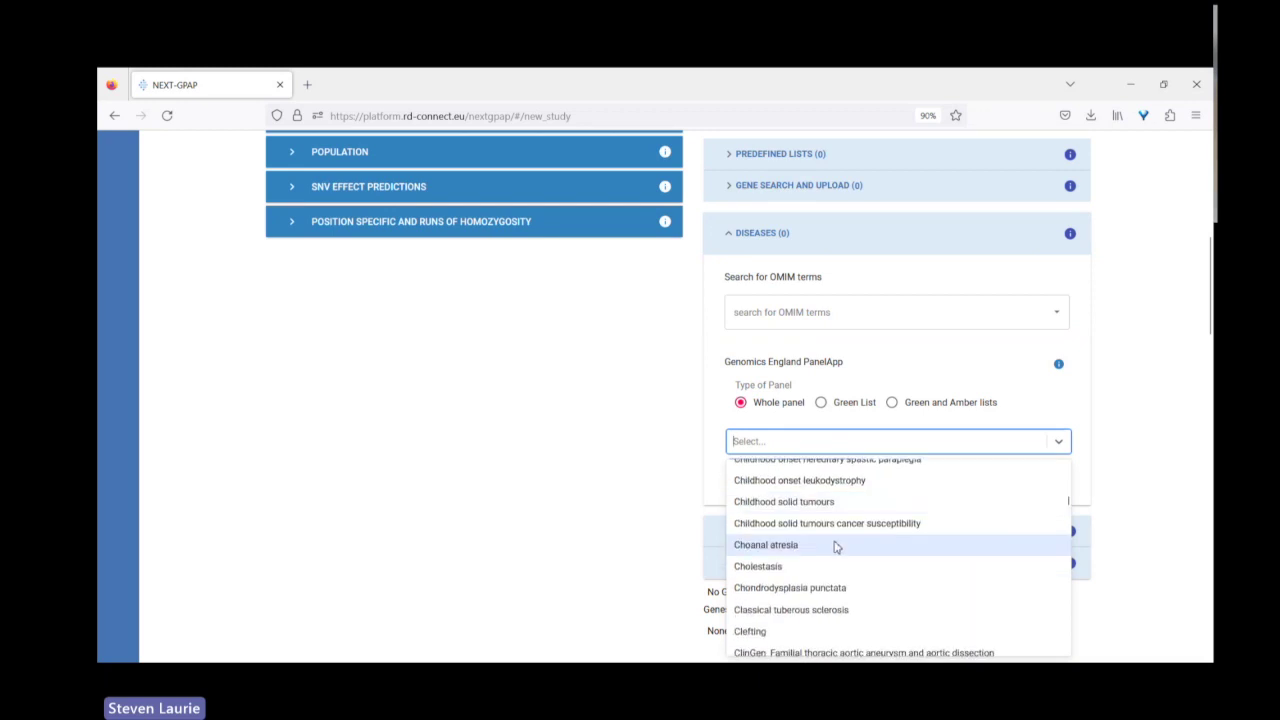
pyautogui.click(615, 448)
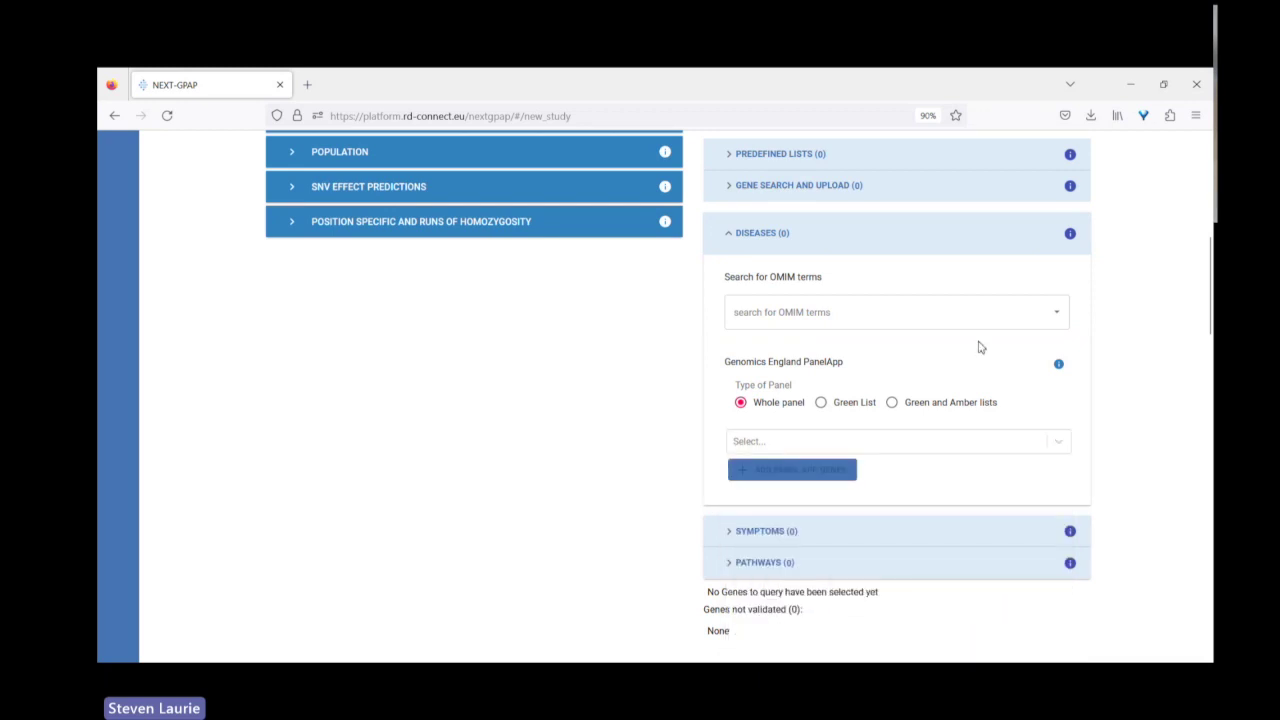
pyautogui.click(726, 234)
pyautogui.click(729, 252)
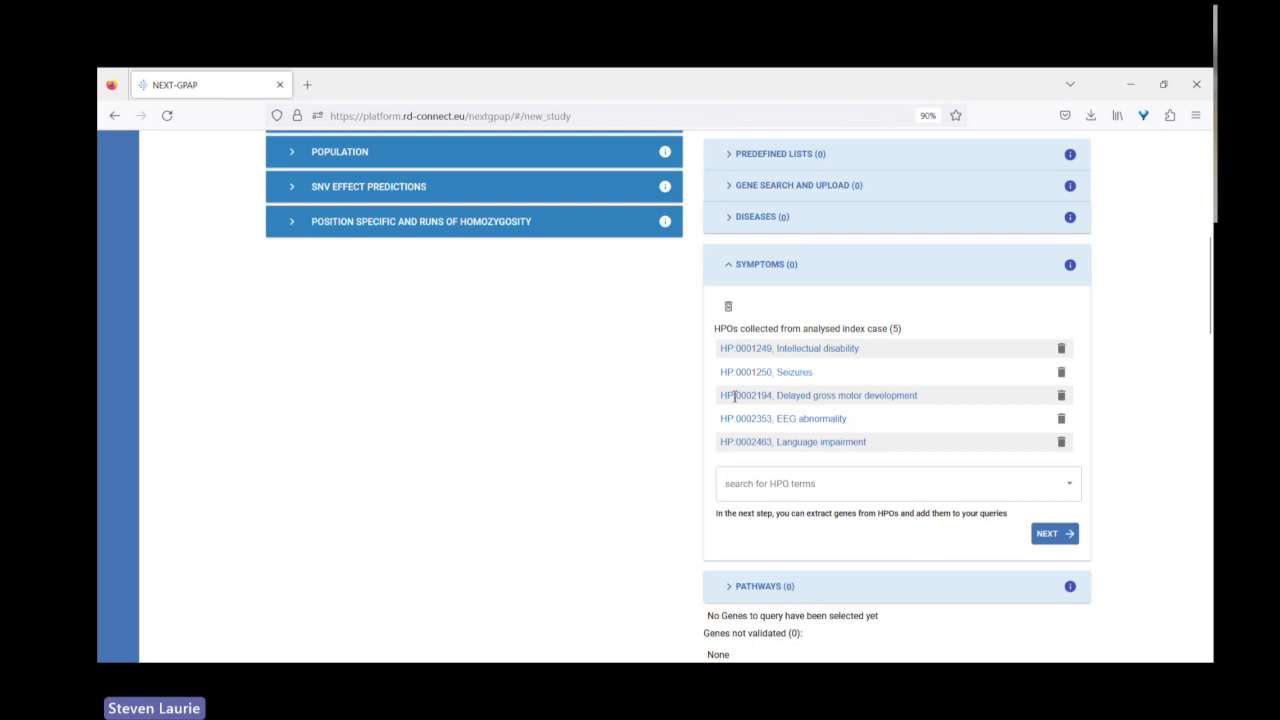
pyautogui.click(729, 268)
pyautogui.click(731, 290)
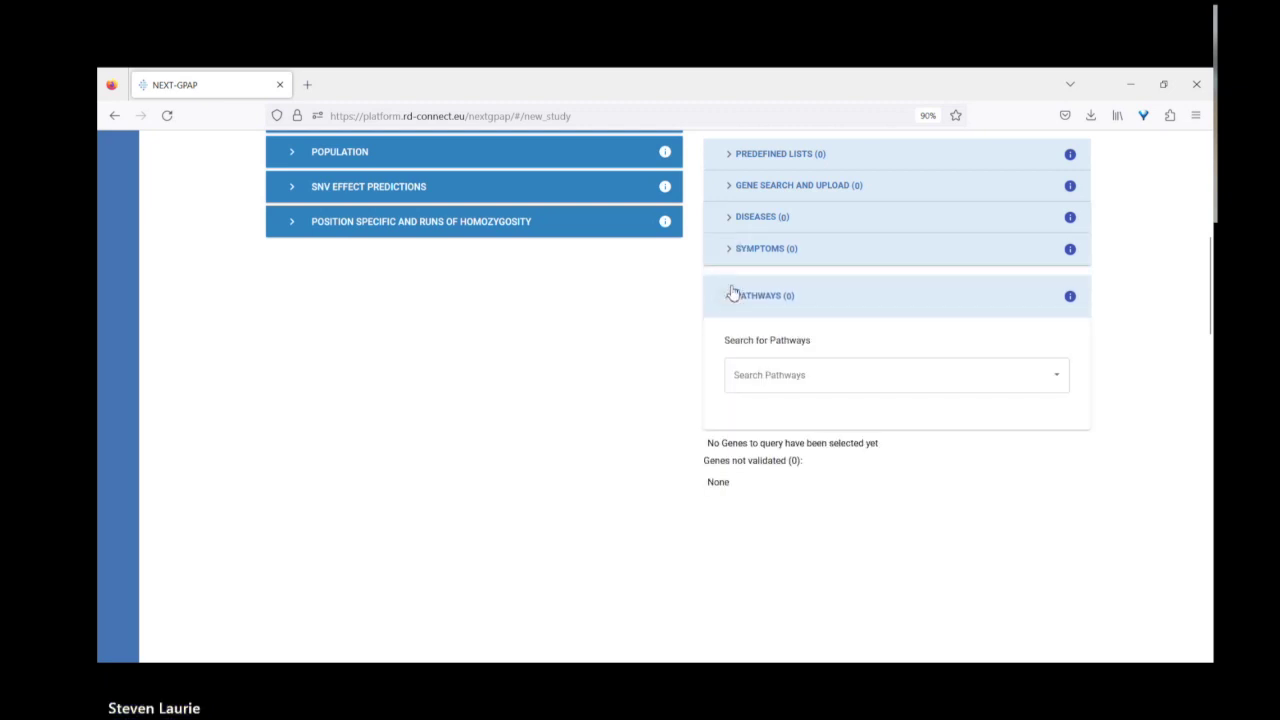
pyautogui.click(805, 377)
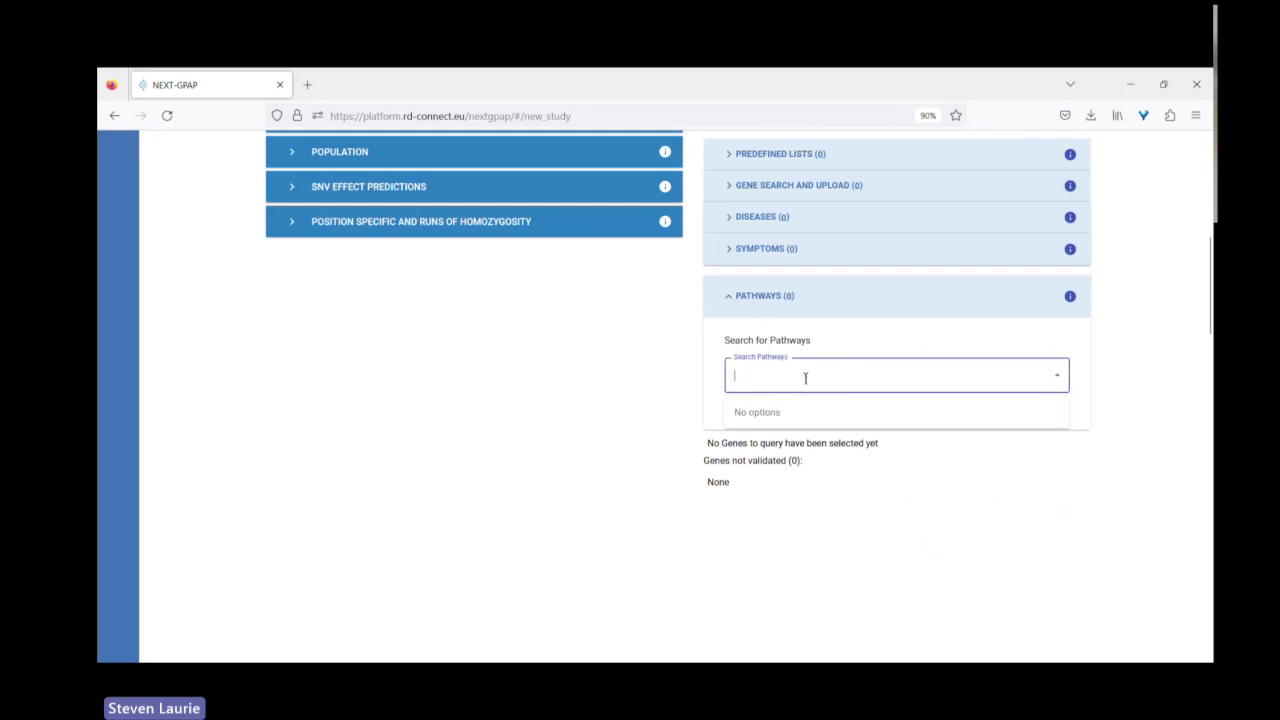
pyautogui.write('cardivo')
pyautogui.press('BackSpace')
pyautogui.write('ov')
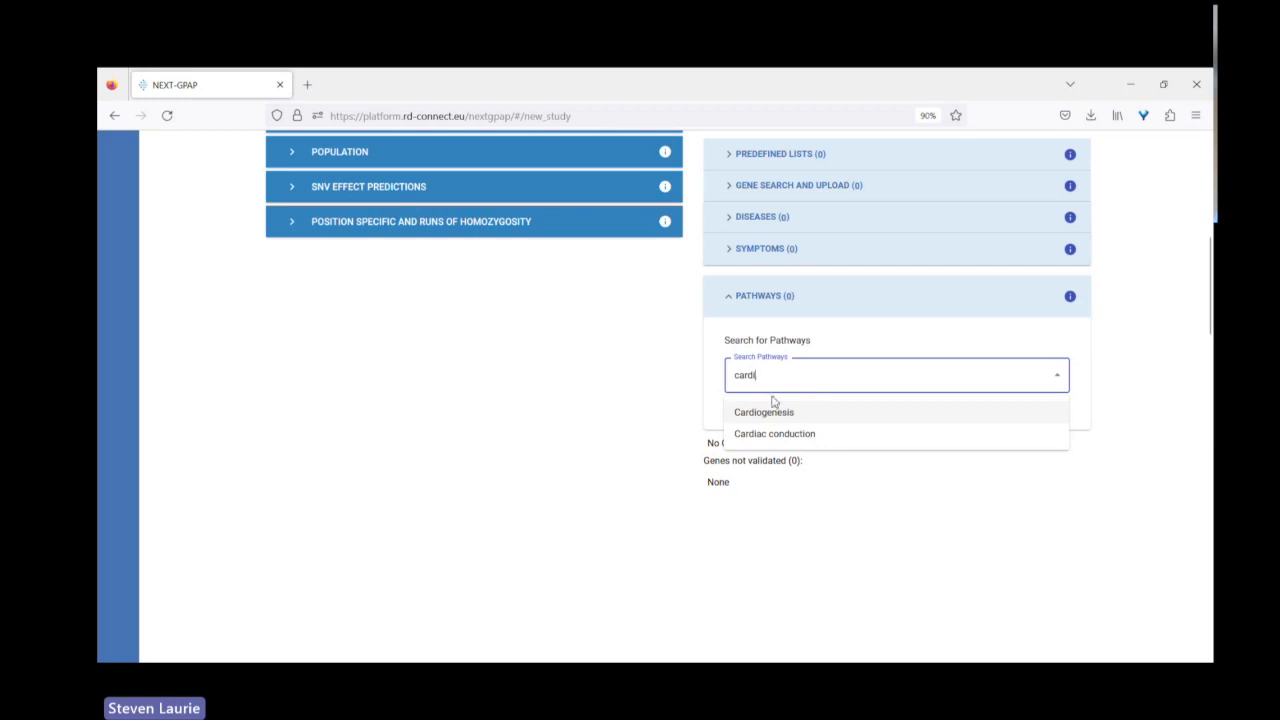
pyautogui.click(647, 398)
pyautogui.click(726, 300)
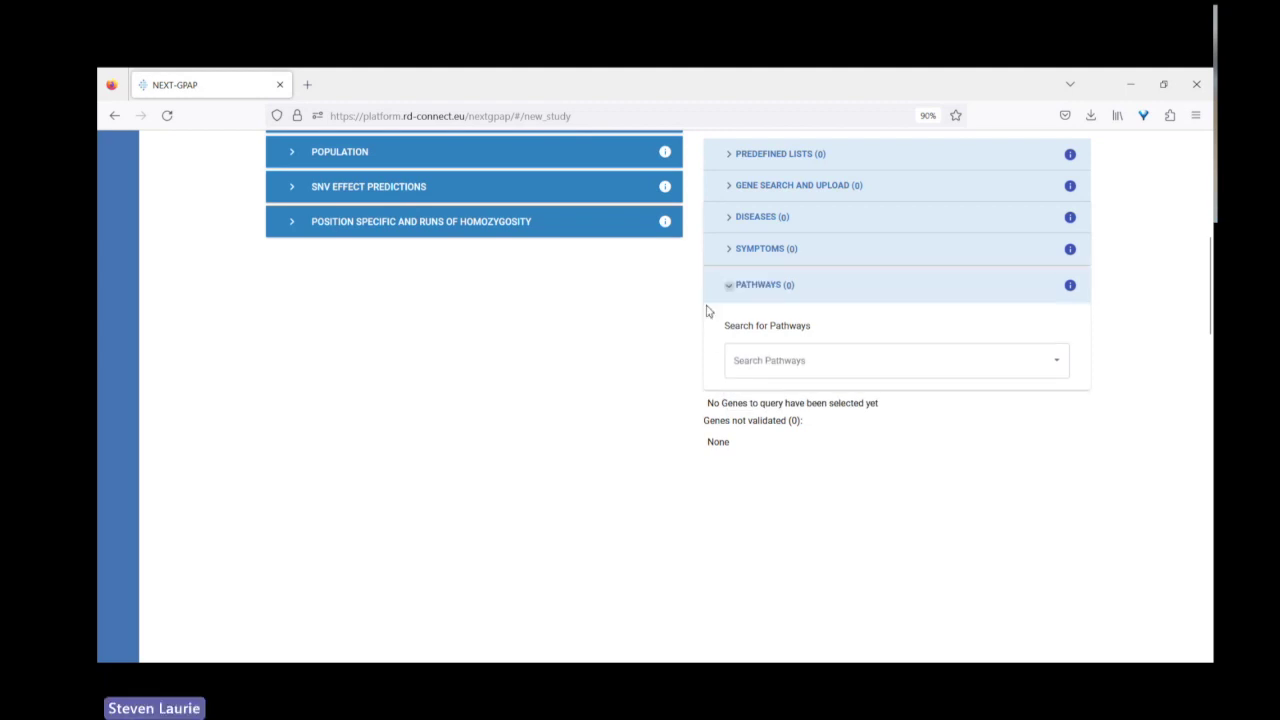
# Step: Restrict the Variant Type filter's Protein Impact to High and Moderate
pyautogui.scroll(5, 571, 394)
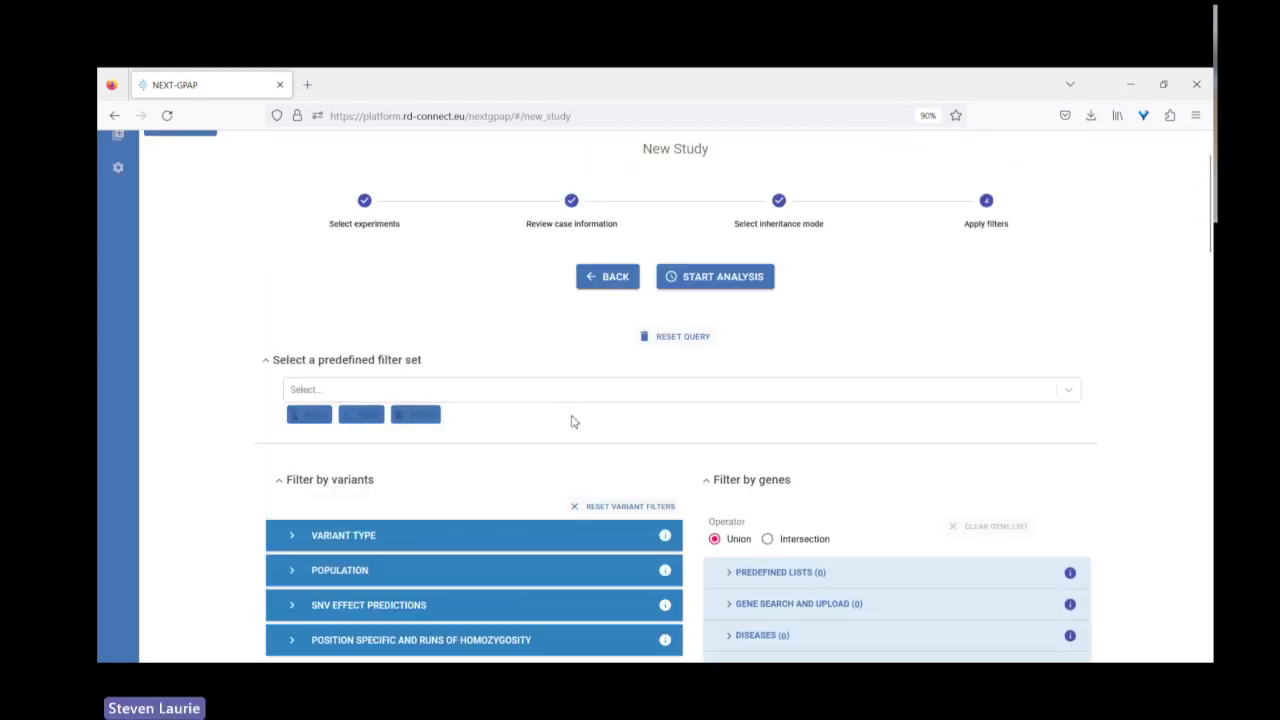
pyautogui.scroll(-1, 600, 450)
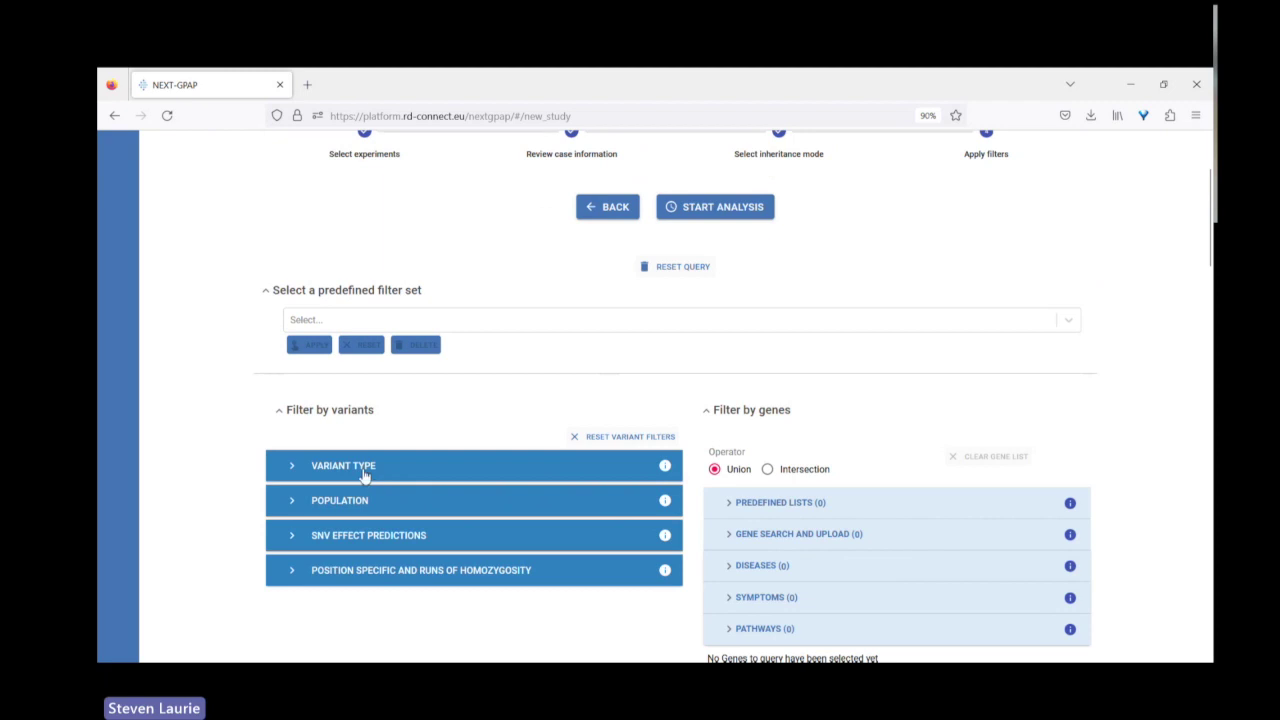
pyautogui.click(358, 472)
pyautogui.scroll(-2, 450, 520)
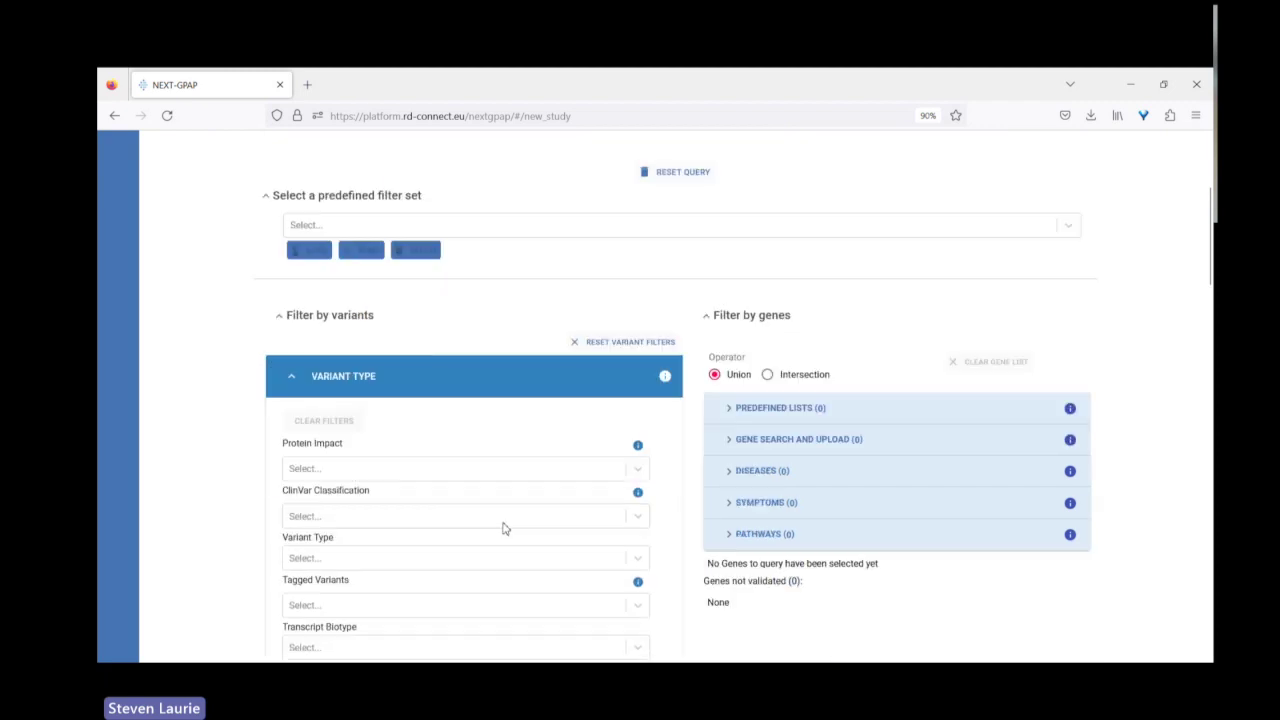
pyautogui.click(387, 428)
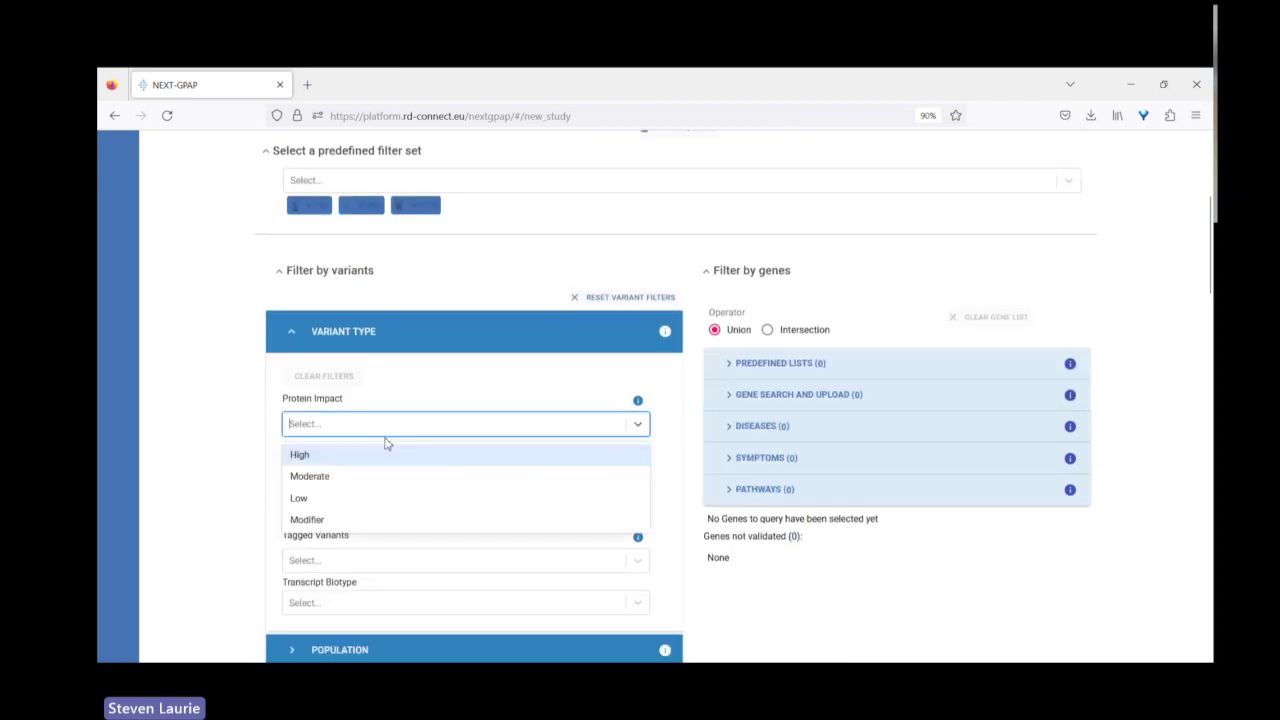
pyautogui.click(381, 462)
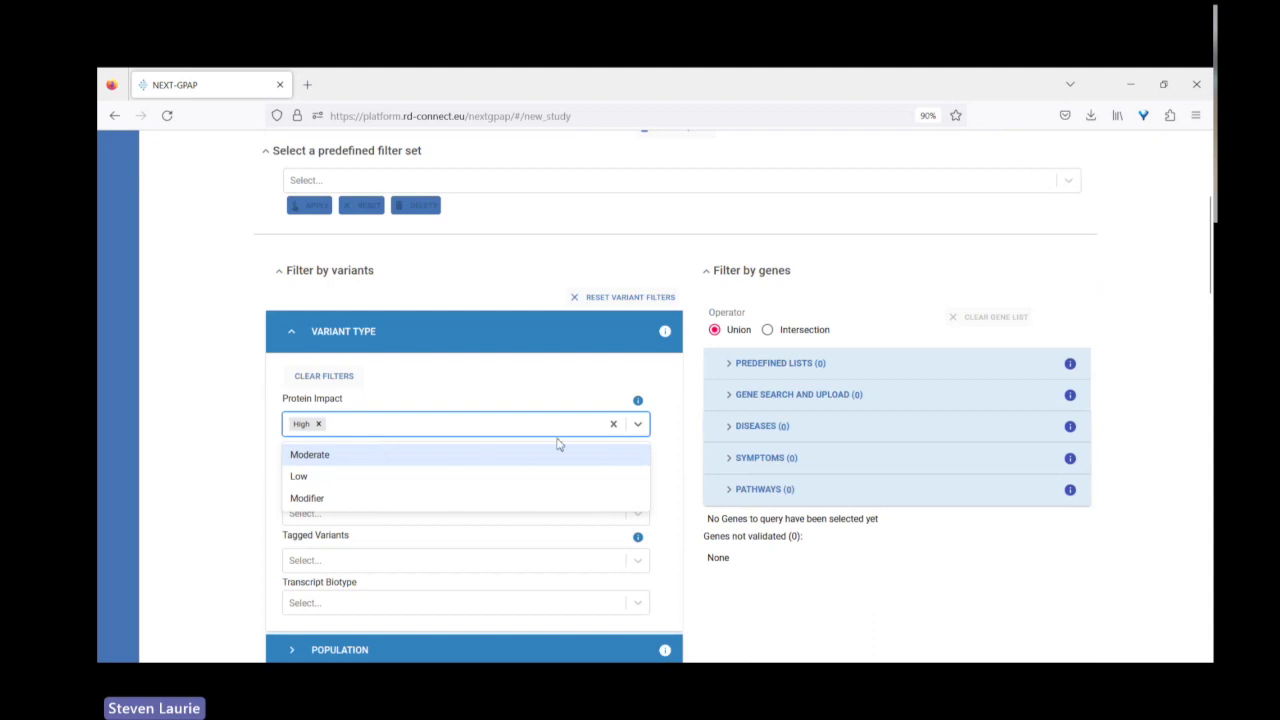
pyautogui.click(386, 457)
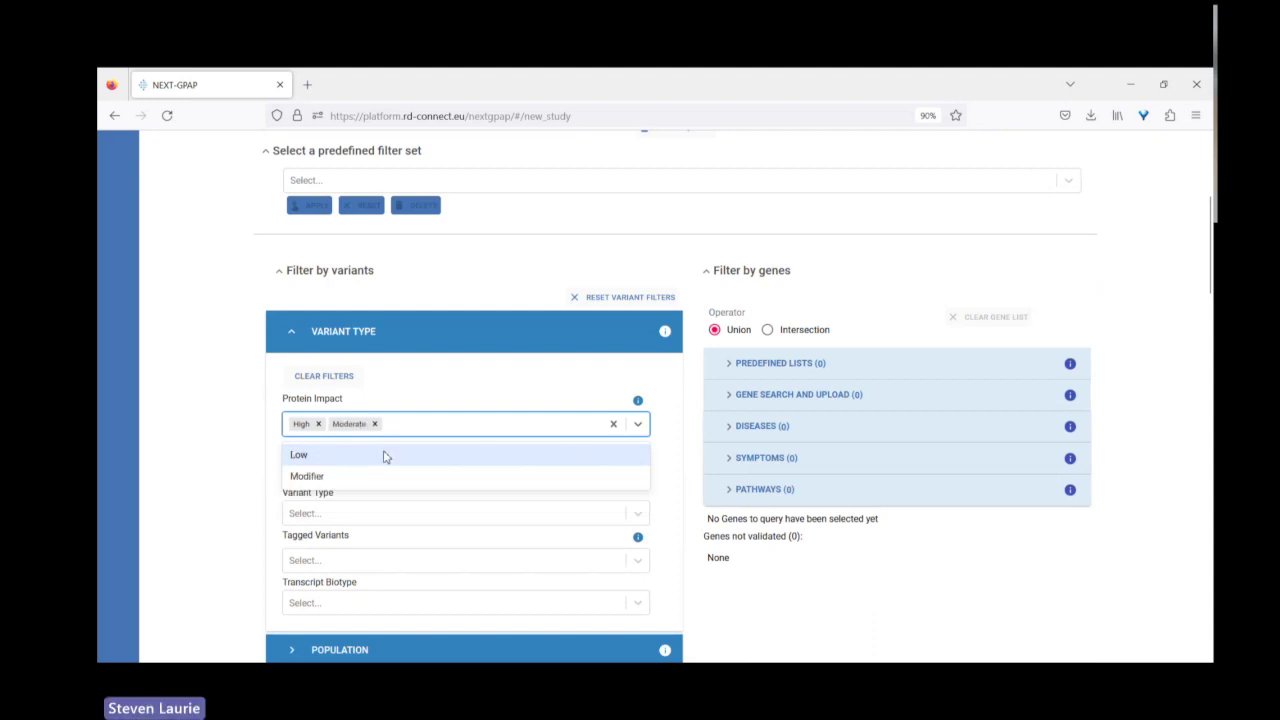
pyautogui.click(219, 416)
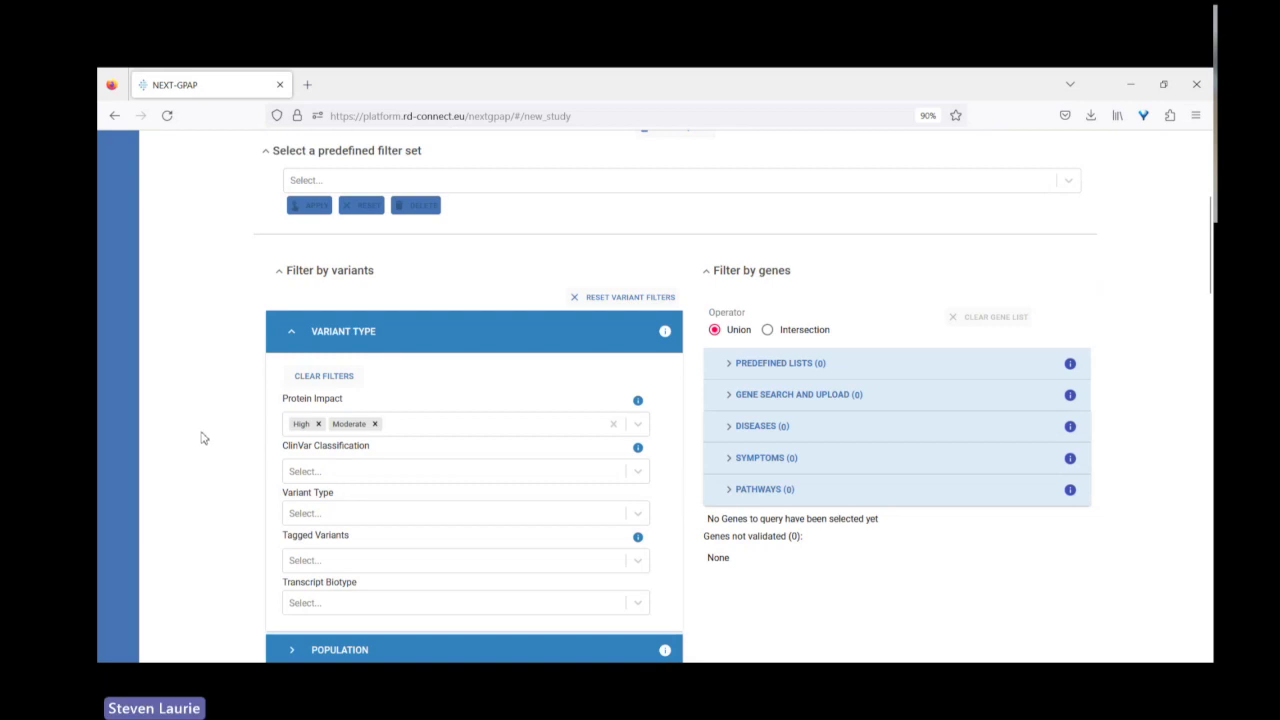
# Step: Launch the homozygous analysis with the High and Moderate impact filter
pyautogui.scroll(4, 201, 437)
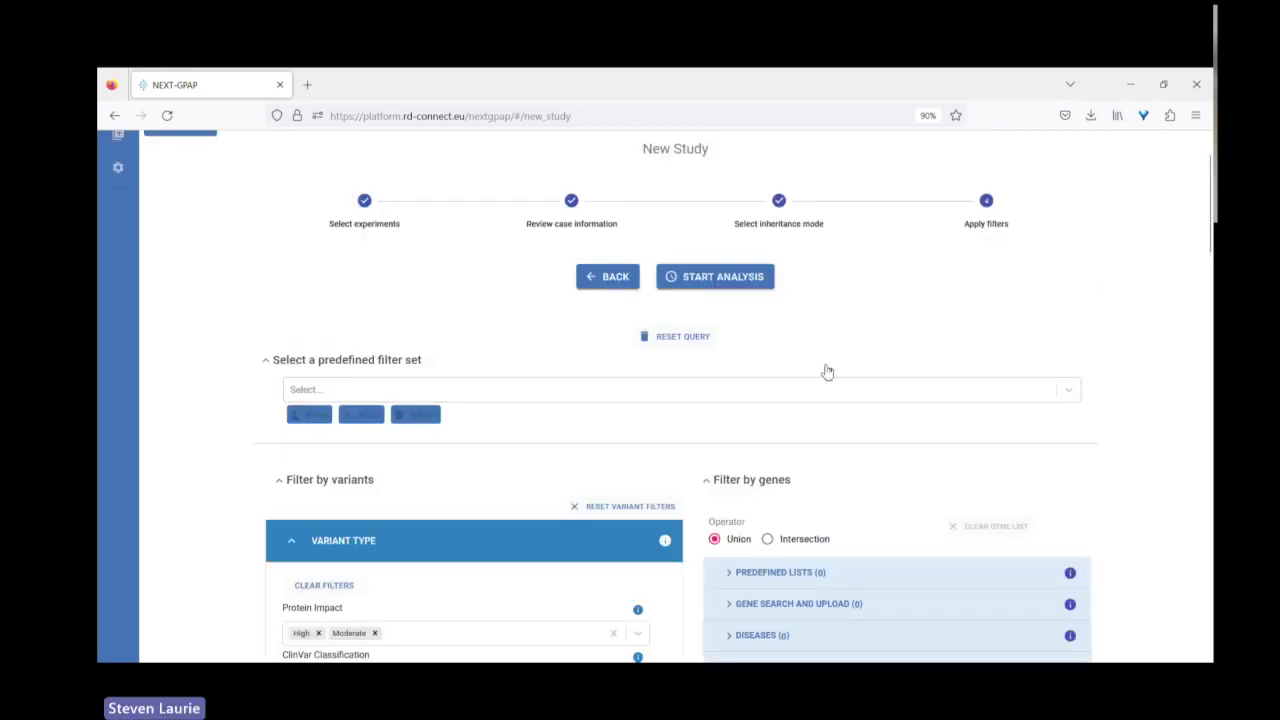
pyautogui.click(733, 283)
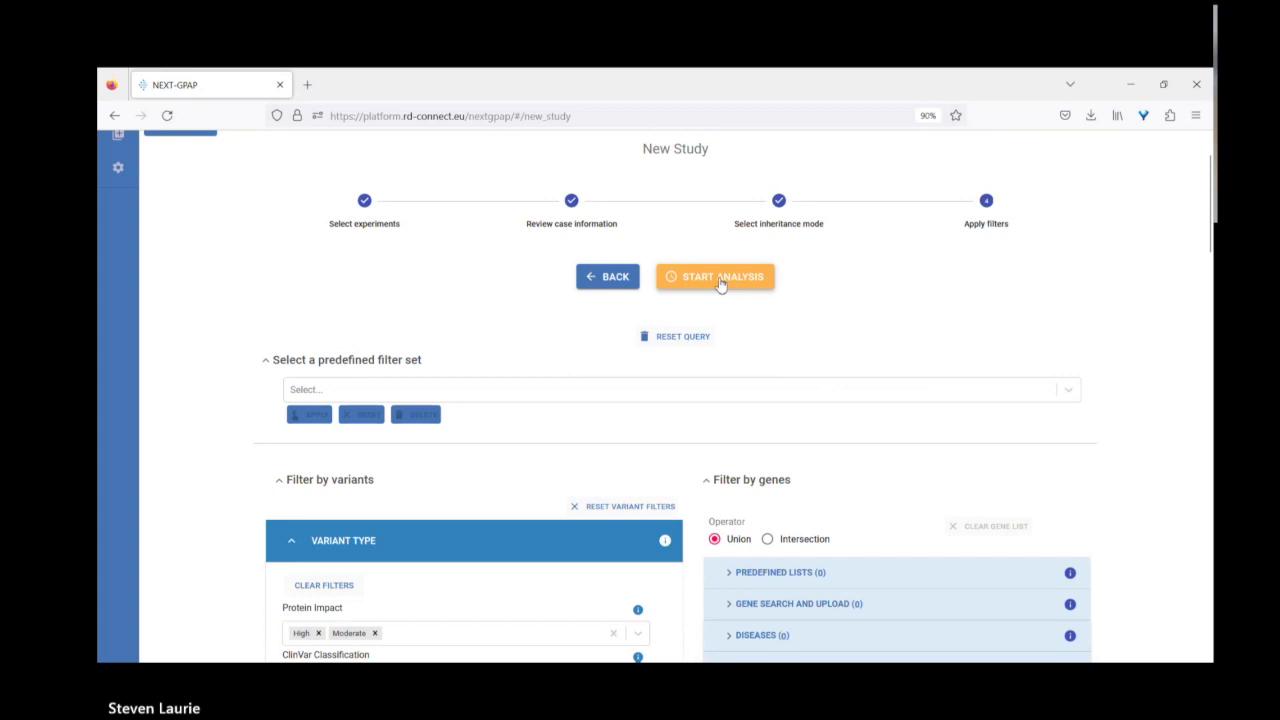
pyautogui.click(720, 283)
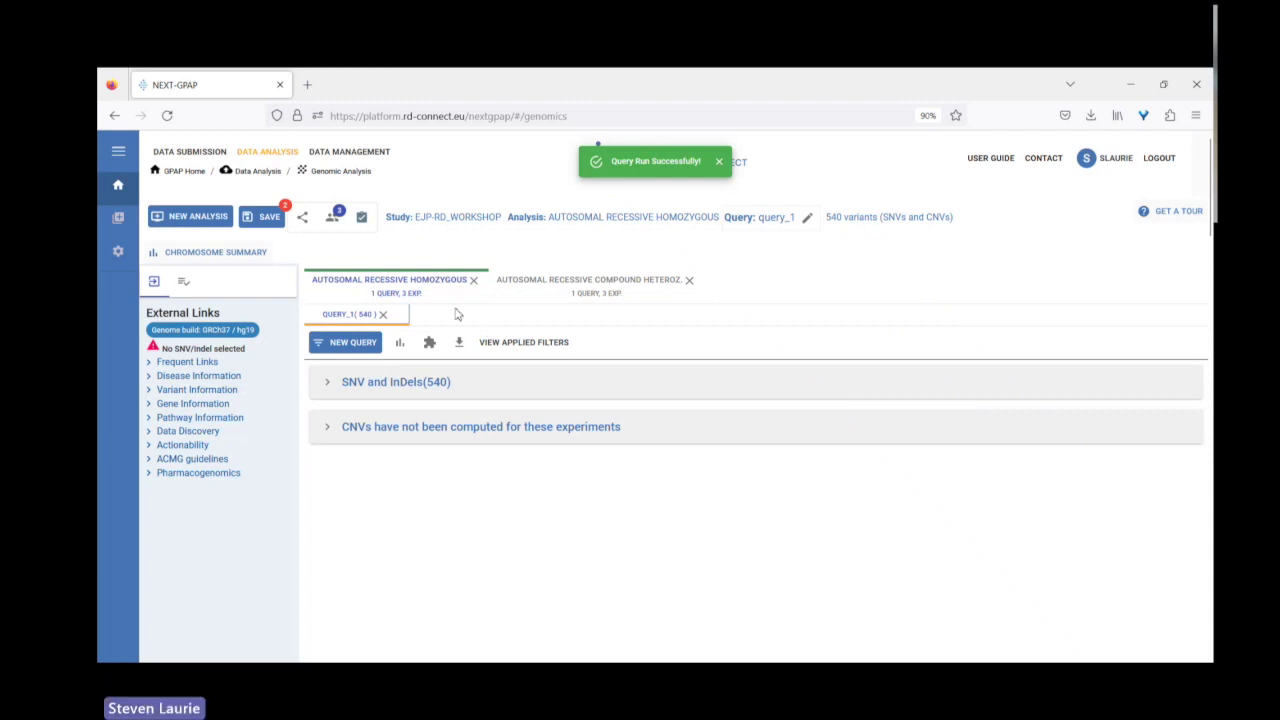
# Step: Open the SNV and InDel variant table and browse the 540 homozygous results
pyautogui.moveTo(420, 291)
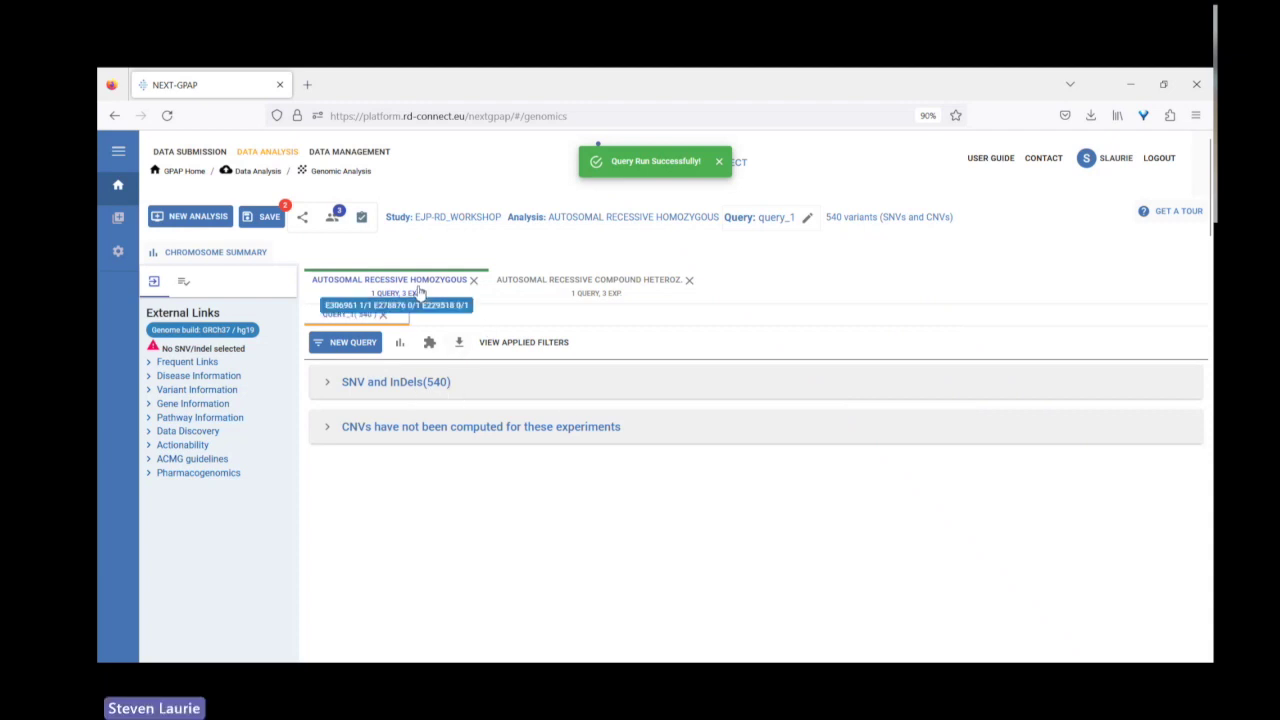
pyautogui.click(327, 386)
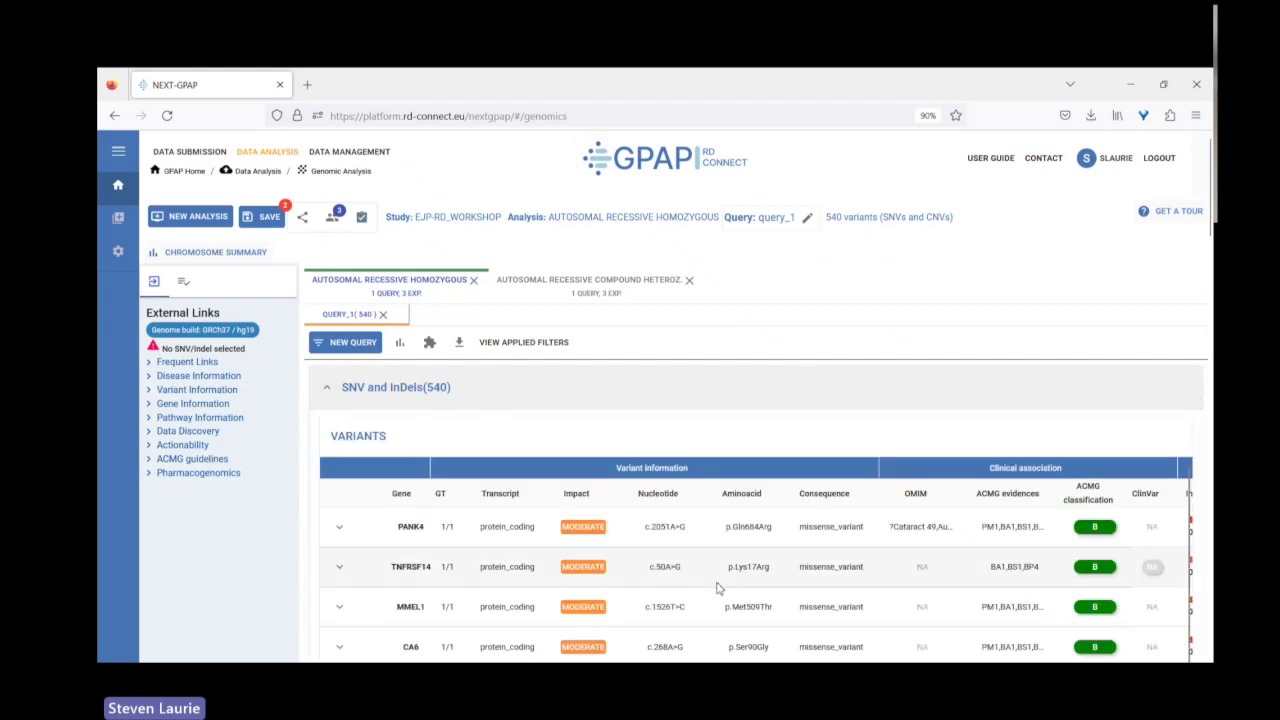
pyautogui.scroll(-1, 716, 588)
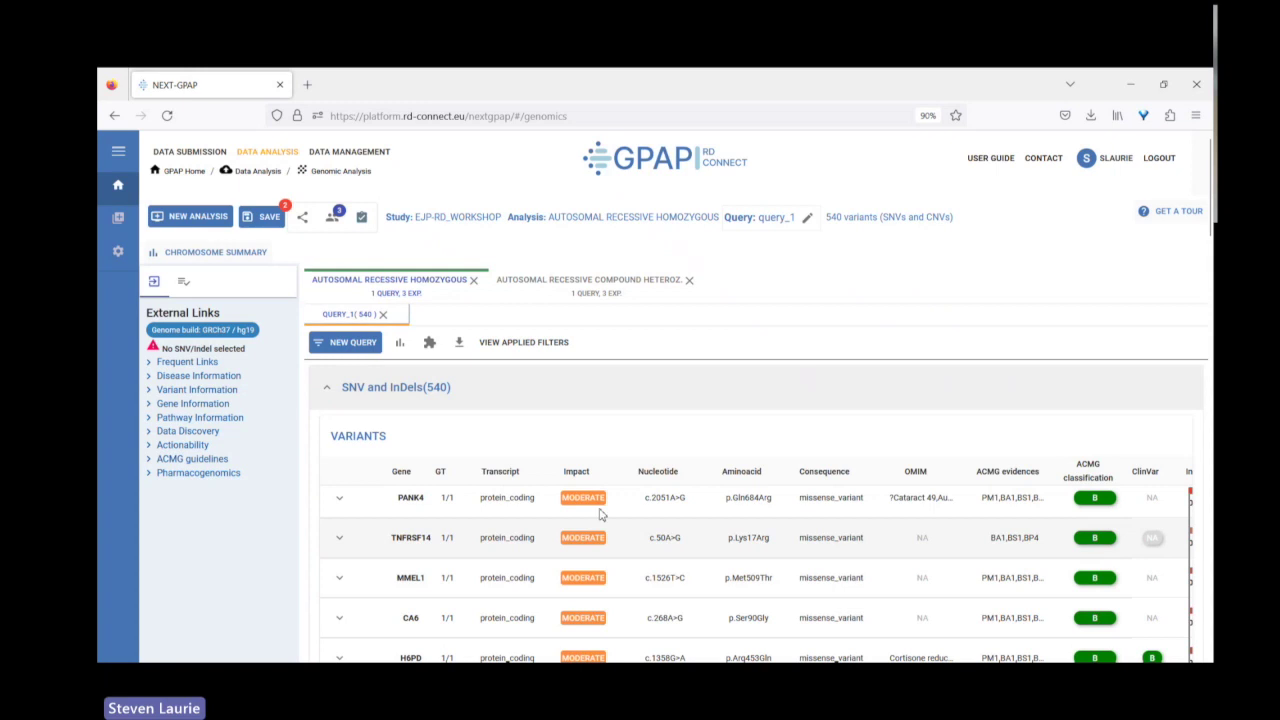
pyautogui.scroll(-5, 600, 515)
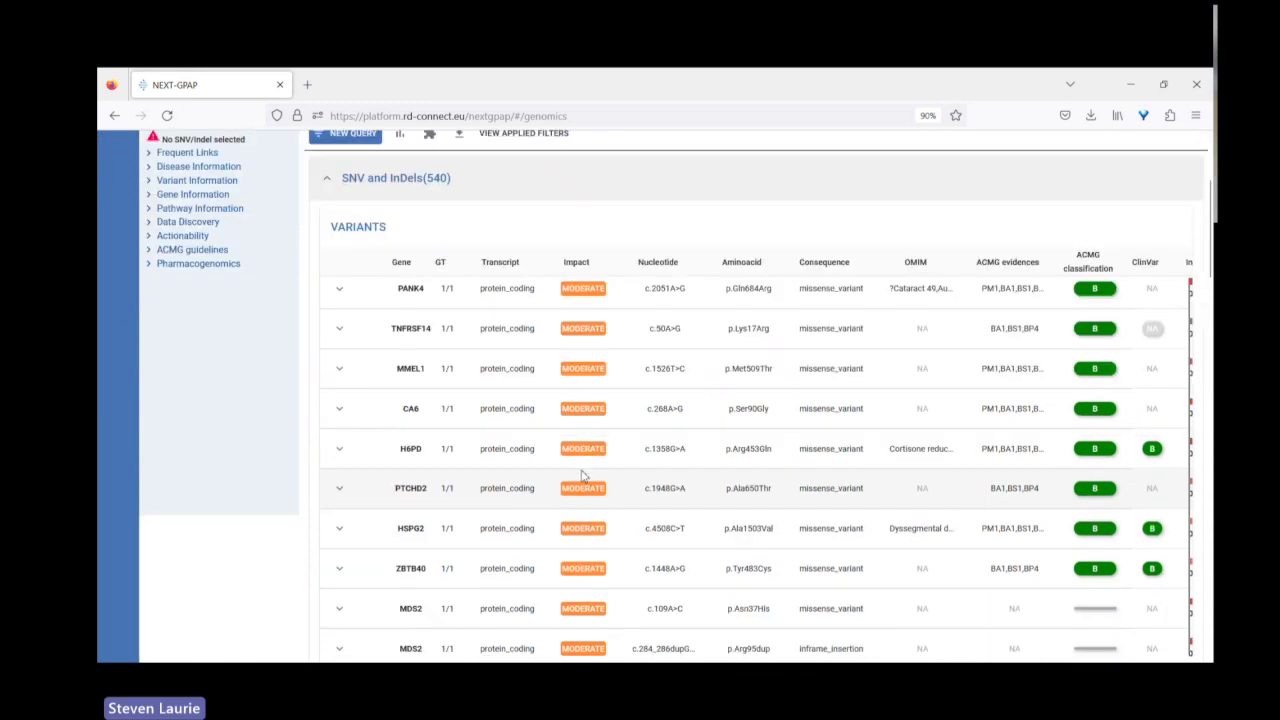
pyautogui.scroll(1, 583, 476)
pyautogui.scroll(4, 748, 421)
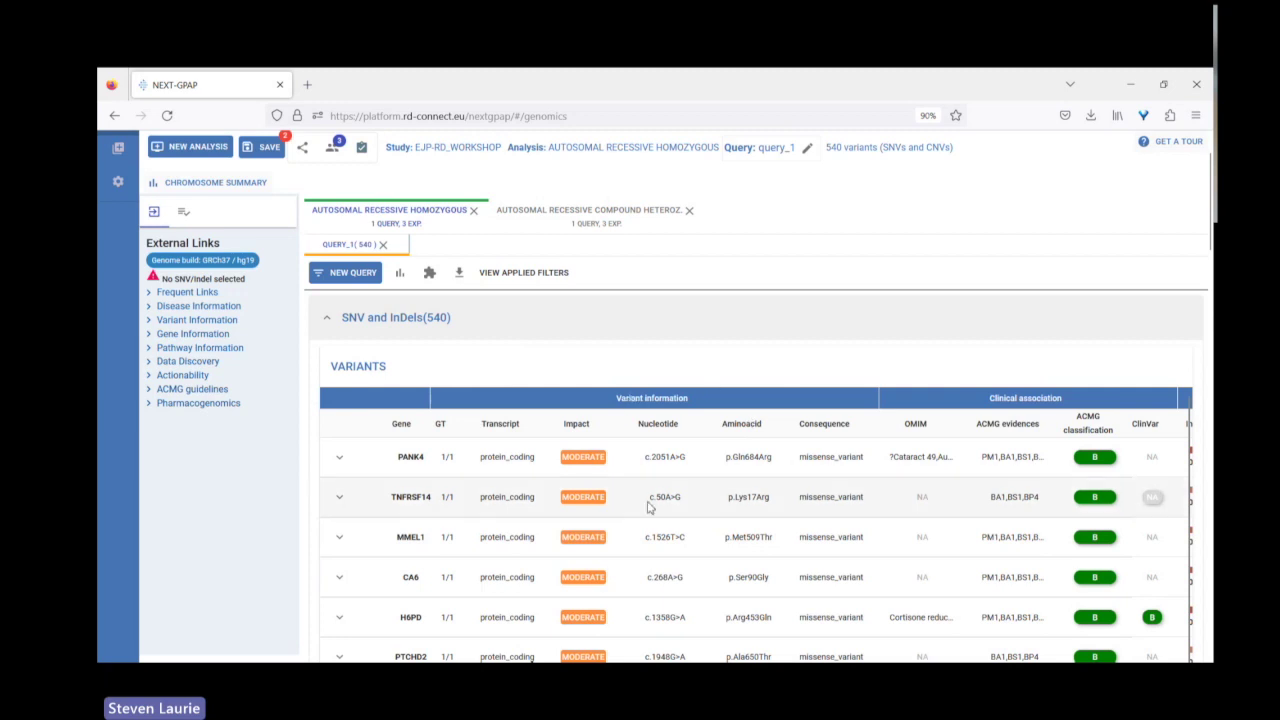
pyautogui.scroll(-1, 662, 508)
pyautogui.scroll(1, 670, 560)
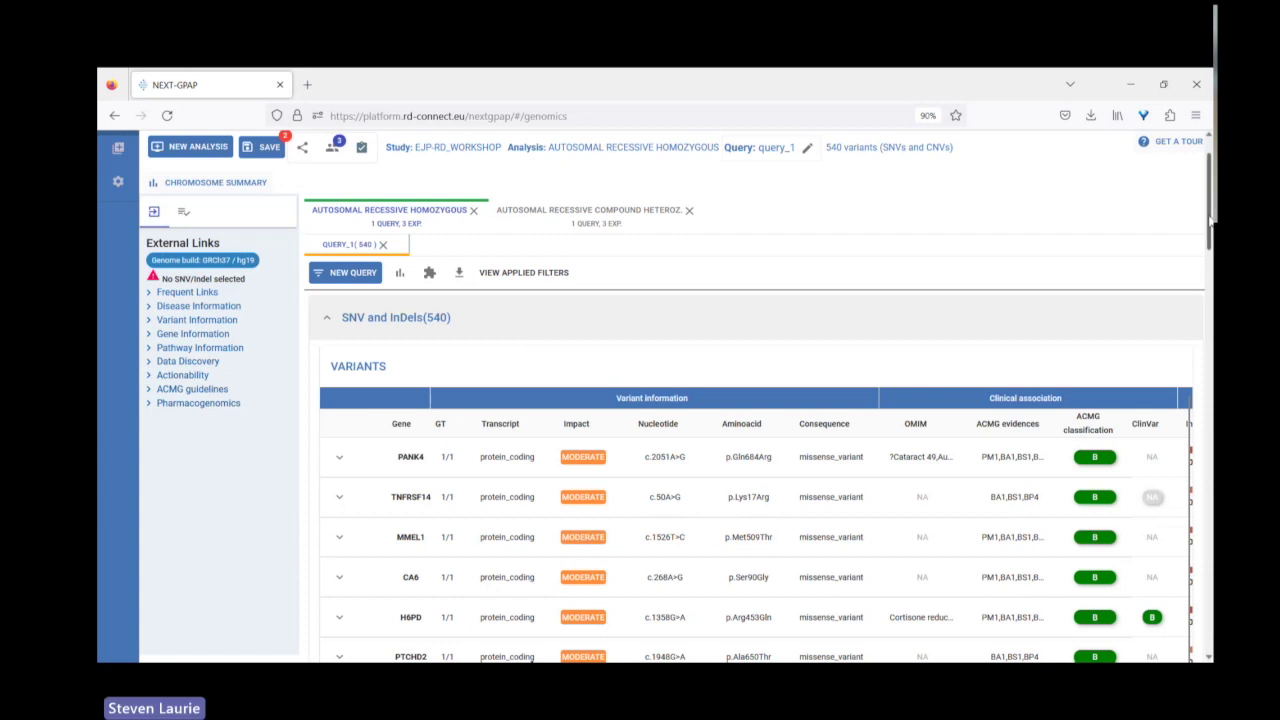
pyautogui.scroll(-5, 1210, 220)
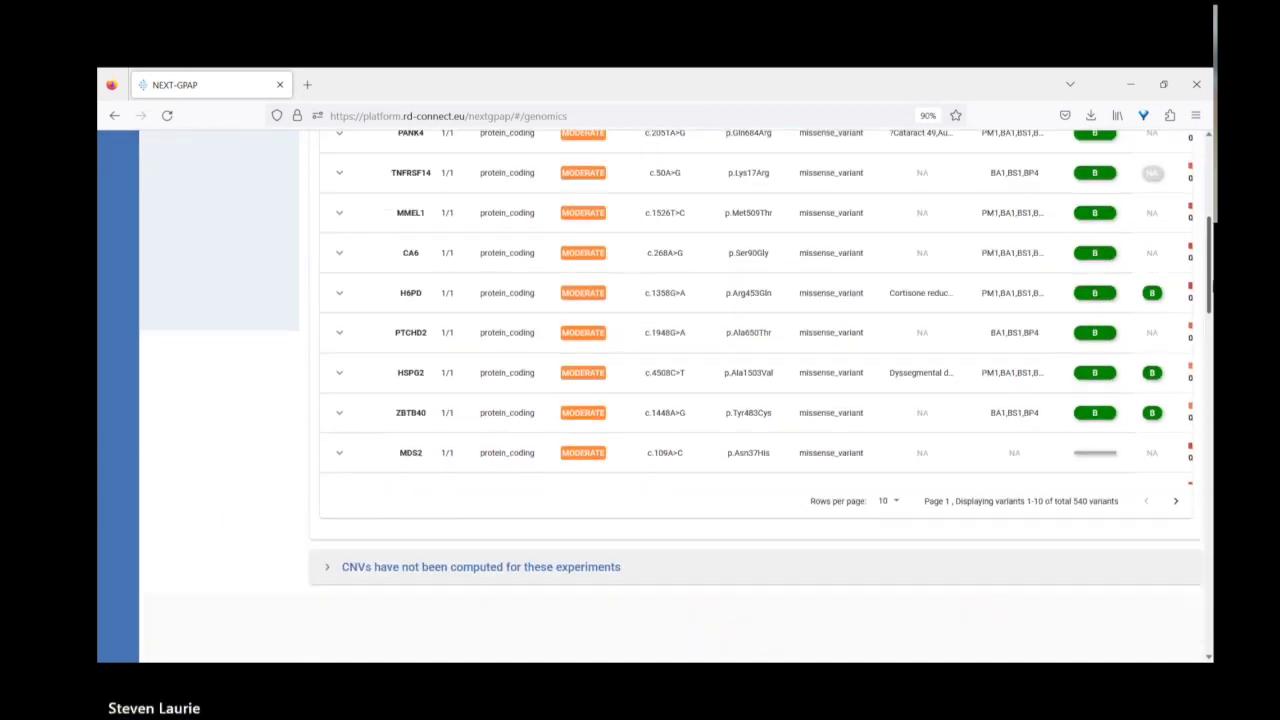
pyautogui.scroll(2, 924, 523)
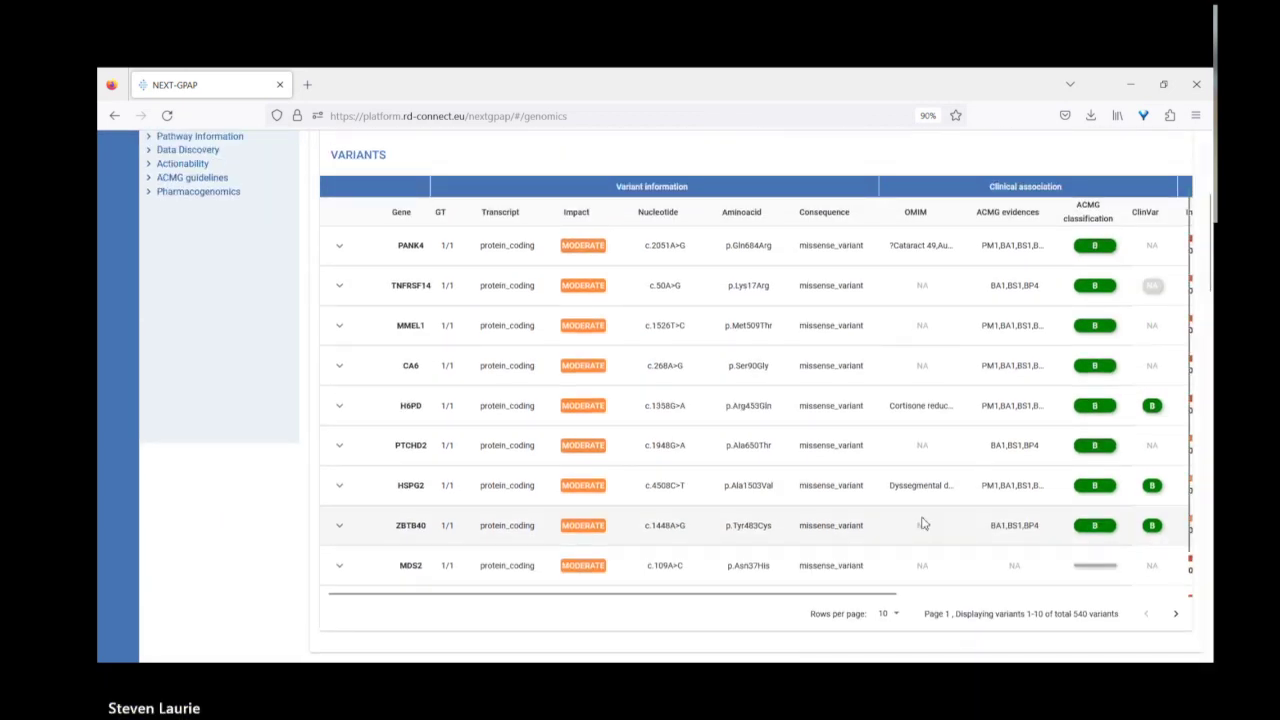
pyautogui.moveTo(873, 593); pyautogui.dragTo(1083, 590)
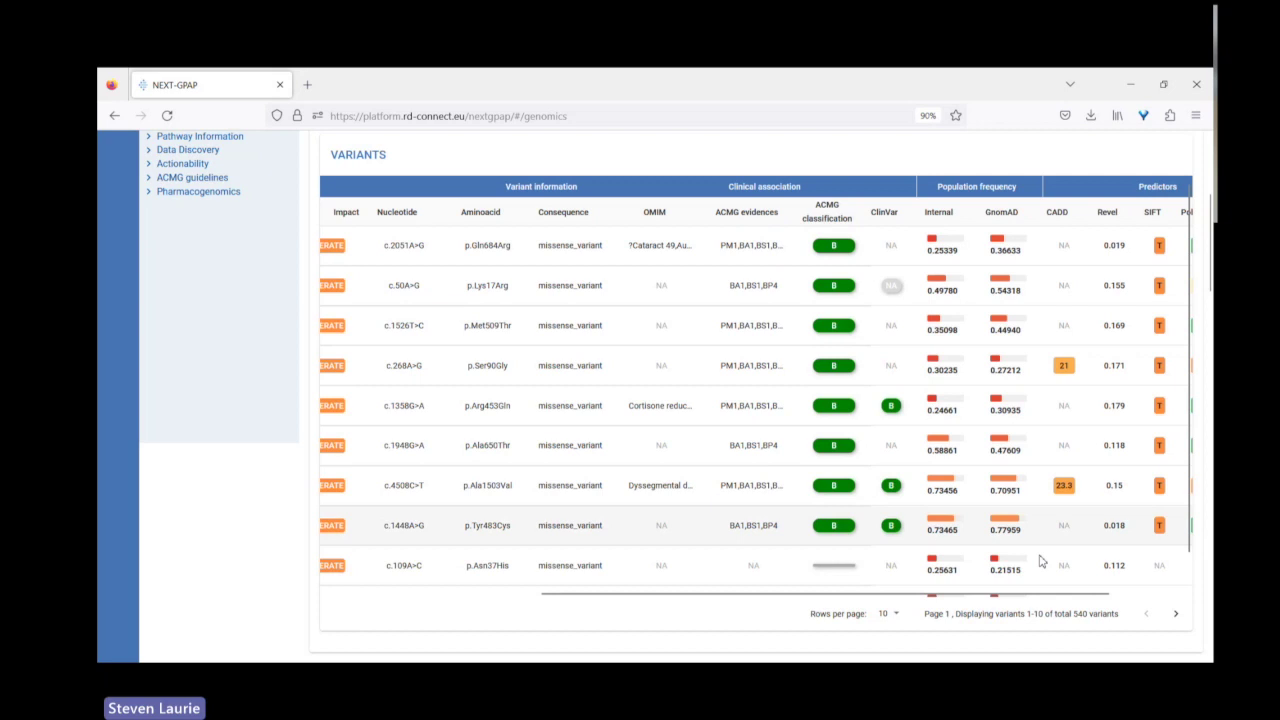
pyautogui.moveTo(990, 594); pyautogui.dragTo(1085, 593)
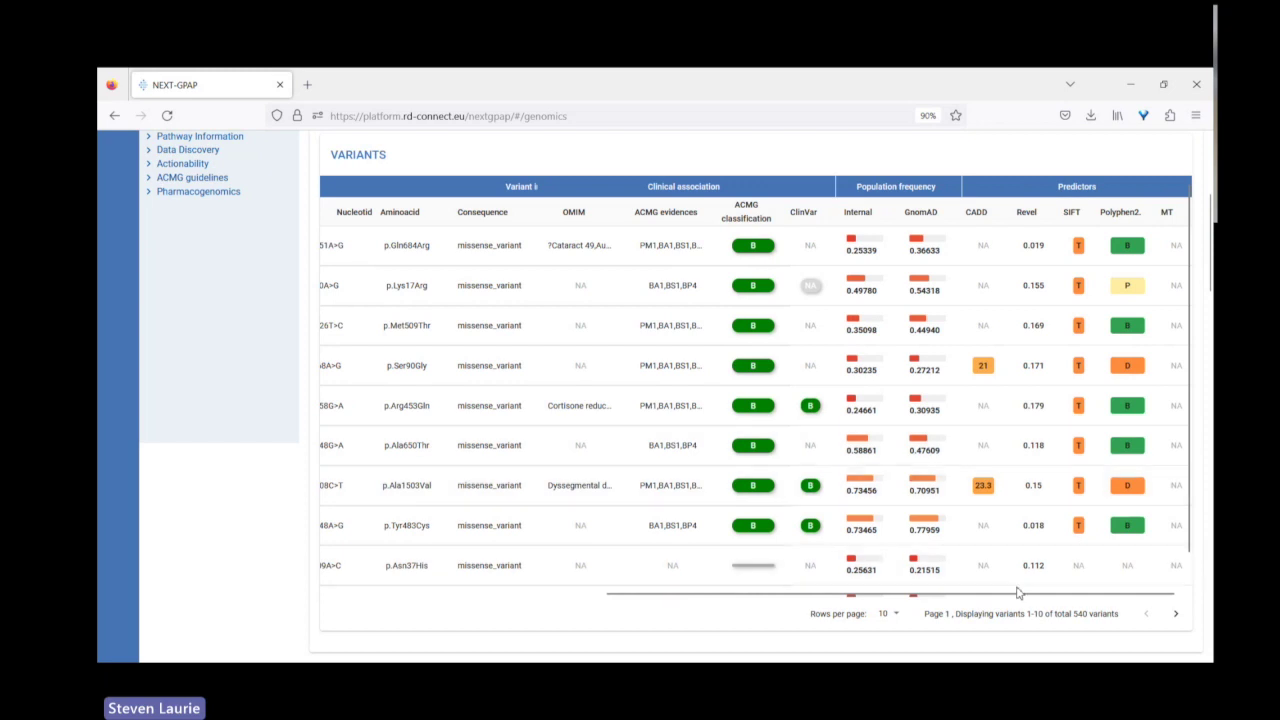
pyautogui.moveTo(1018, 593); pyautogui.dragTo(998, 605)
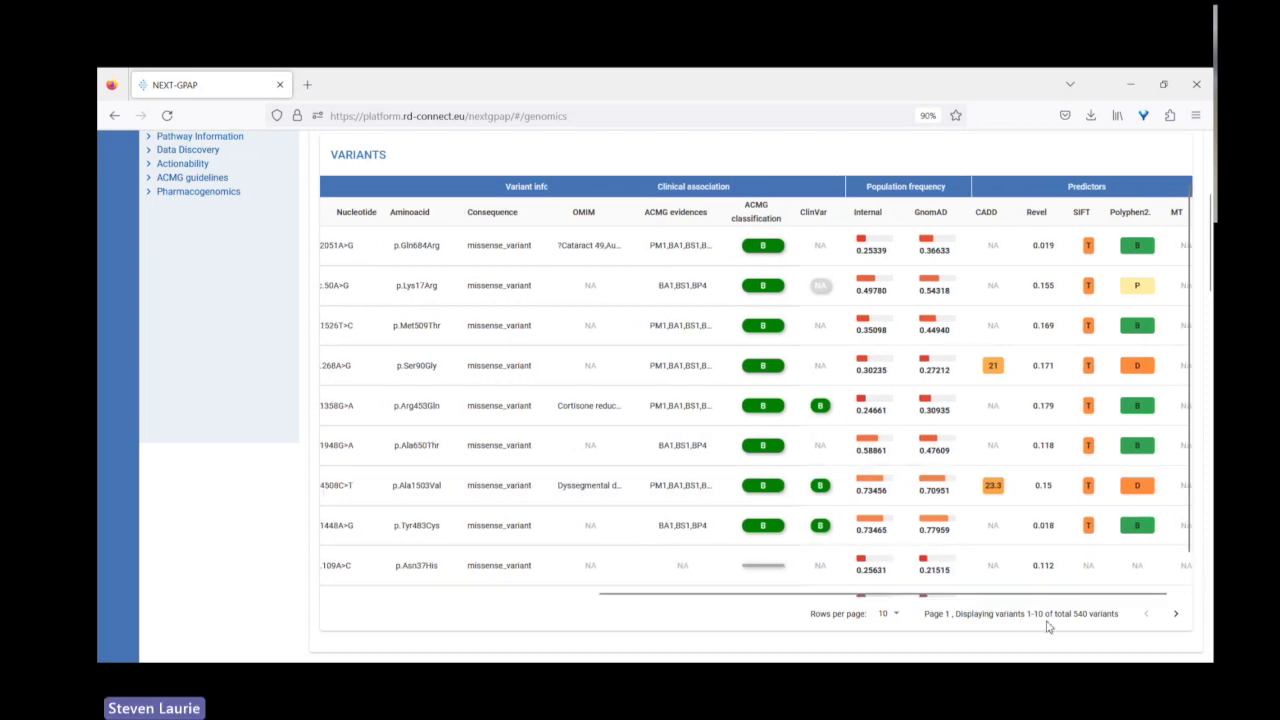
# Step: Show 100 variants per page, then switch to the compound heterozygous analysis
pyautogui.click(897, 616)
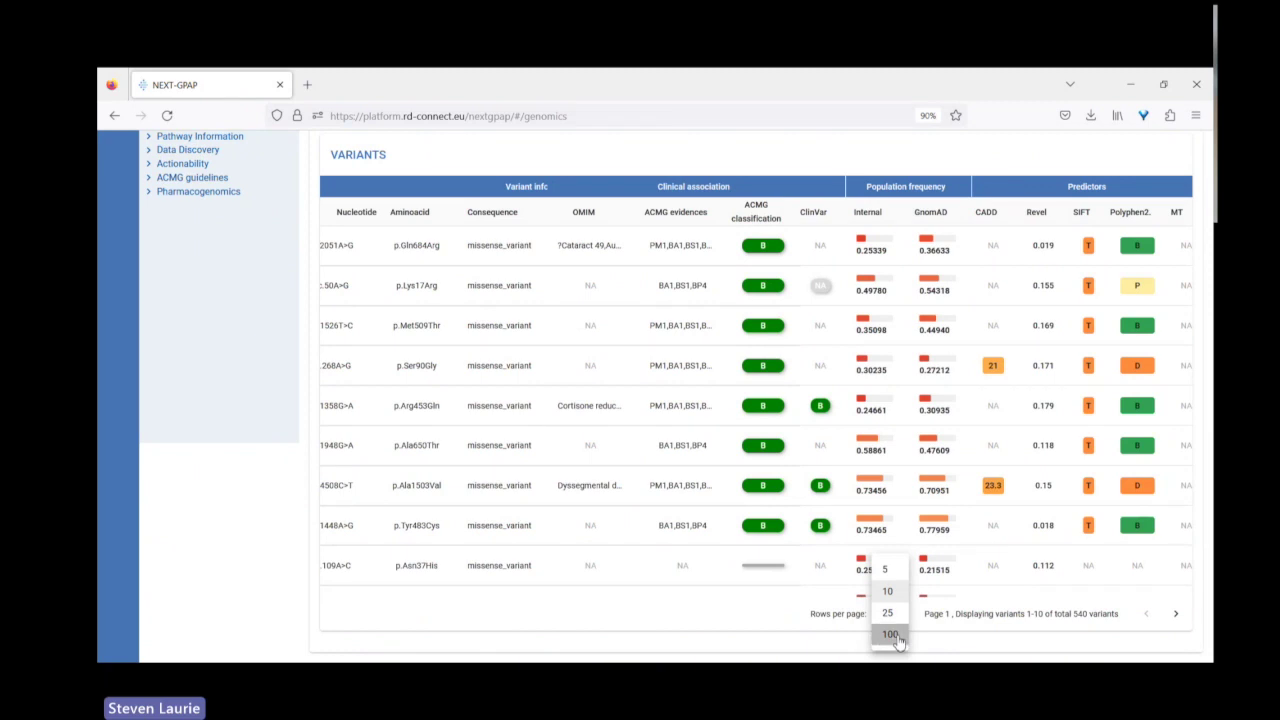
pyautogui.click(891, 635)
pyautogui.scroll(-2, 893, 394)
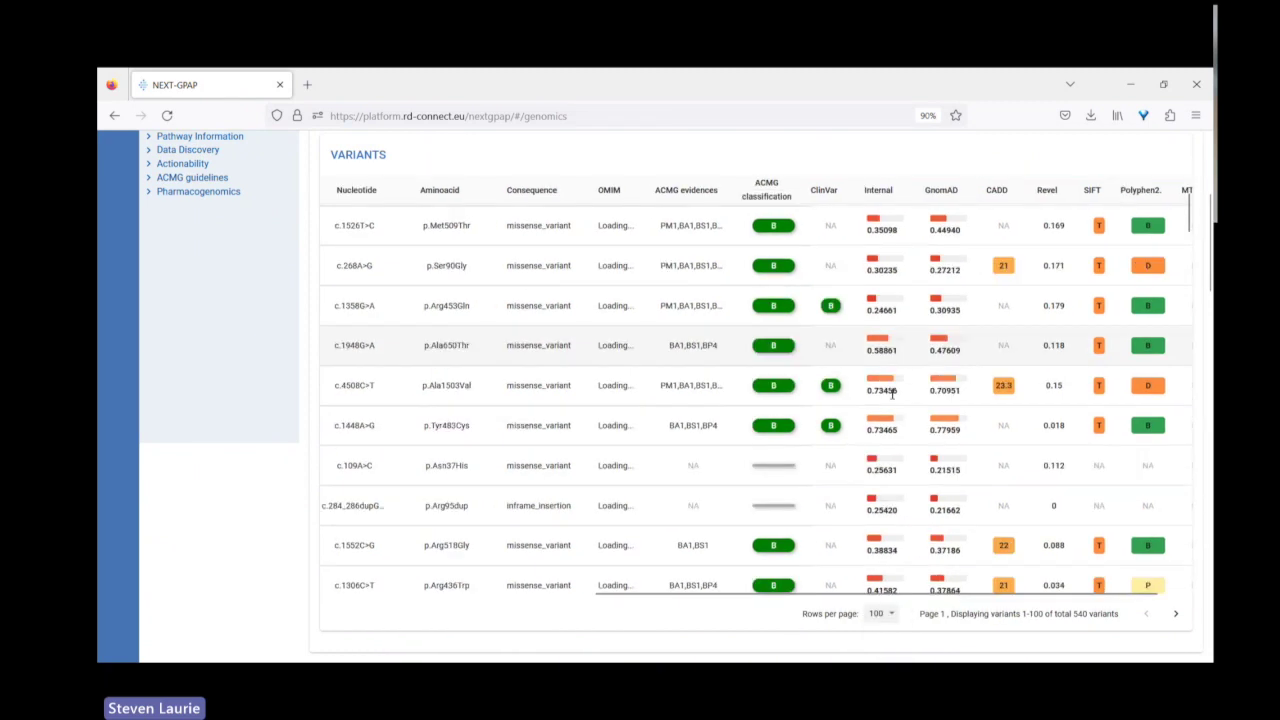
pyautogui.scroll(-10, 893, 394)
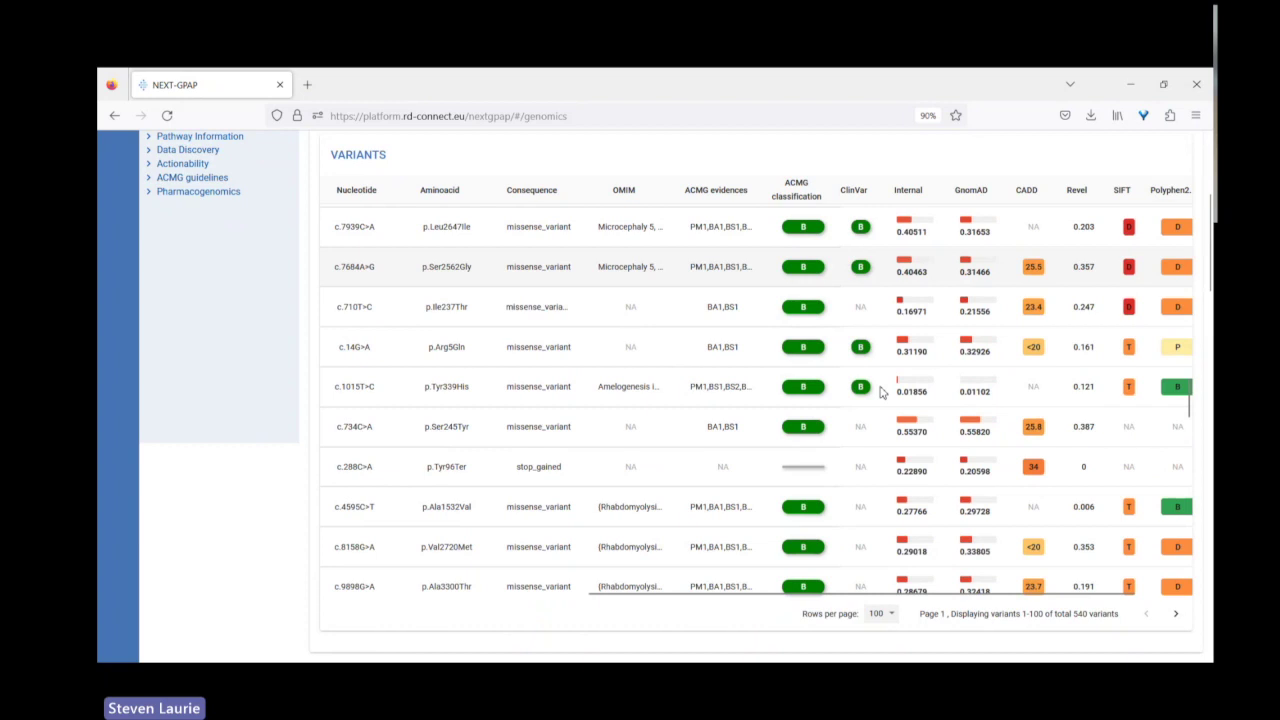
pyautogui.scroll(10, 885, 402)
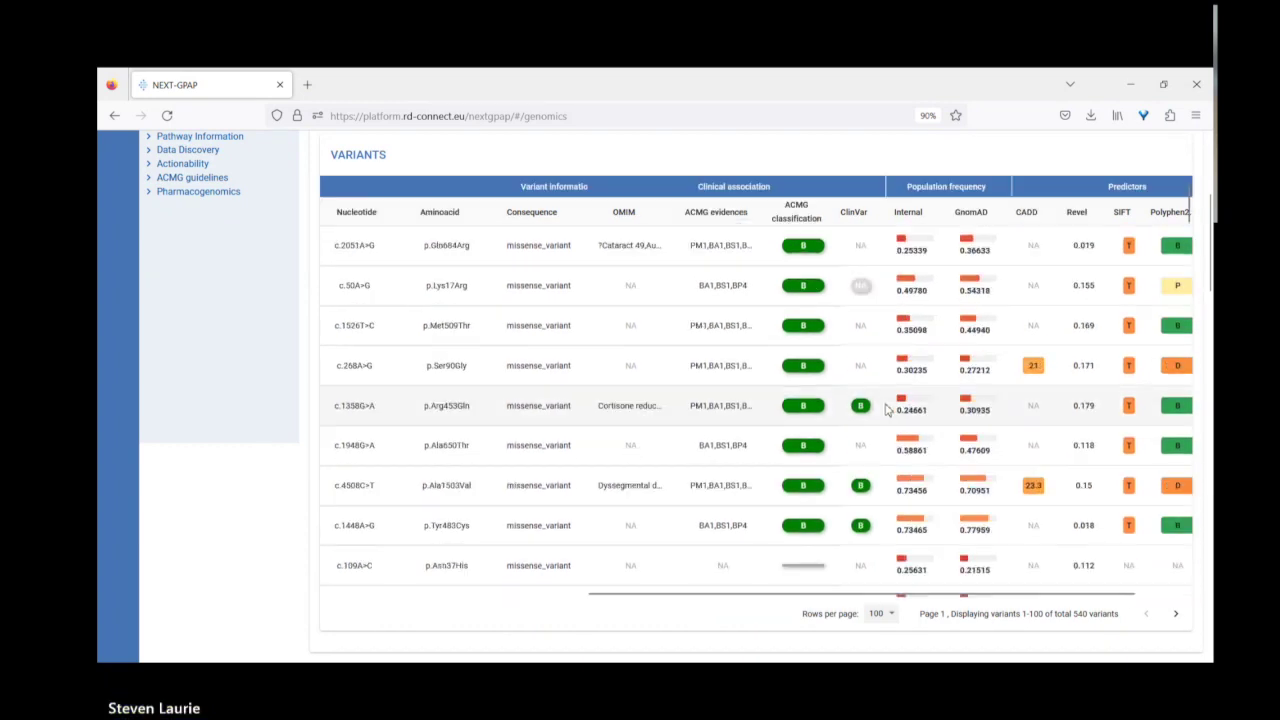
pyautogui.moveTo(880, 593); pyautogui.dragTo(429, 593)
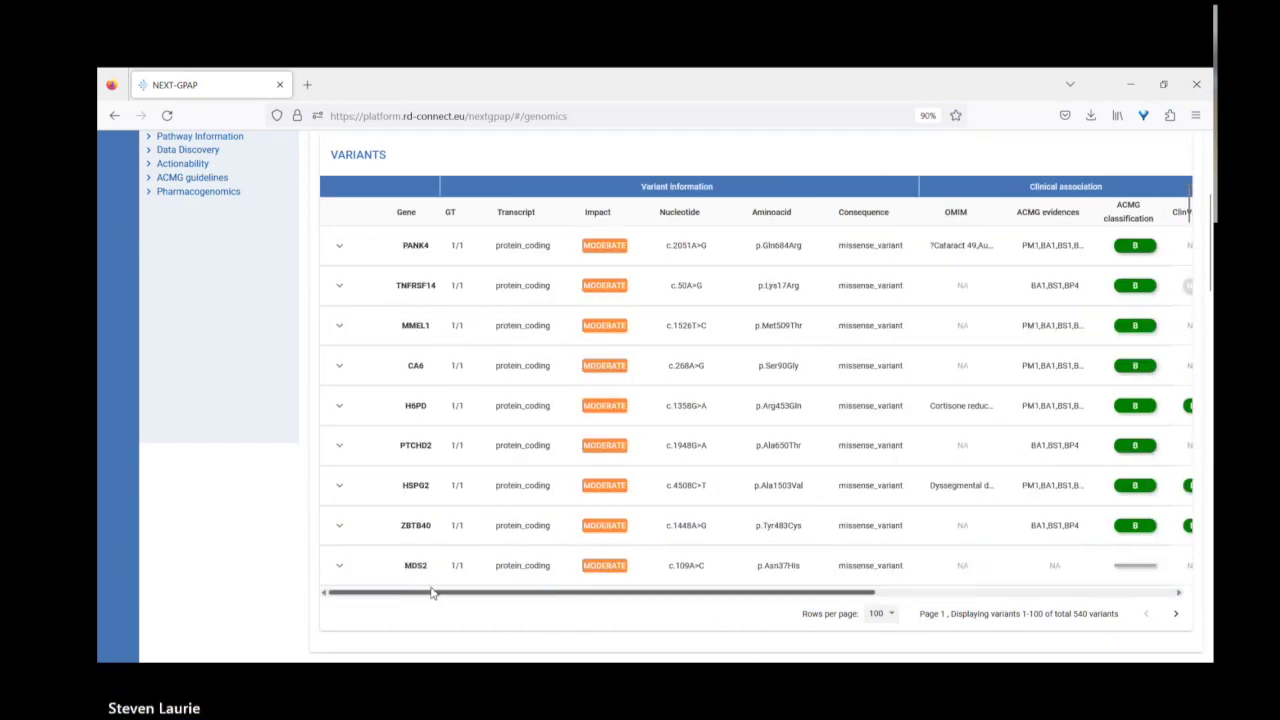
pyautogui.scroll(3, 556, 452)
pyautogui.moveTo(626, 287)
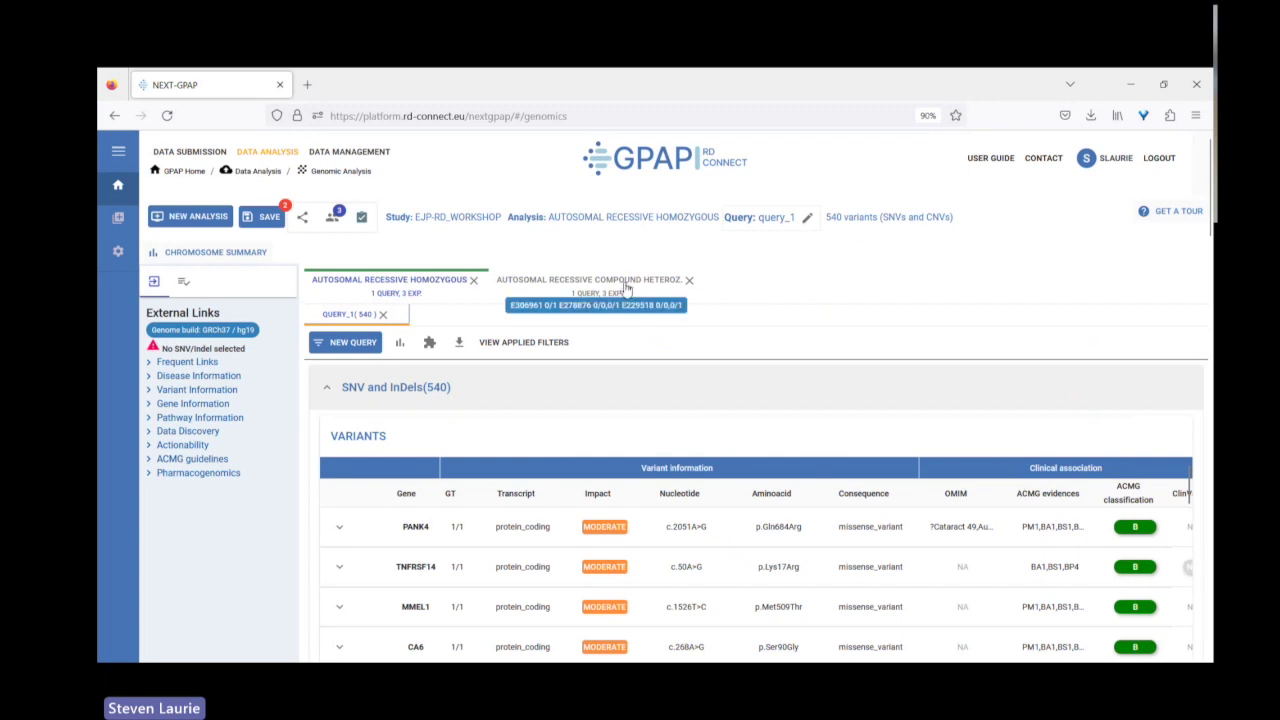
pyautogui.click(626, 285)
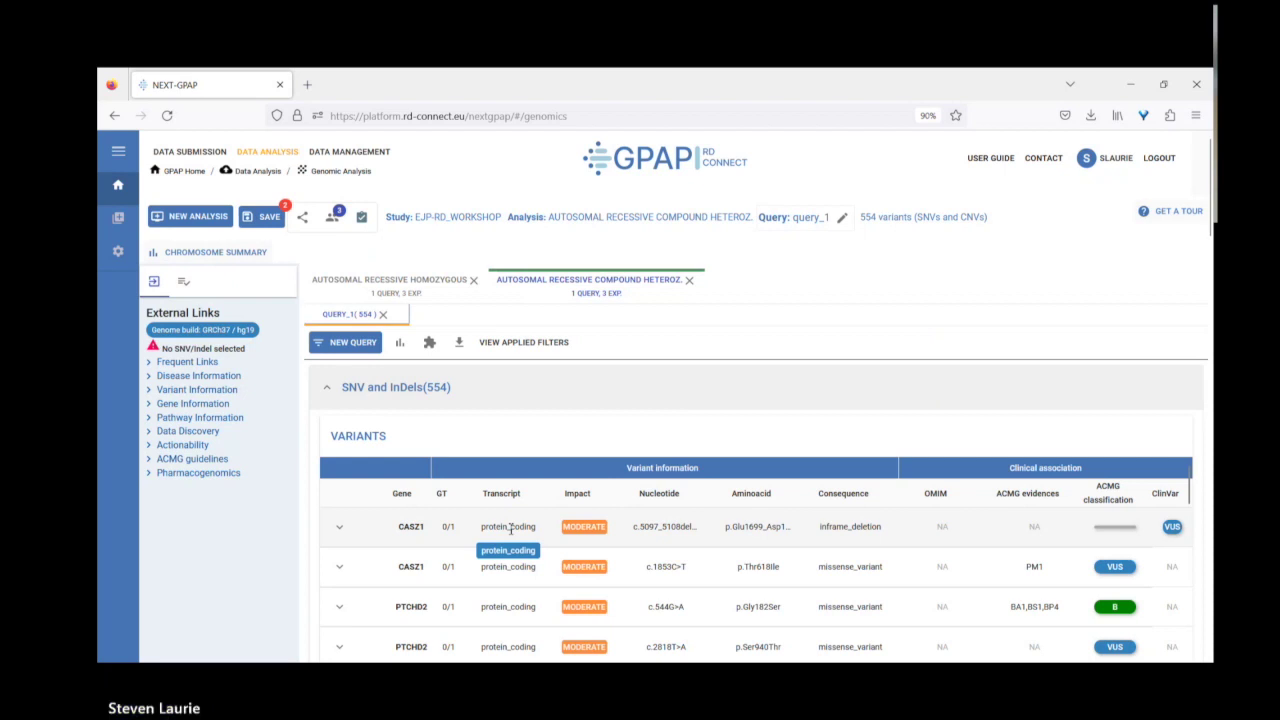
# Step: Inspect the genomic position values of the two CASZ1 variants
pyautogui.click(510, 528)
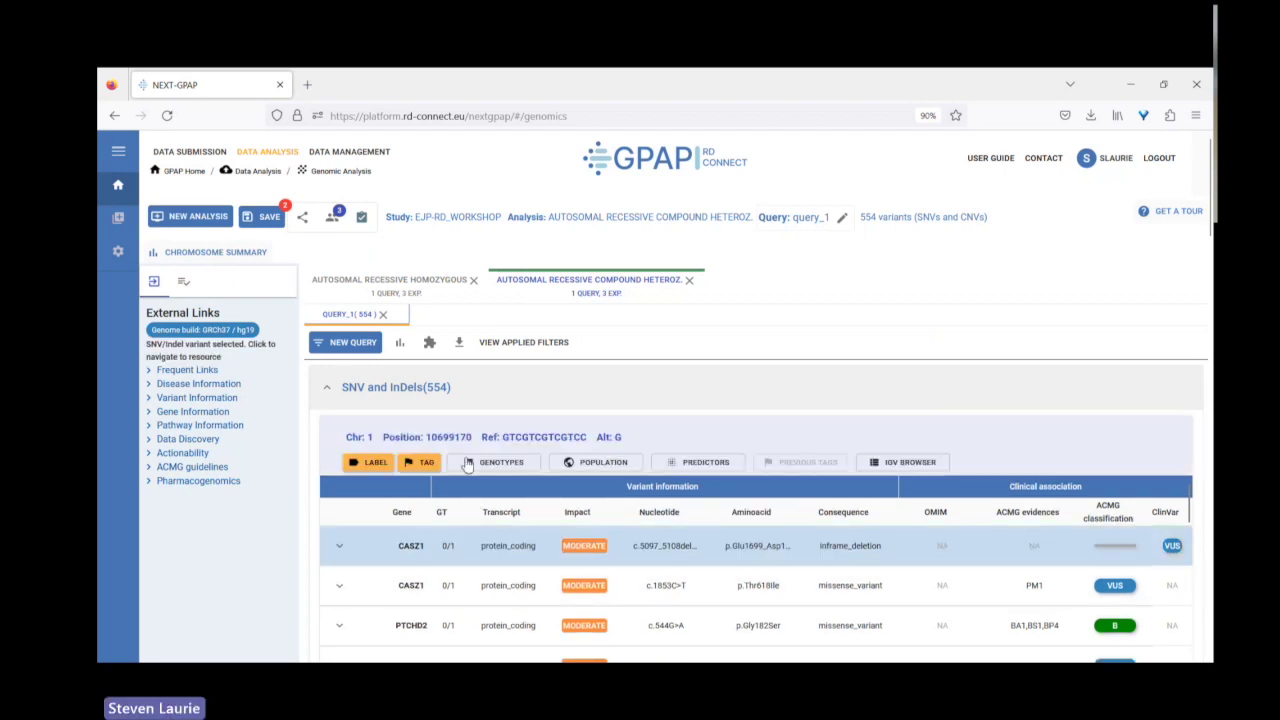
pyautogui.moveTo(473, 437); pyautogui.dragTo(425, 437)
pyautogui.click(503, 586)
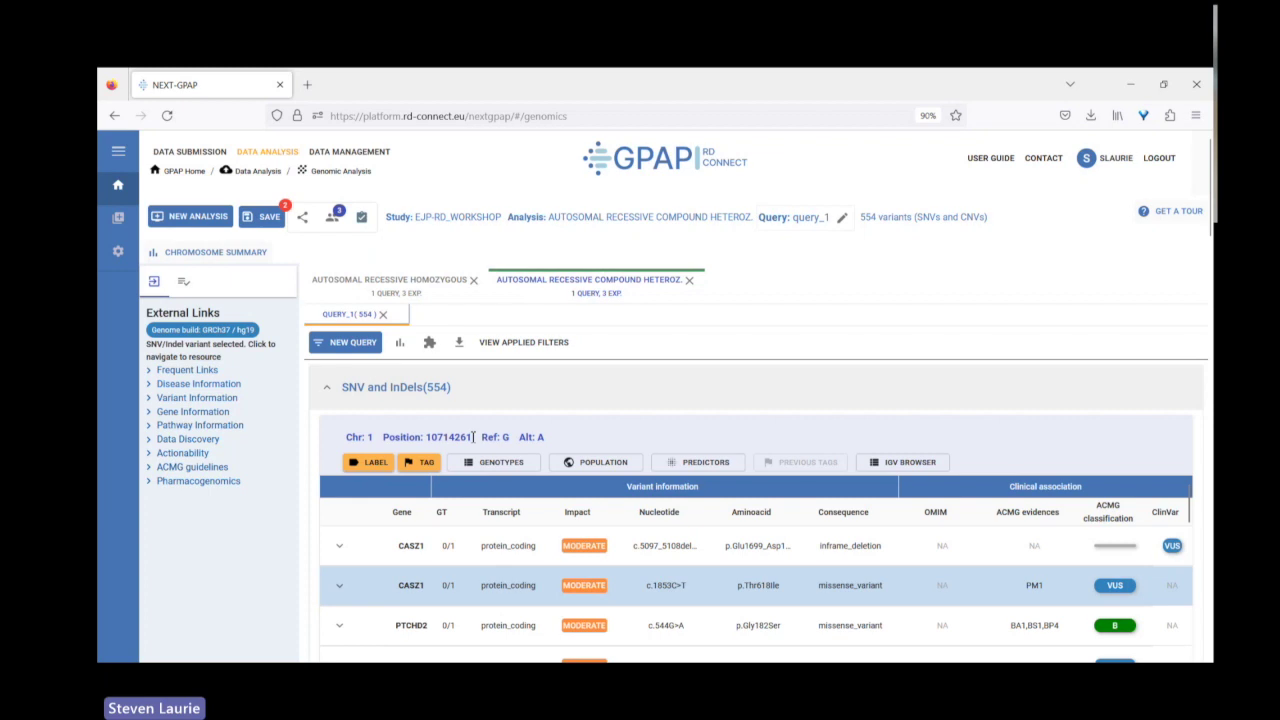
pyautogui.moveTo(473, 437); pyautogui.dragTo(436, 438)
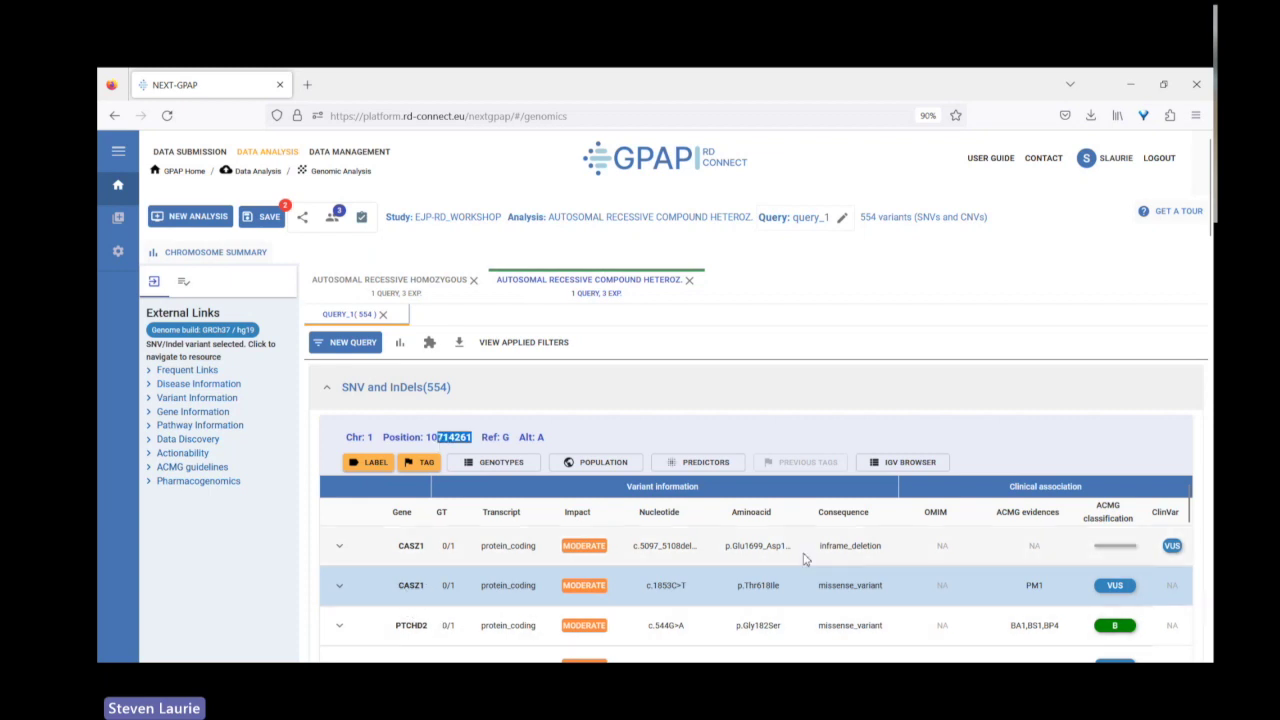
pyautogui.scroll(-1, 805, 560)
pyautogui.scroll(1, 805, 560)
# Step: Browse the 554-variant table and open the p.Pro731Ser variant's details
pyautogui.moveTo(1172, 546)
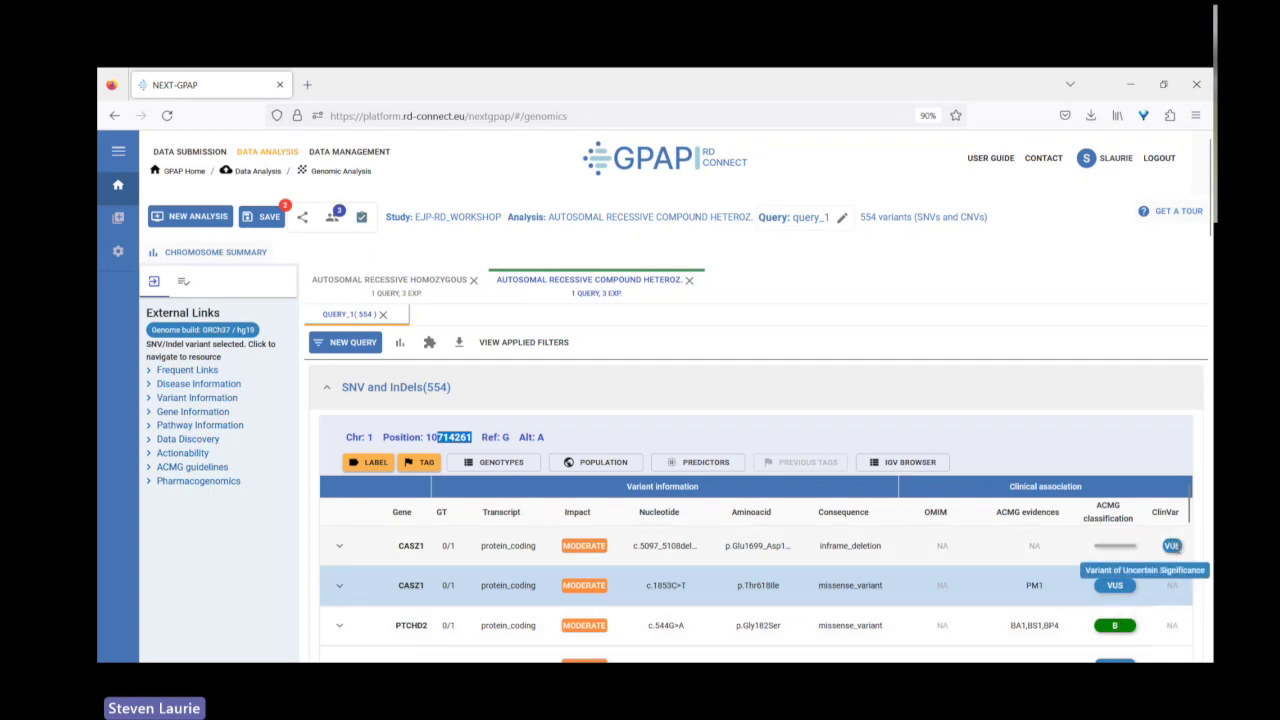
pyautogui.moveTo(1120, 586)
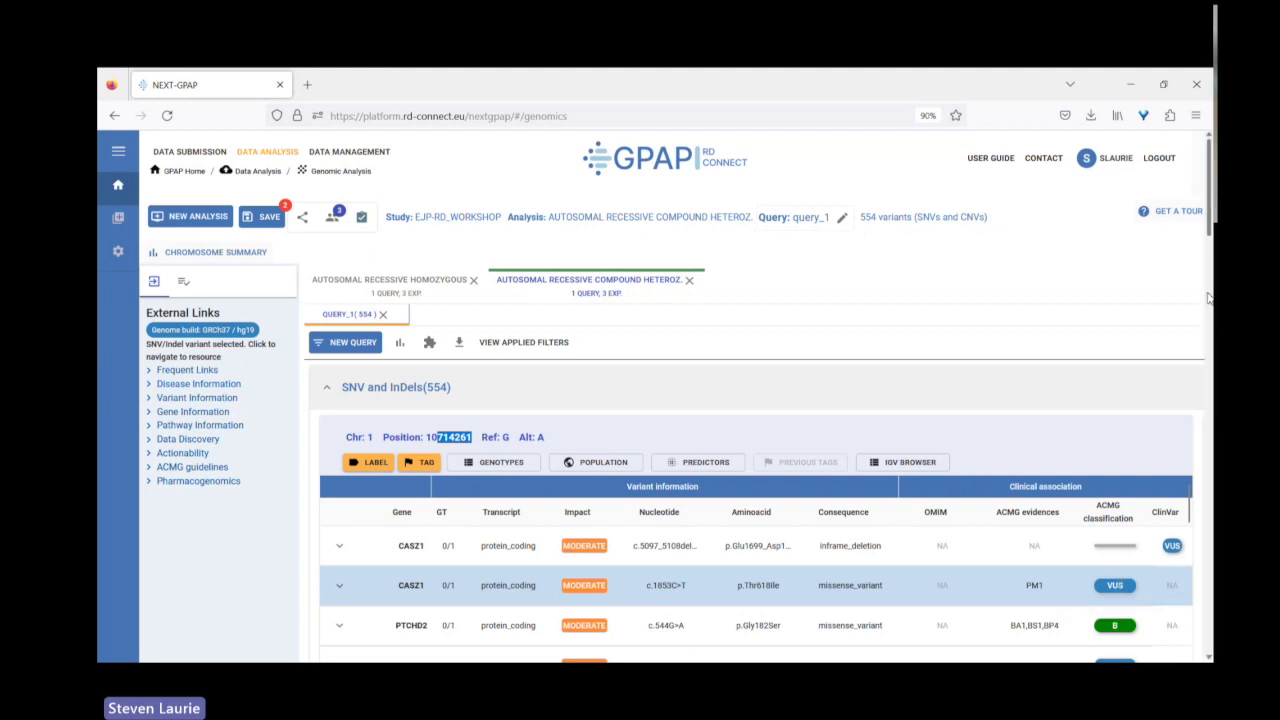
pyautogui.scroll(-5, 1208, 297)
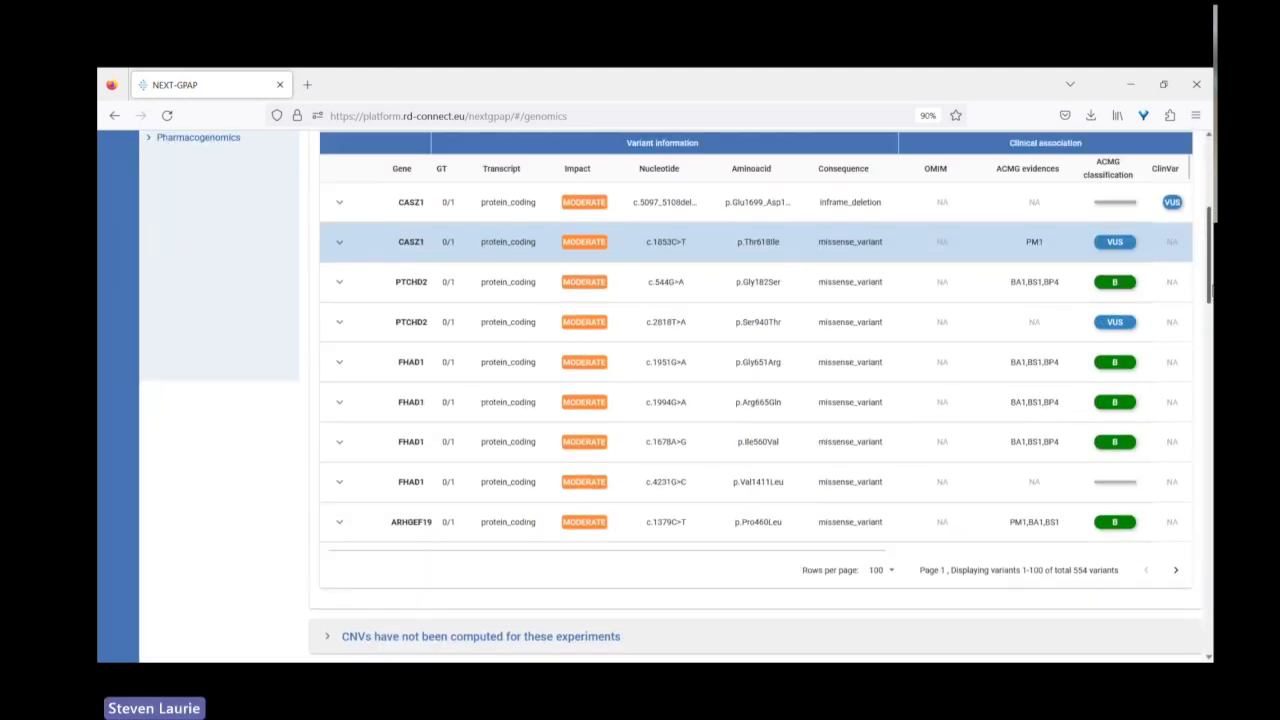
pyautogui.scroll(-2, 903, 413)
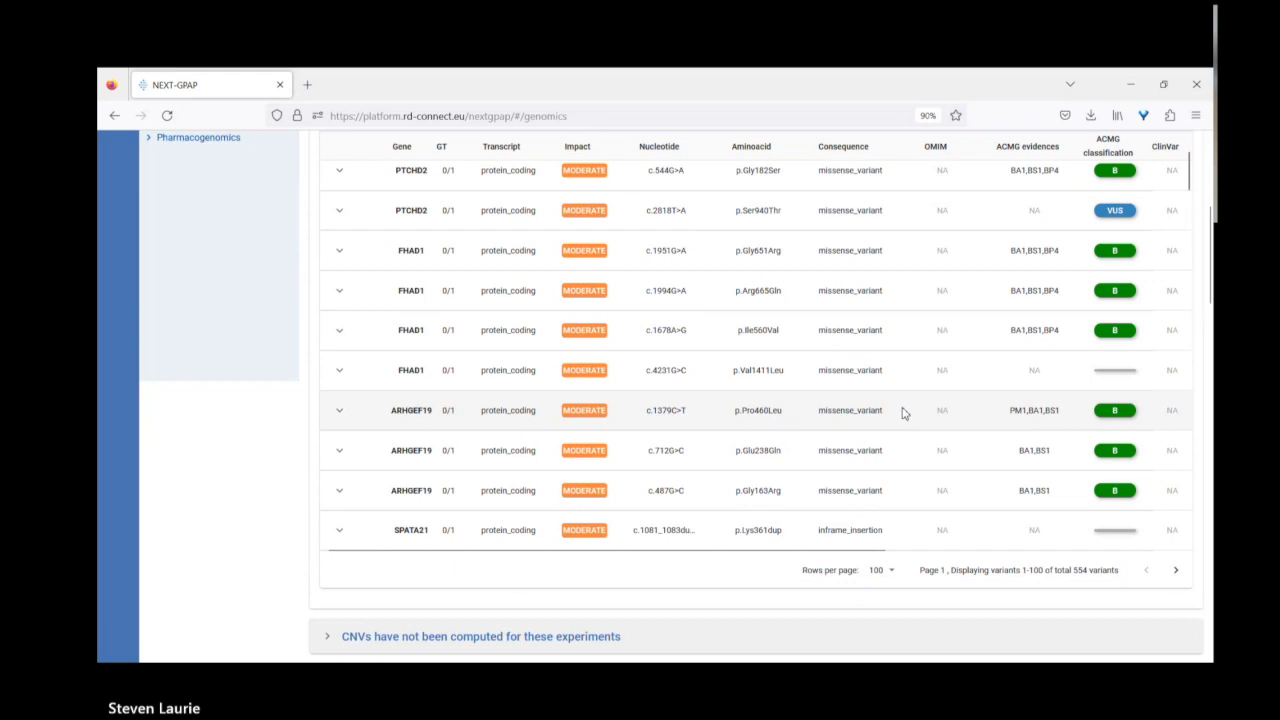
pyautogui.scroll(-8, 903, 413)
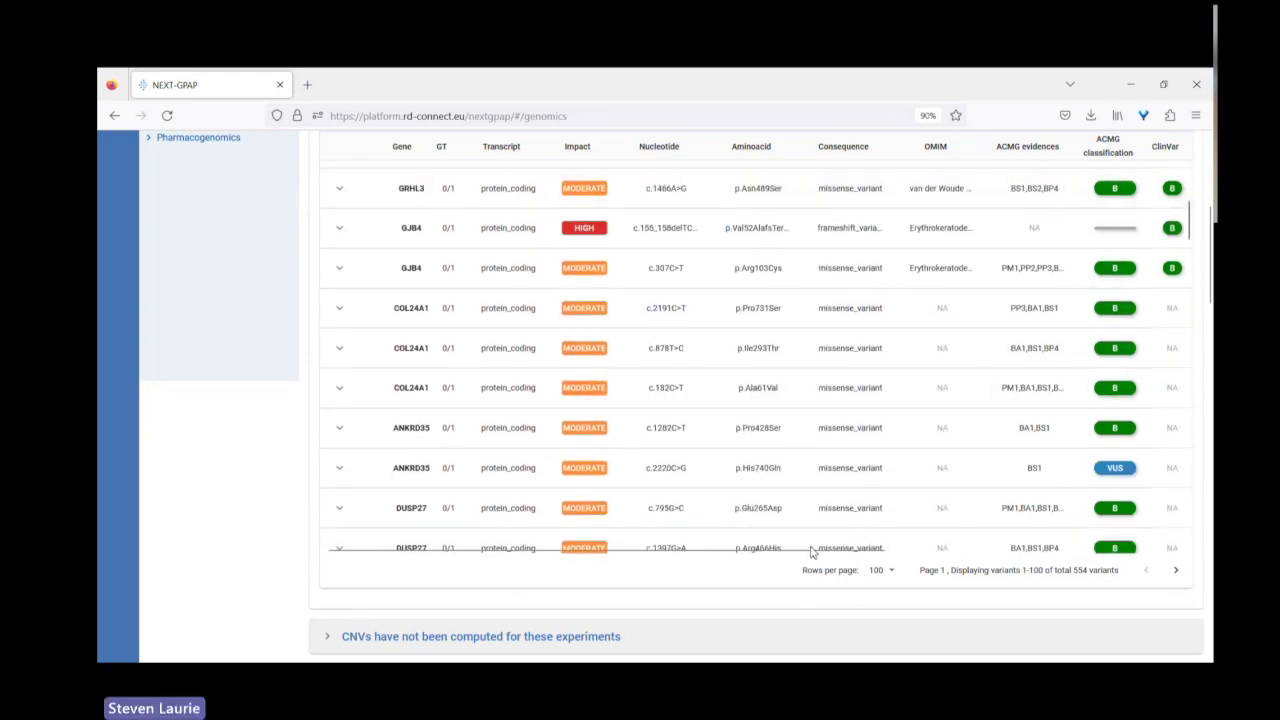
pyautogui.moveTo(820, 549); pyautogui.dragTo(1128, 533)
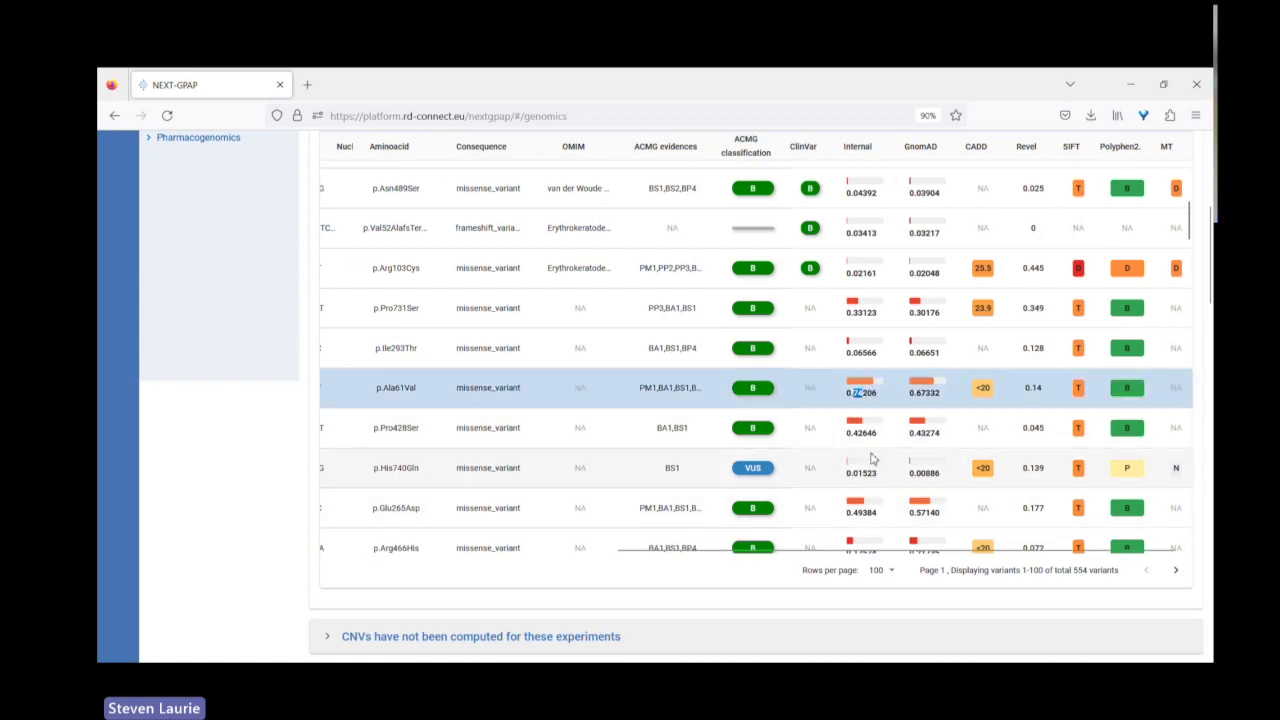
pyautogui.scroll(1, 870, 445)
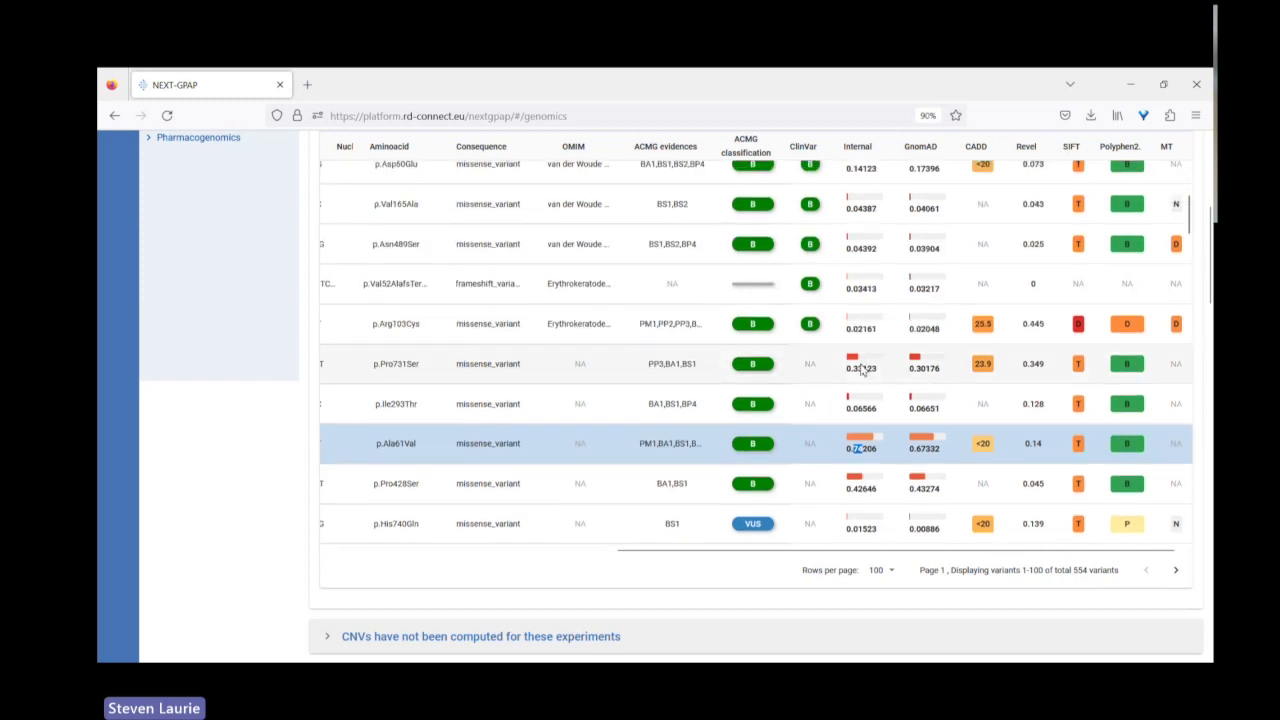
pyautogui.moveTo(863, 366); pyautogui.dragTo(853, 368)
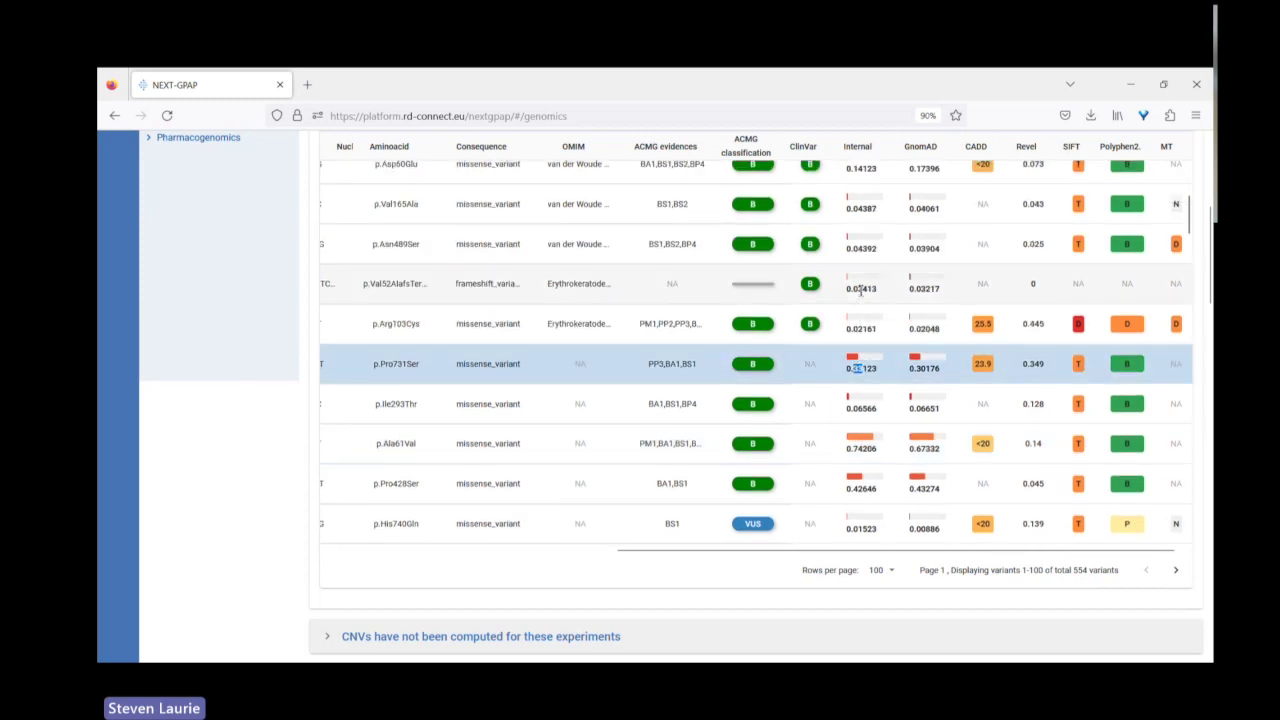
pyautogui.scroll(5, 776, 362)
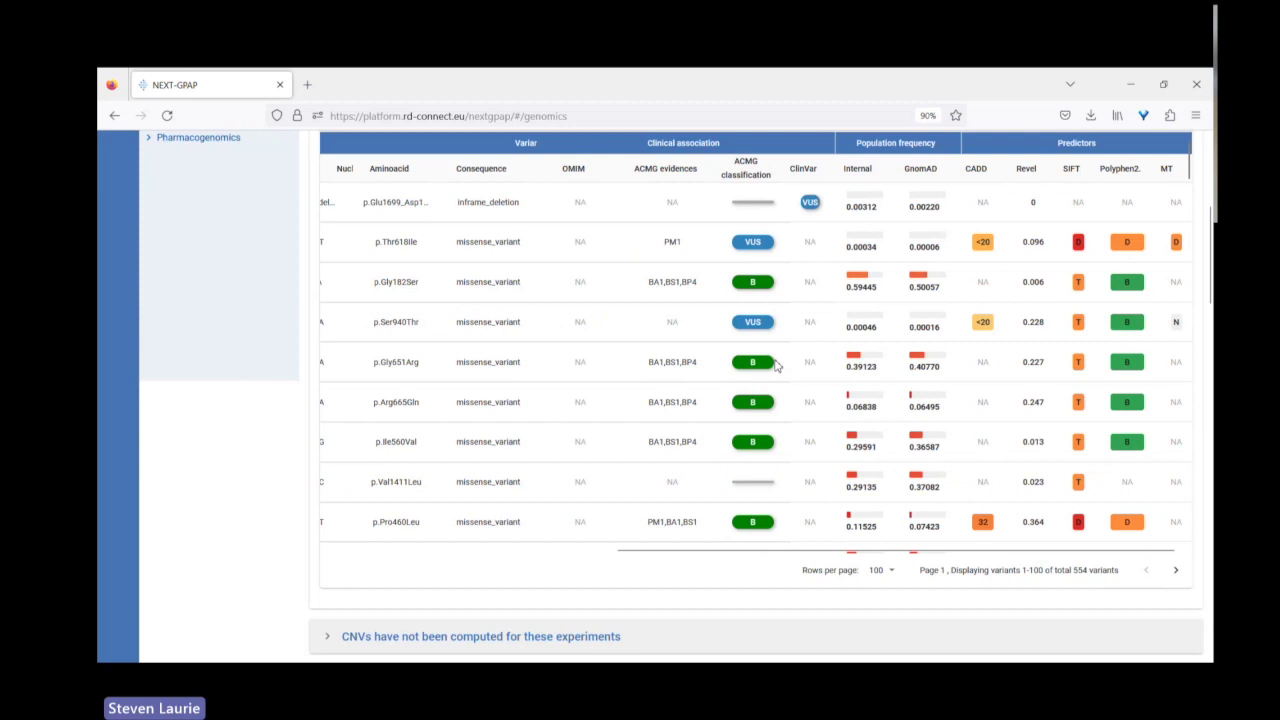
pyautogui.scroll(3, 1167, 310)
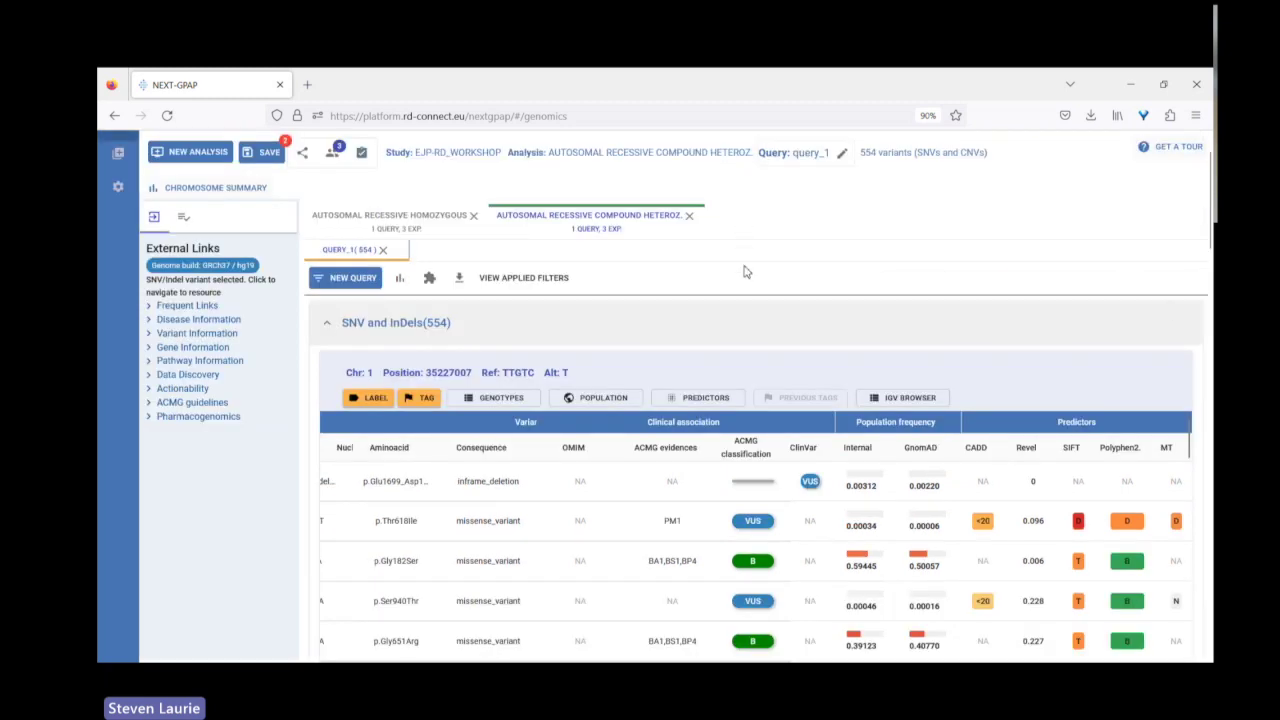
pyautogui.scroll(2, 743, 271)
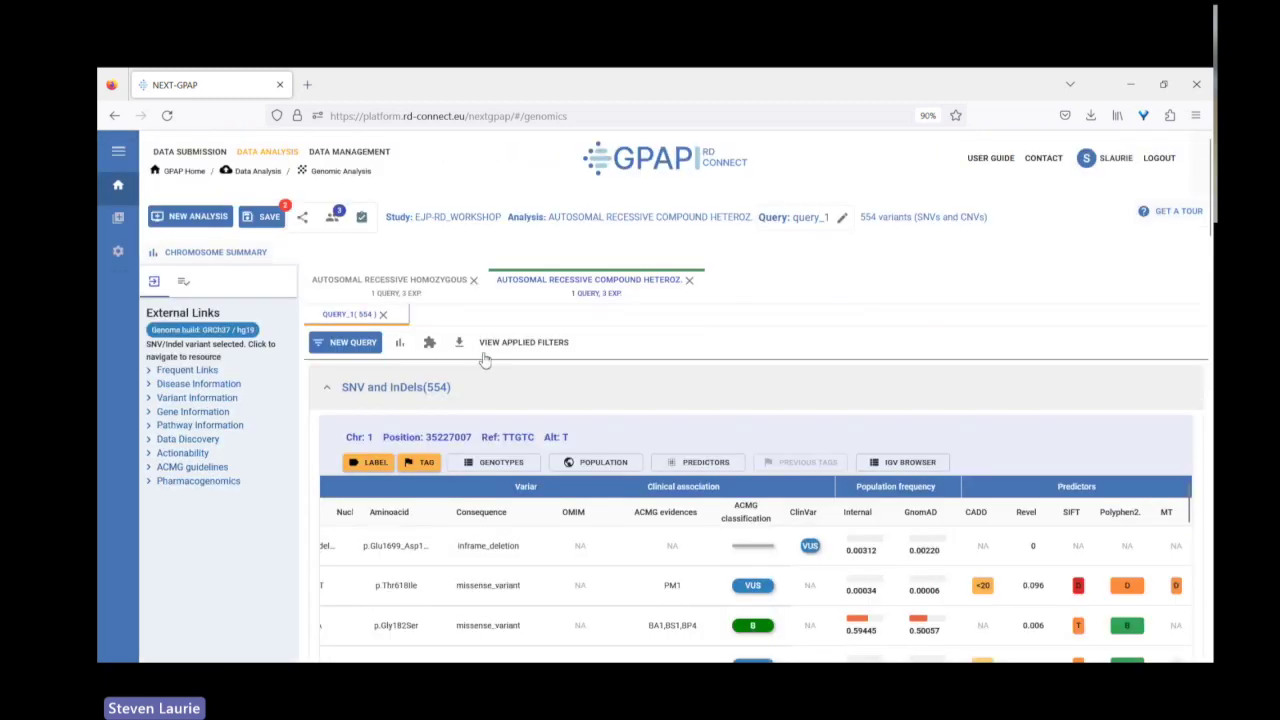
# Step: Start a new compound heterozygous query and expand the Population frequency filters
pyautogui.click(361, 347)
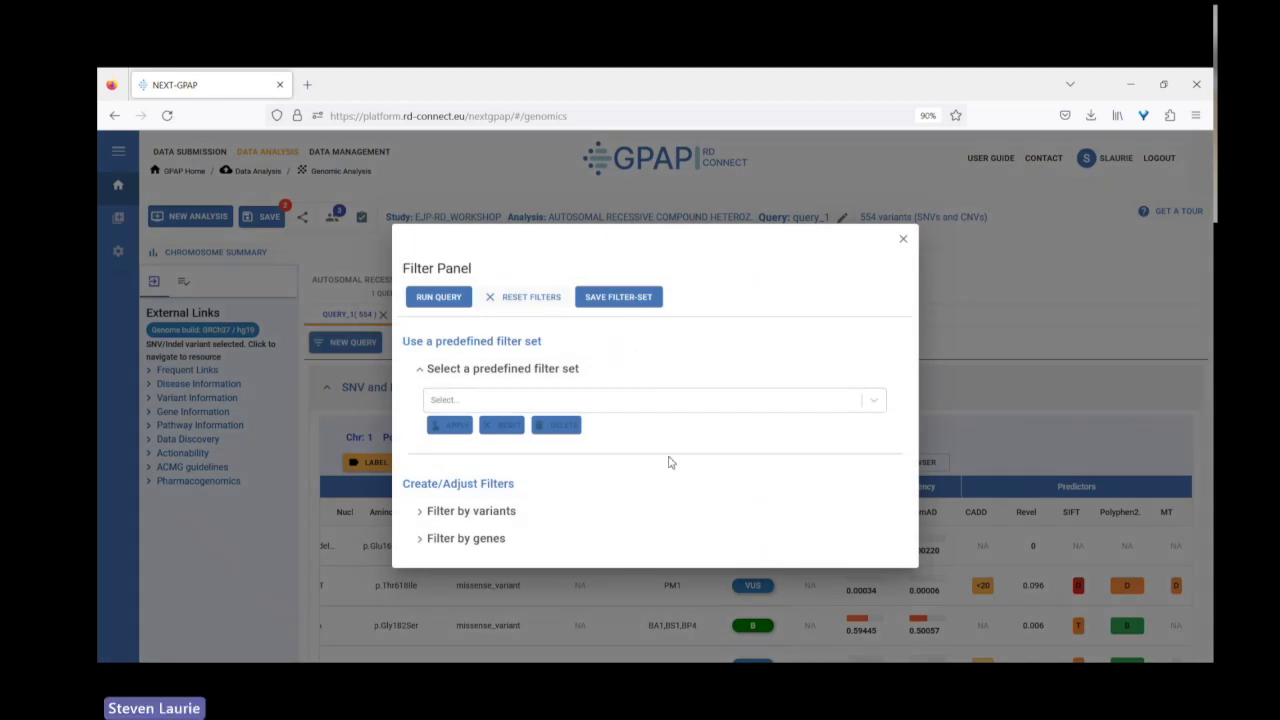
pyautogui.click(505, 512)
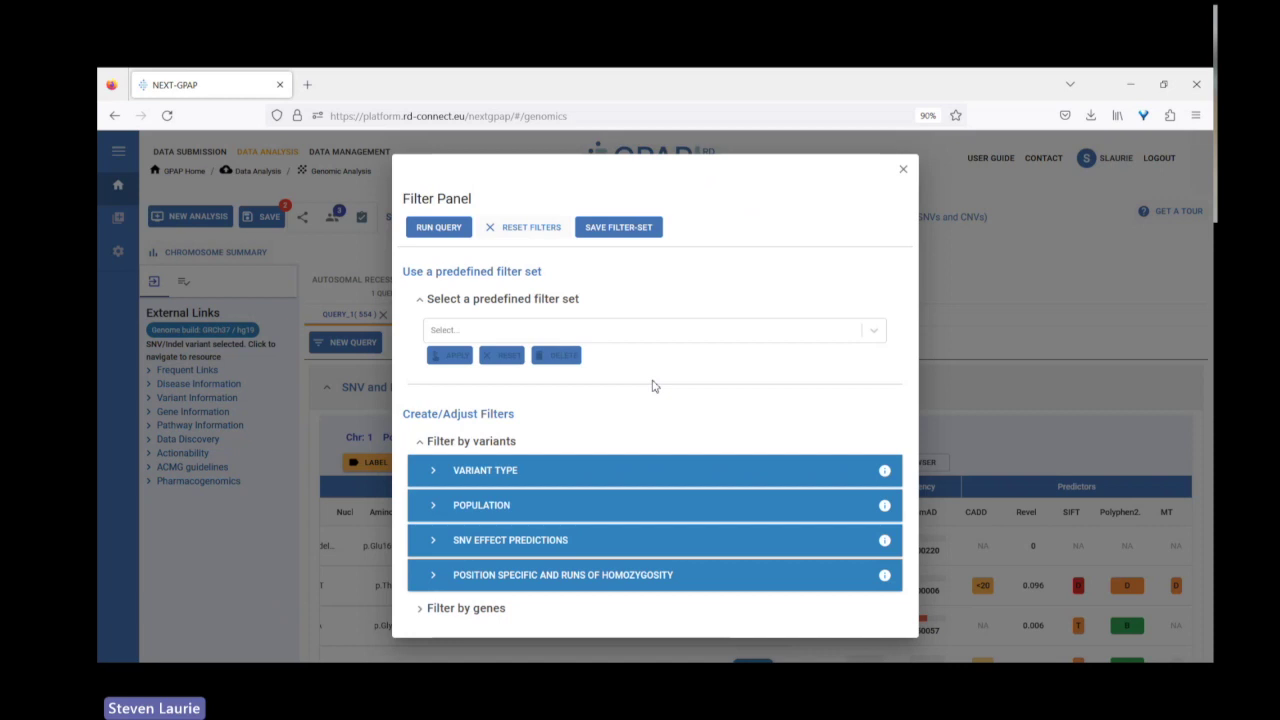
pyautogui.click(462, 510)
pyautogui.scroll(-2, 632, 477)
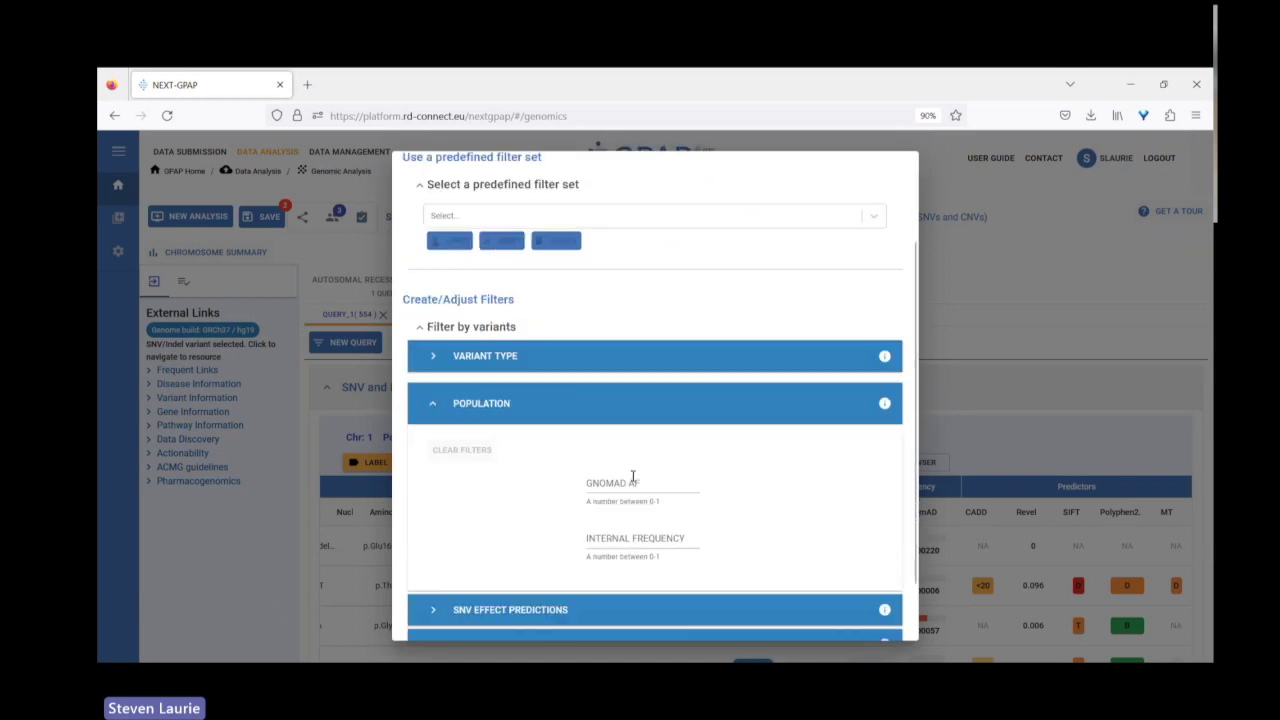
# Step: Set GnomAD AF and Internal Frequency to 0.02 and run the query
pyautogui.click(632, 479)
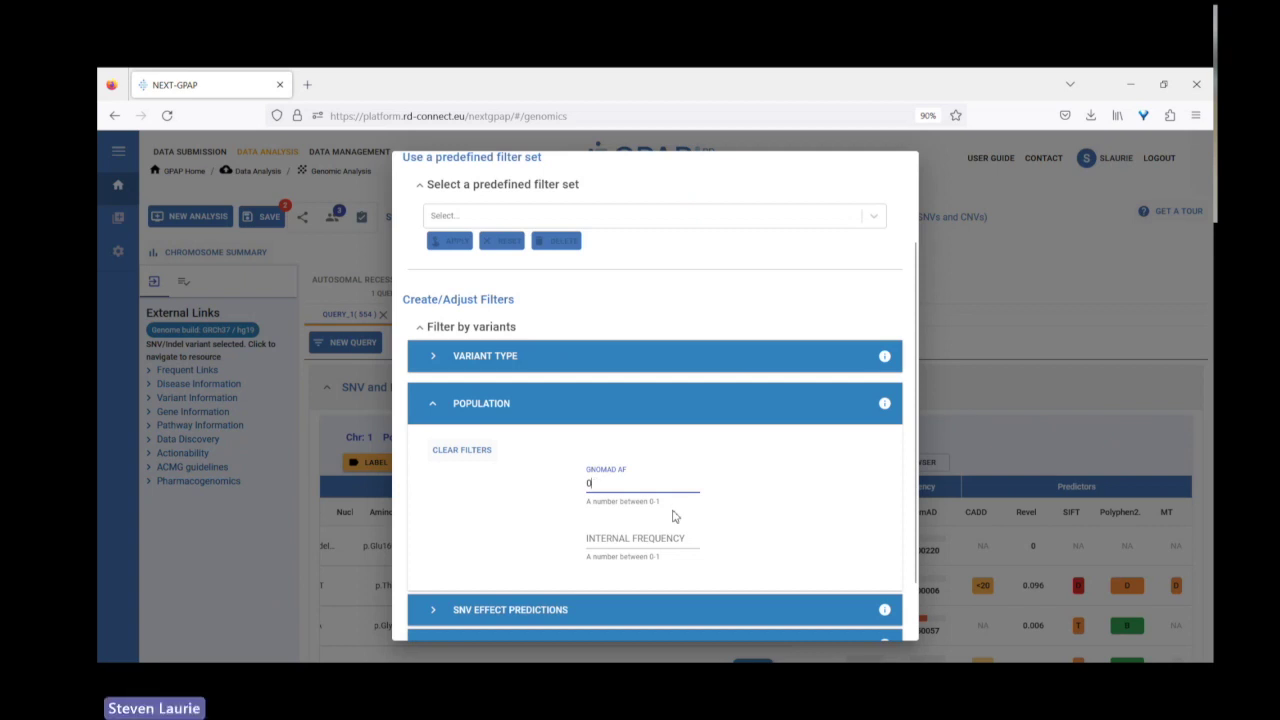
pyautogui.press('BackSpace')
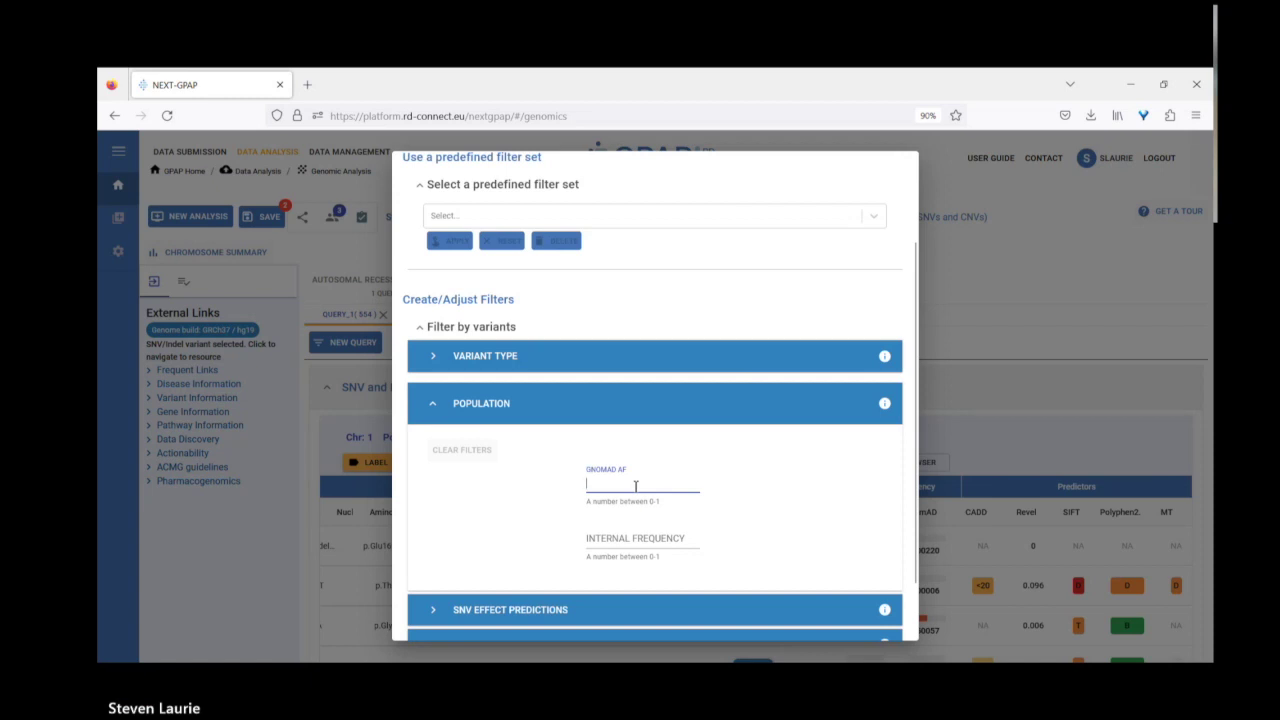
pyautogui.write('0')
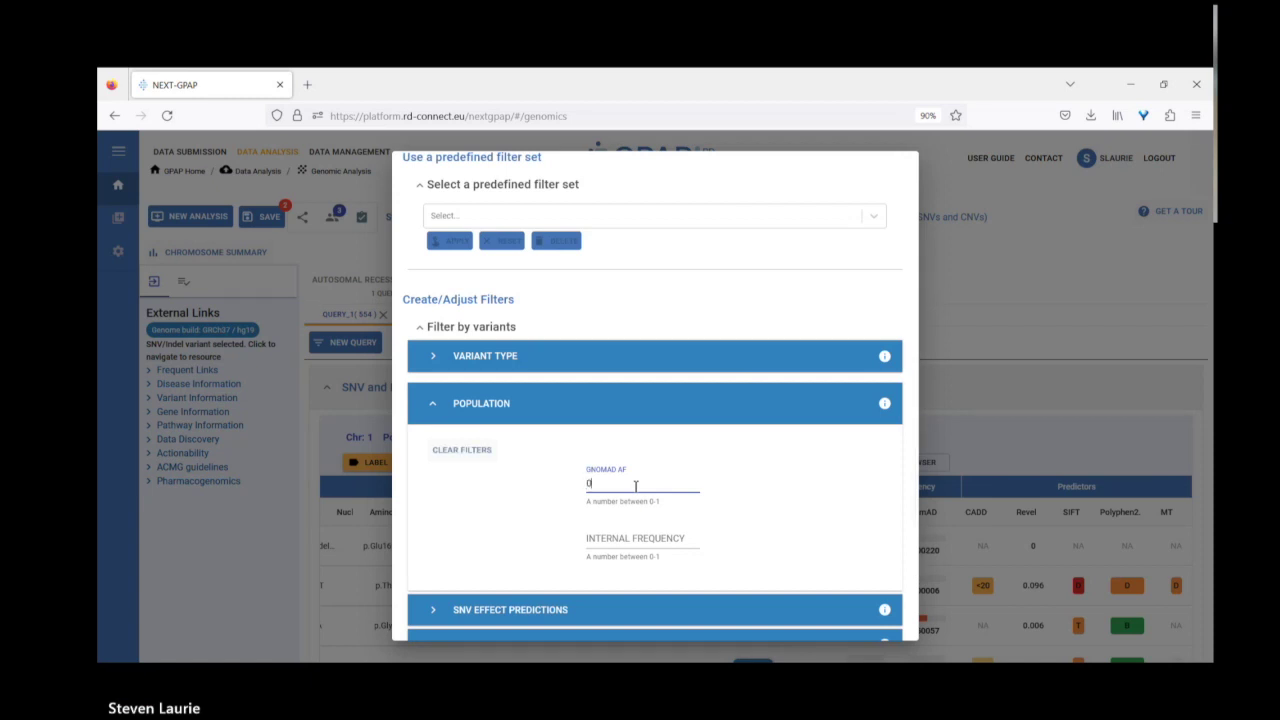
pyautogui.write('.0')
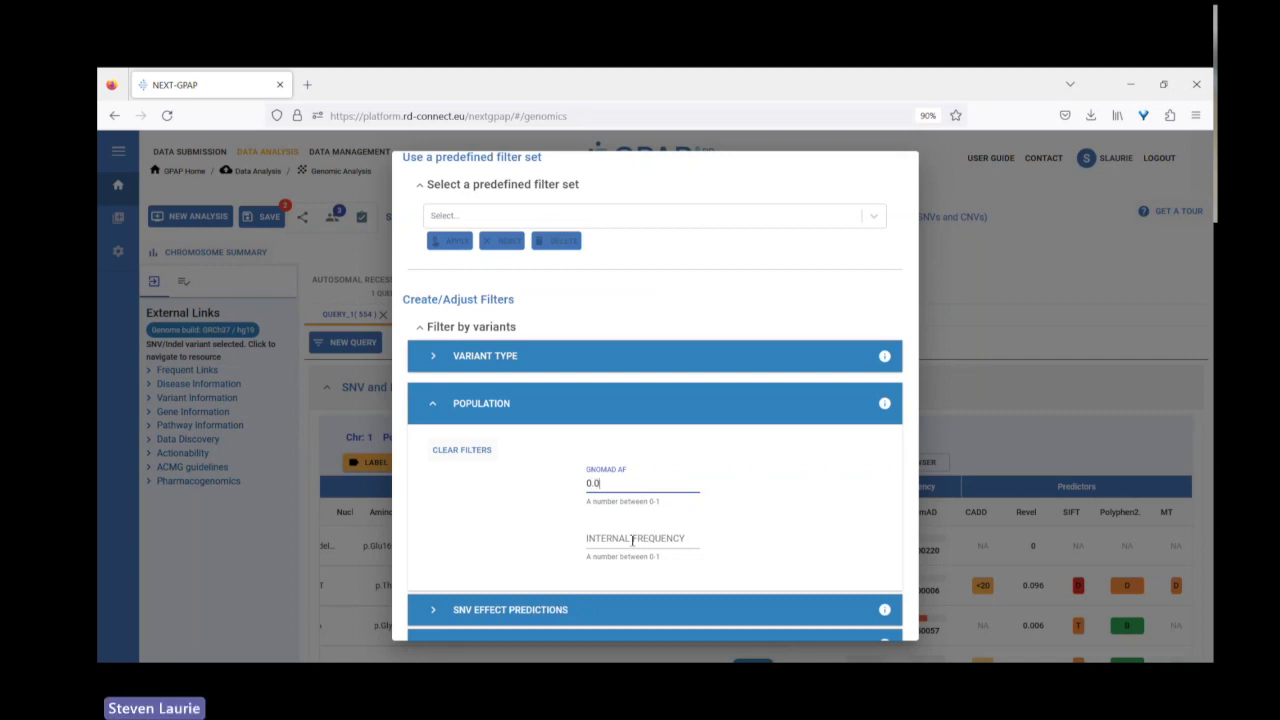
pyautogui.write('2')
pyautogui.click(632, 540)
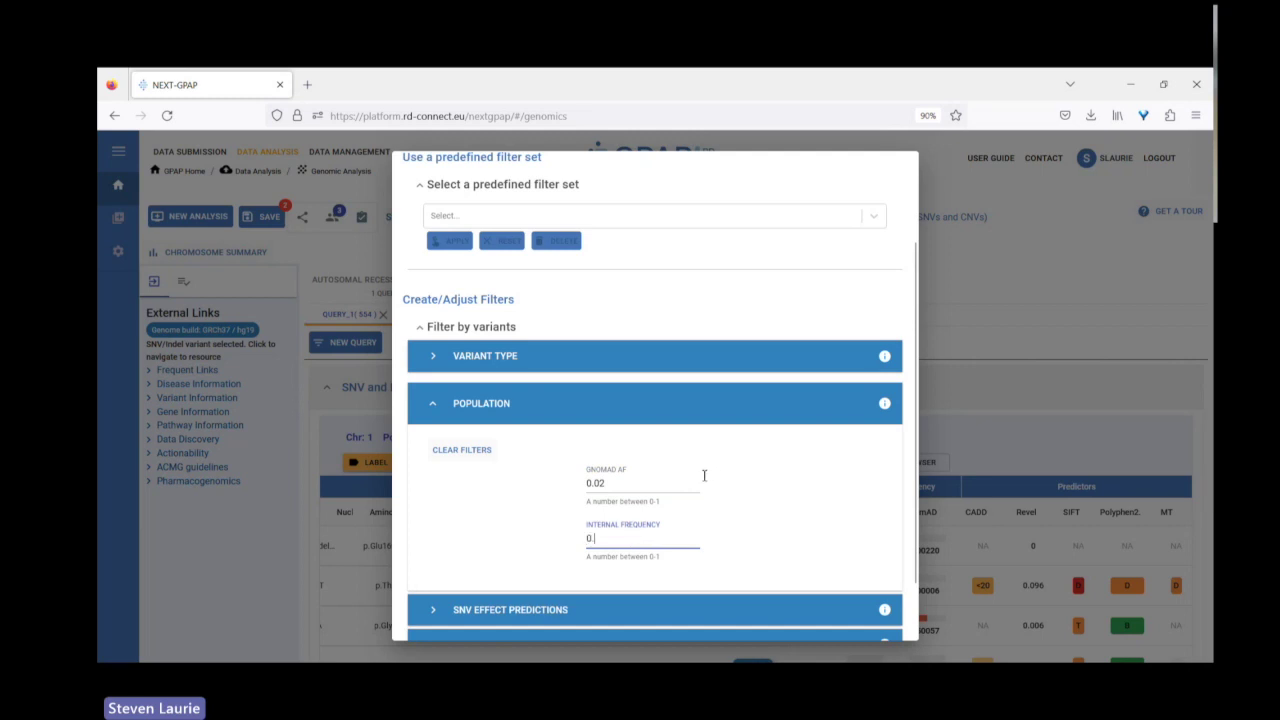
pyautogui.write('0.02')
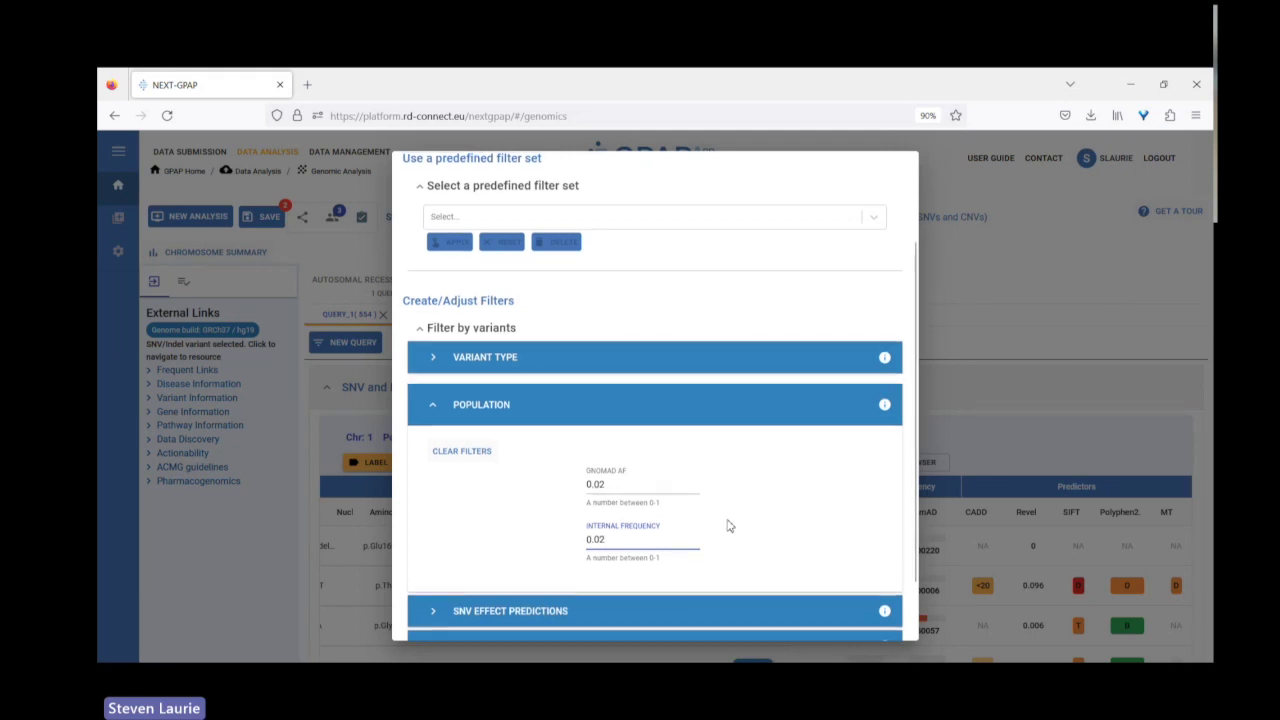
pyautogui.scroll(2, 728, 526)
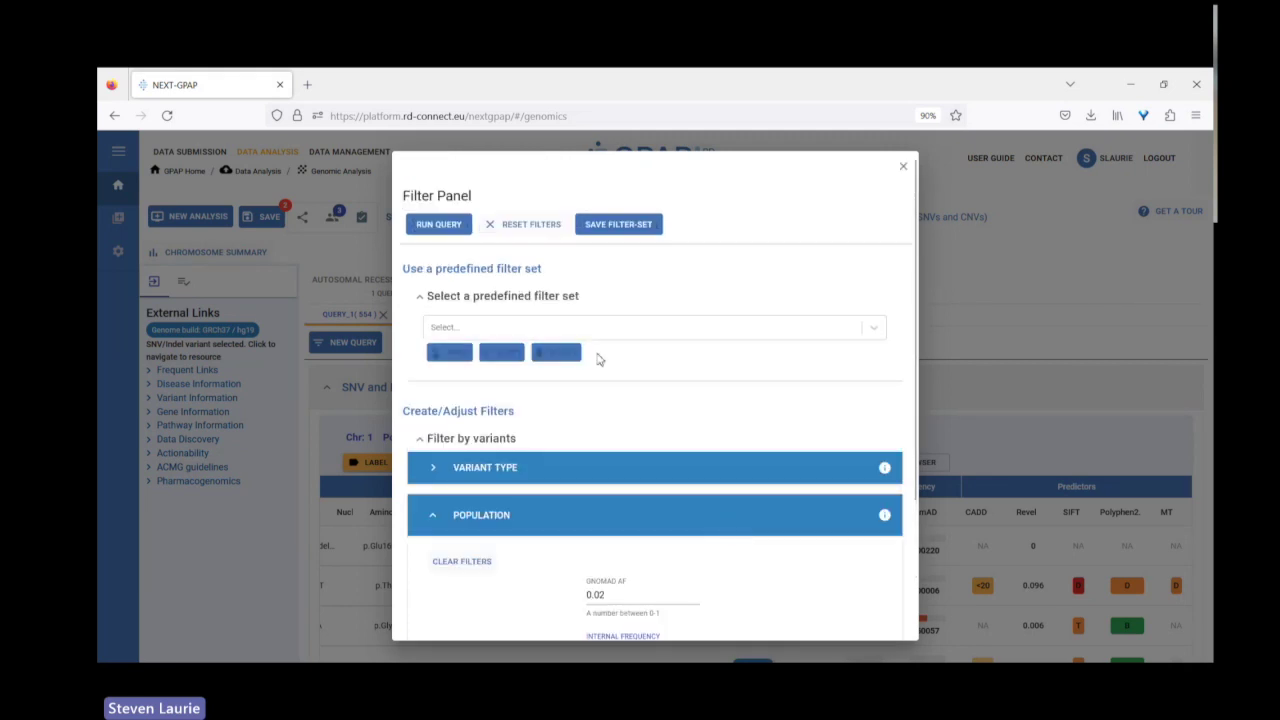
pyautogui.click(440, 226)
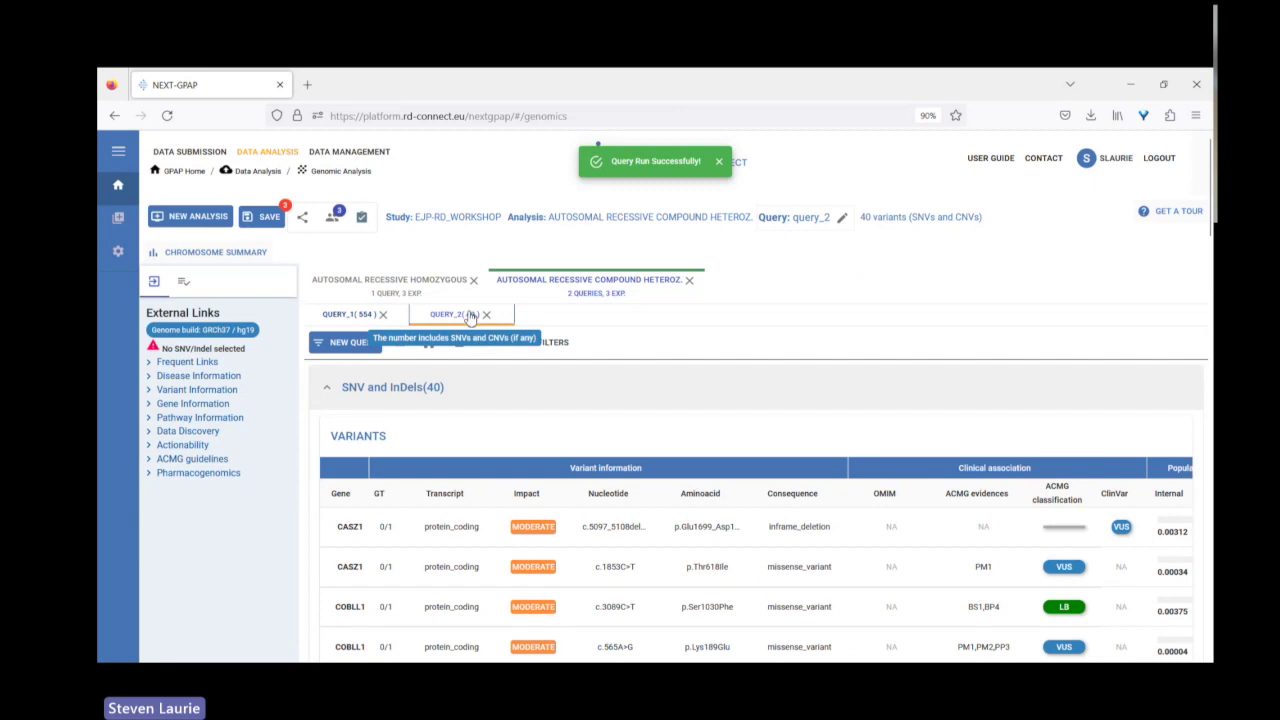
# Step: Scroll through the 40 query_2 variants and return to the top of the page
pyautogui.scroll(-5, 378, 244)
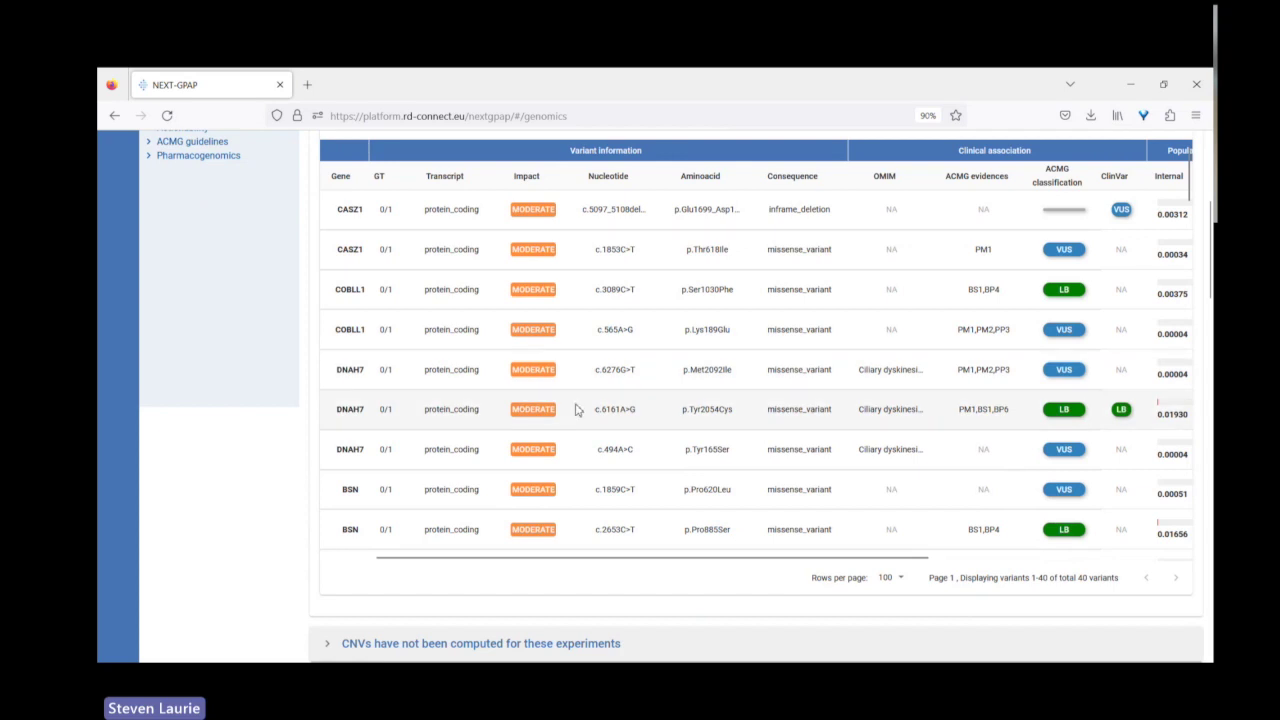
pyautogui.scroll(-1, 920, 405)
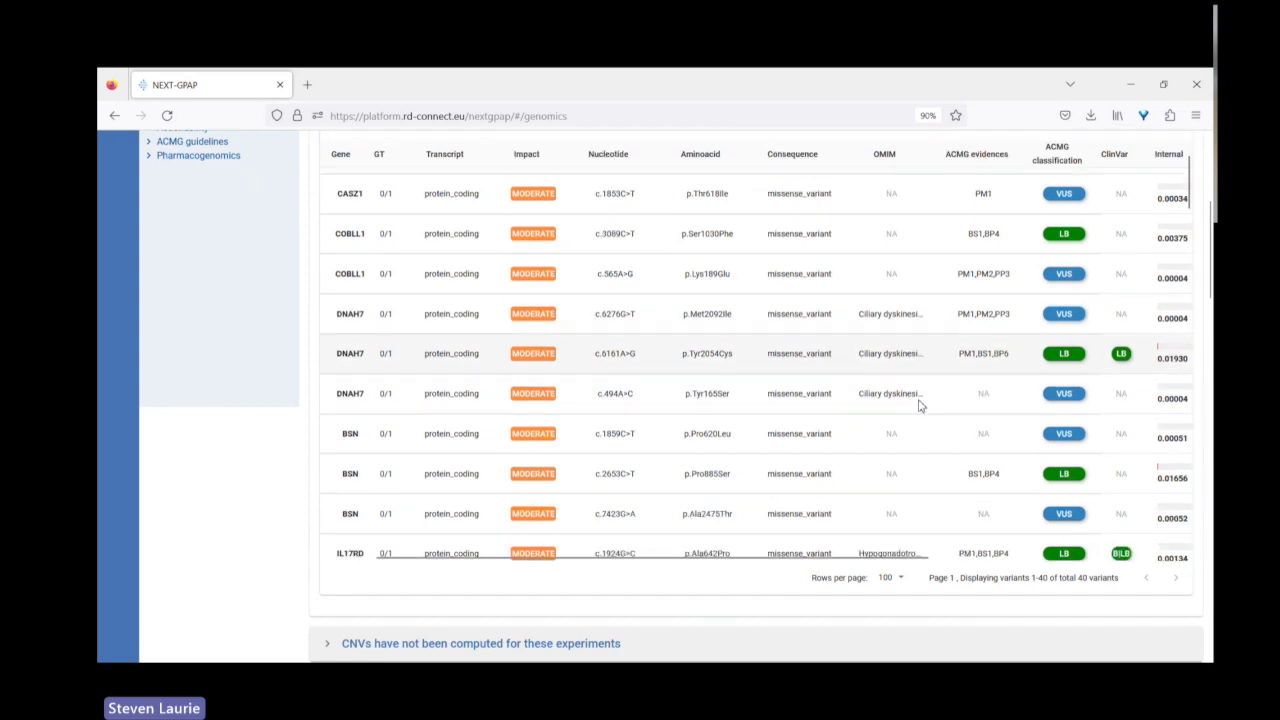
pyautogui.scroll(-10, 920, 405)
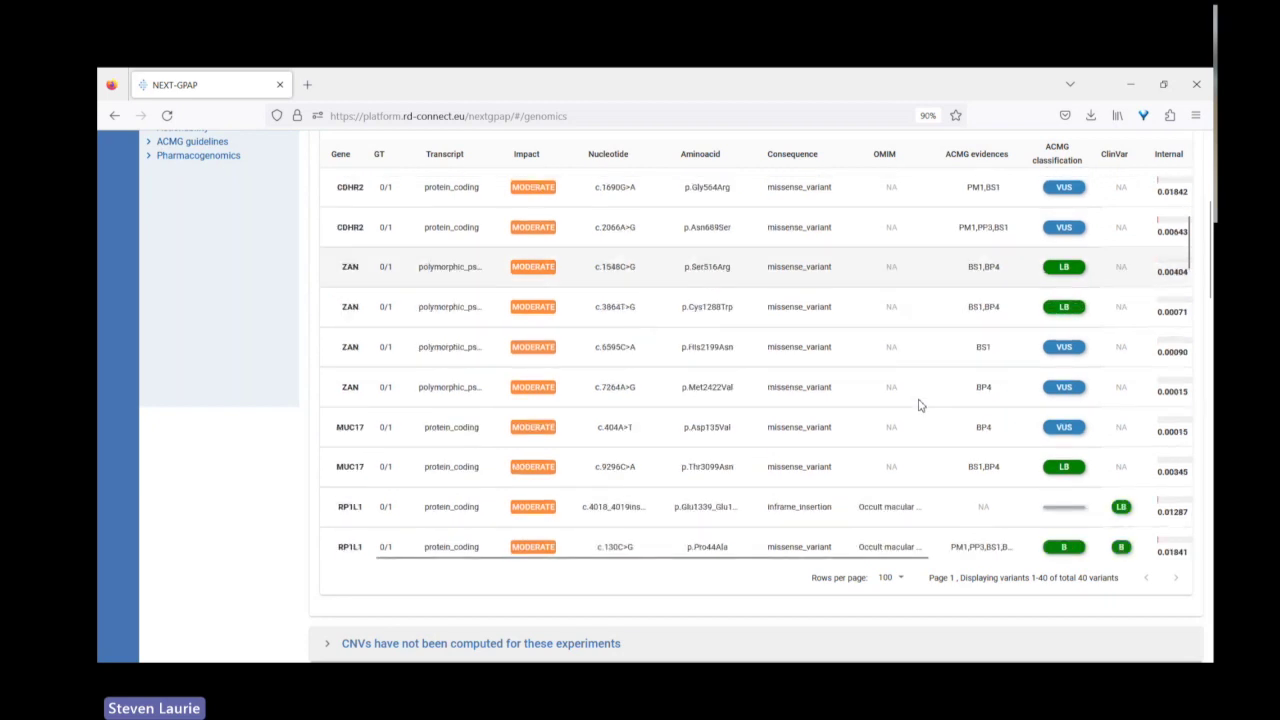
pyautogui.scroll(-5, 920, 405)
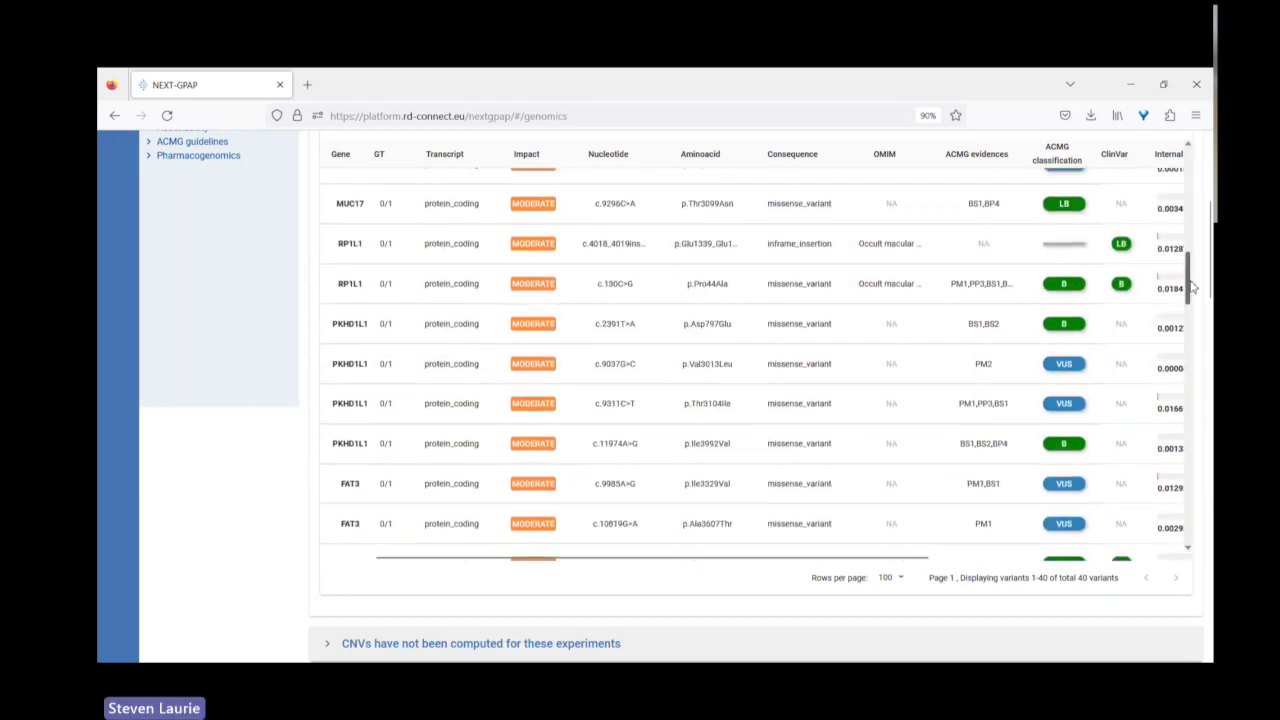
pyautogui.moveTo(1192, 287); pyautogui.dragTo(1196, 346)
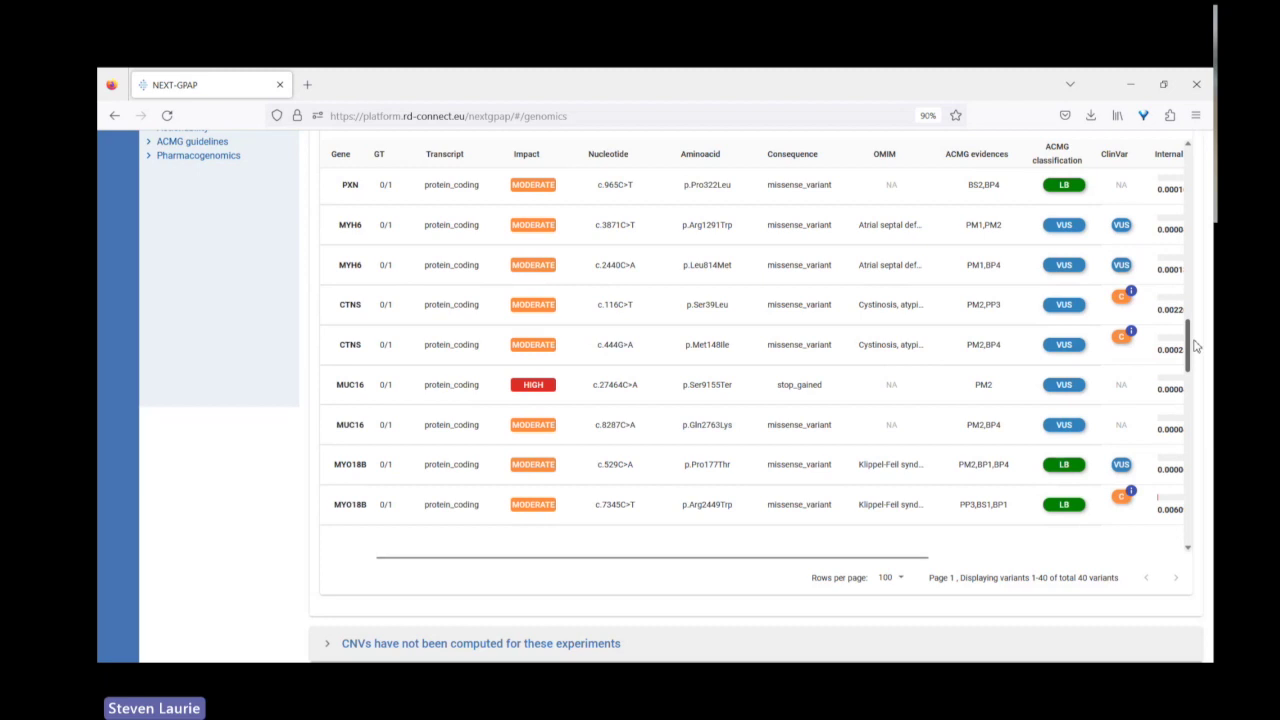
pyautogui.scroll(8, 1196, 345)
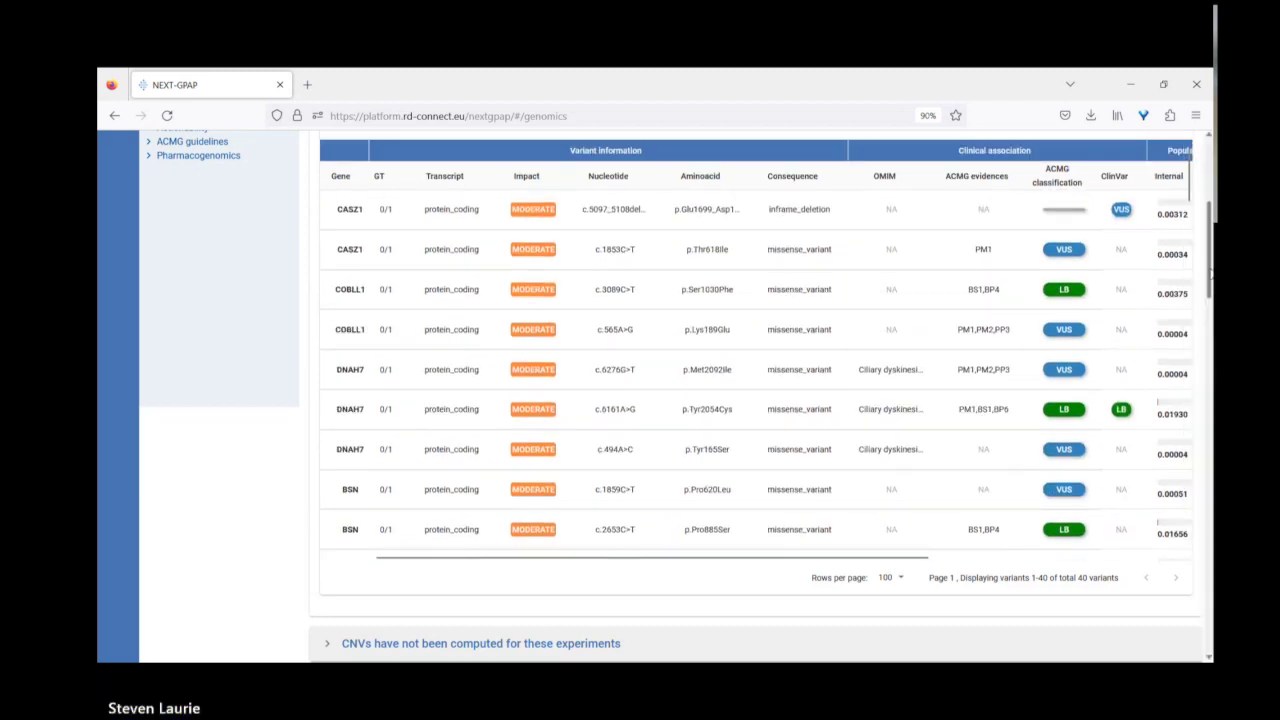
pyautogui.scroll(3, 1209, 270)
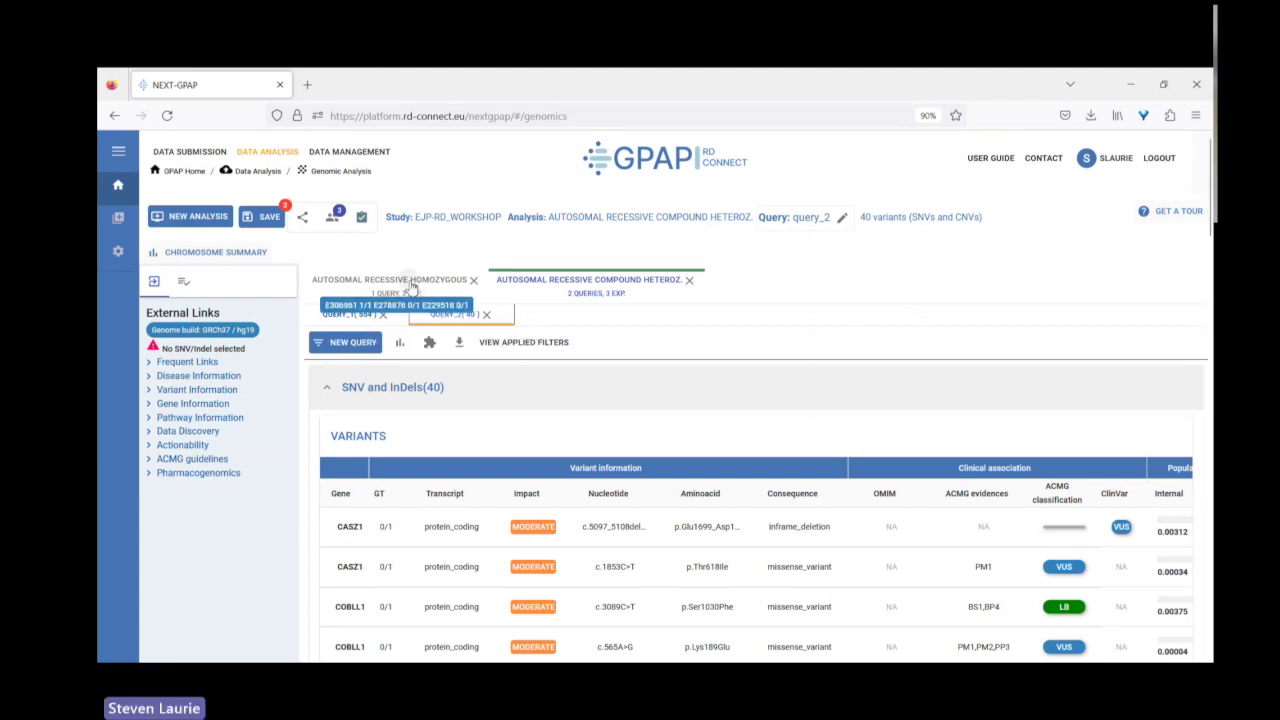
# Step: Start a new query in the homozygous analysis and expand its Population filters
pyautogui.click(411, 283)
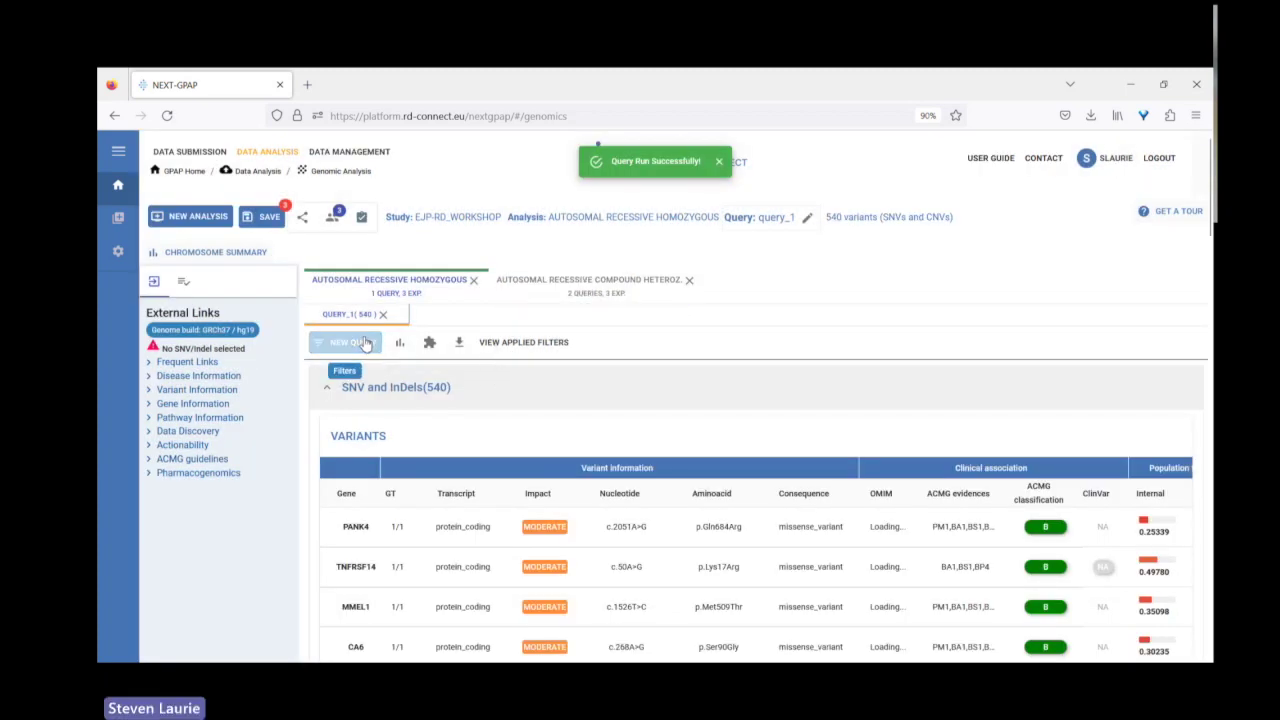
pyautogui.click(366, 343)
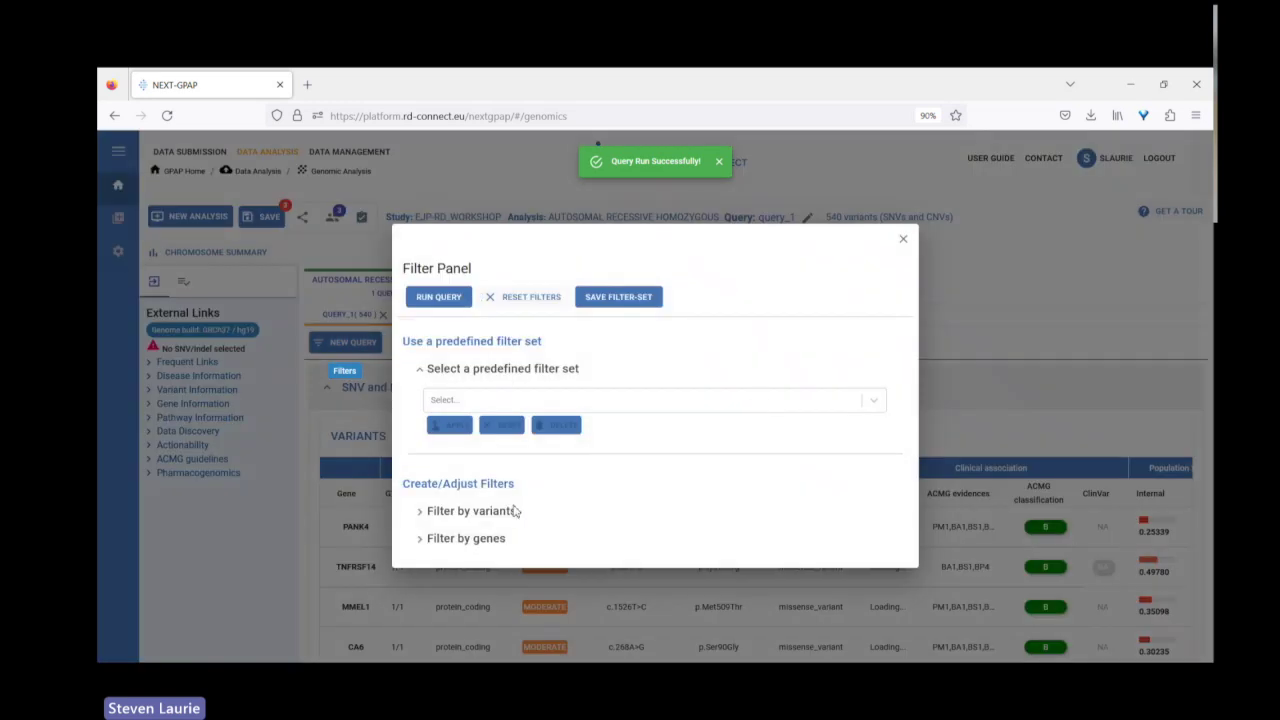
pyautogui.click(477, 512)
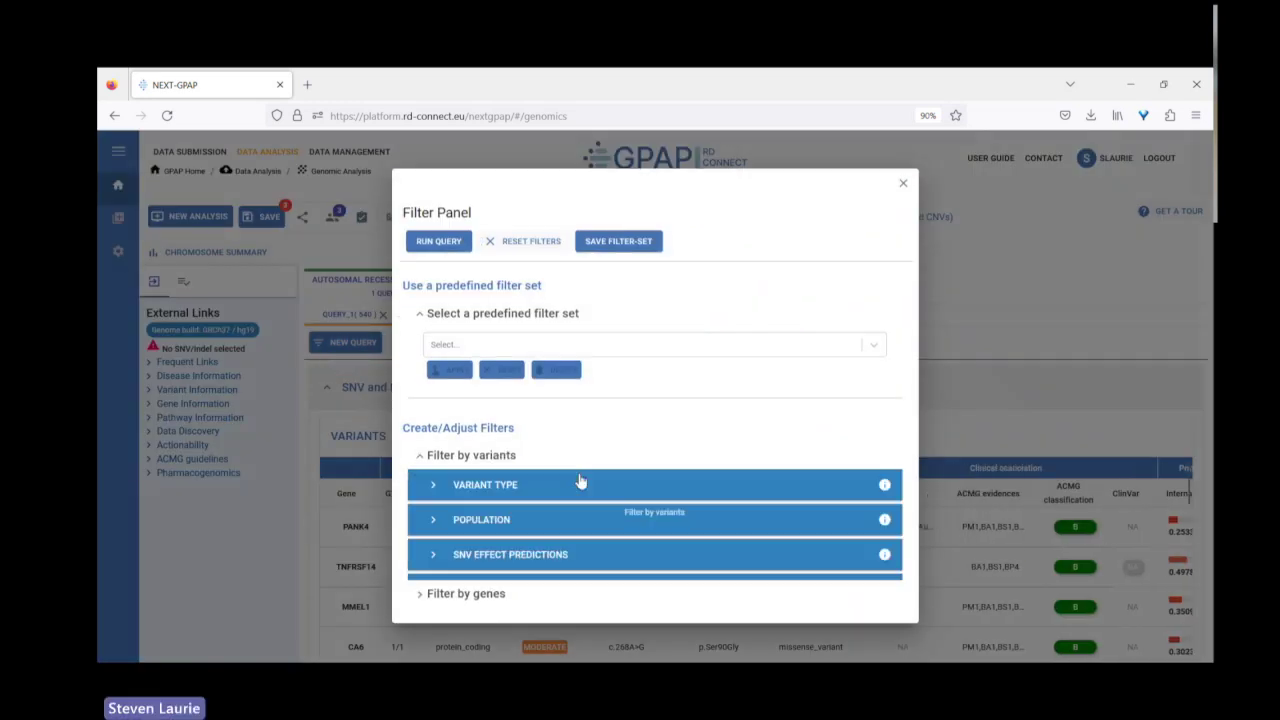
pyautogui.click(480, 505)
pyautogui.scroll(-2, 651, 515)
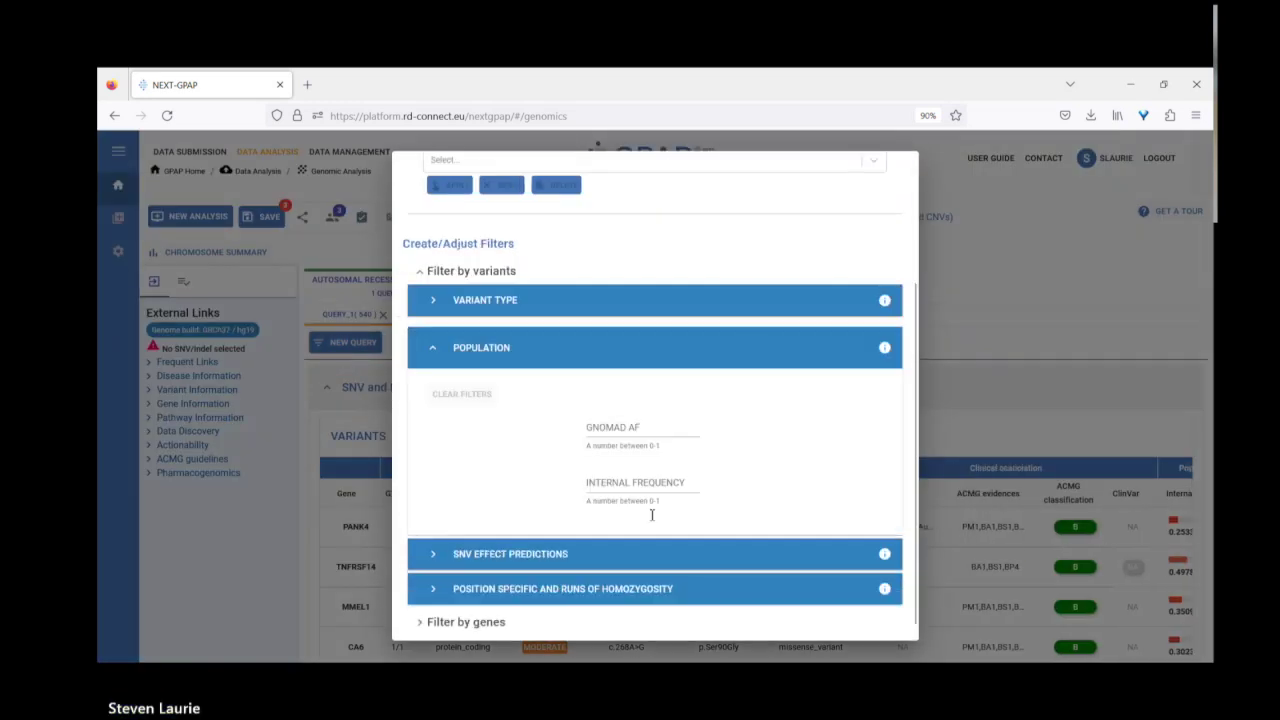
# Step: Limit GnomAD AF and Internal Frequency to 0.02 and run the query
pyautogui.click(635, 430)
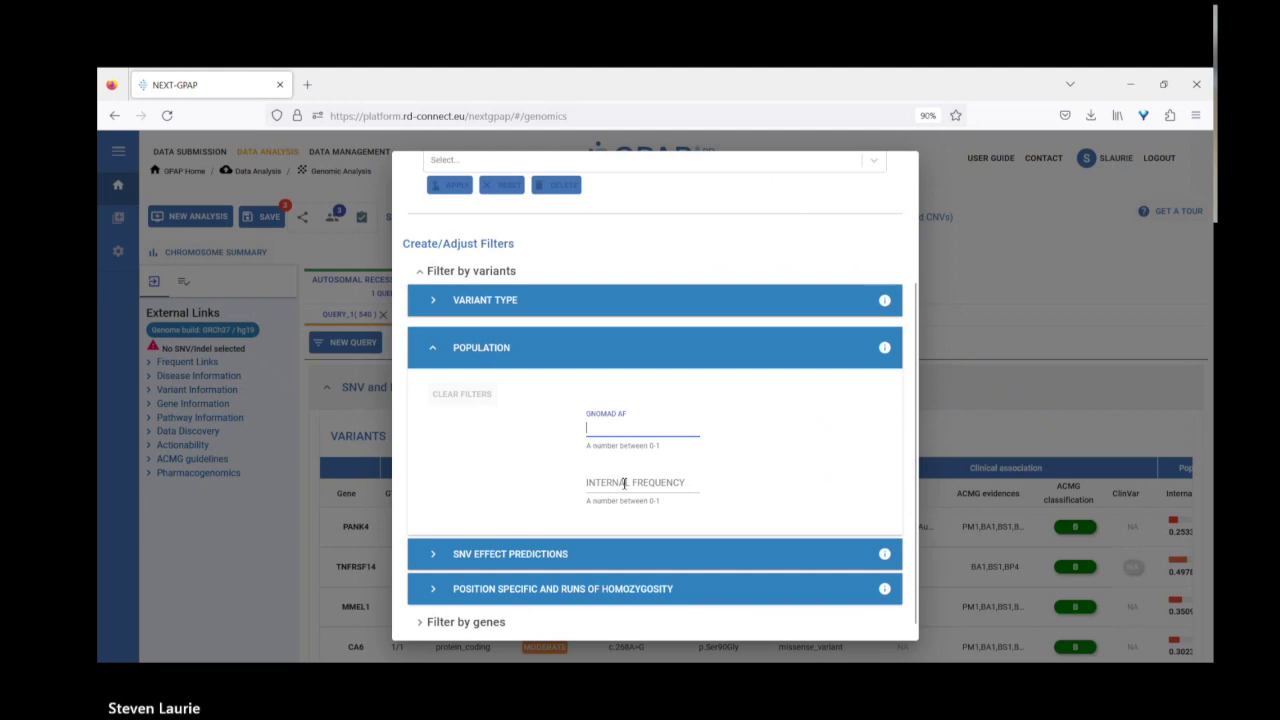
pyautogui.write('02')
pyautogui.click(695, 466)
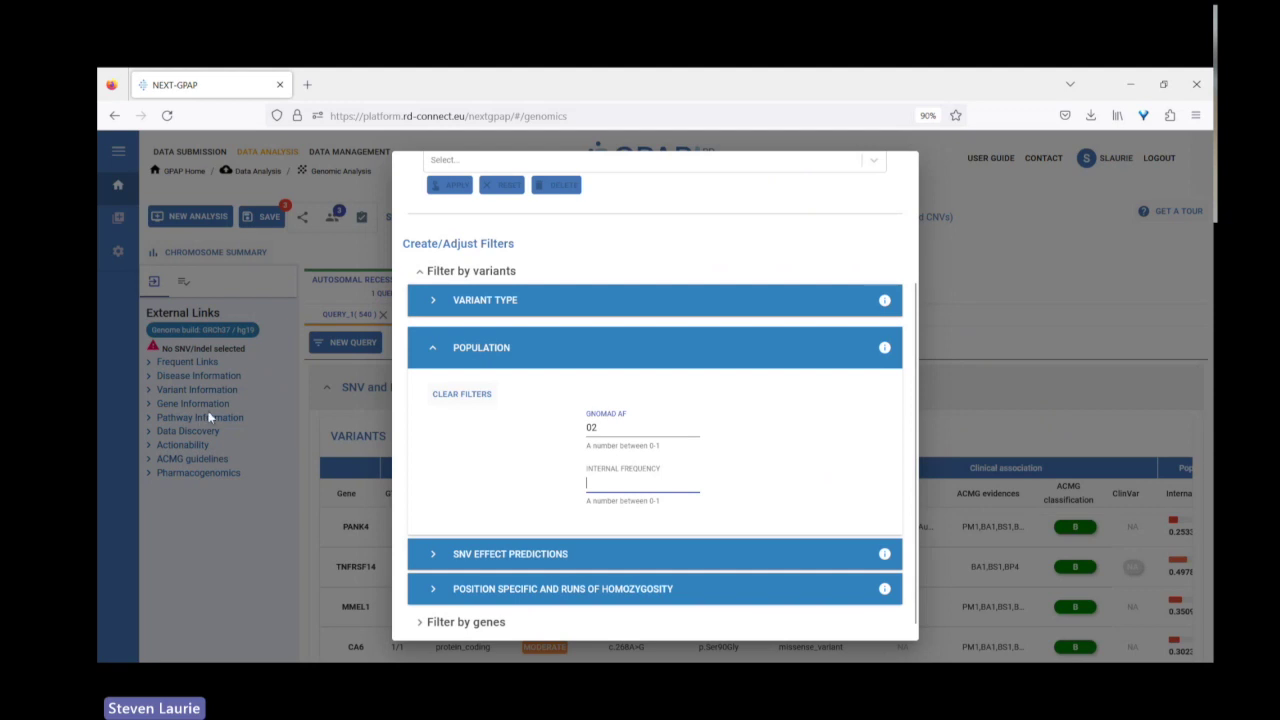
pyautogui.write('0.')
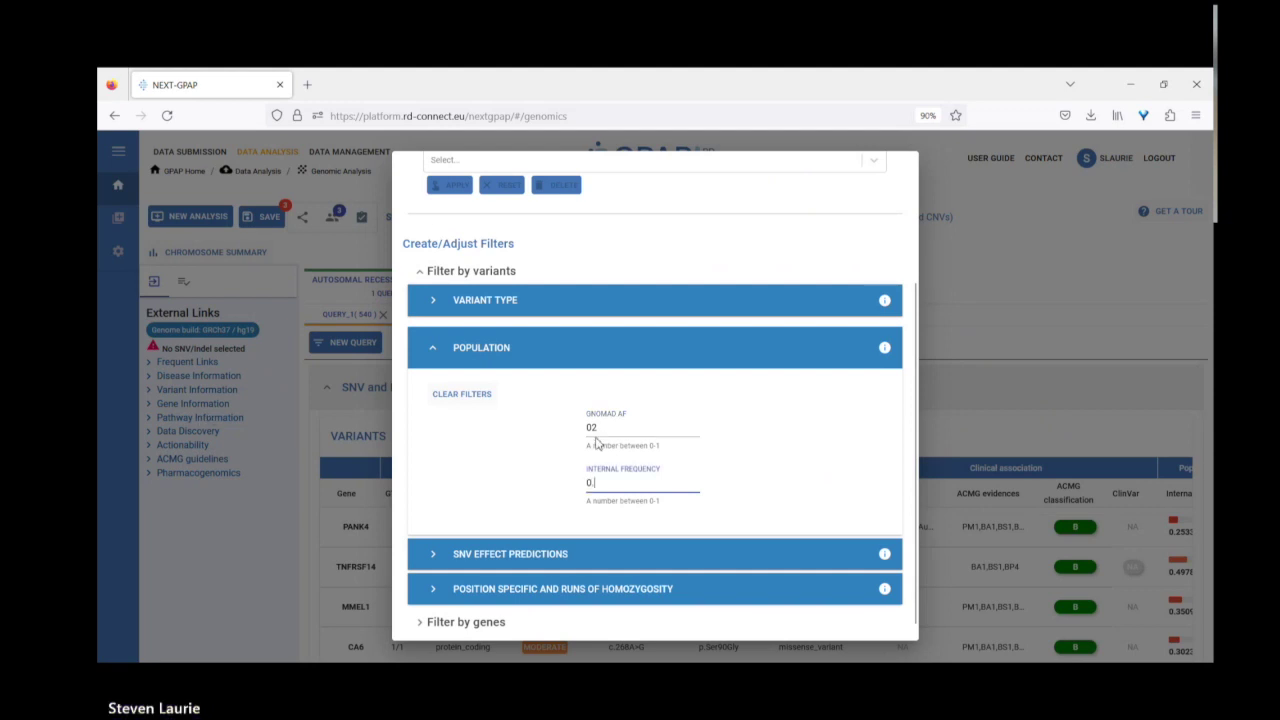
pyautogui.write('02')
pyautogui.click(607, 427)
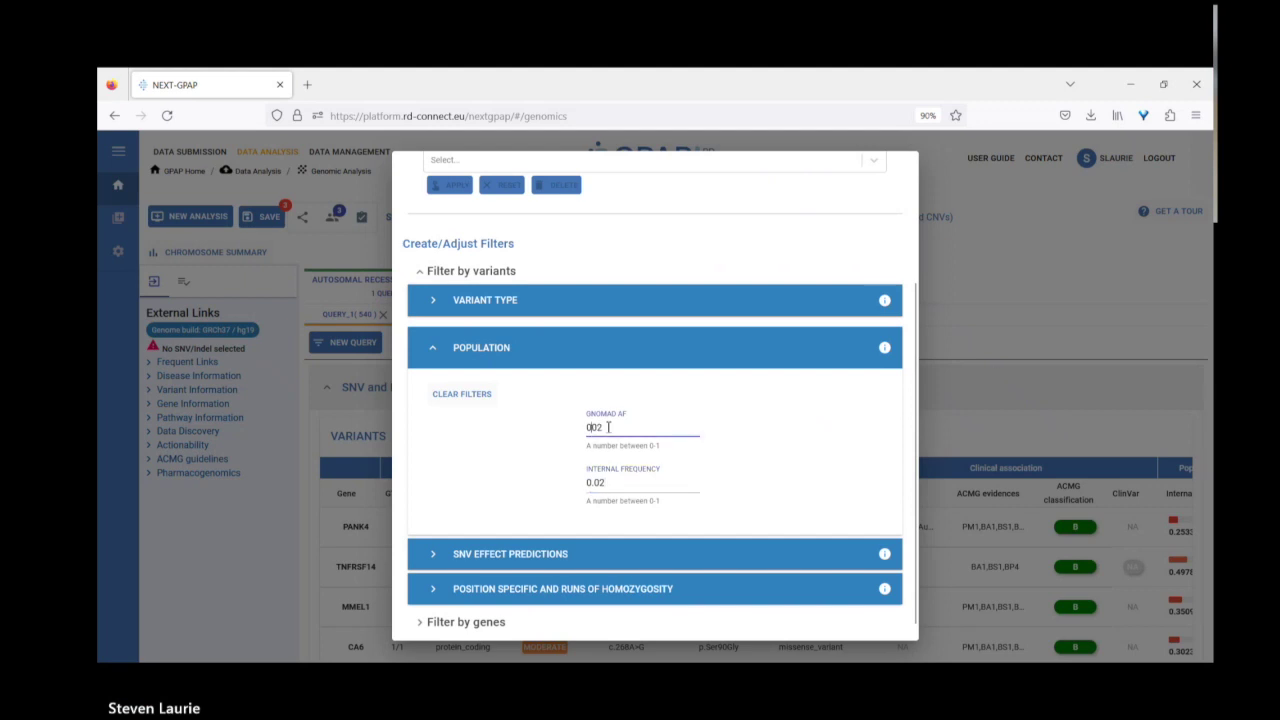
pyautogui.scroll(3, 623, 263)
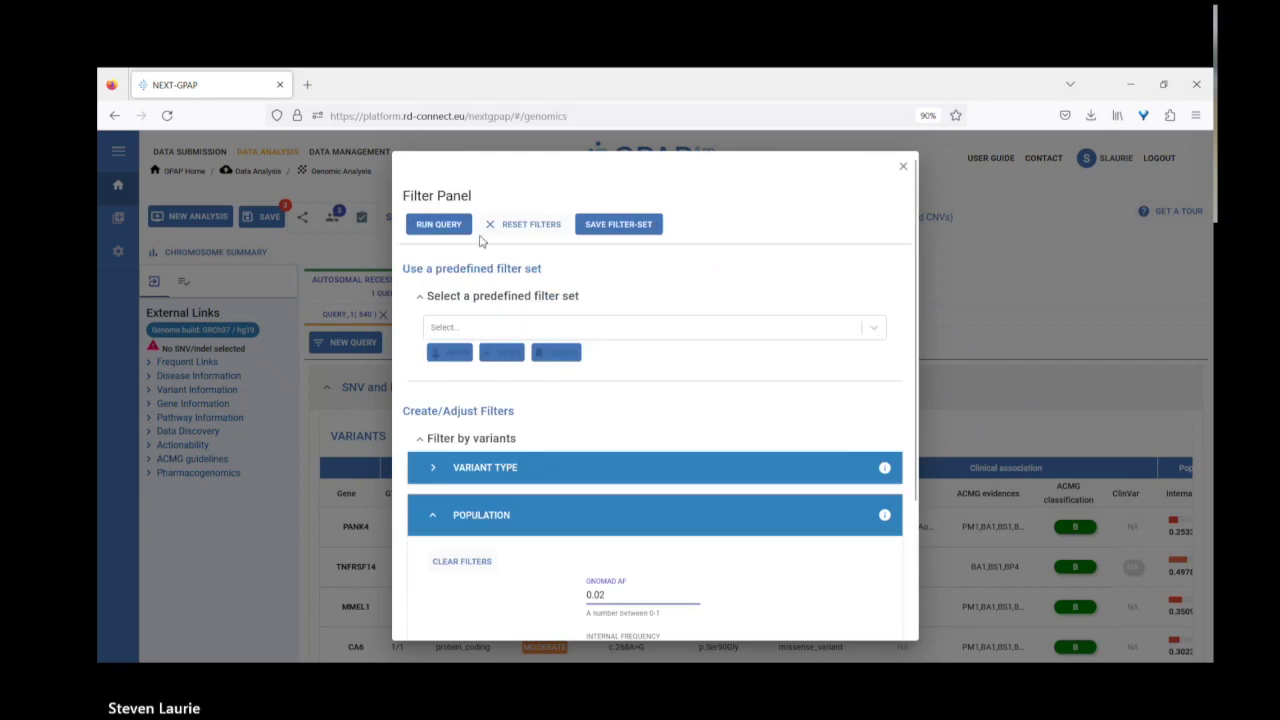
pyautogui.click(452, 226)
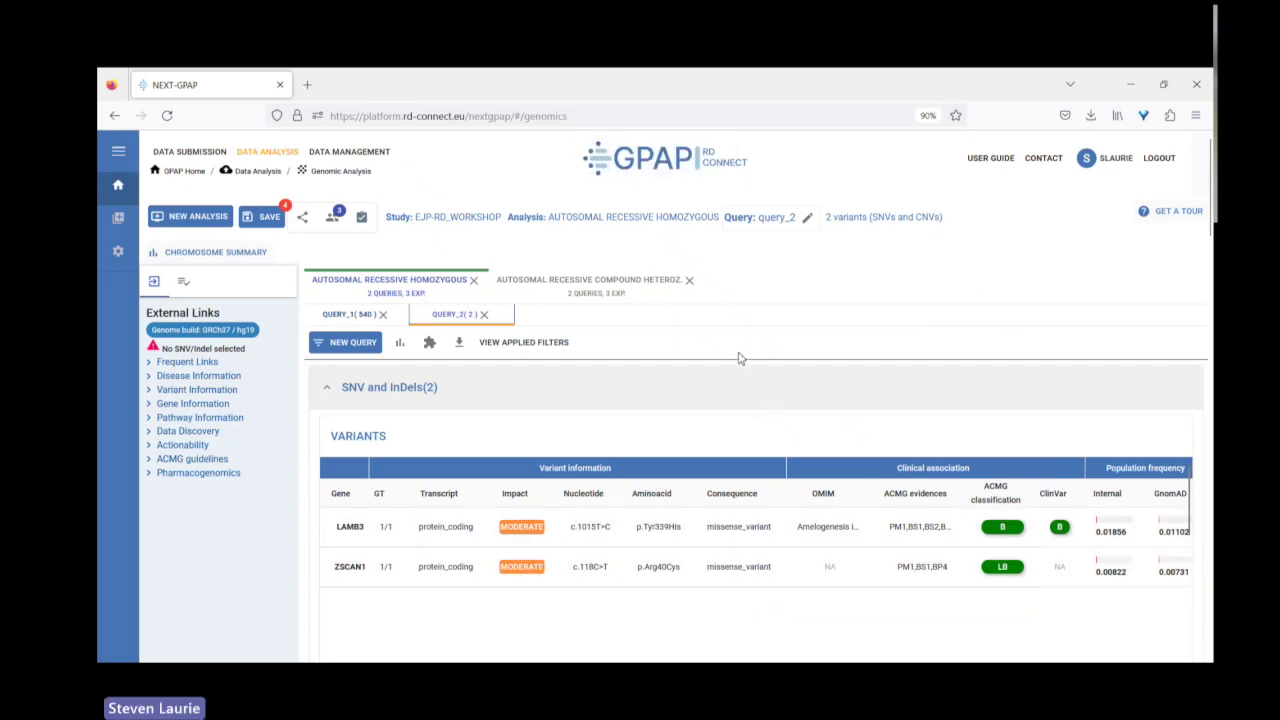
# Step: Return to the compound heterozygous analysis and review its 40 query_2 variants
pyautogui.click(592, 280)
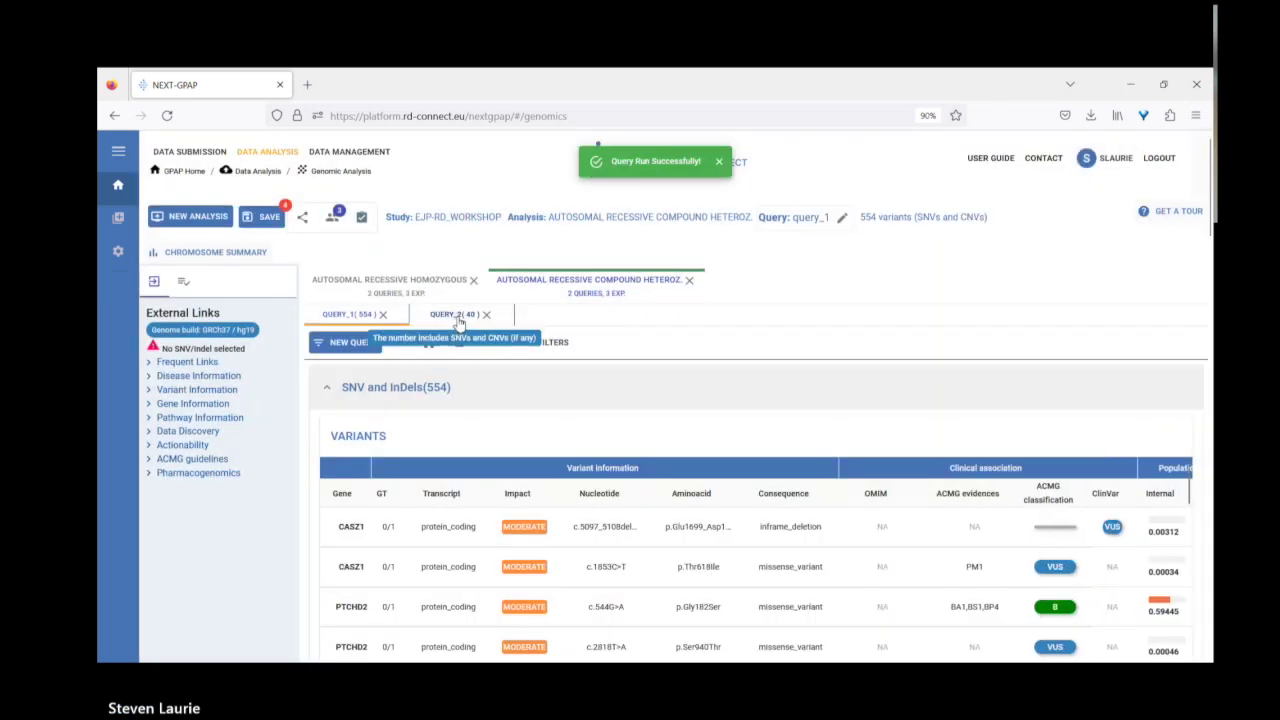
pyautogui.click(459, 318)
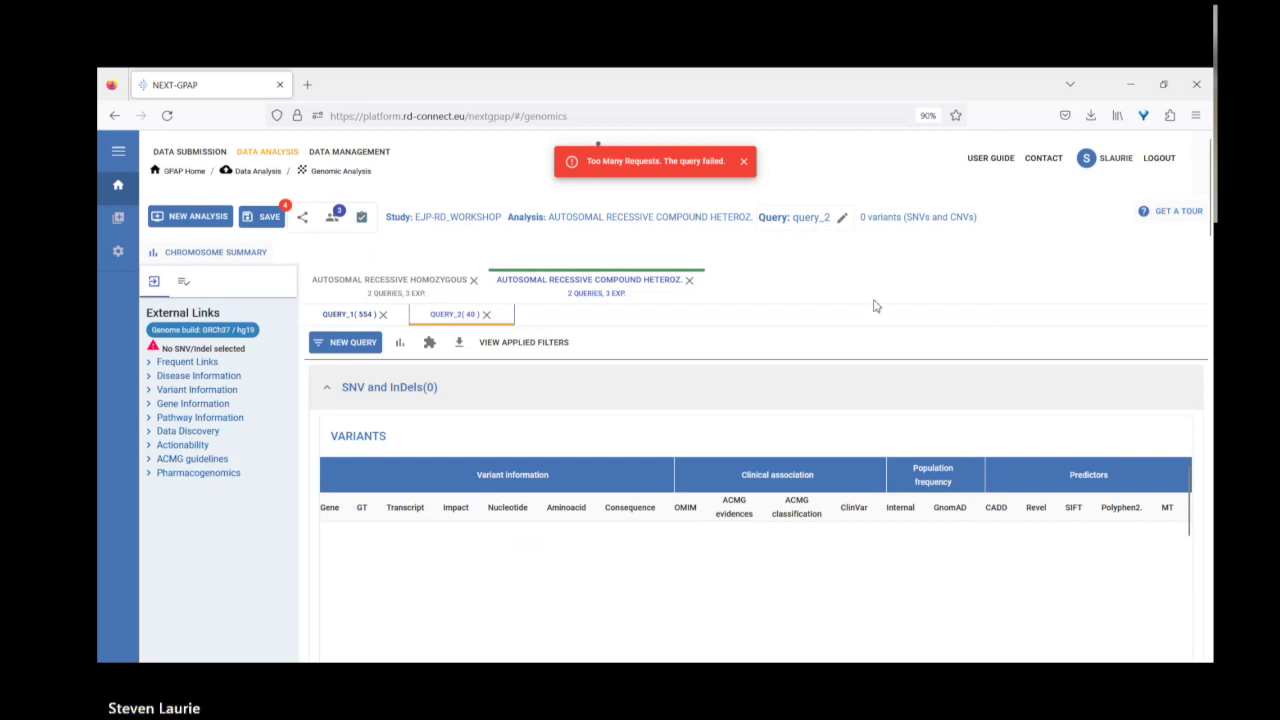
pyautogui.click(460, 316)
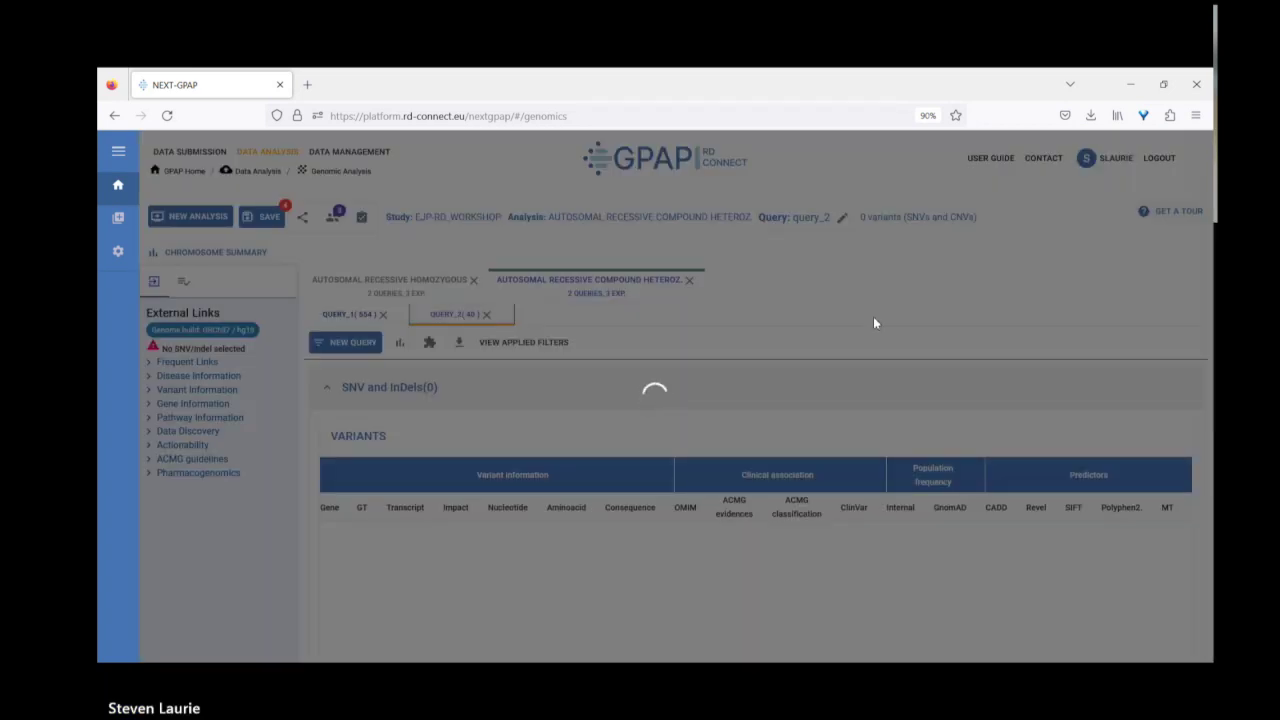
pyautogui.scroll(-3, 1100, 400)
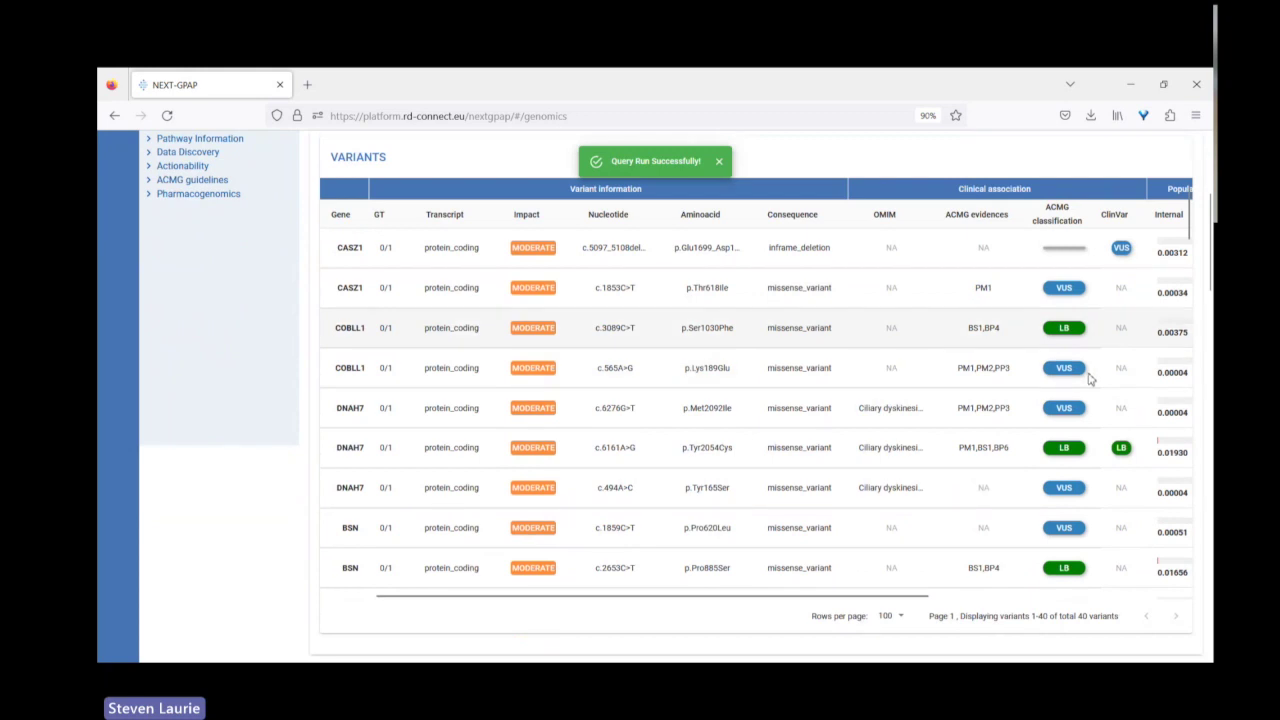
pyautogui.scroll(-3, 1090, 395)
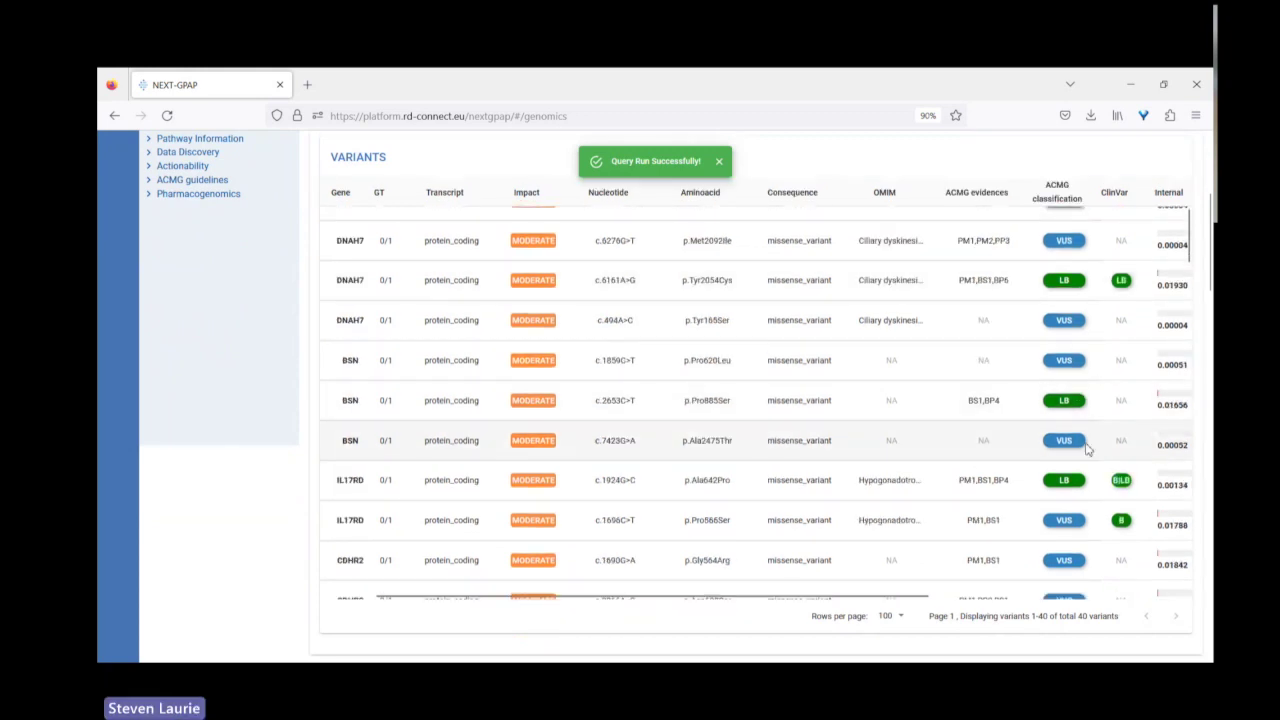
pyautogui.scroll(-5, 1072, 450)
pyautogui.scroll(-10, 1068, 514)
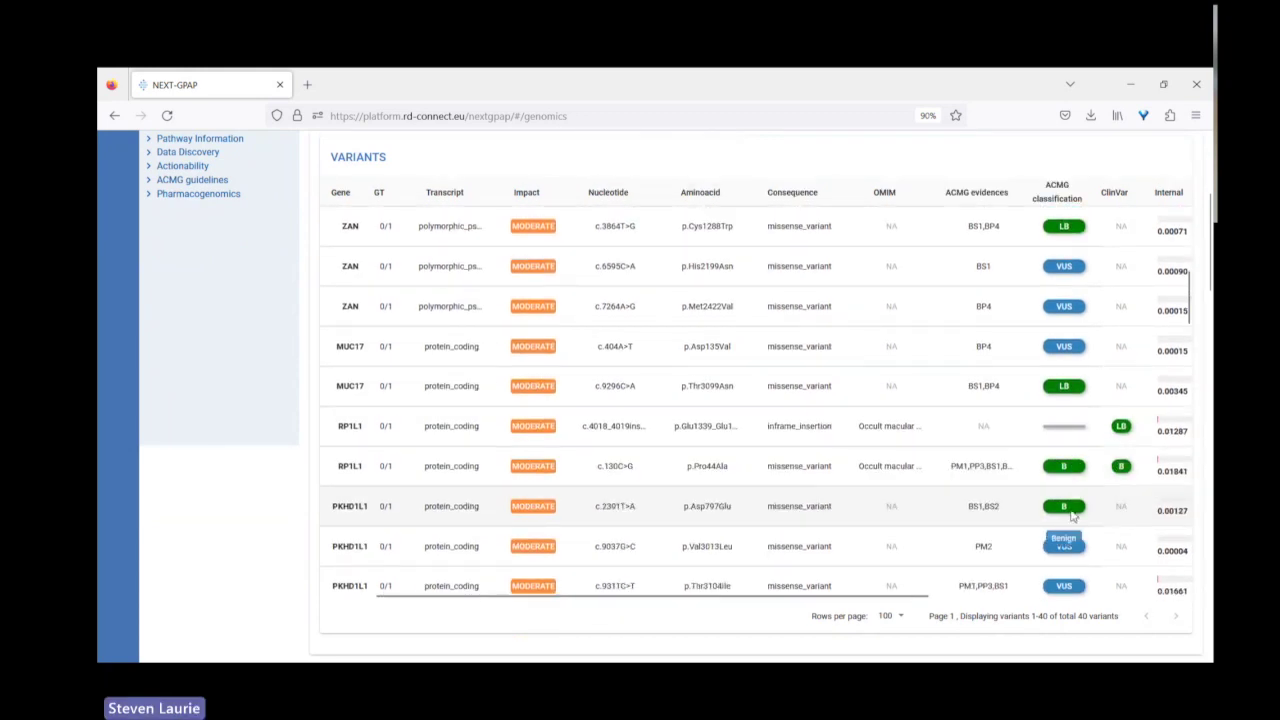
pyautogui.scroll(-5, 1070, 510)
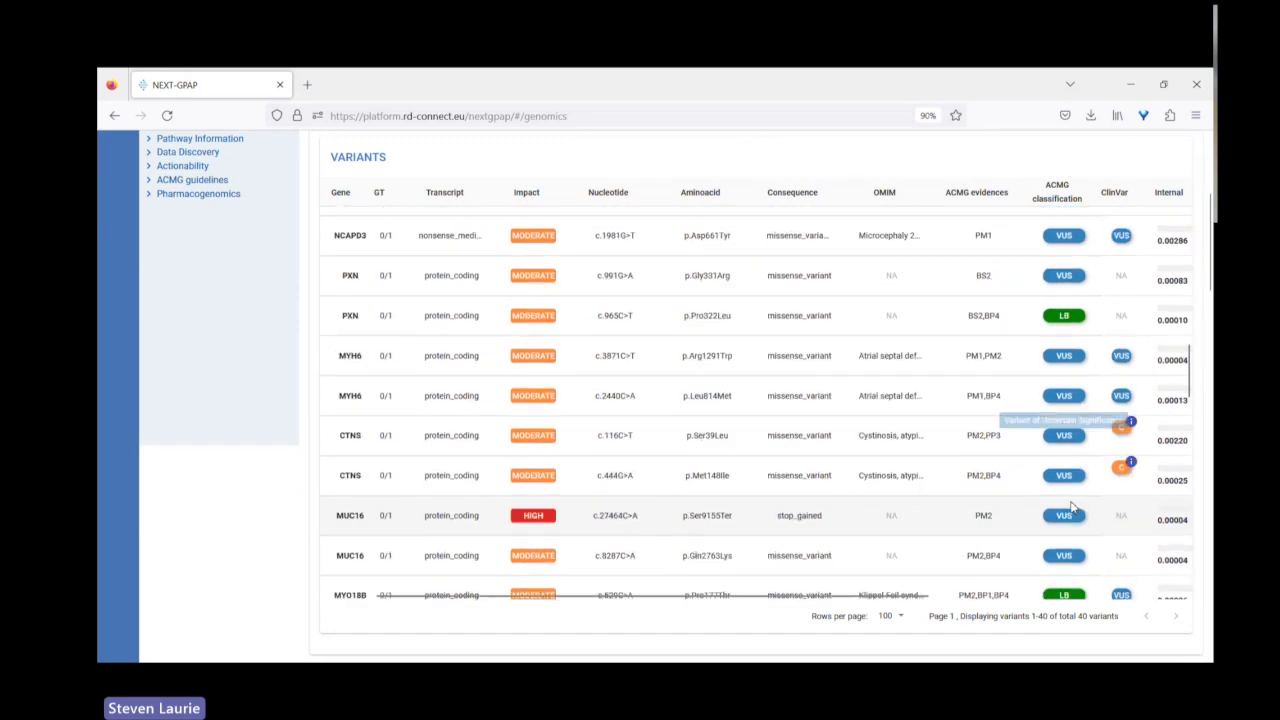
pyautogui.scroll(15, 1072, 508)
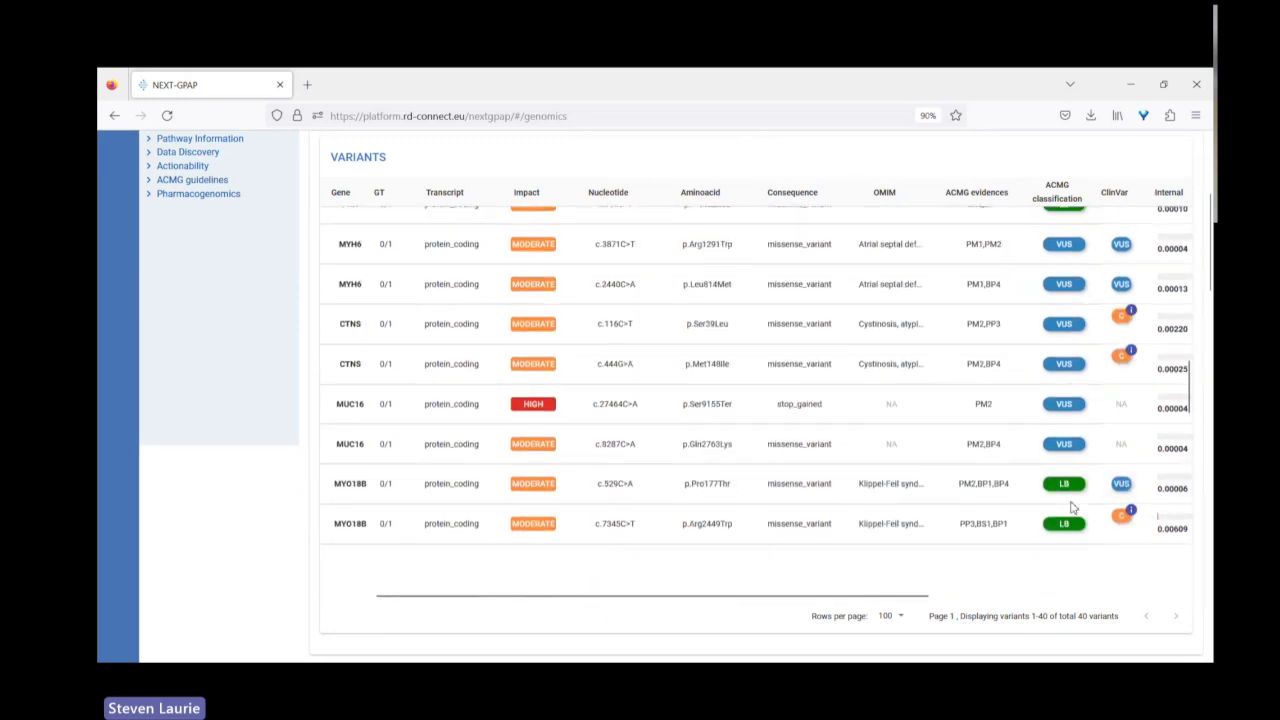
pyautogui.scroll(10, 1070, 500)
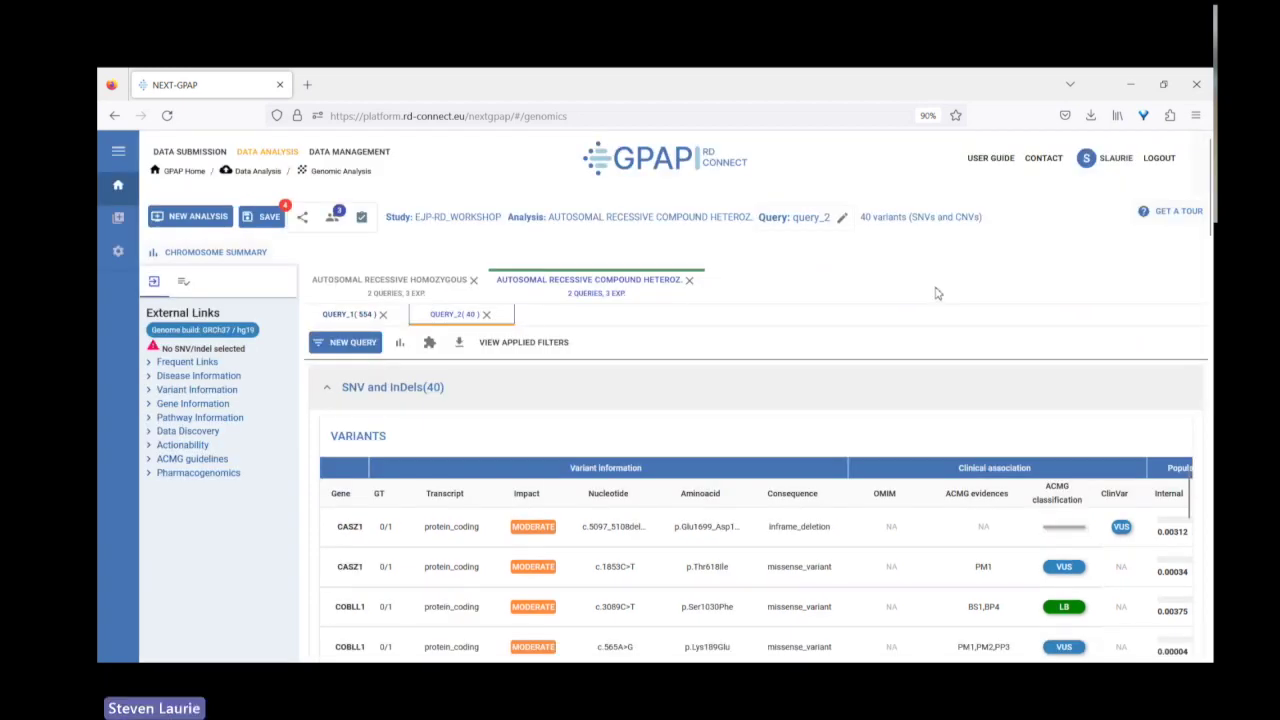
pyautogui.scroll(-3, 1037, 440)
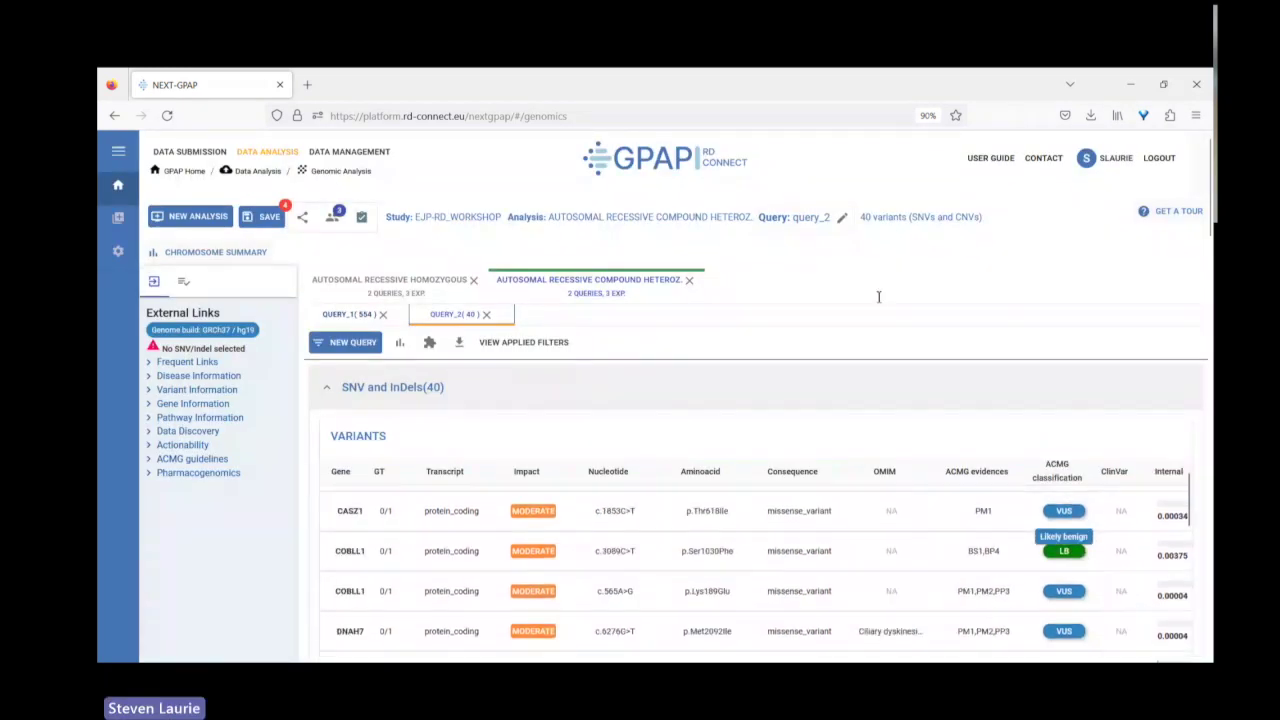
pyautogui.click(217, 224)
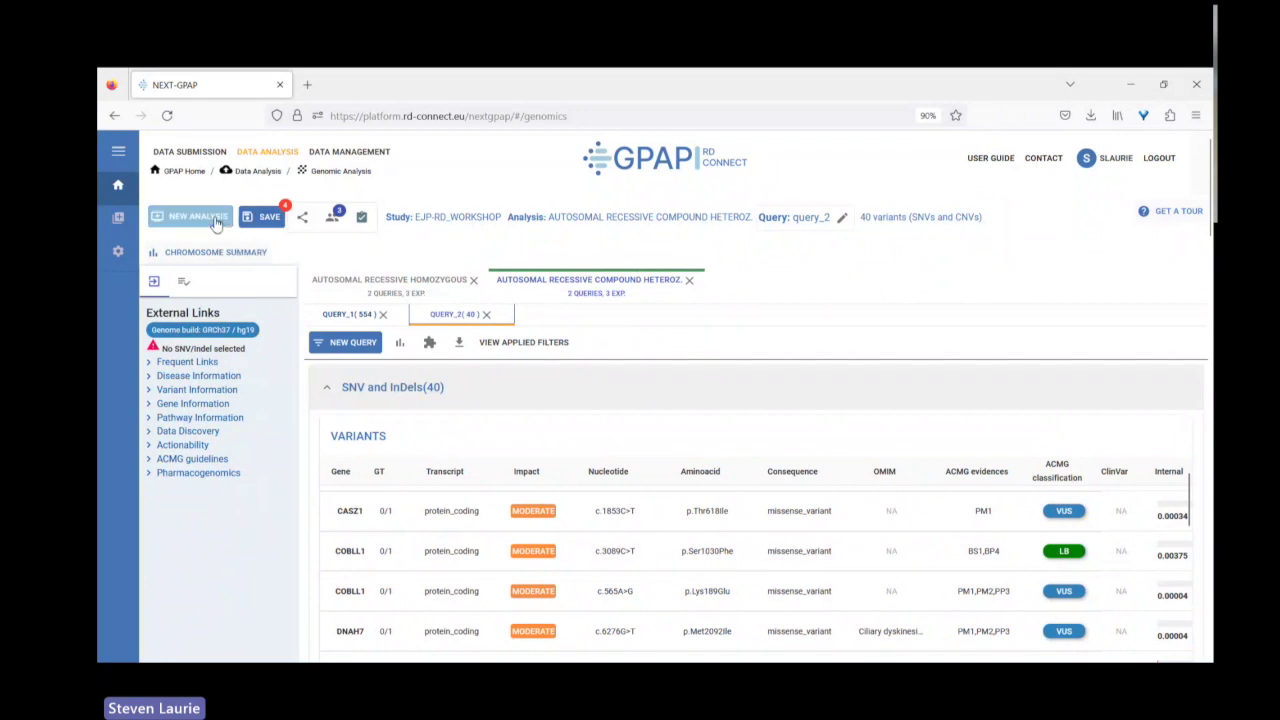
# Step: Read the index participant's PhenoStore case summary, then close it
pyautogui.click(332, 219)
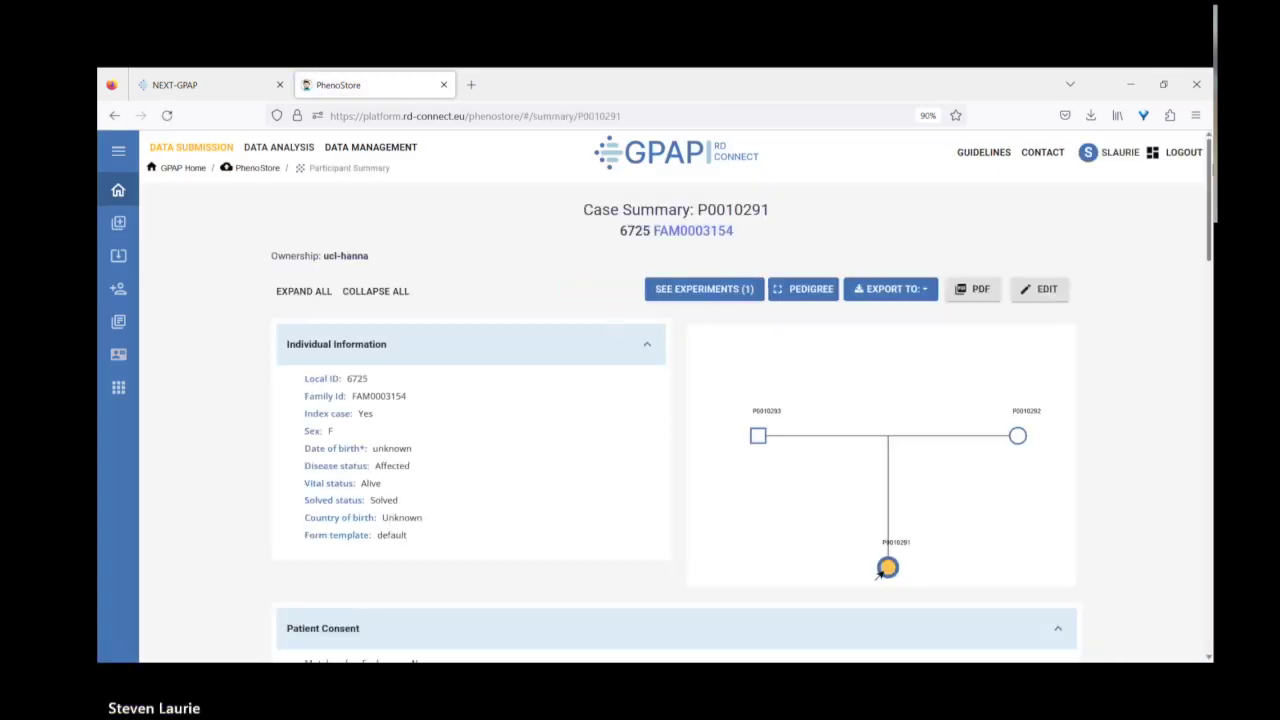
pyautogui.scroll(-1, 880, 570)
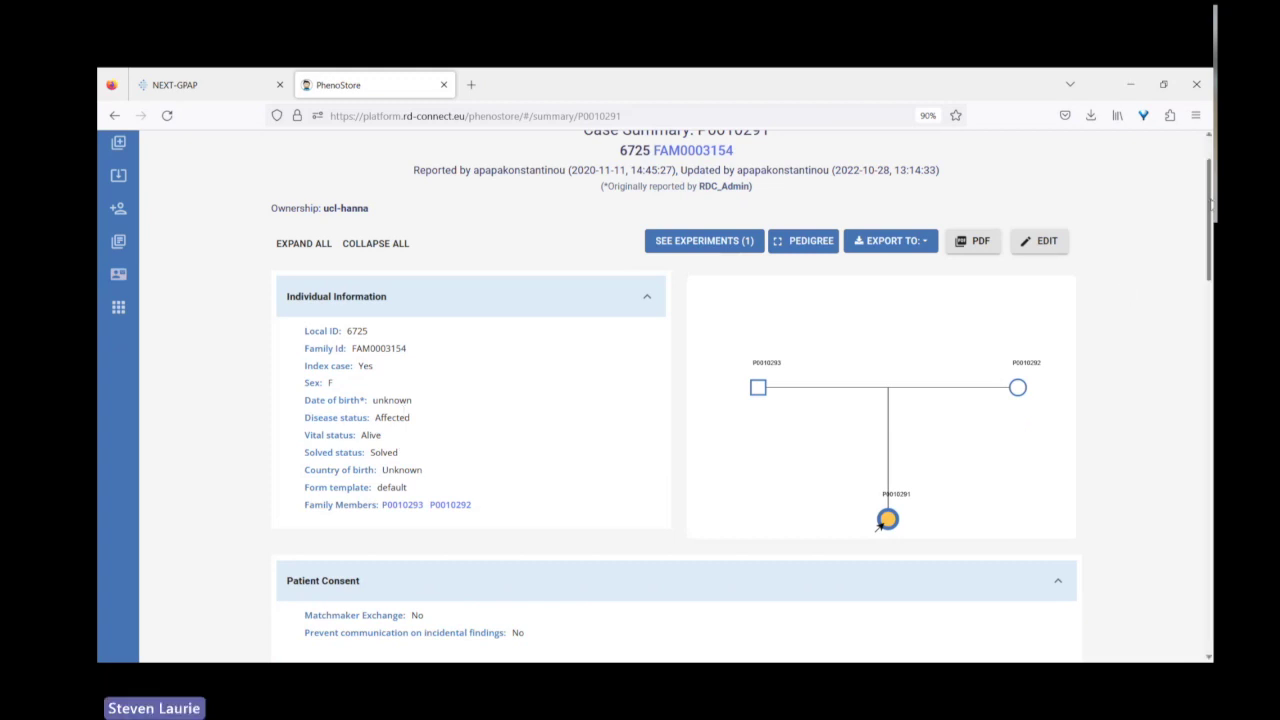
pyautogui.scroll(-4, 880, 525)
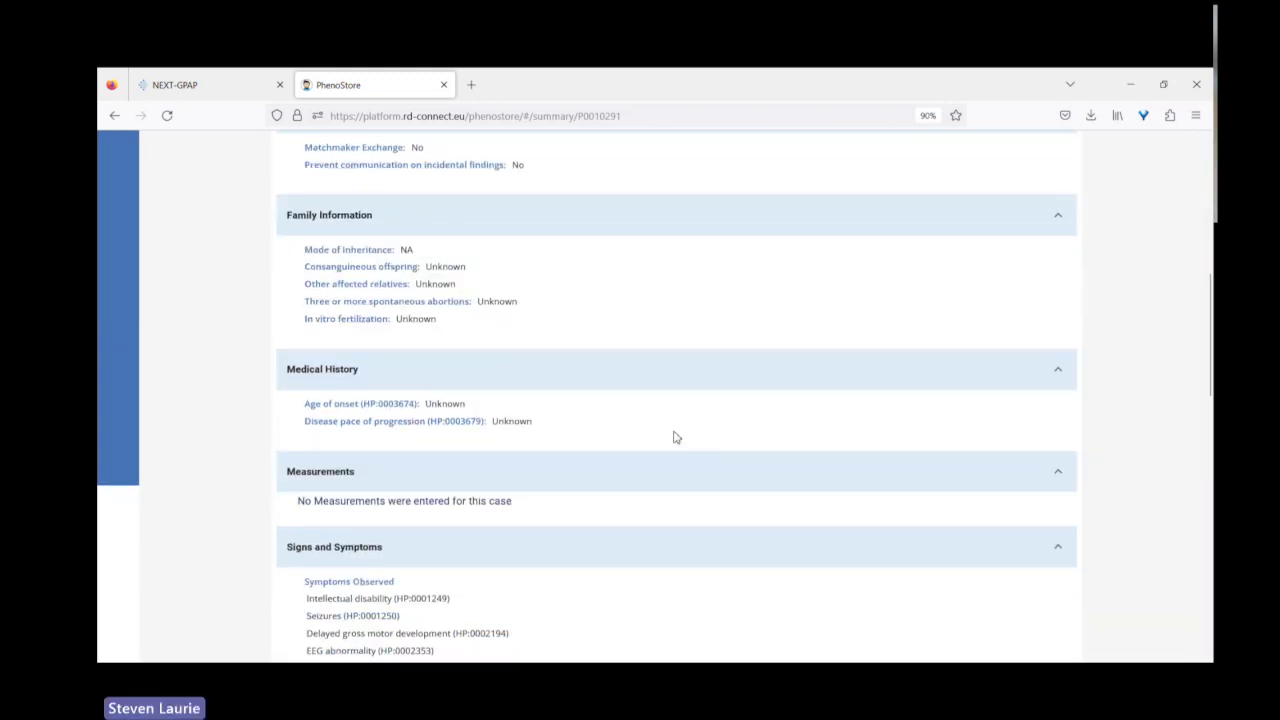
pyautogui.scroll(-1, 674, 434)
pyautogui.scroll(-1, 674, 437)
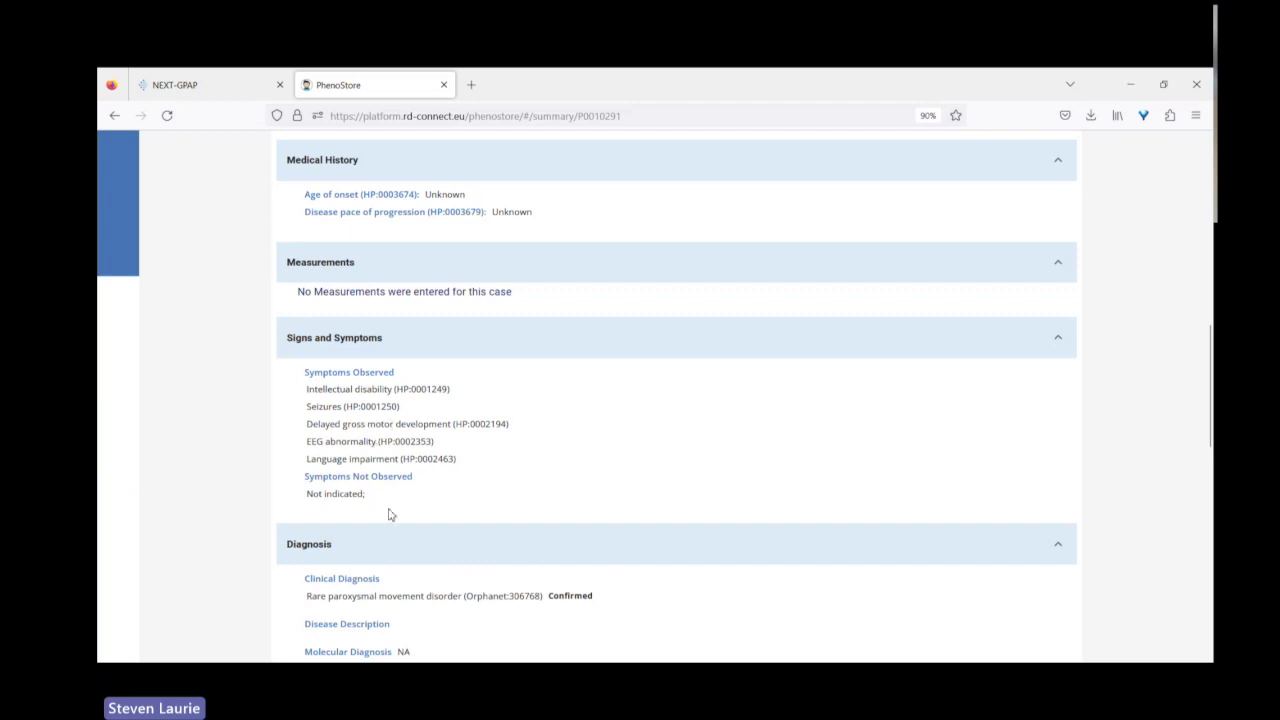
pyautogui.scroll(2, 606, 220)
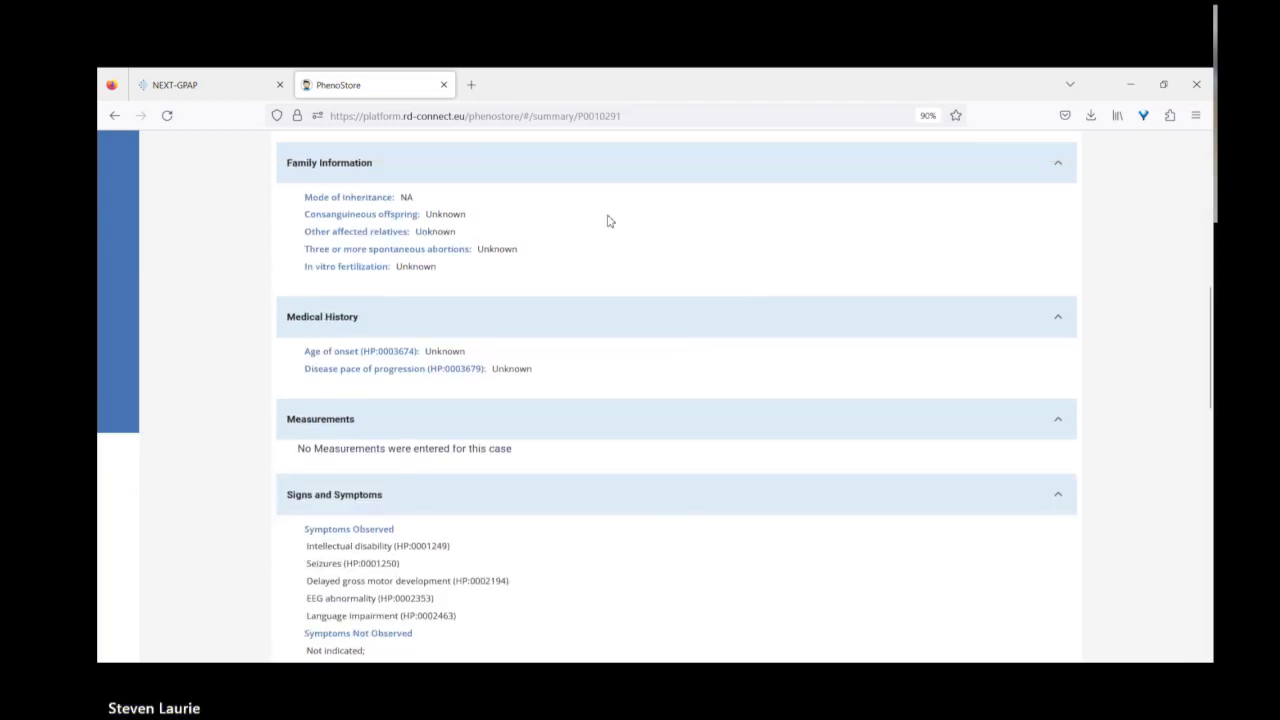
pyautogui.click(443, 85)
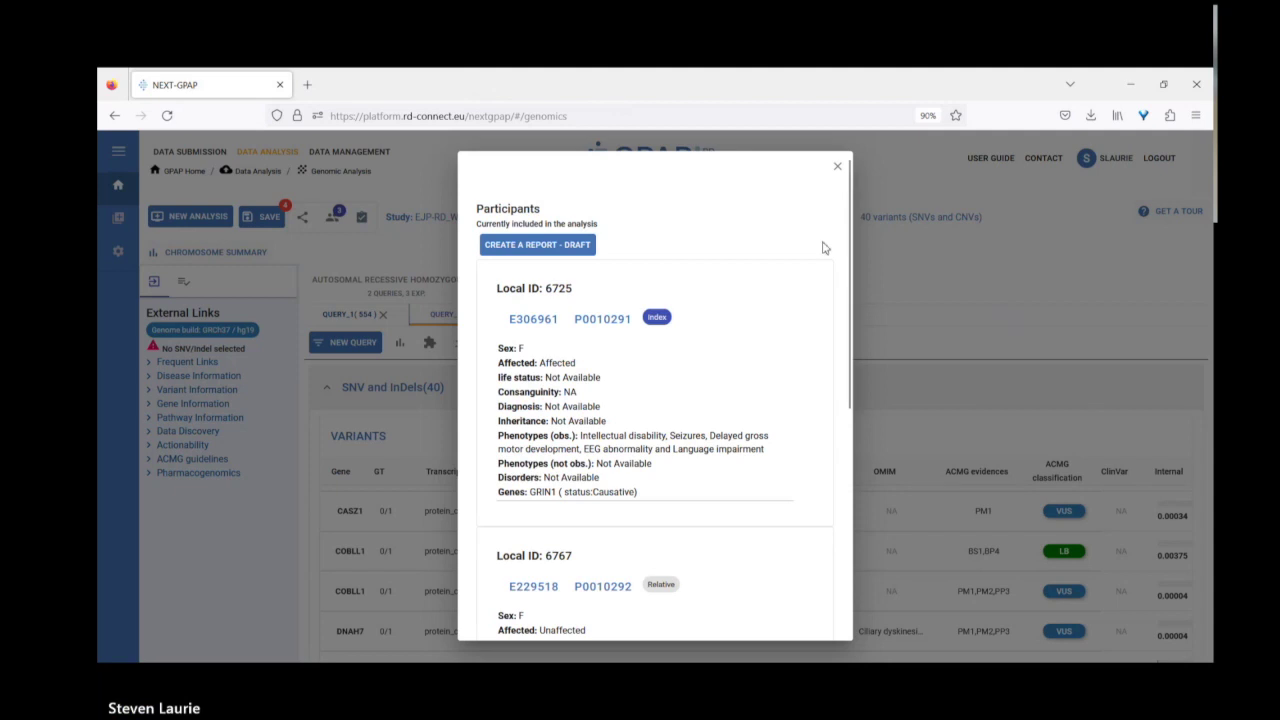
# Step: Create an Autosomal dominant de novo analysis on the current samples instead of autosomal recessive
pyautogui.click(837, 166)
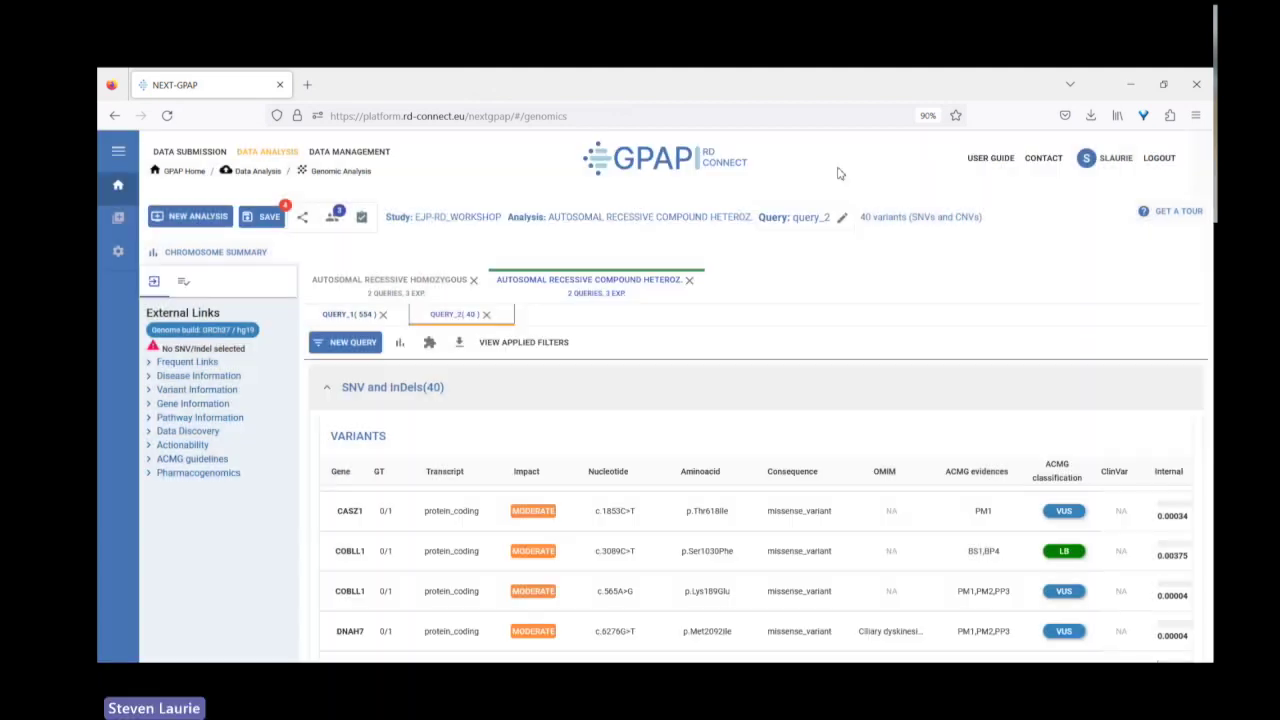
pyautogui.click(201, 219)
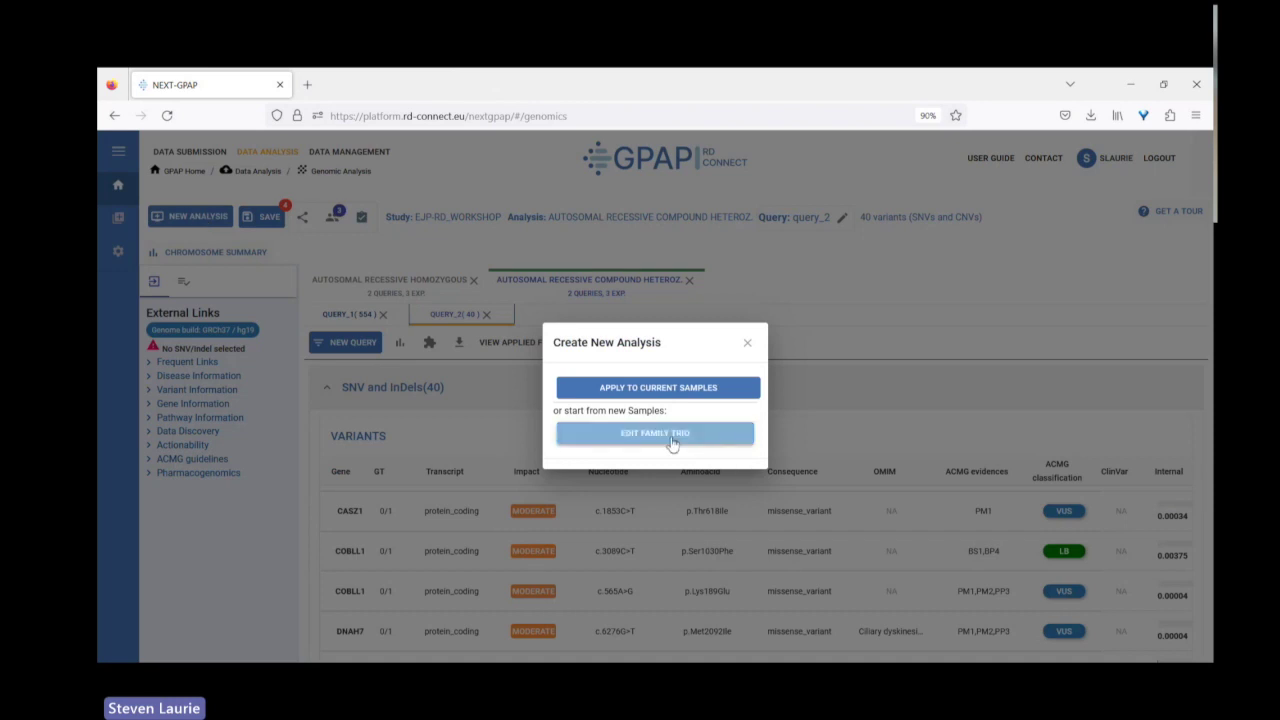
pyautogui.click(673, 392)
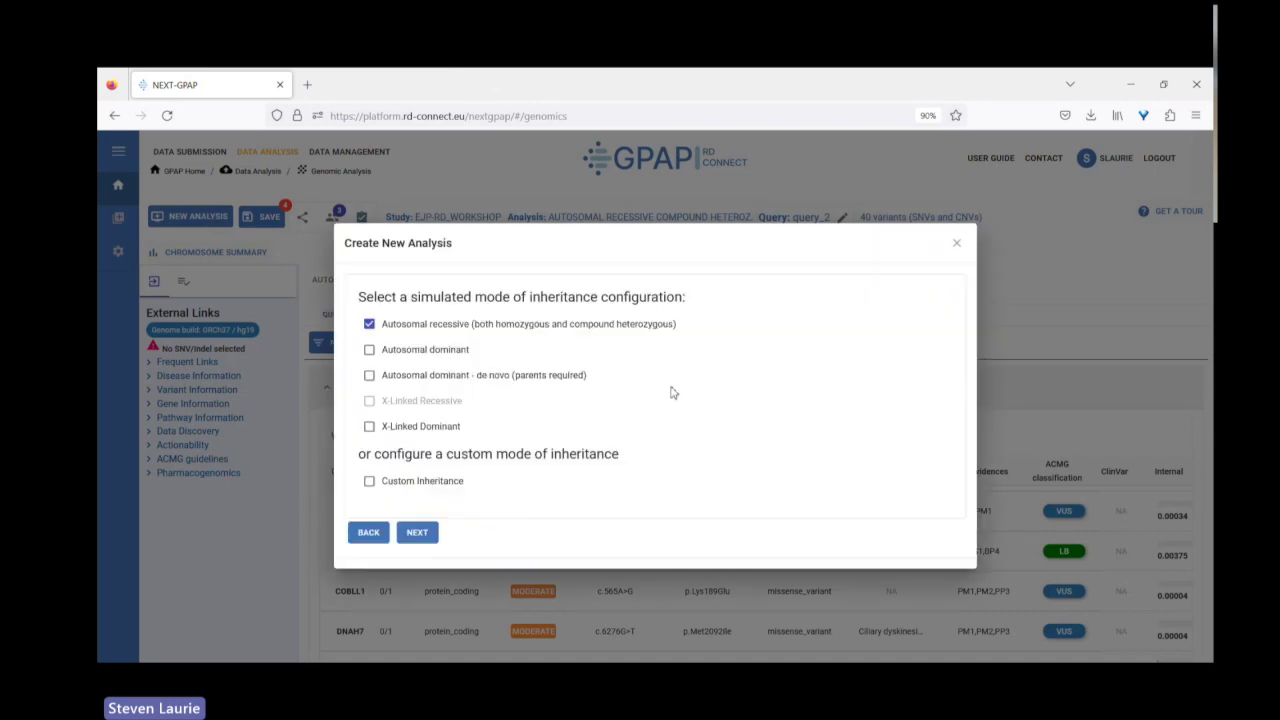
pyautogui.click(370, 326)
pyautogui.click(369, 375)
pyautogui.click(420, 536)
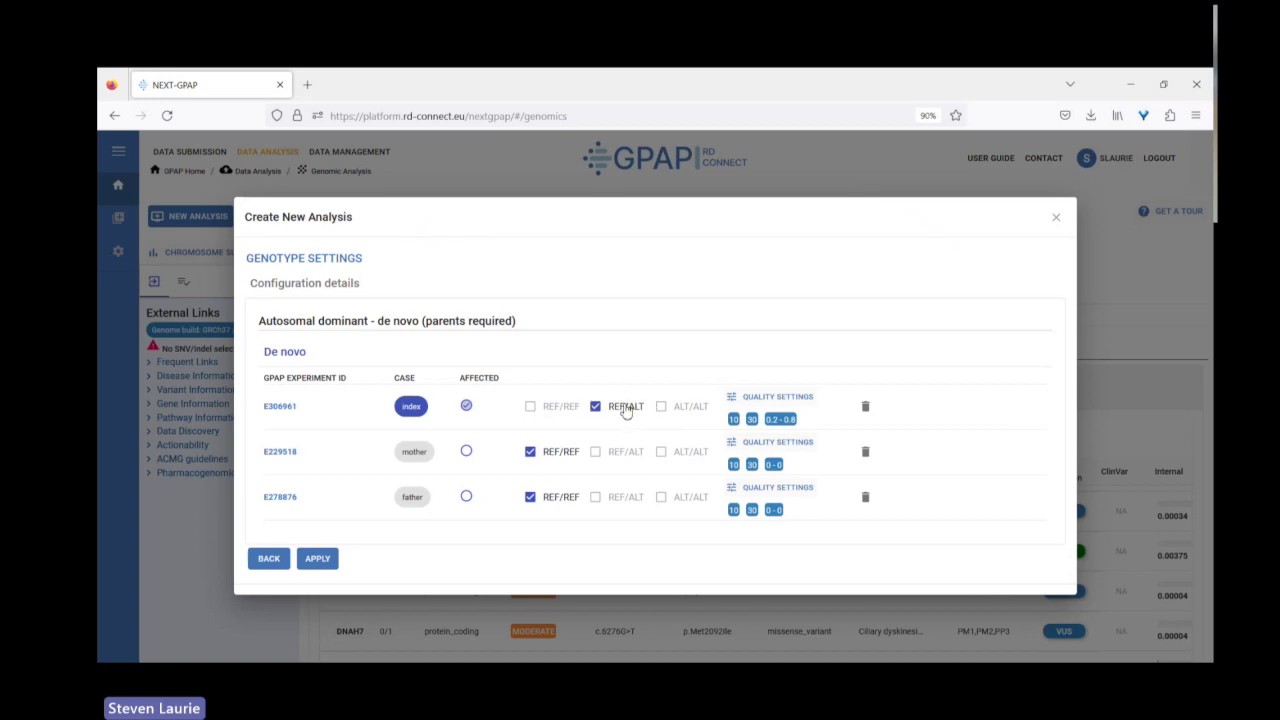
pyautogui.click(317, 560)
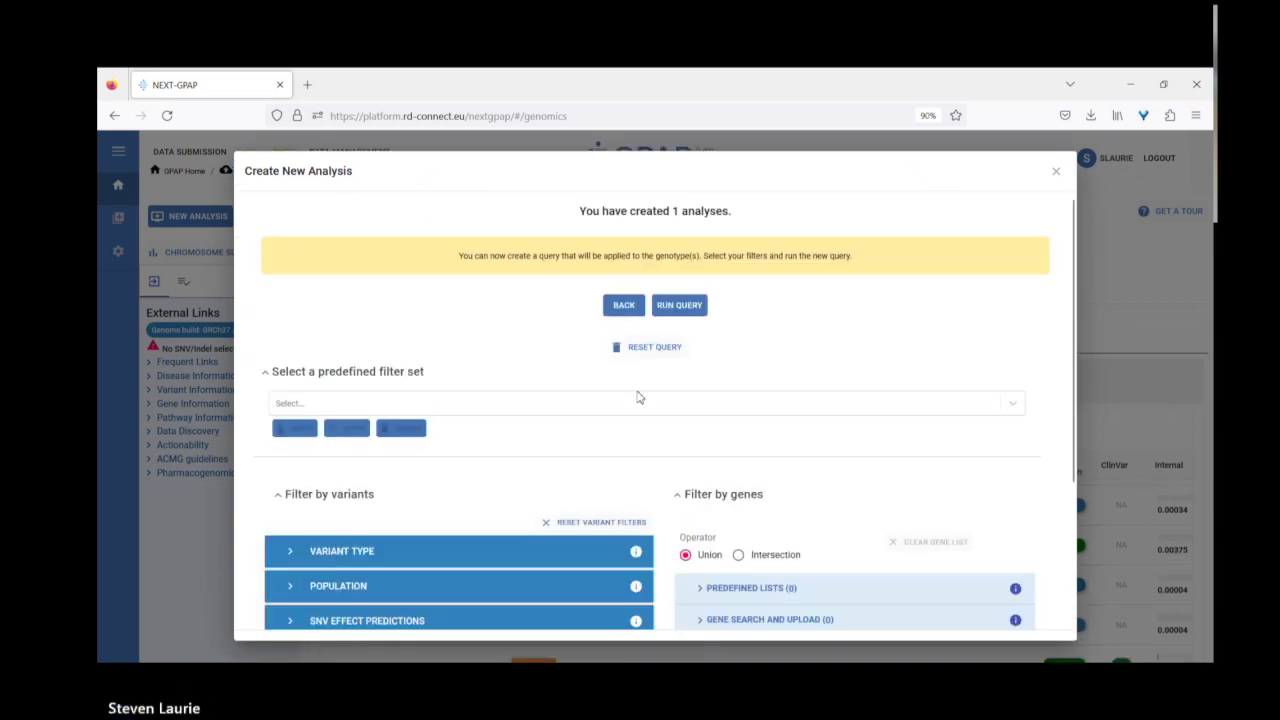
# Step: Run the de novo query and browse its 9 variants, including GRIN1
pyautogui.click(680, 310)
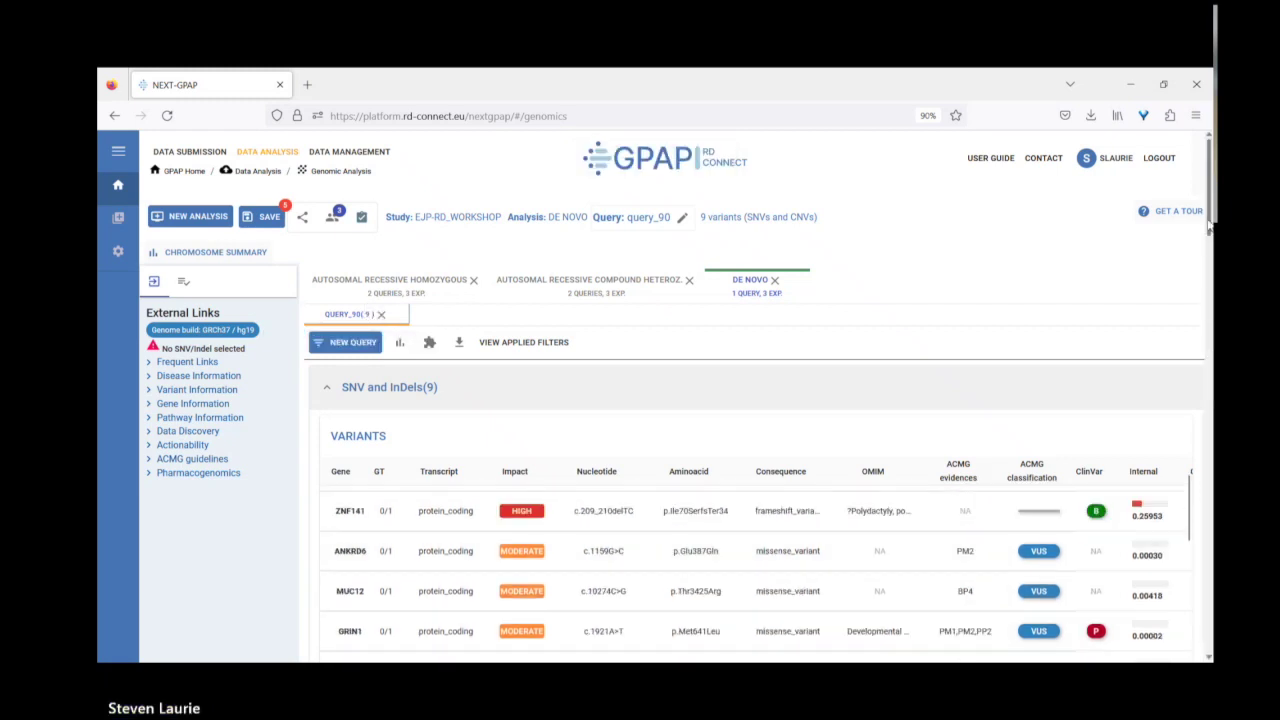
pyautogui.scroll(-5, 1200, 250)
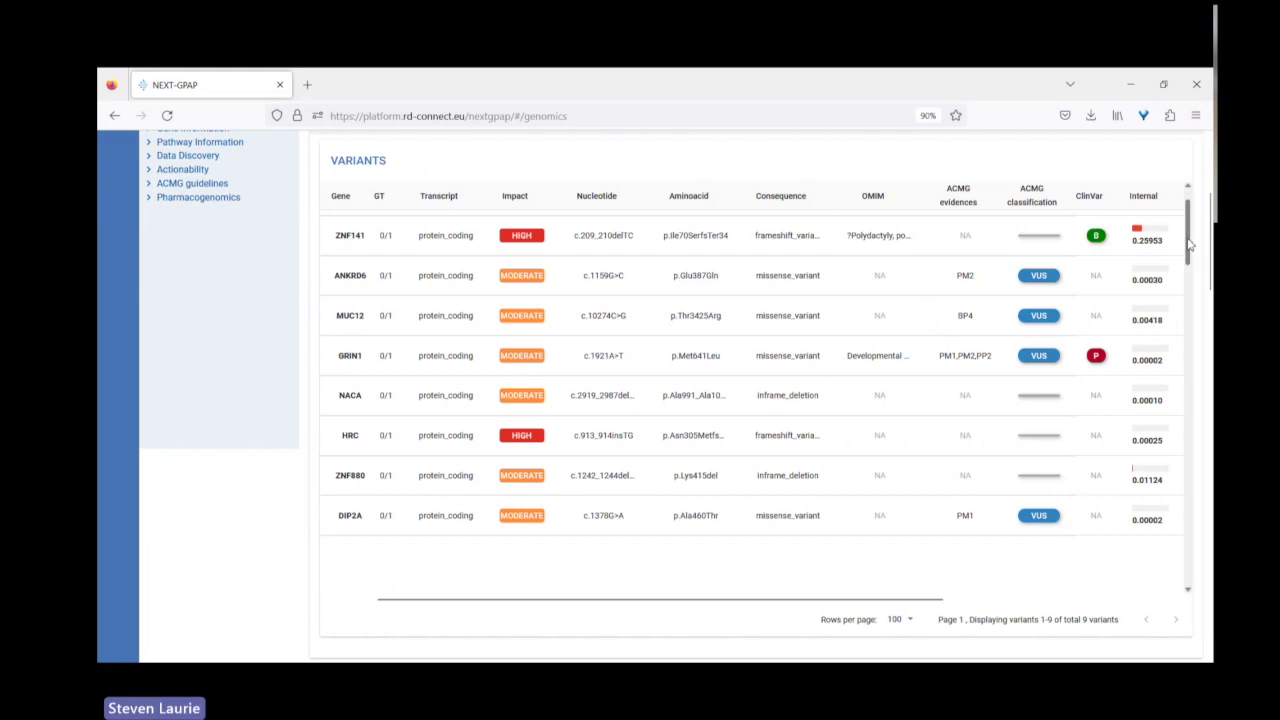
pyautogui.moveTo(1190, 243)
pyautogui.mouseDown()
pyautogui.moveTo(1190, 262)
pyautogui.moveTo(1194, 240)
pyautogui.mouseUp()
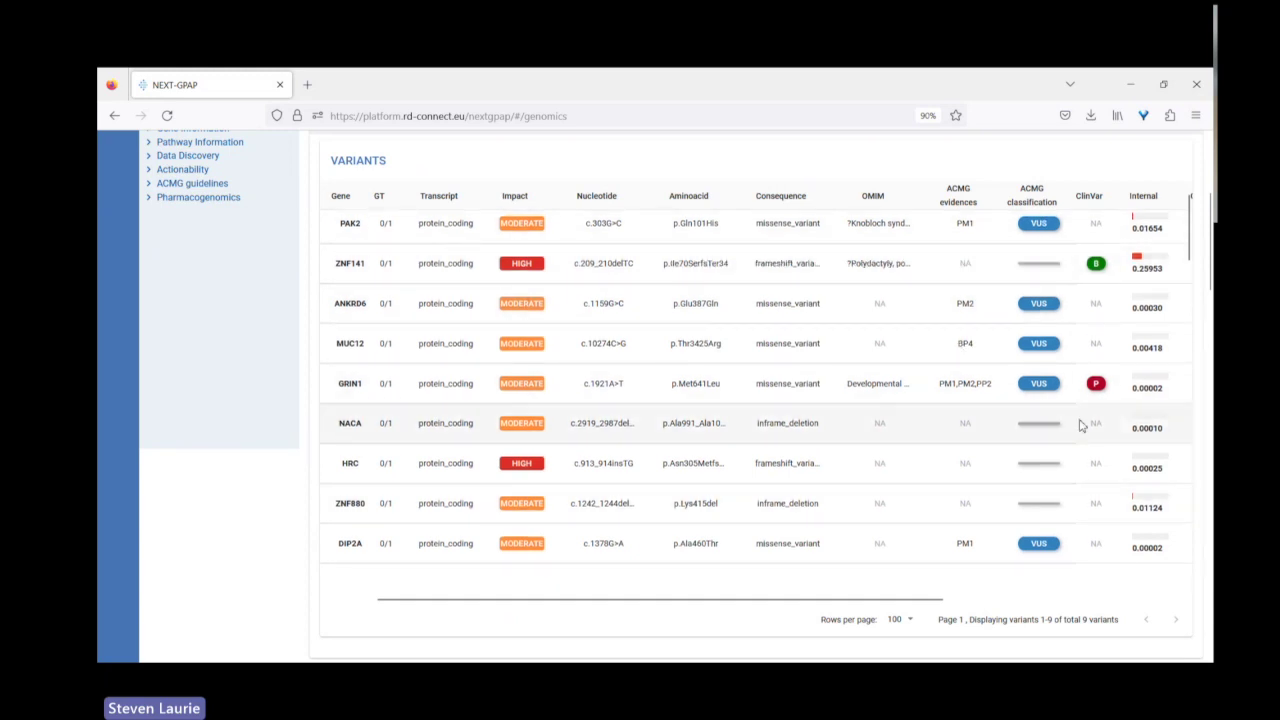
pyautogui.moveTo(1096, 385)
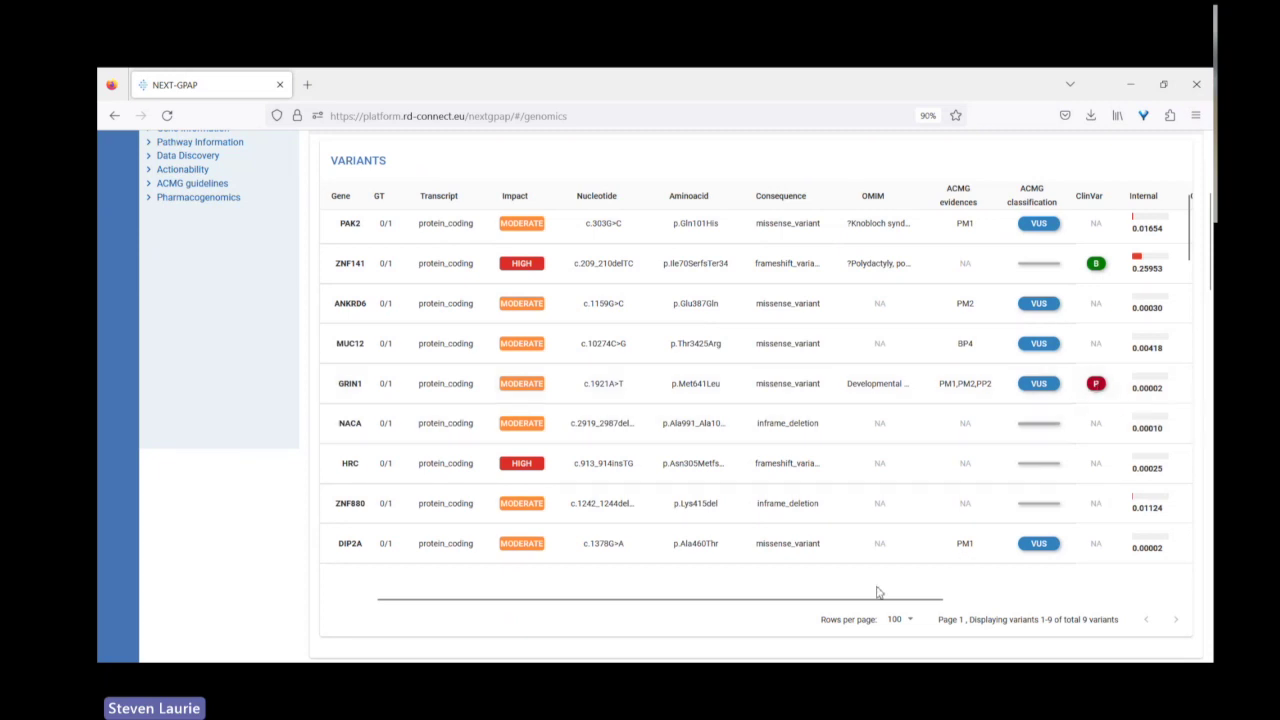
pyautogui.moveTo(877, 600); pyautogui.dragTo(983, 603)
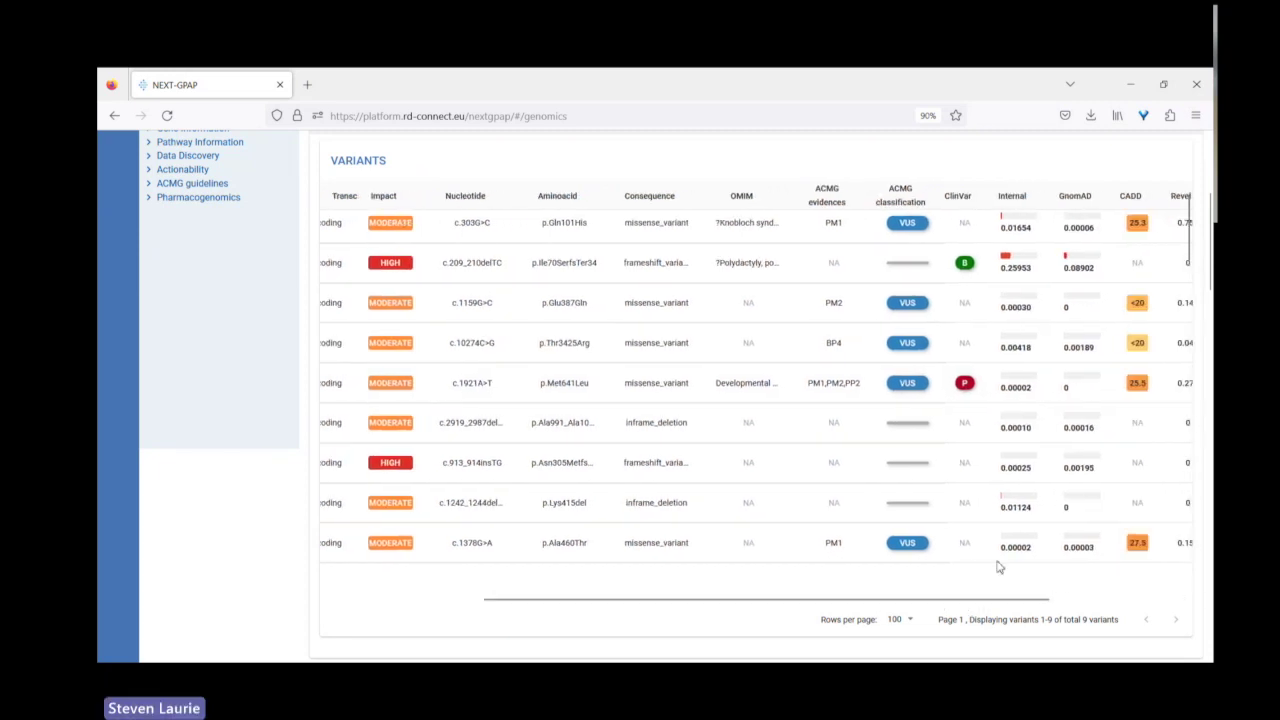
# Step: Open the ZNF141 frameshift variant's details, then the Filter Panel for a new query
pyautogui.click(1007, 268)
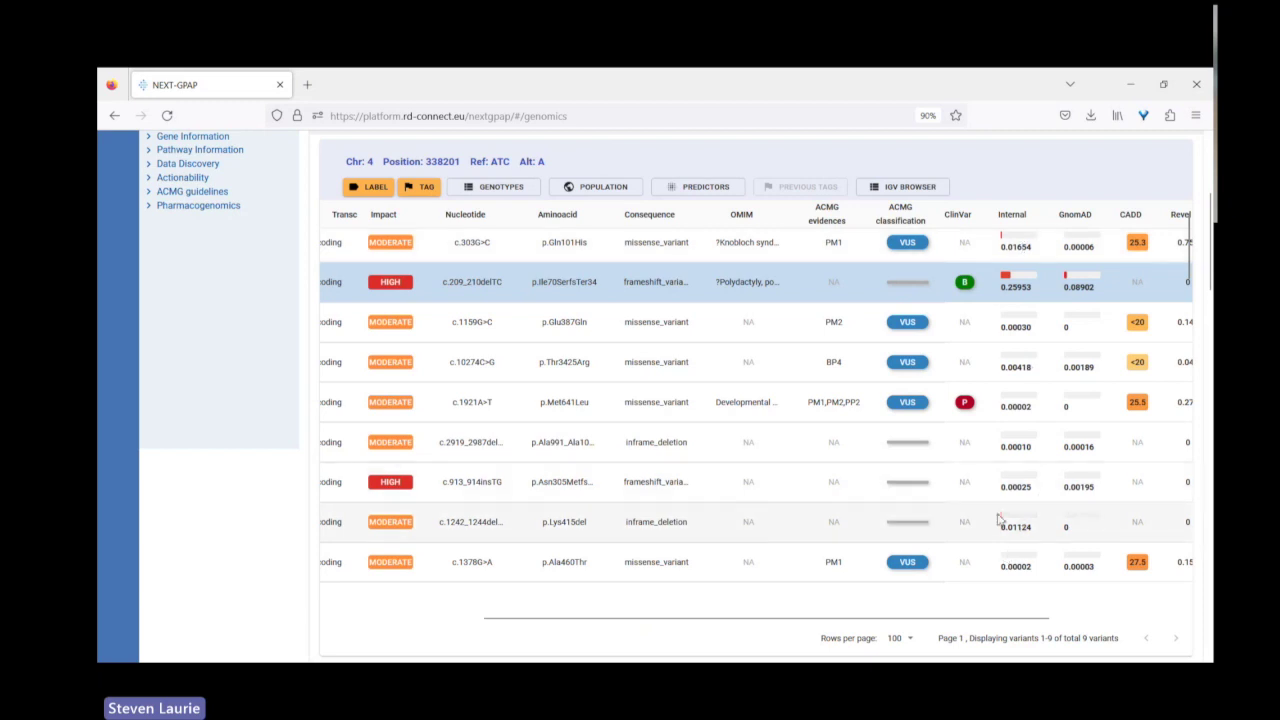
pyautogui.moveTo(848, 621); pyautogui.dragTo(728, 477)
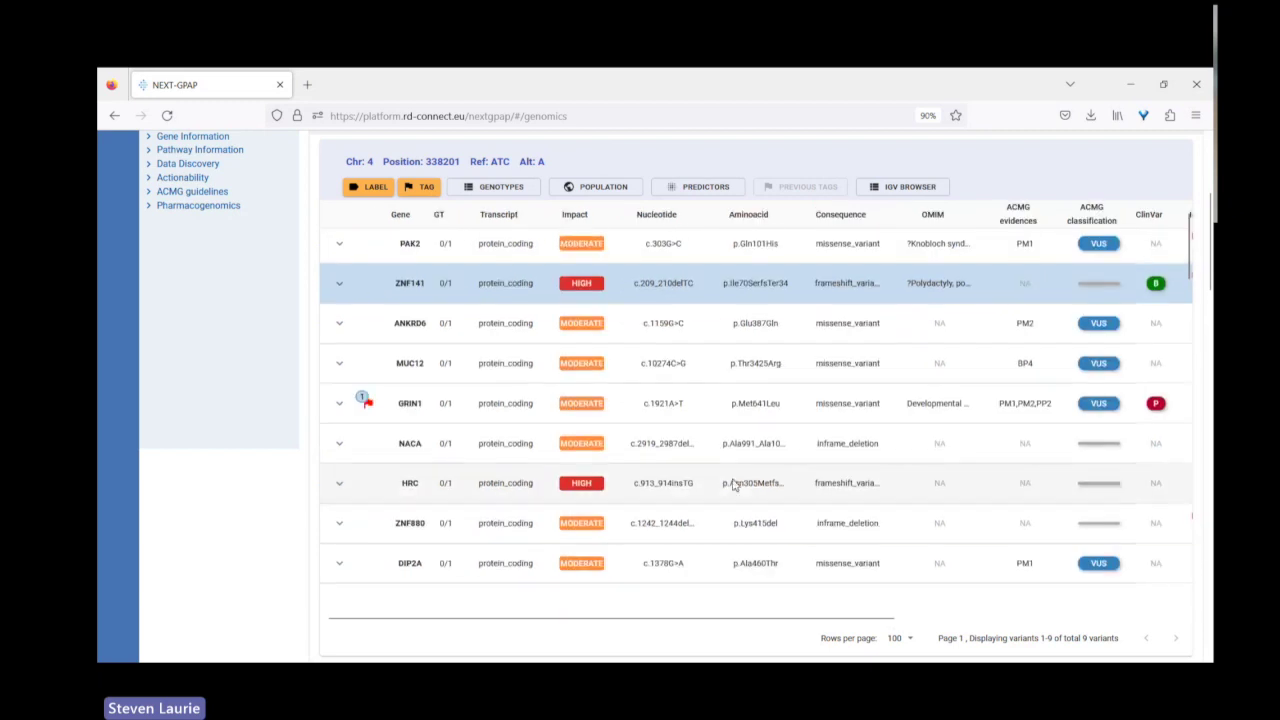
pyautogui.scroll(3, 774, 480)
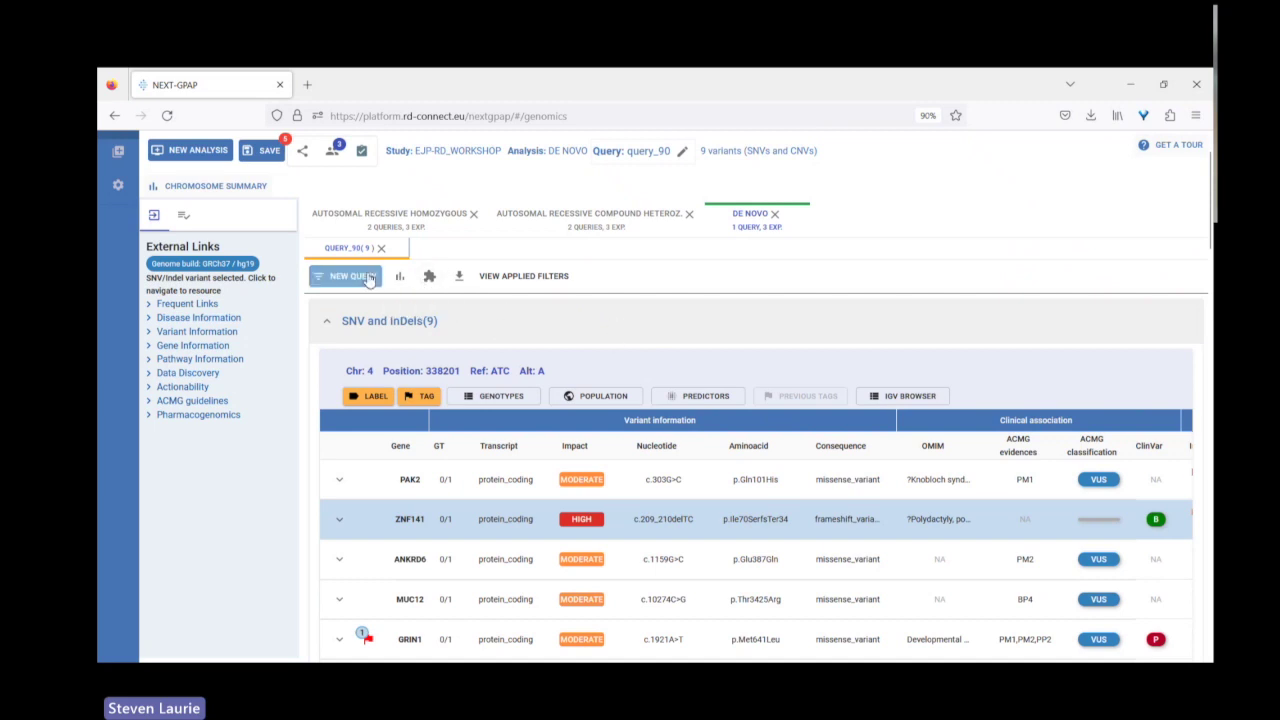
pyautogui.click(371, 280)
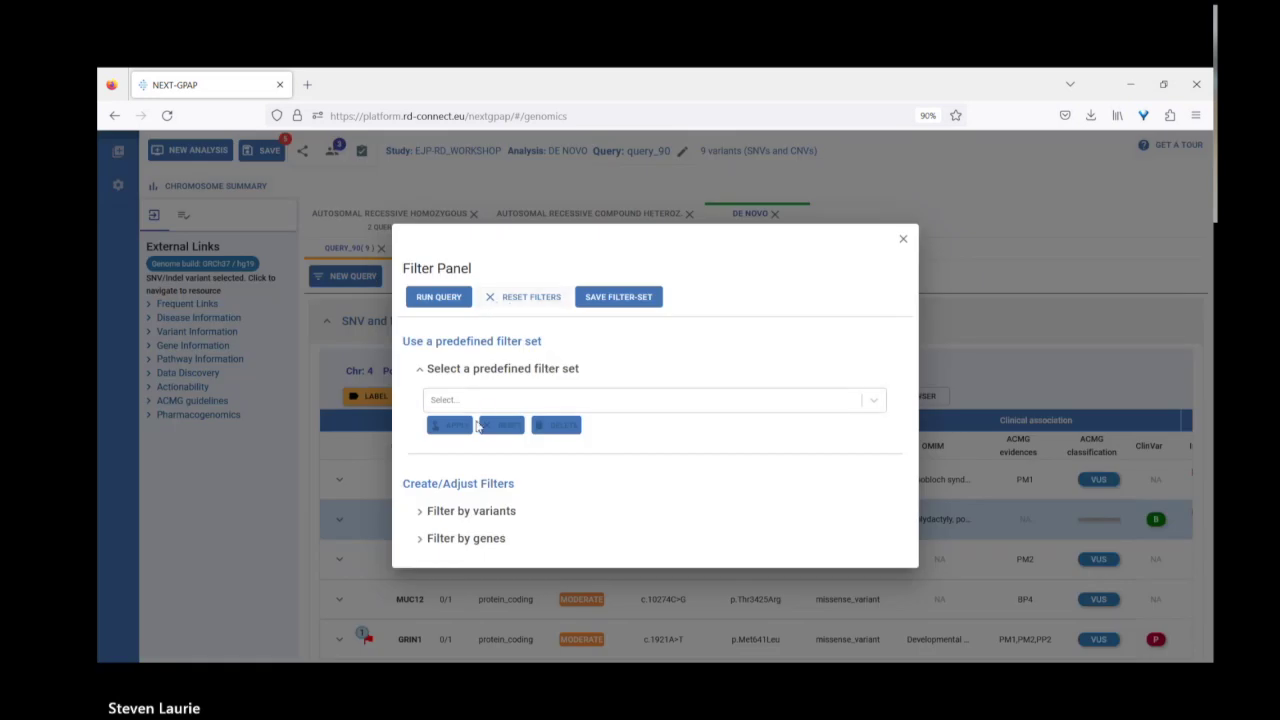
# Step: Limit GnomAD AF and internal frequency to 0.0004 under Population filters and run the query
pyautogui.click(471, 512)
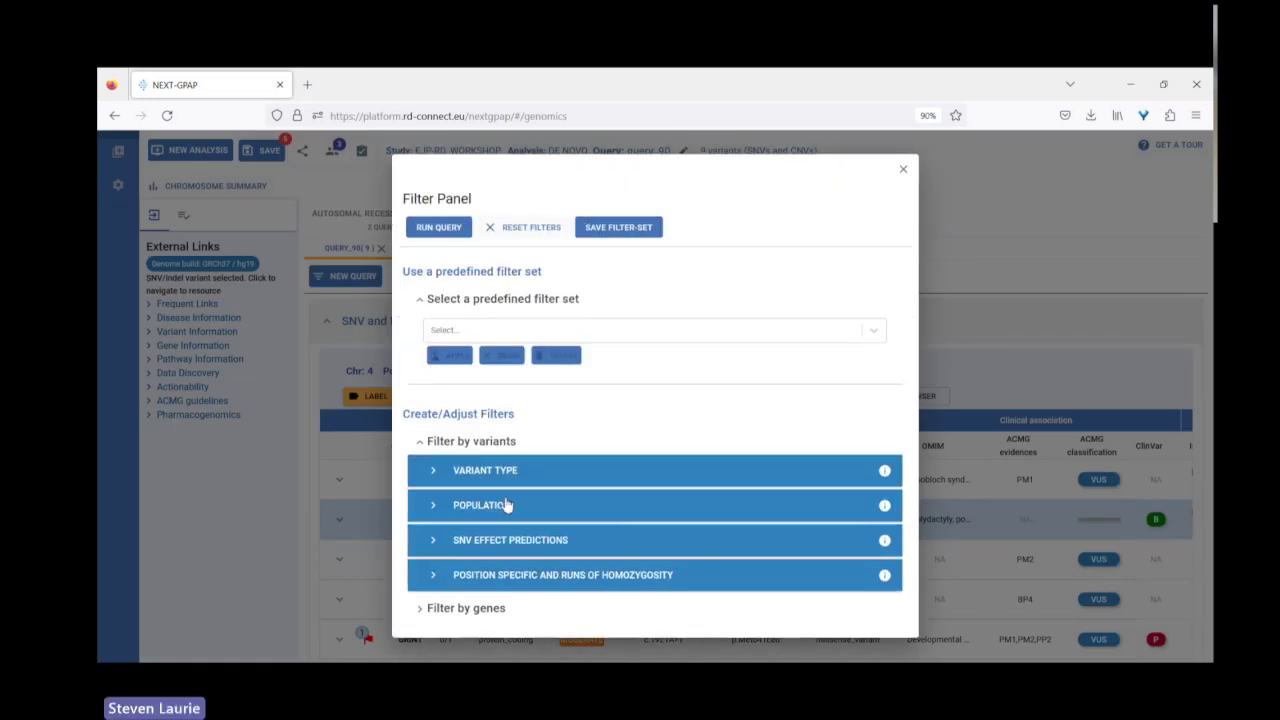
pyautogui.click(509, 504)
pyautogui.scroll(-3, 509, 504)
pyautogui.click(637, 428)
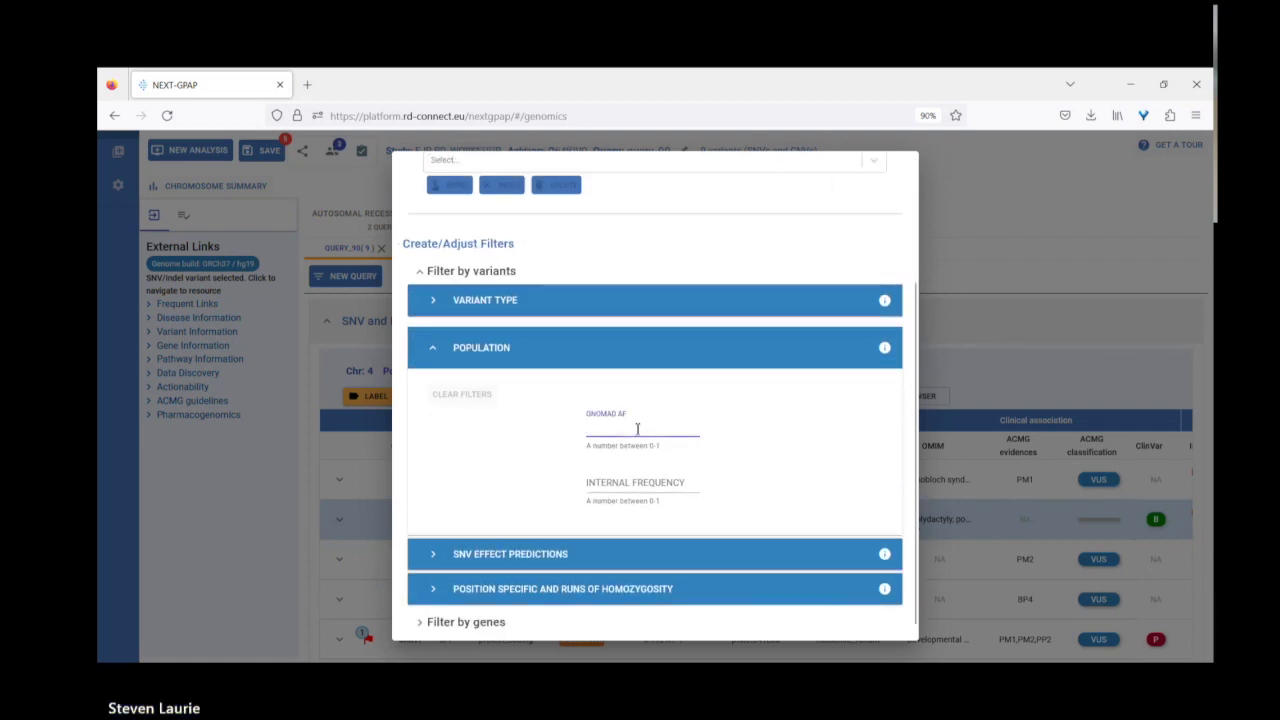
pyautogui.write('0.0004')
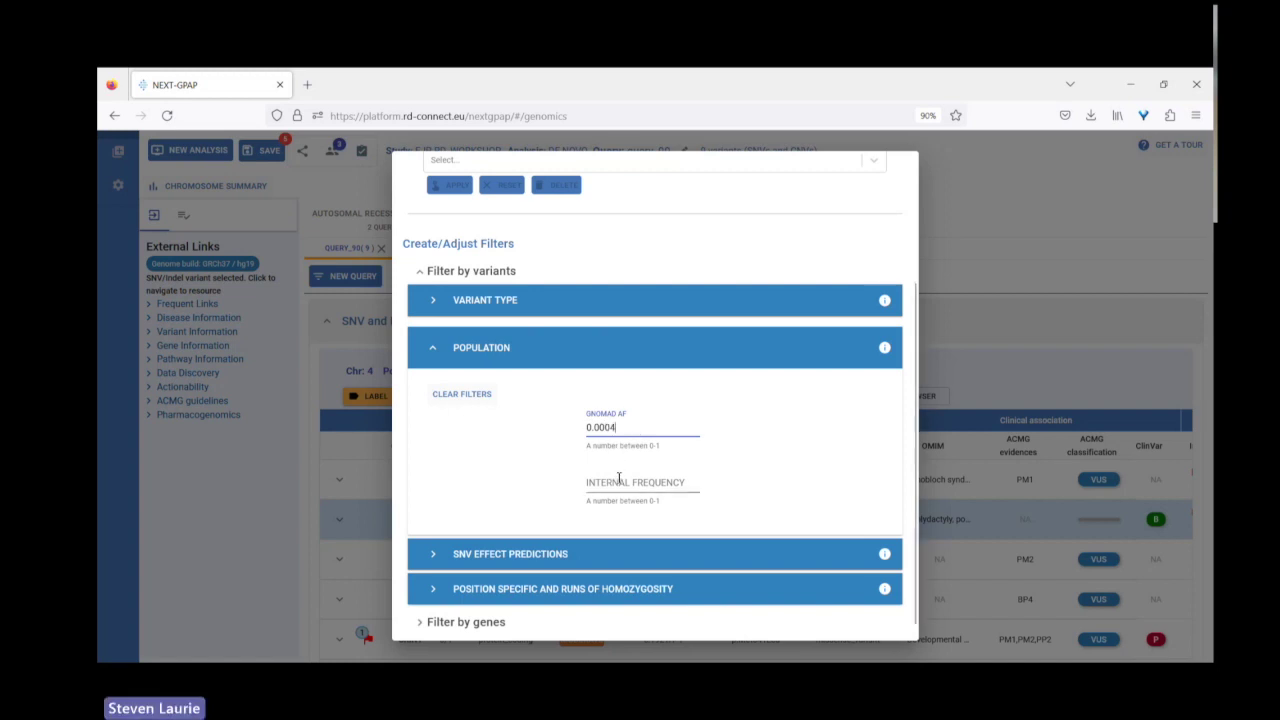
pyautogui.click(619, 482)
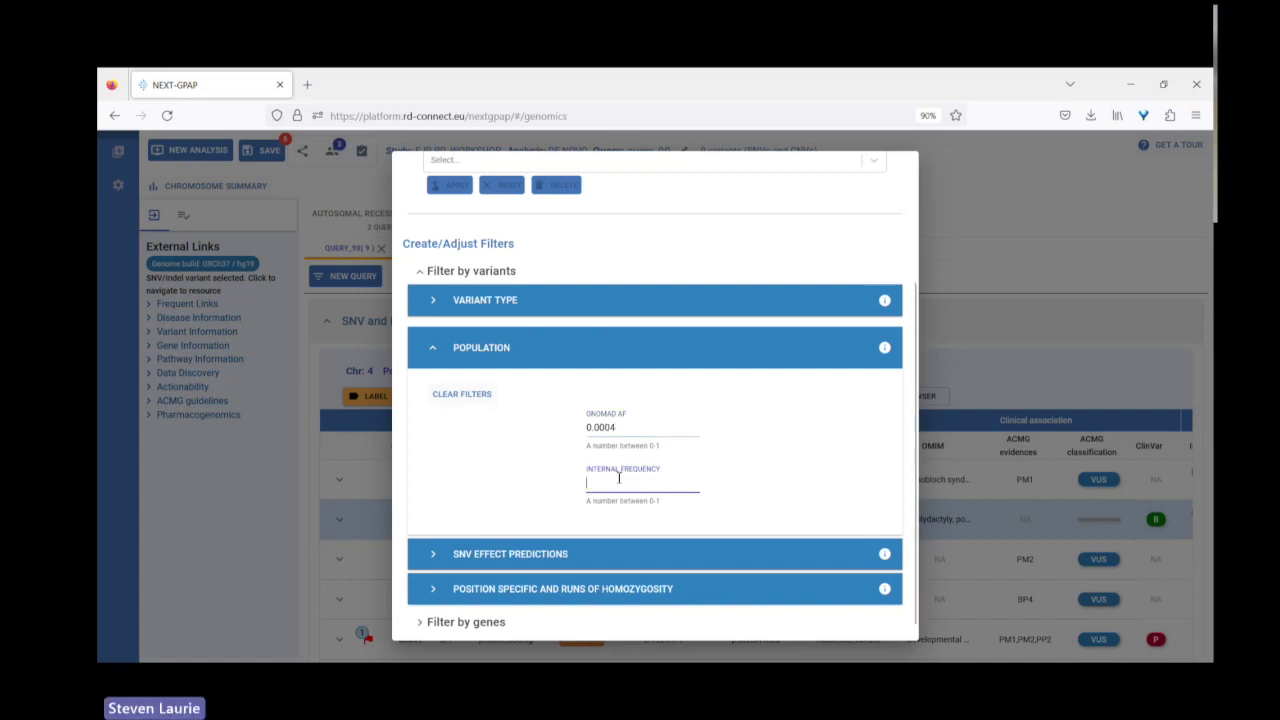
pyautogui.write('0')
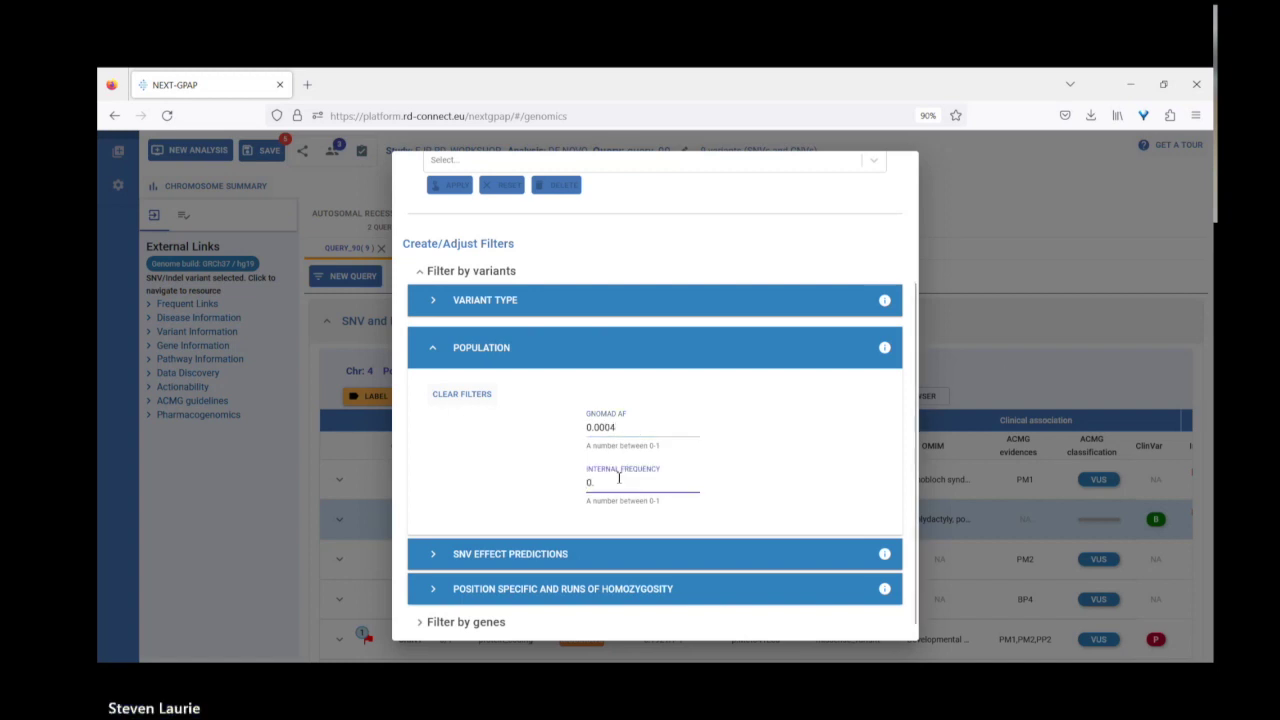
pyautogui.write('.0004')
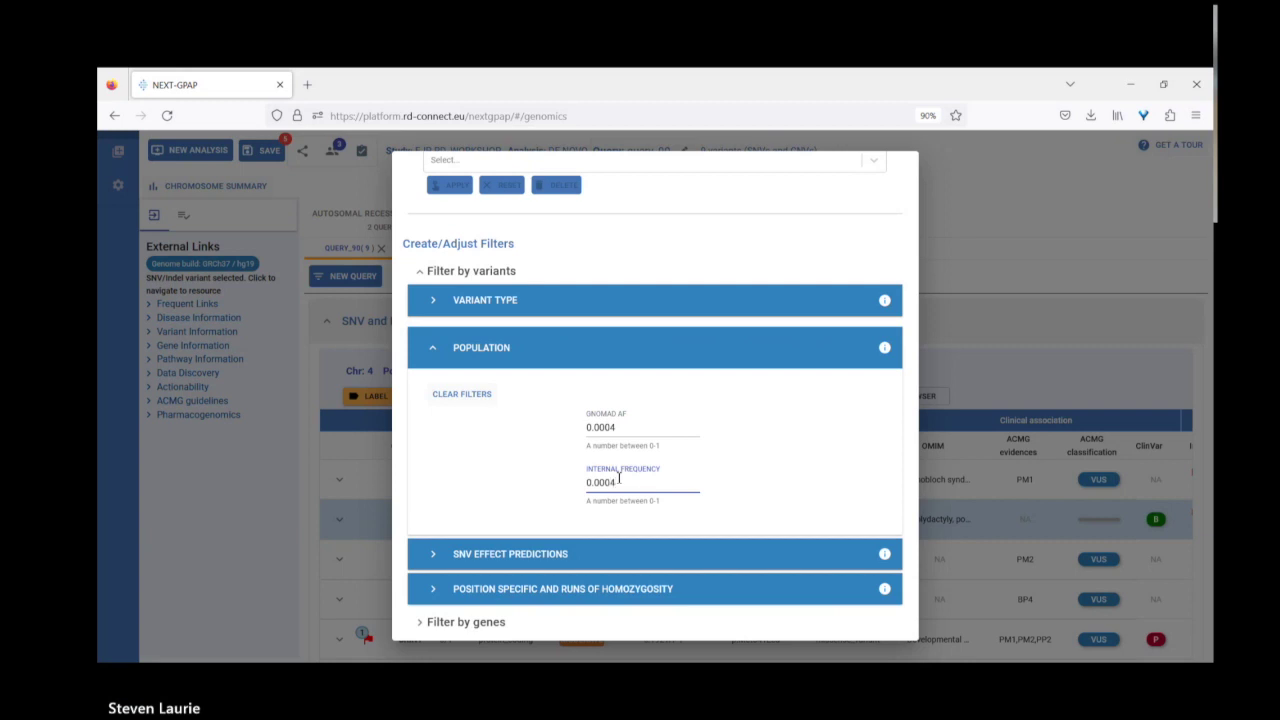
pyautogui.scroll(3, 560, 249)
pyautogui.click(445, 225)
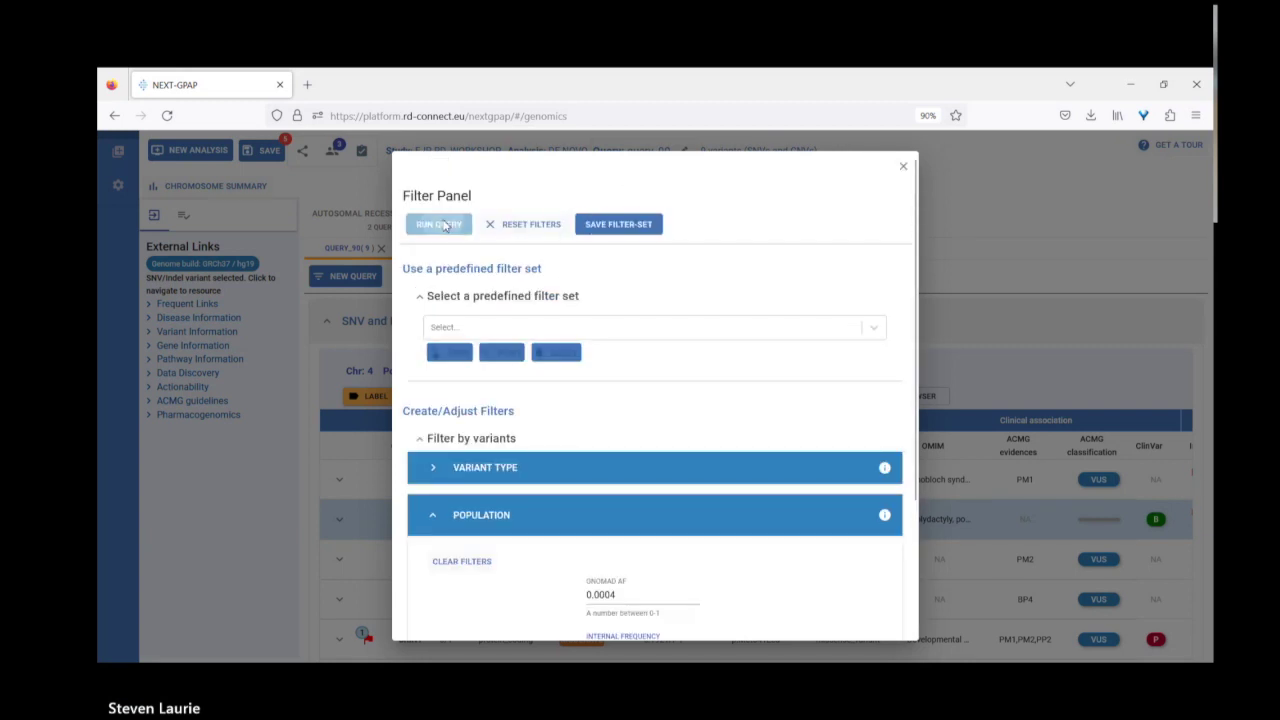
# Step: Select the GRIN1 variant and expand Frequent Links under its External Links
pyautogui.scroll(-3, 865, 368)
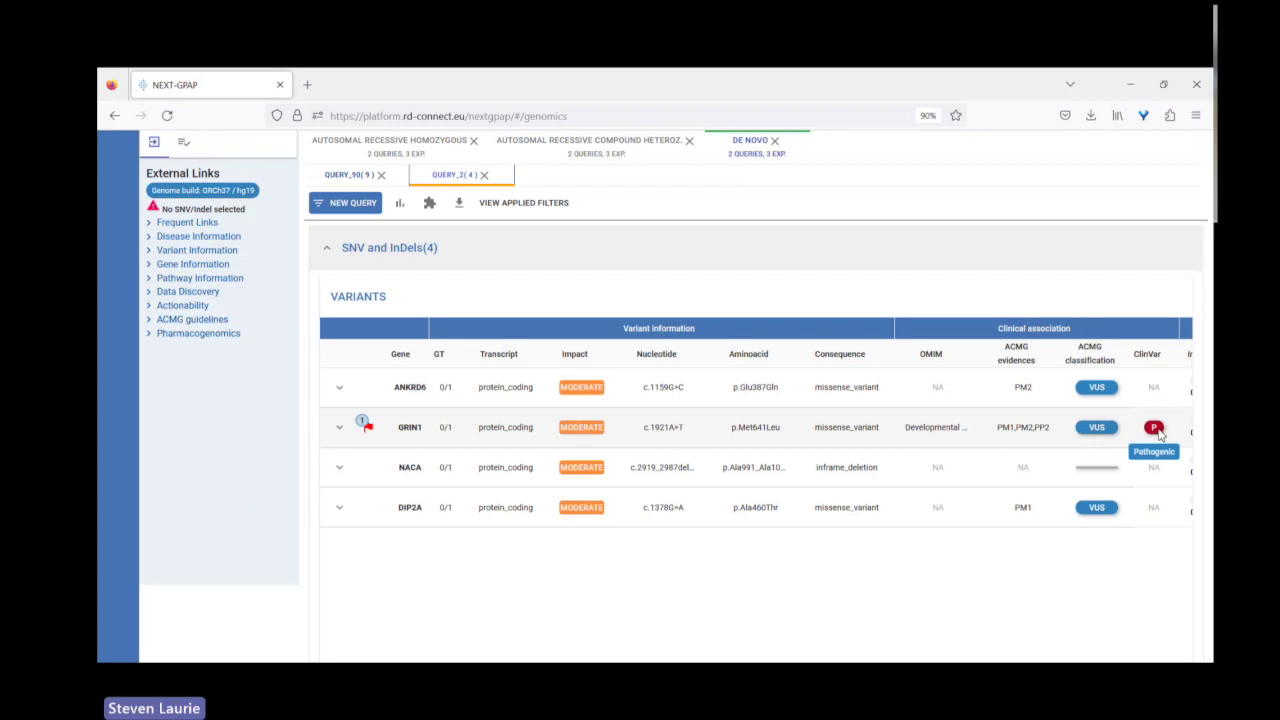
pyautogui.click(475, 435)
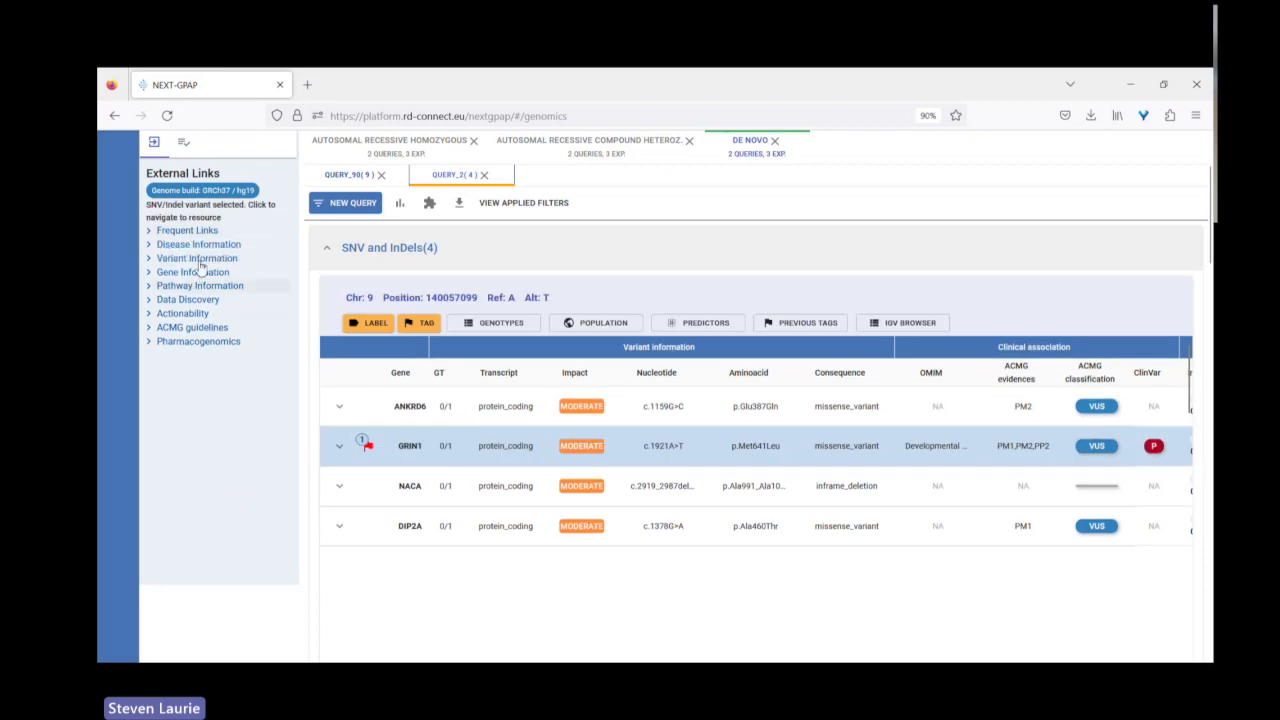
pyautogui.moveTo(194, 330); pyautogui.dragTo(195, 345)
pyautogui.click(196, 343)
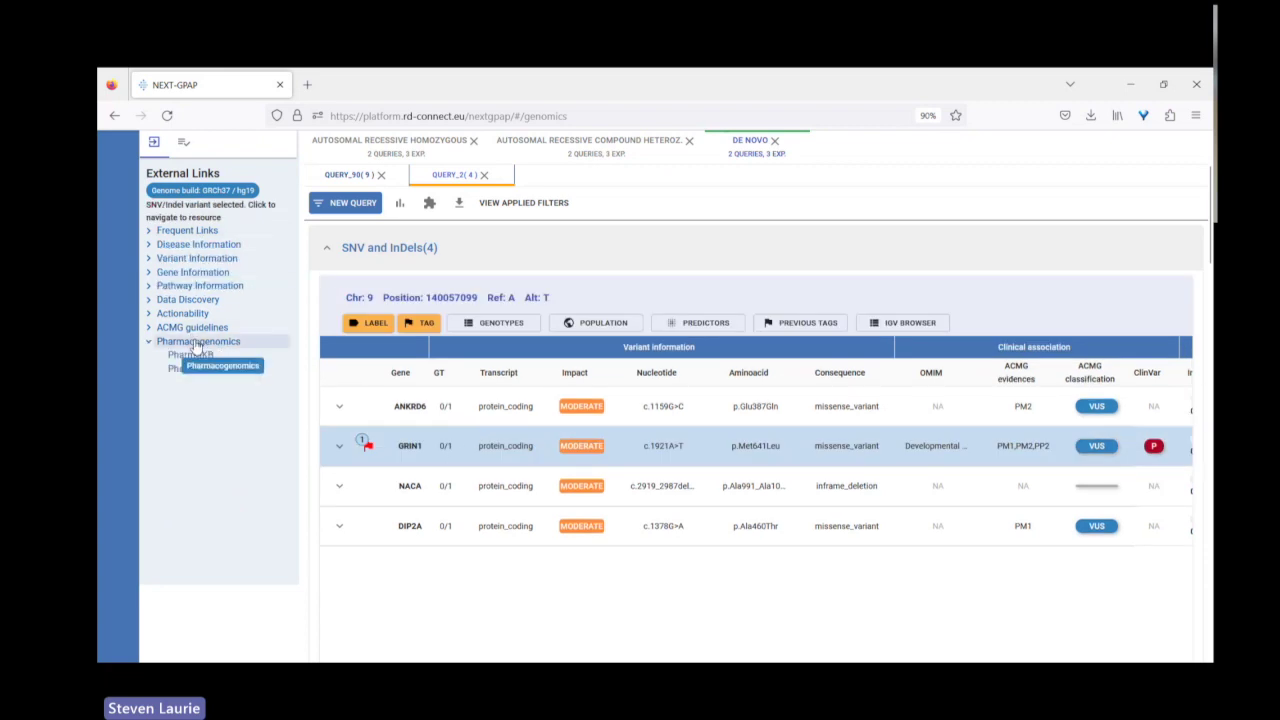
pyautogui.click(188, 299)
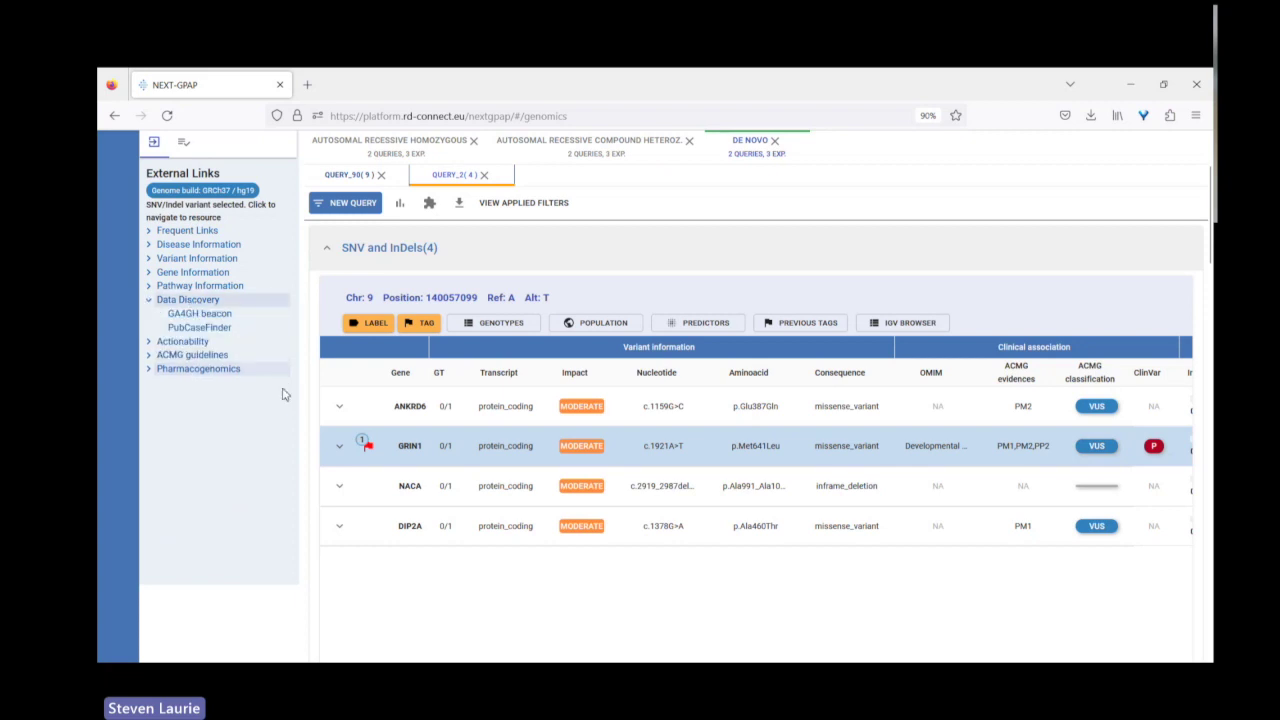
pyautogui.click(200, 300)
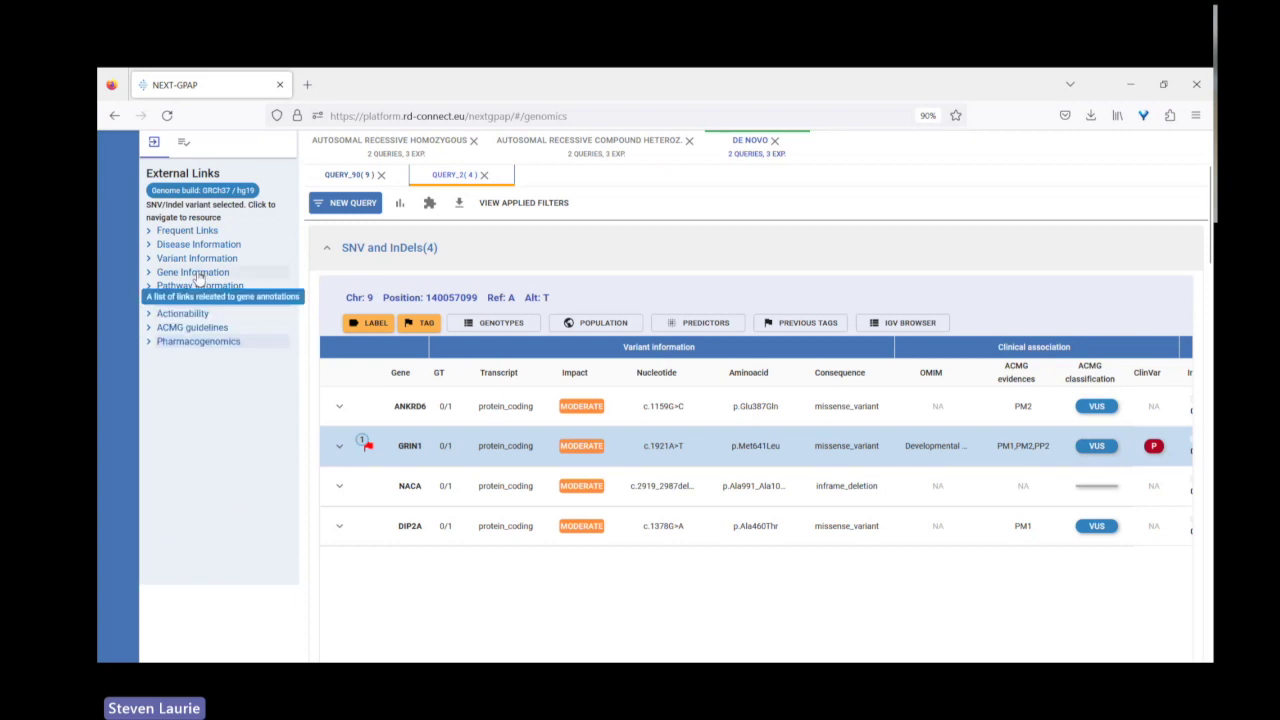
pyautogui.click(198, 275)
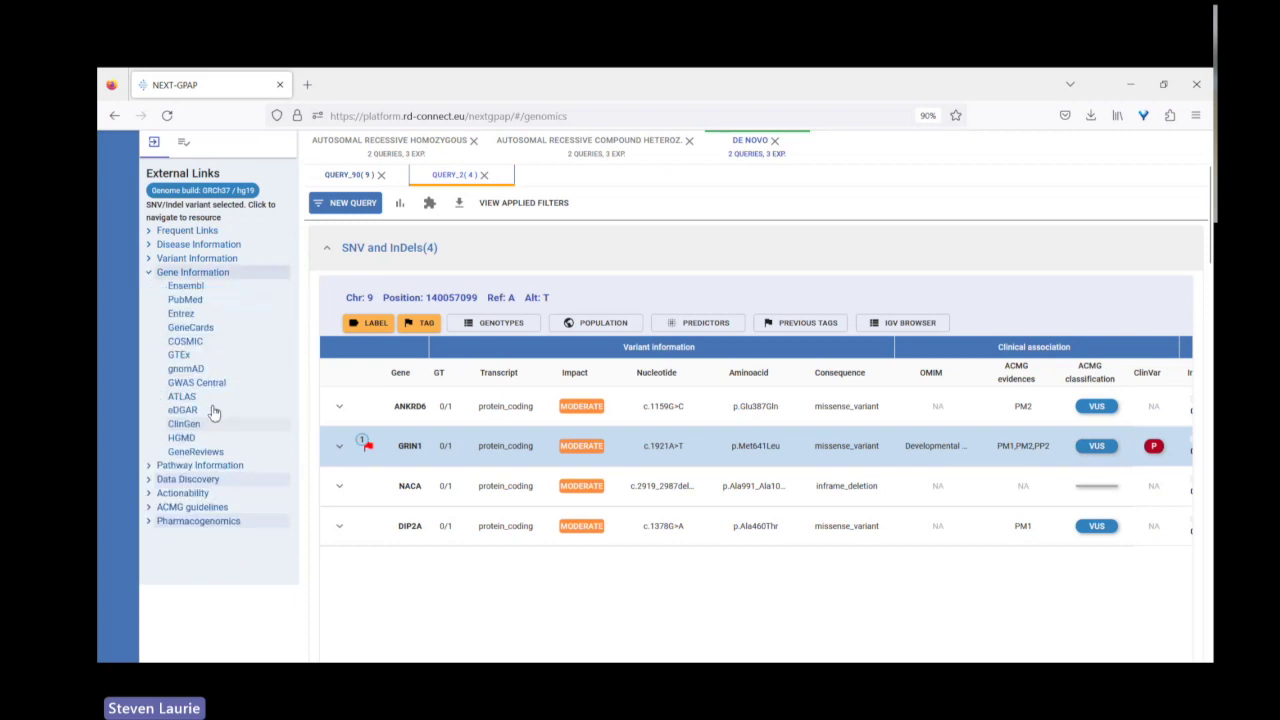
pyautogui.click(195, 272)
pyautogui.click(186, 230)
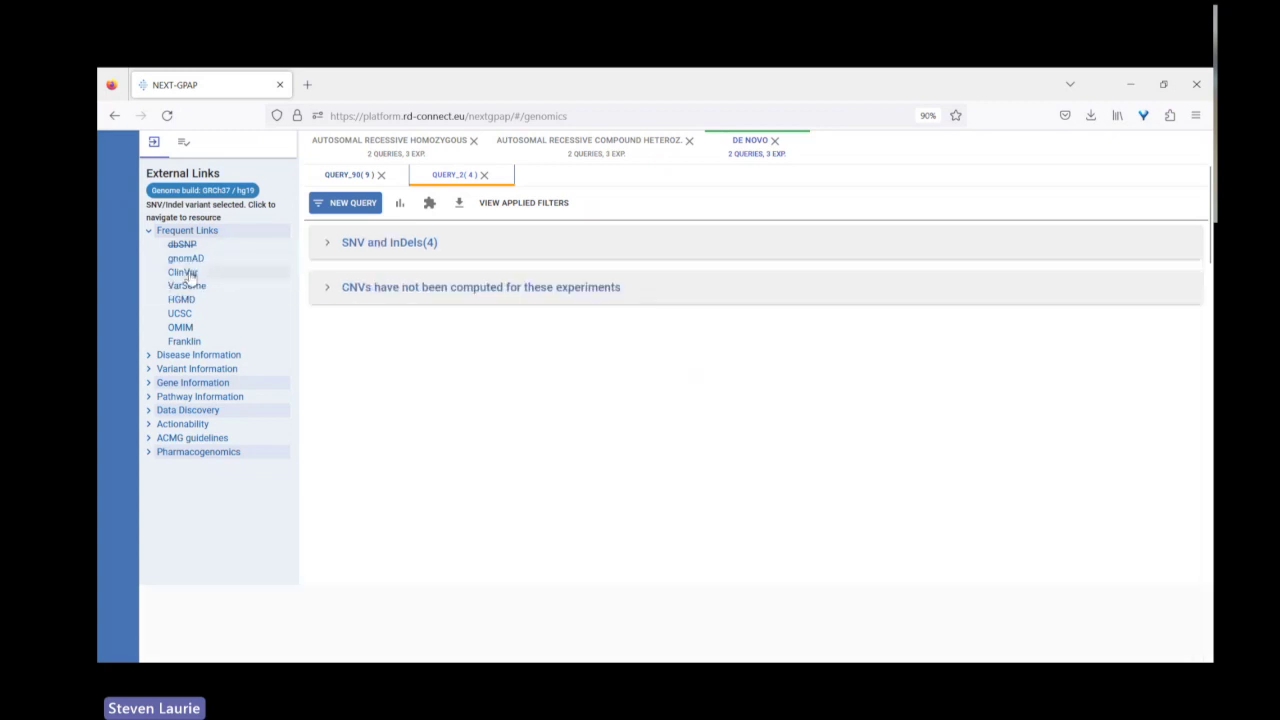
# Step: Open GRIN1's ClinVar and OMIM pages in new tabs, then re-expand SNV and InDels
pyautogui.click(188, 273)
pyautogui.click(200, 86)
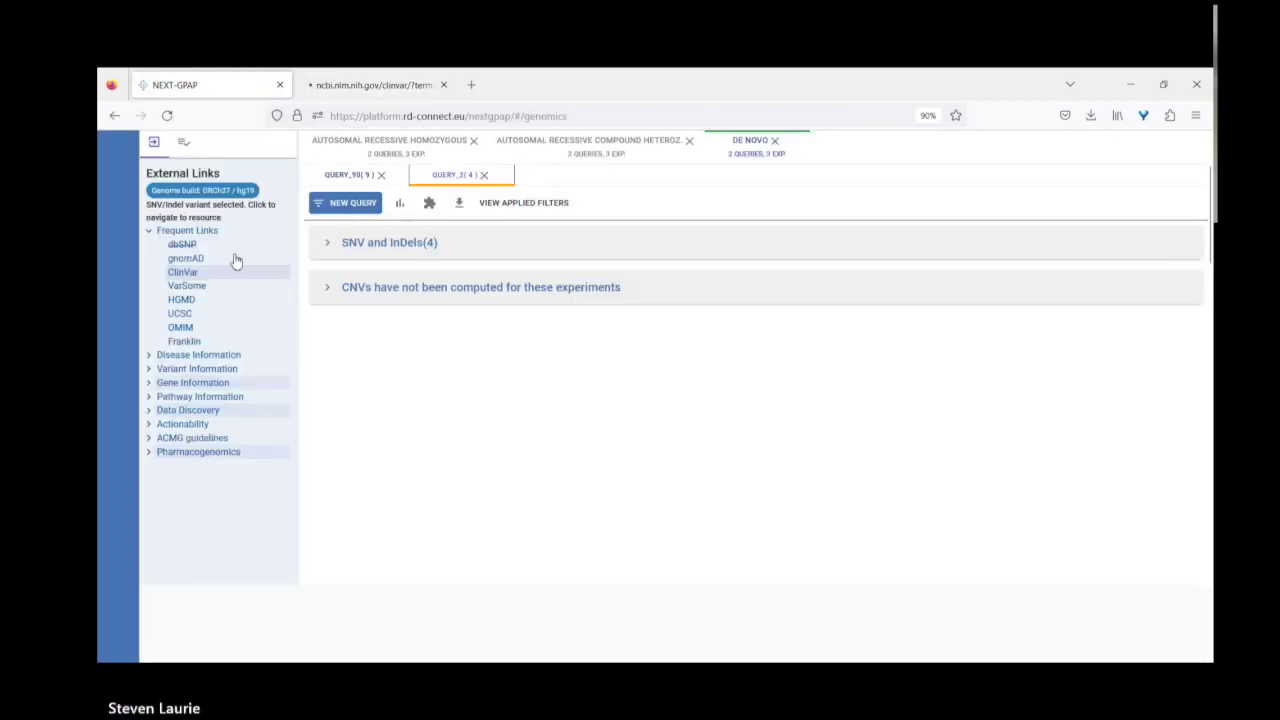
pyautogui.click(181, 327)
pyautogui.click(231, 91)
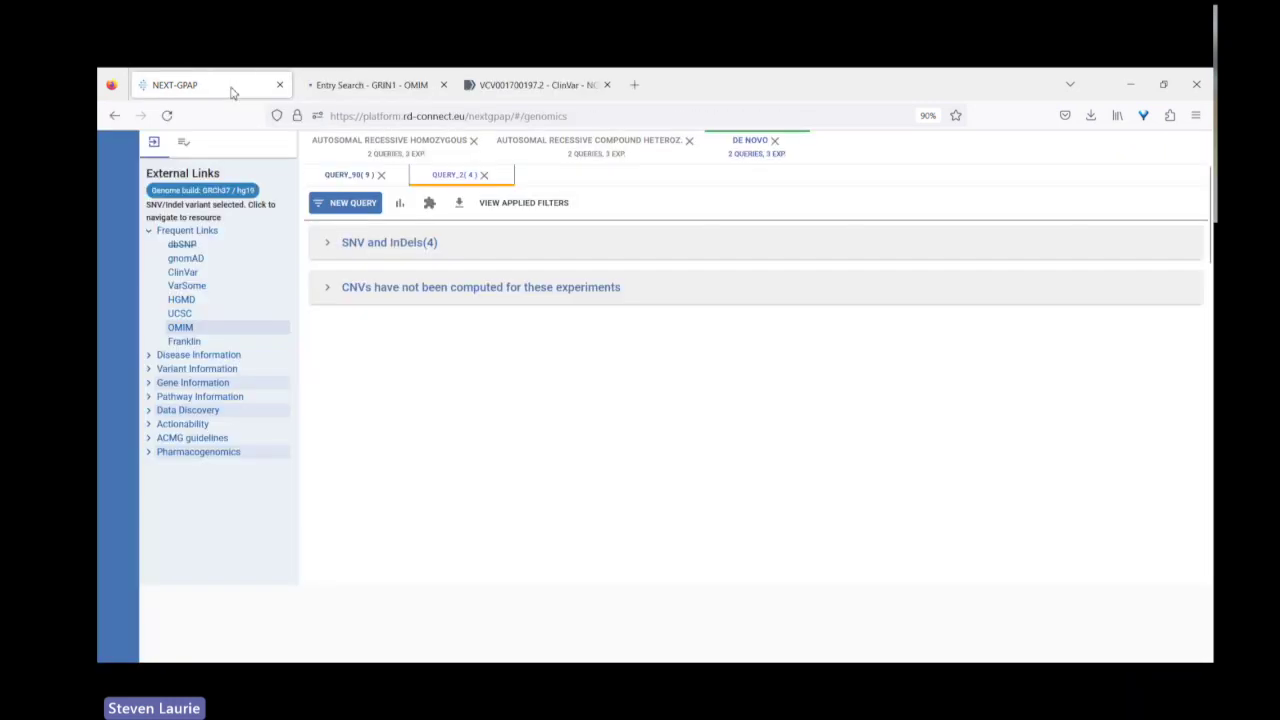
pyautogui.click(388, 246)
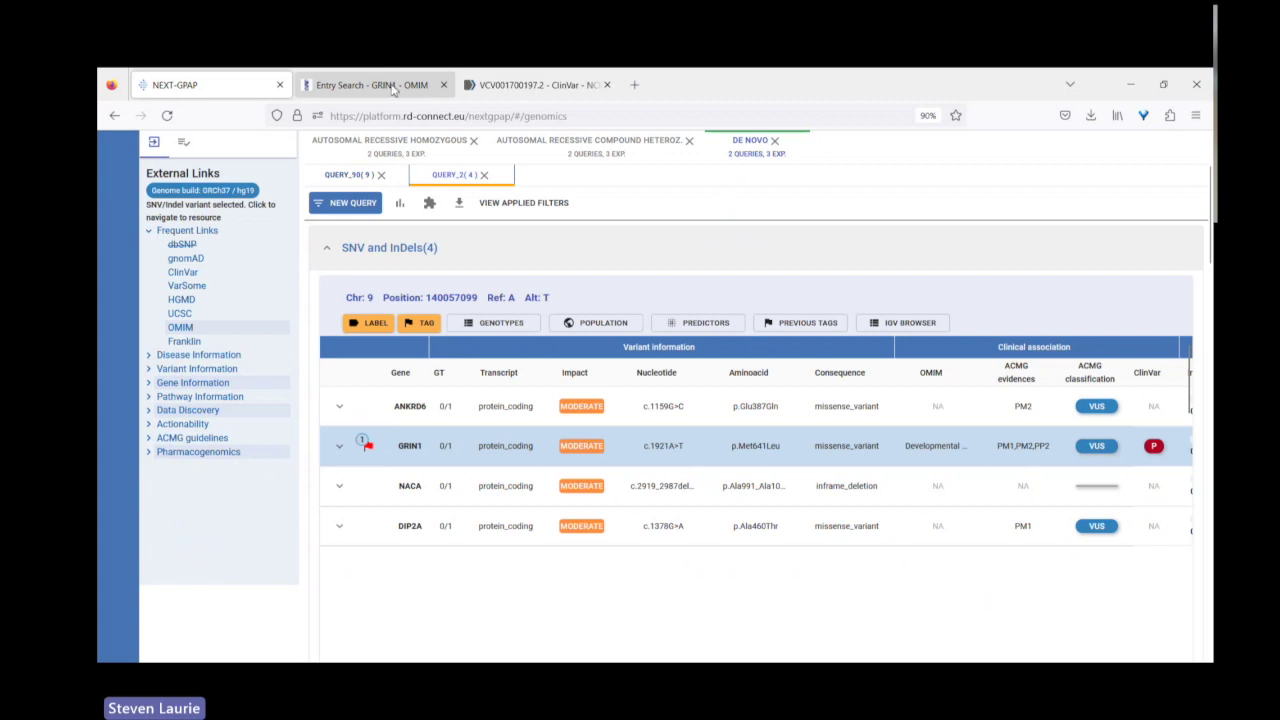
# Step: Scroll the GRIN1 p.Met641Leu ClinVar record to its two Pathogenic submitted interpretations
pyautogui.click(500, 87)
pyautogui.scroll(-1, 667, 527)
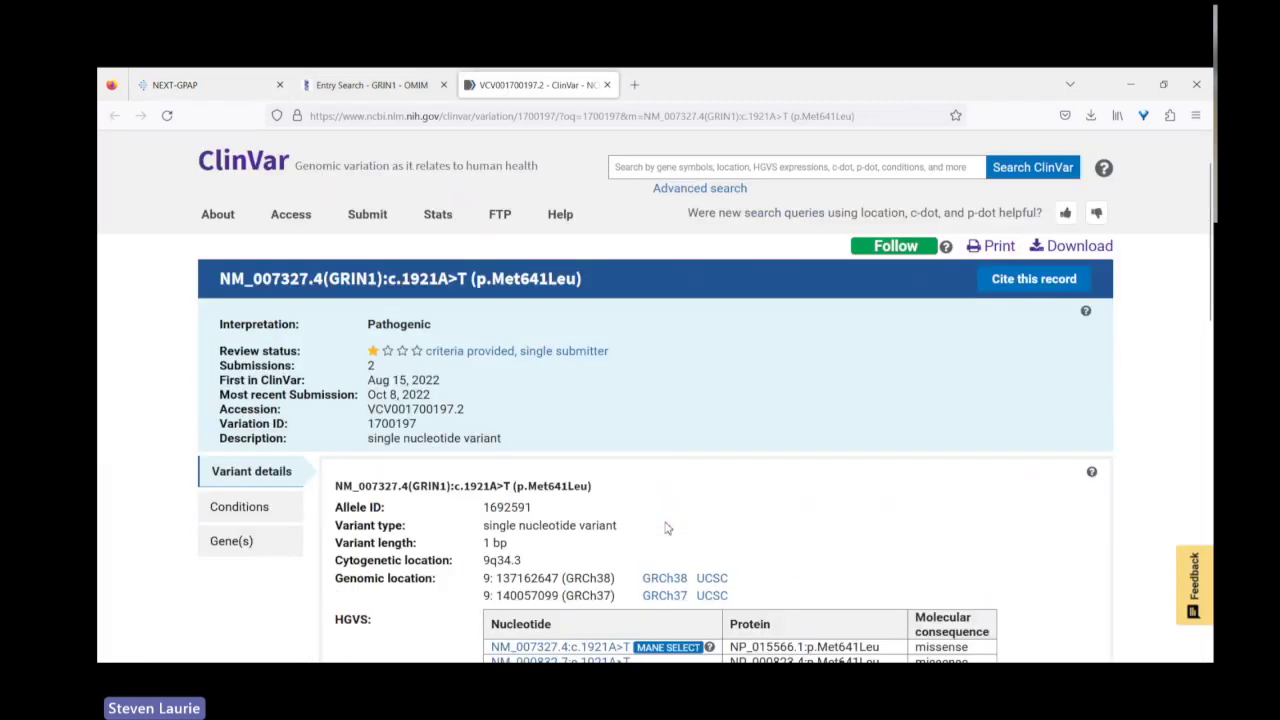
pyautogui.scroll(-6, 667, 527)
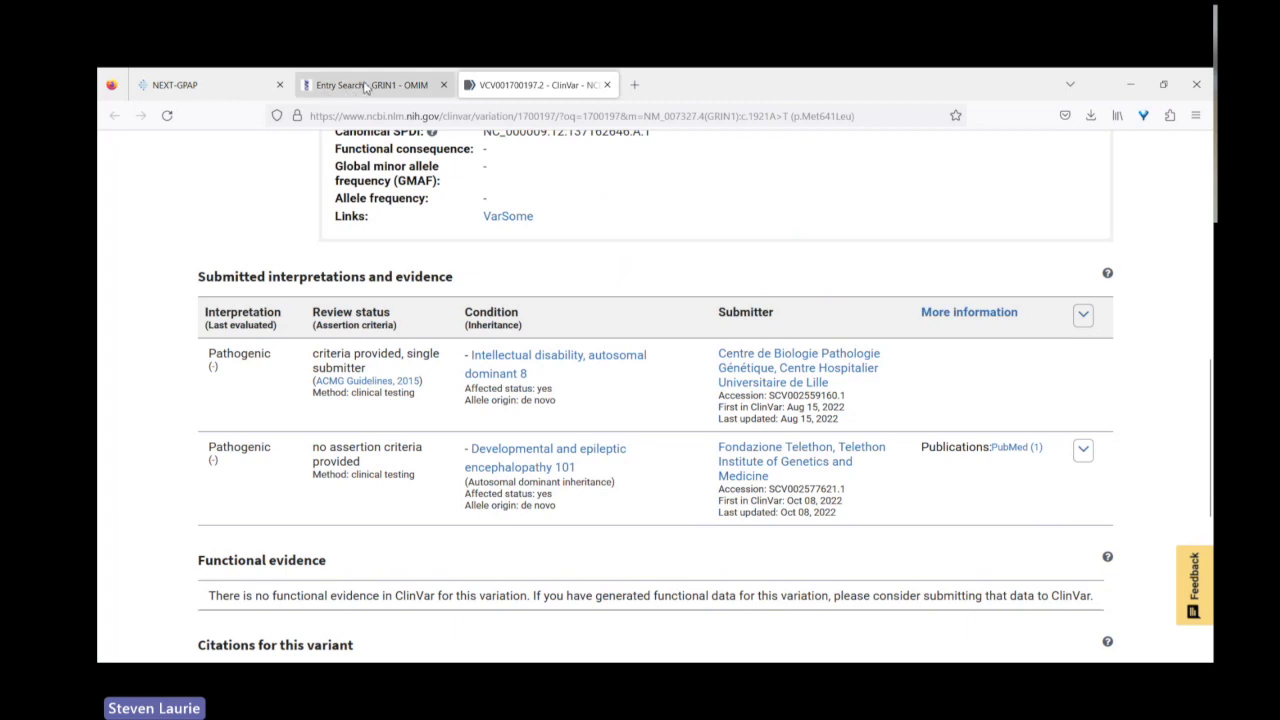
# Step: Open OMIM gene entry 138249 and phenotype entry 614254, then return to NEXT-GPAP
pyautogui.click(366, 86)
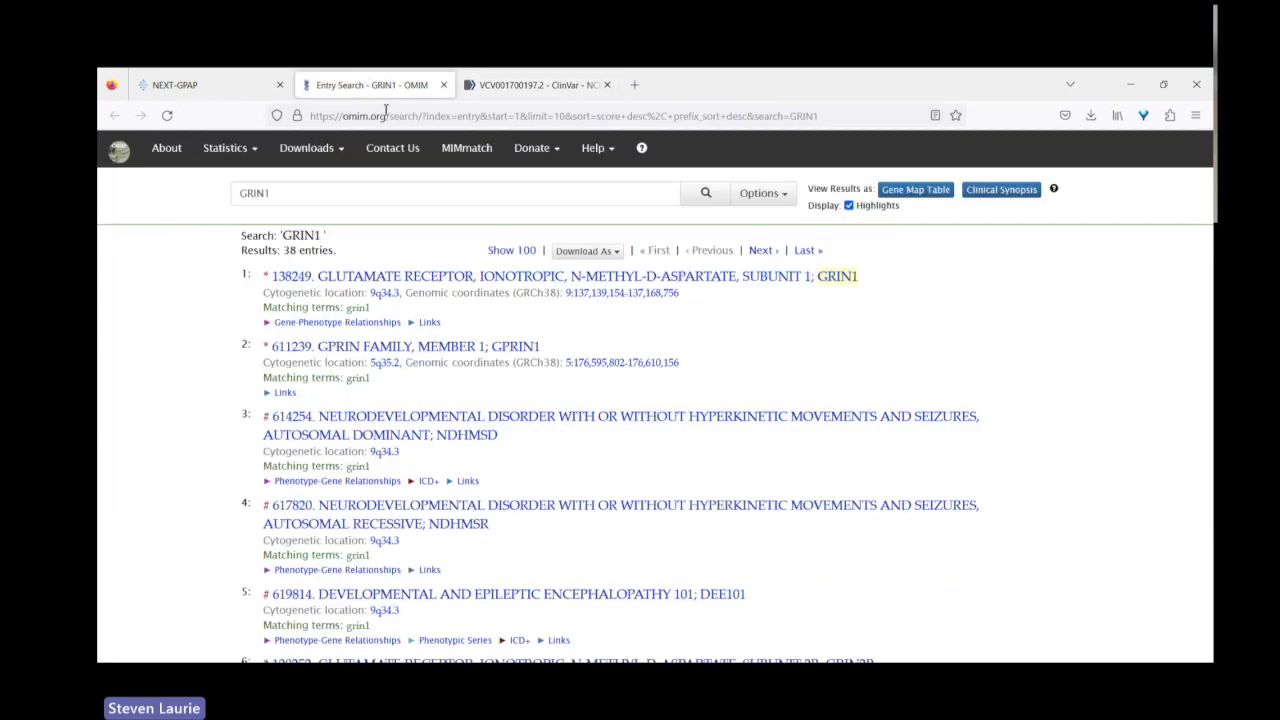
pyautogui.click(481, 283)
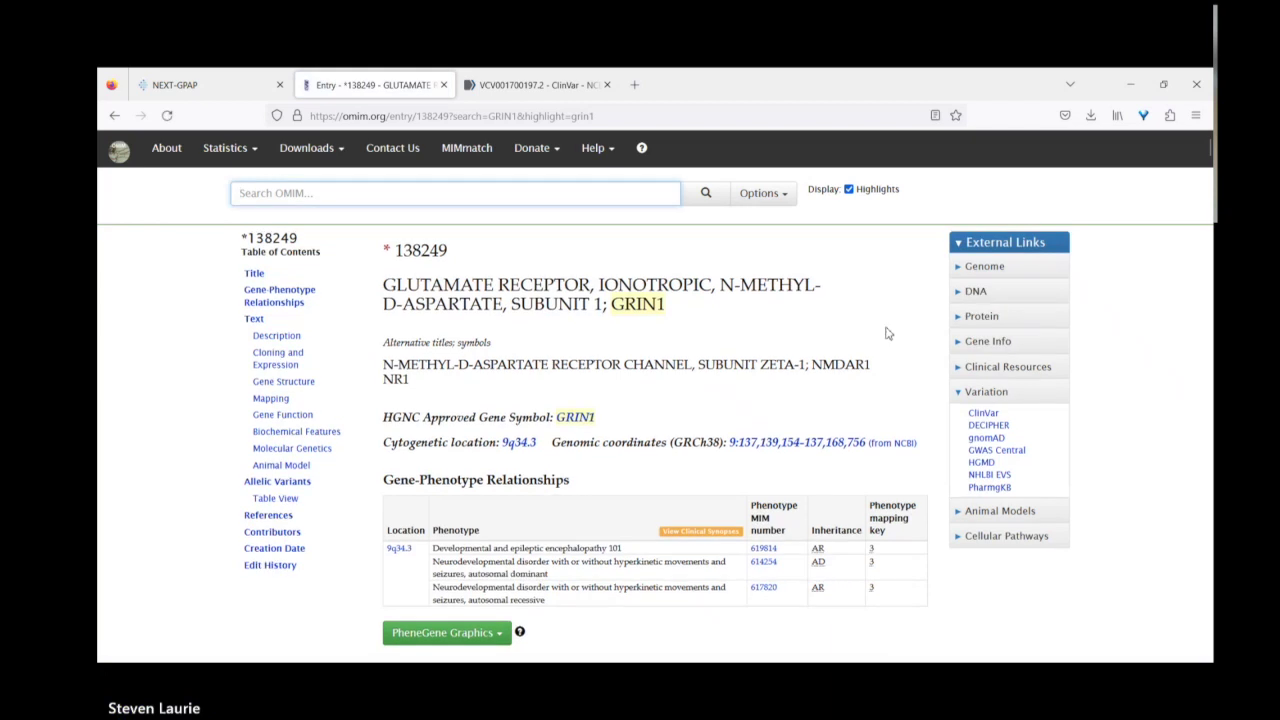
pyautogui.scroll(-1, 873, 333)
pyautogui.scroll(-1, 873, 333)
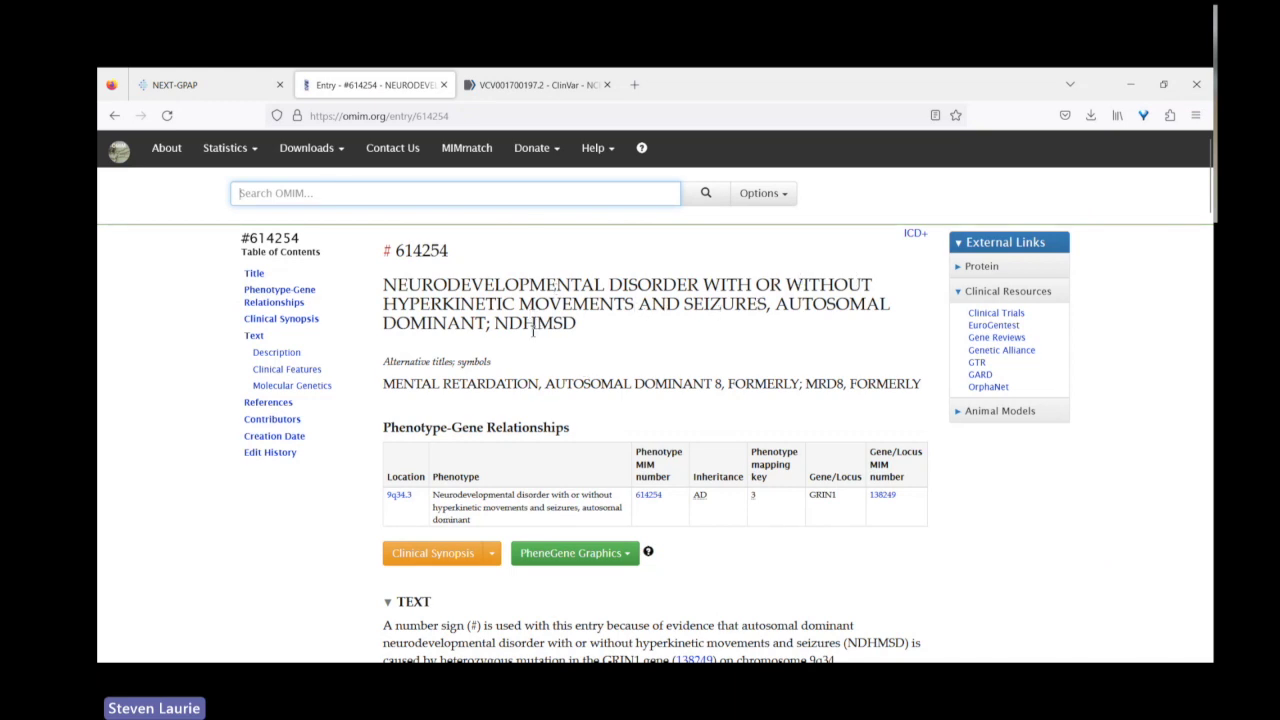
pyautogui.click(216, 93)
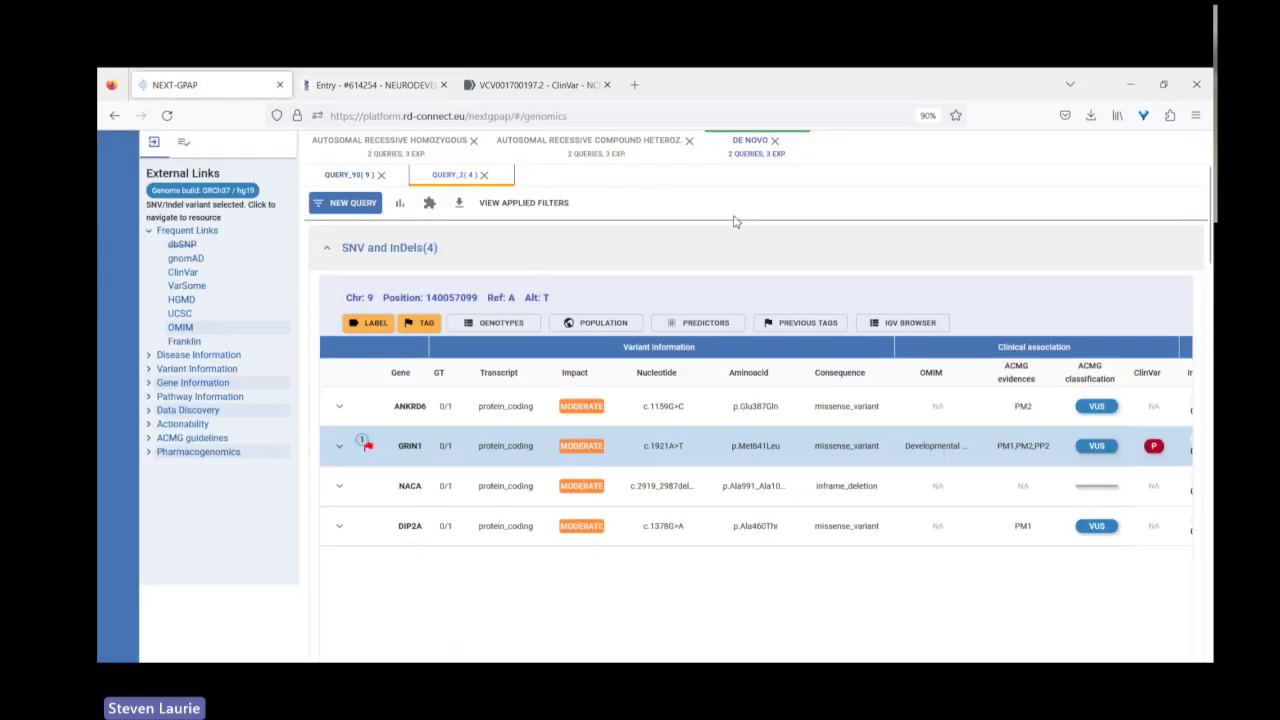
pyautogui.scroll(1, 470, 265)
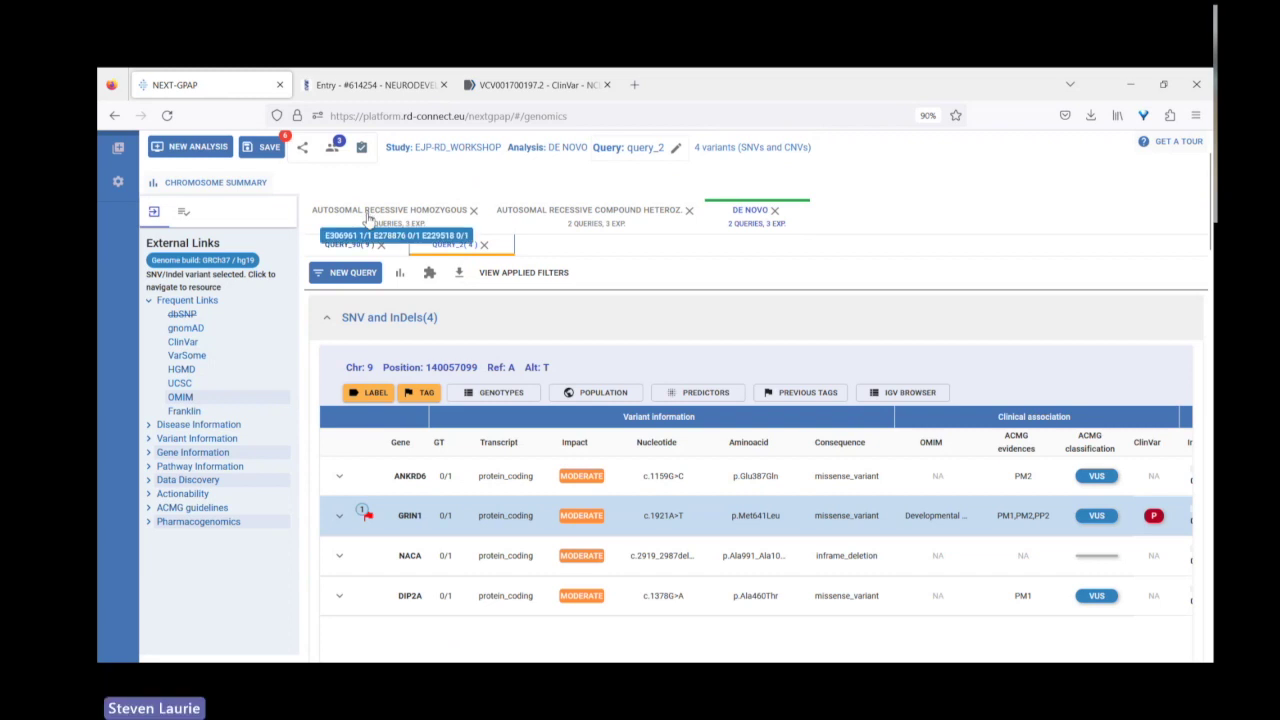
pyautogui.click(336, 149)
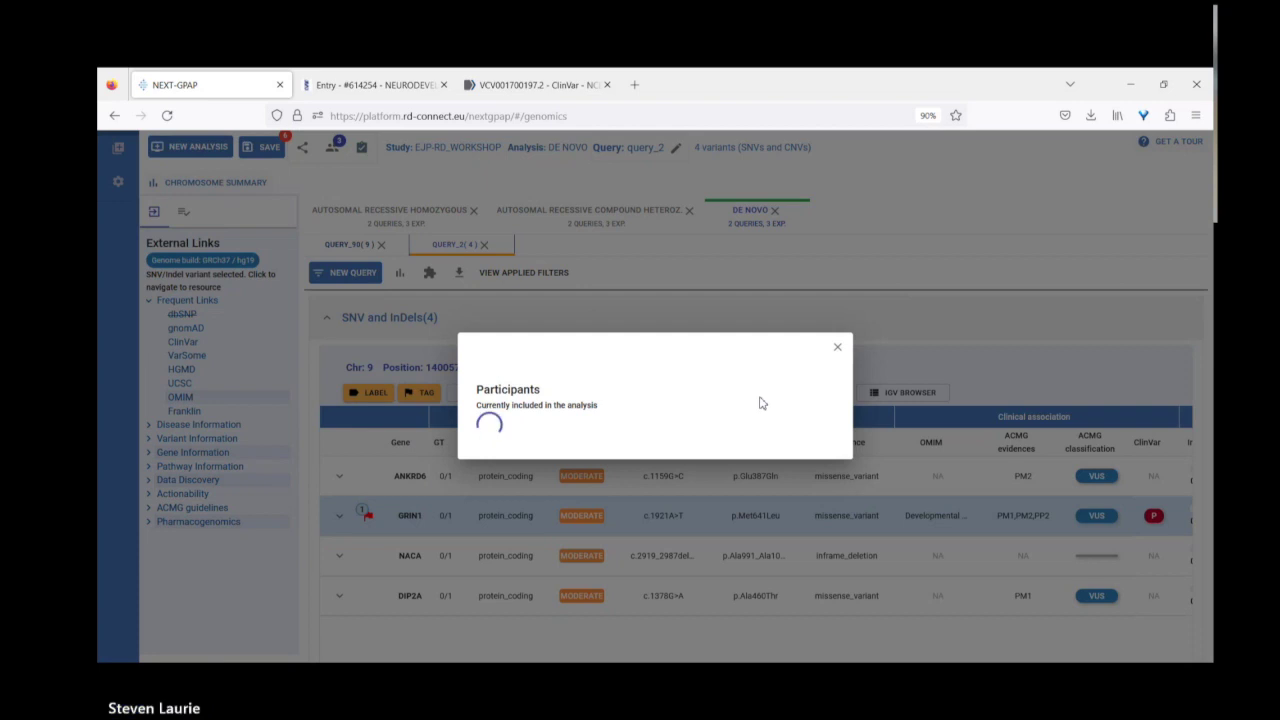
pyautogui.scroll(-1, 732, 416)
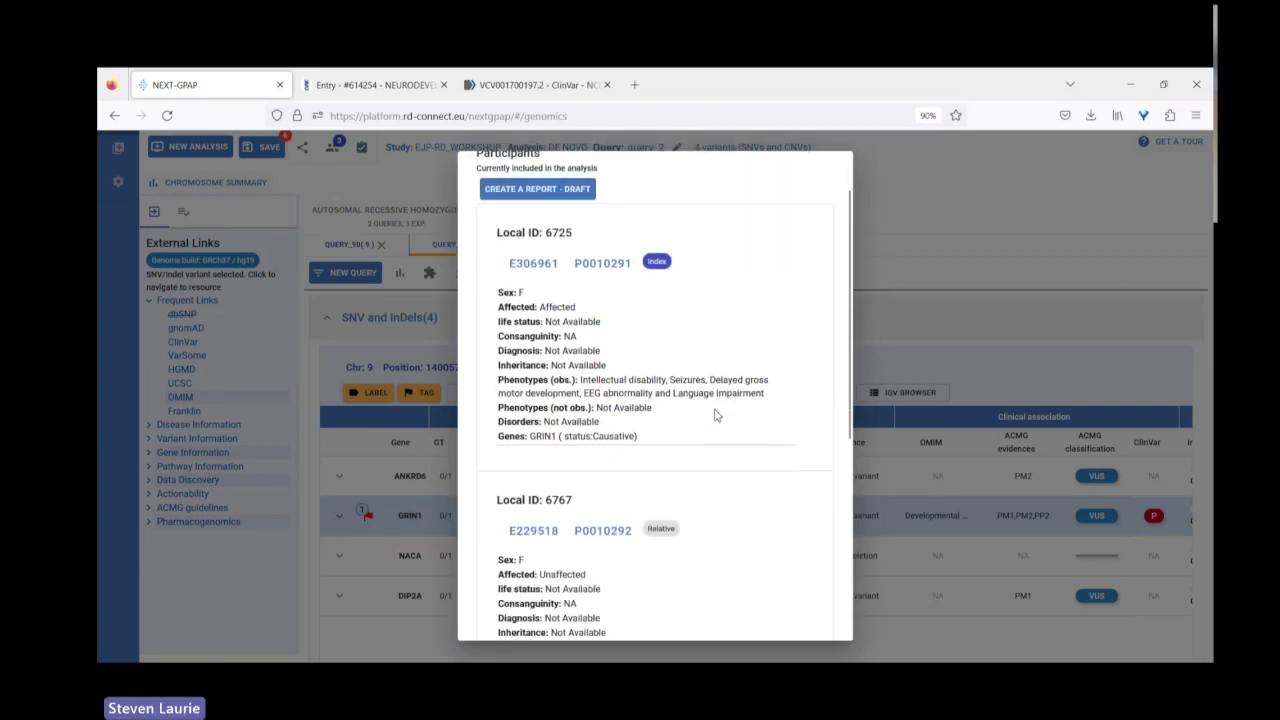
pyautogui.moveTo(583, 380); pyautogui.dragTo(707, 380)
pyautogui.click(718, 377)
pyautogui.moveTo(657, 393); pyautogui.dragTo(591, 380)
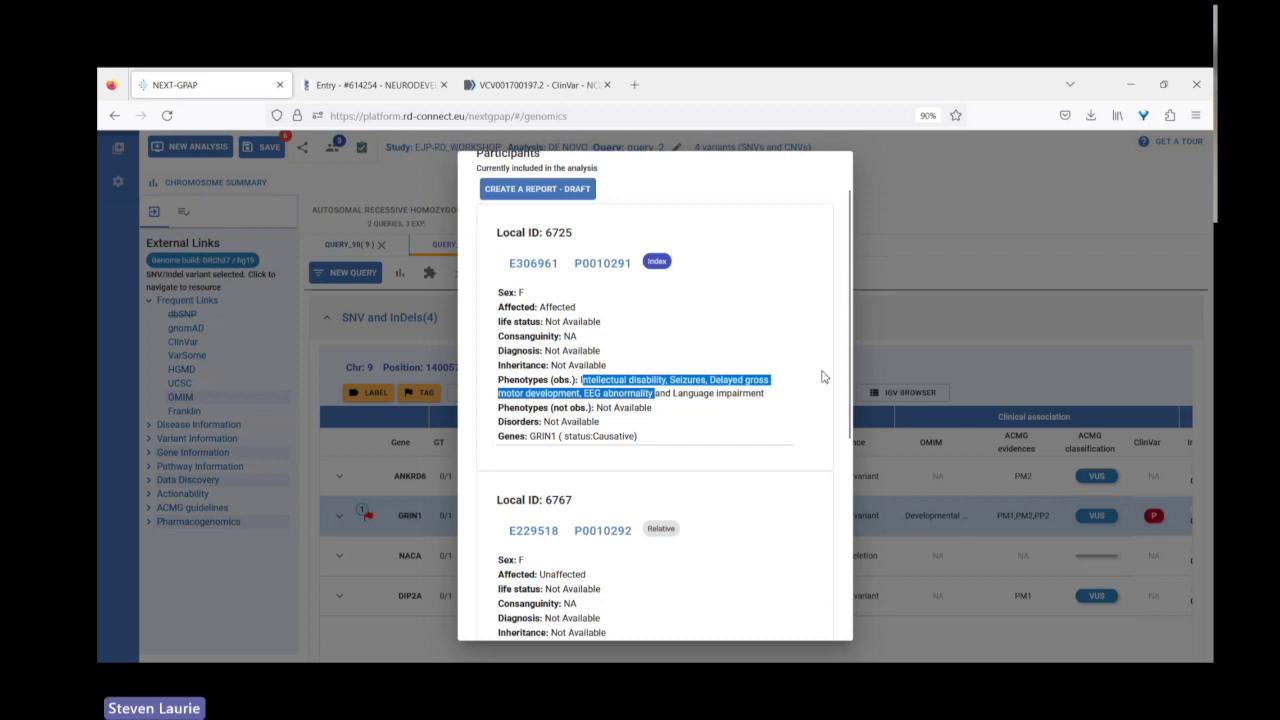
pyautogui.click(926, 246)
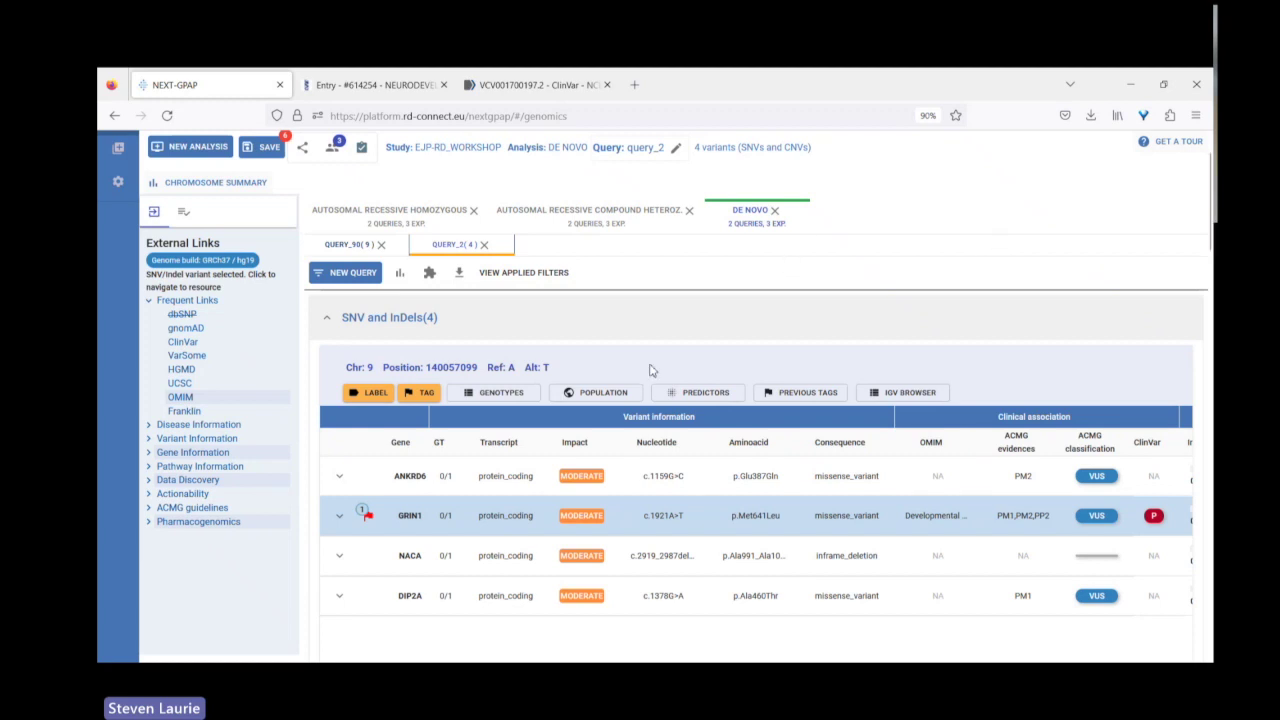
# Step: Resize the browser window and start a new Cohort Analysis from the GPAP home page
pyautogui.moveTo(363, 510)
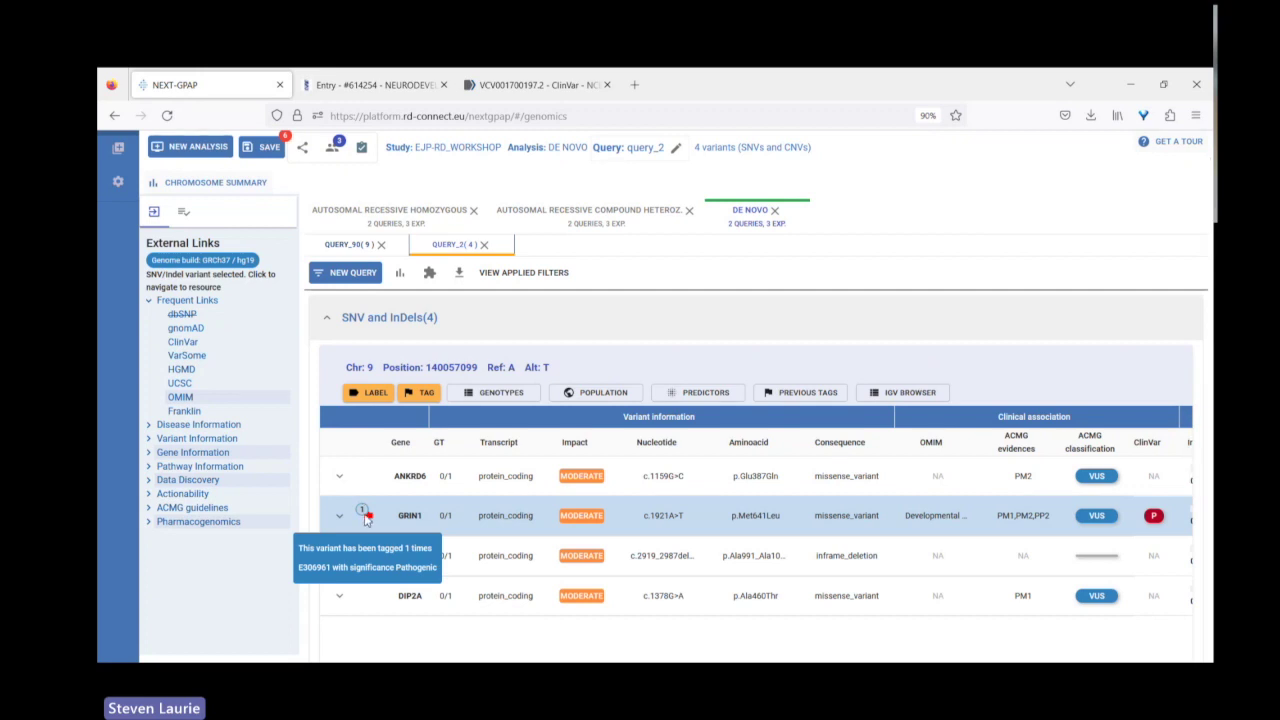
pyautogui.click(1163, 90)
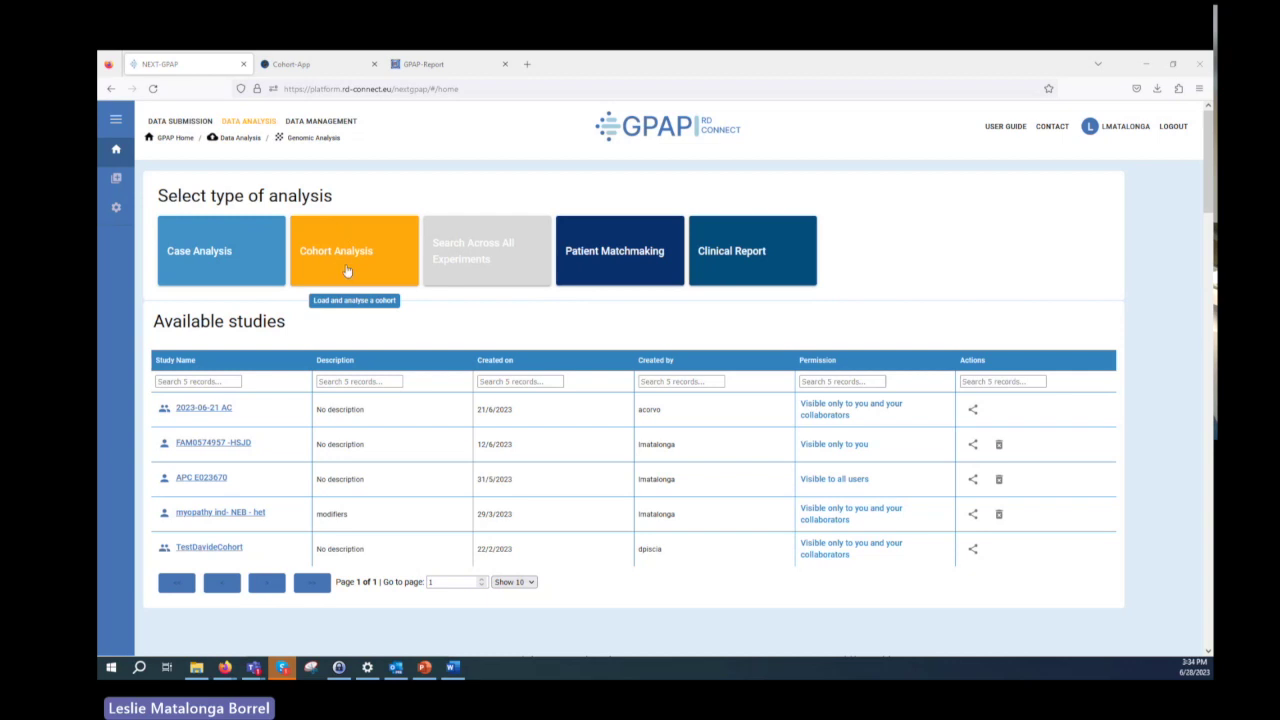
pyautogui.click(346, 271)
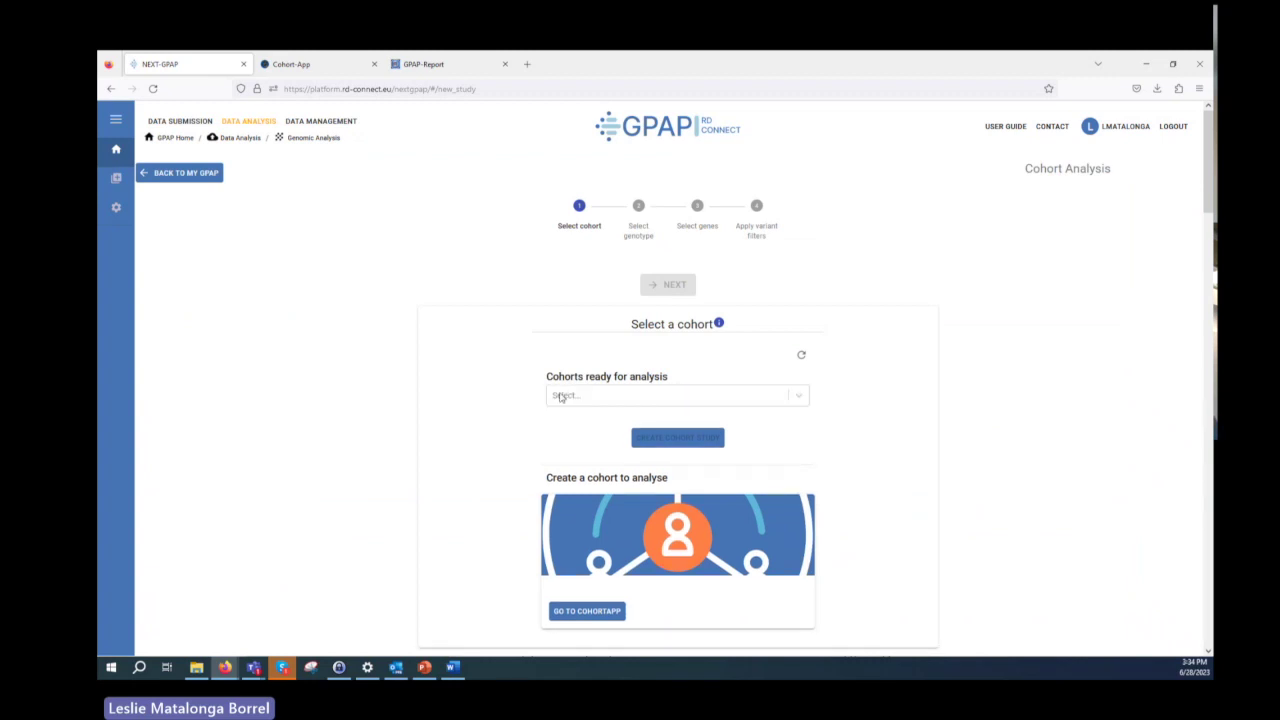
# Step: Select the ERN-EPICARE - seizures cohort (719 experiments) and create its cohort study
pyautogui.click(634, 396)
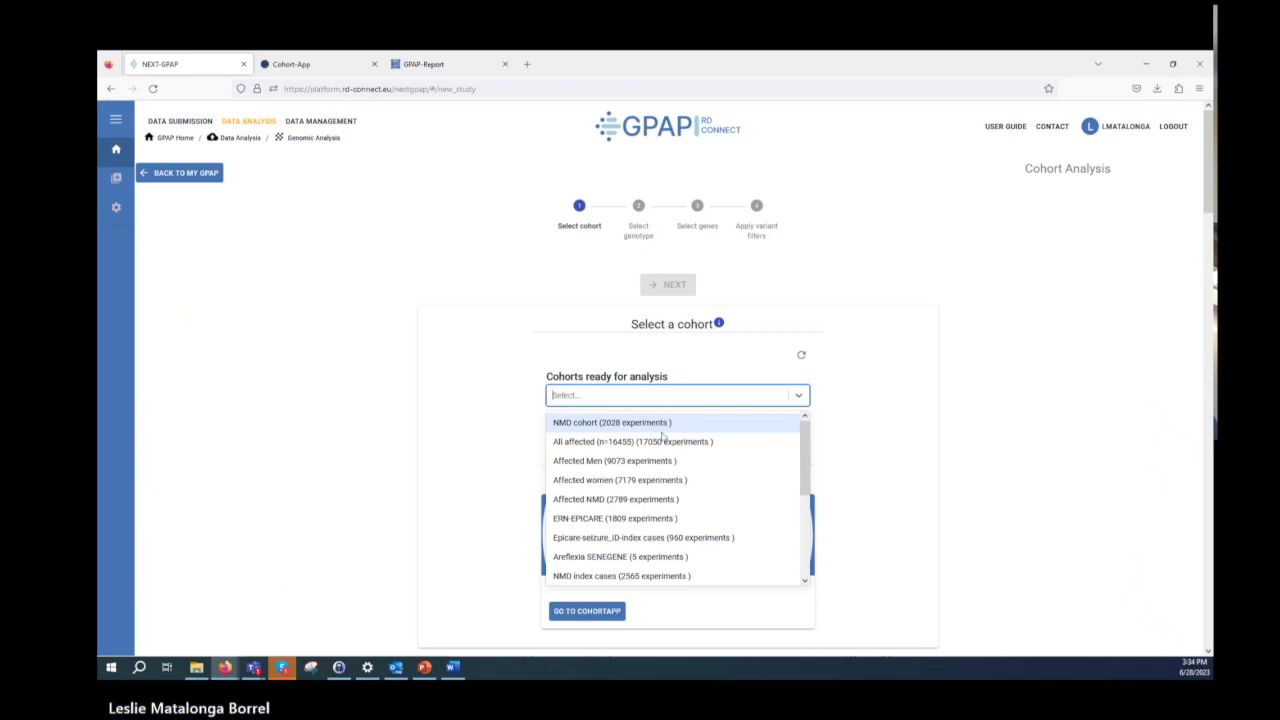
pyautogui.scroll(-3, 662, 435)
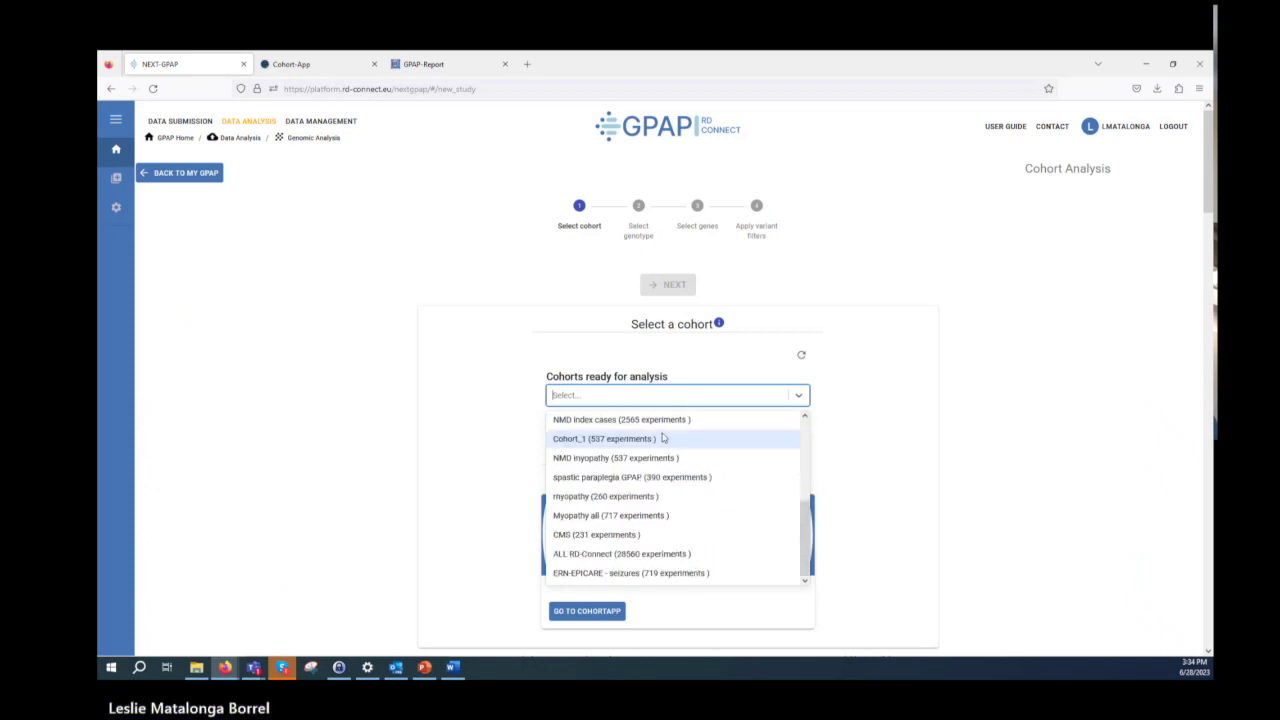
pyautogui.click(659, 575)
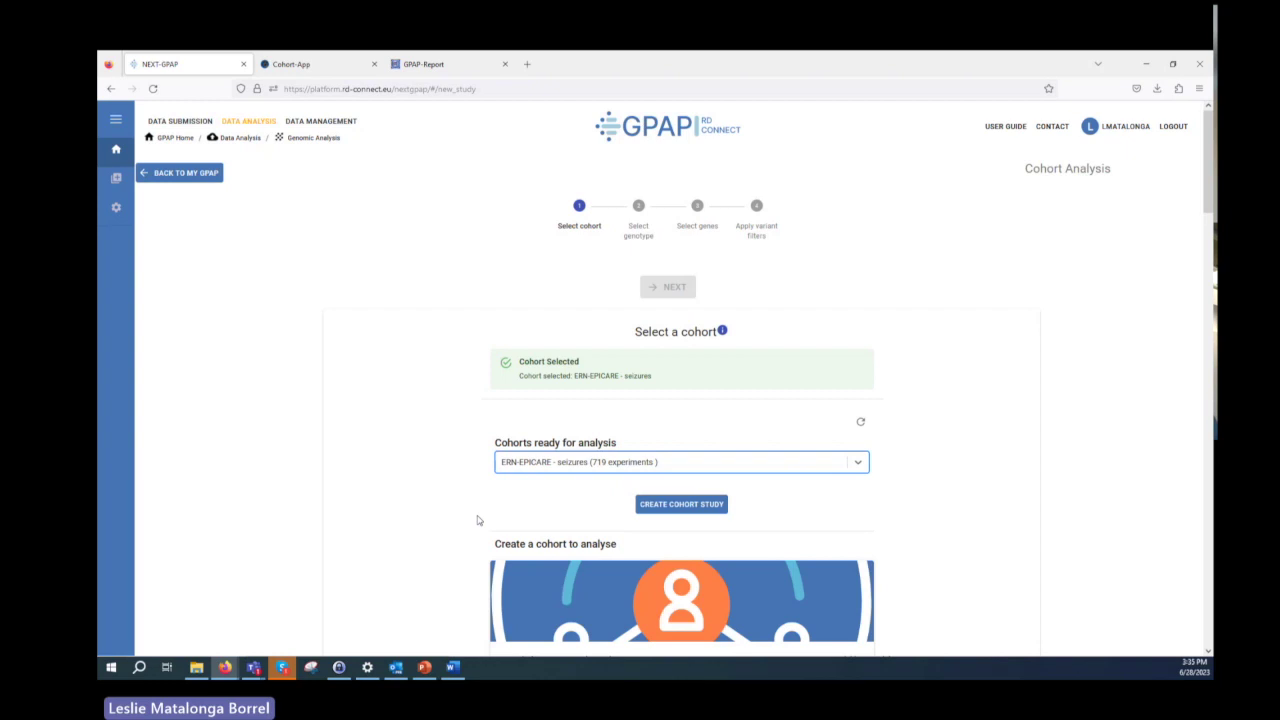
pyautogui.click(670, 507)
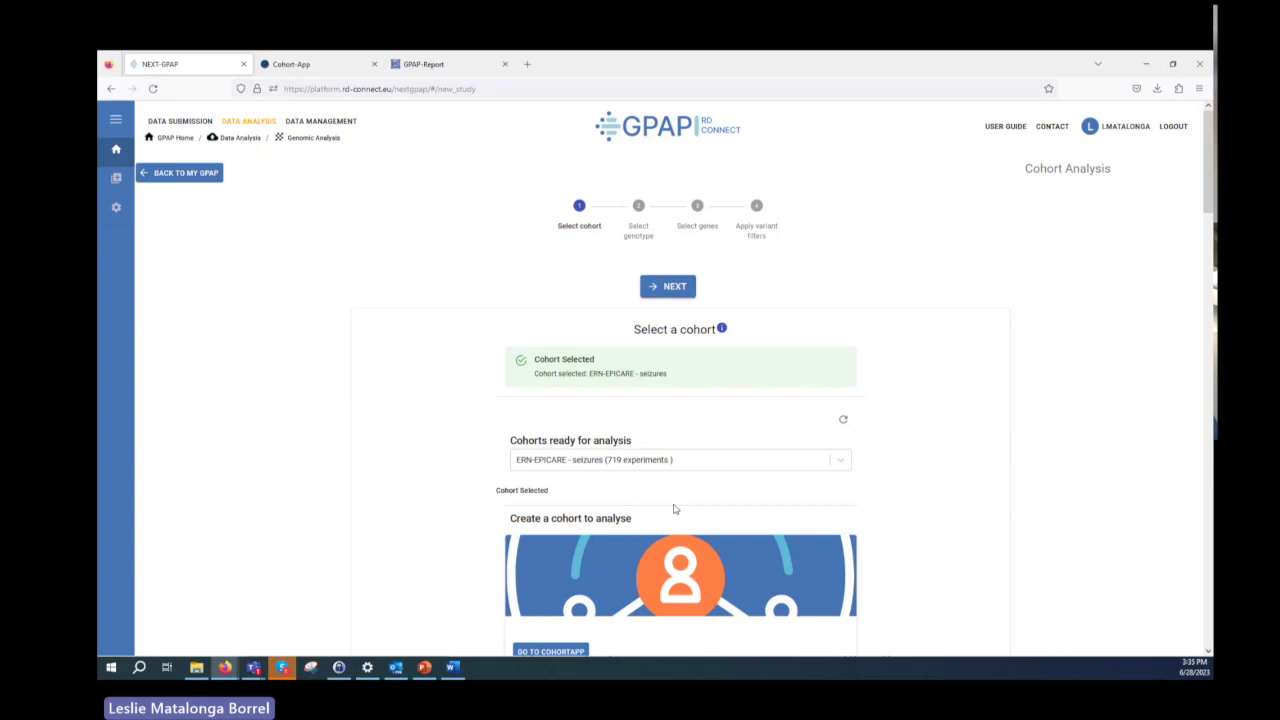
# Step: Allow affected REF/ALT and ALT/ALT genotypes for all experiments, then advance to Select genes
pyautogui.click(668, 288)
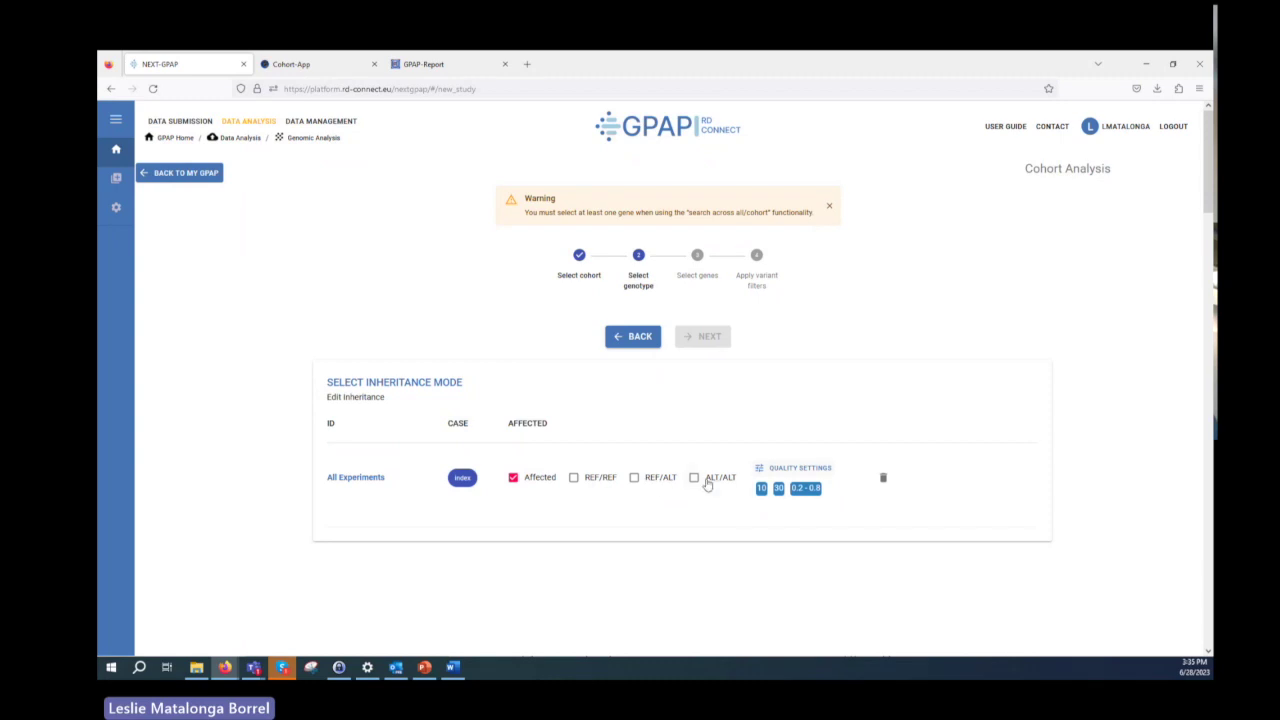
pyautogui.click(634, 478)
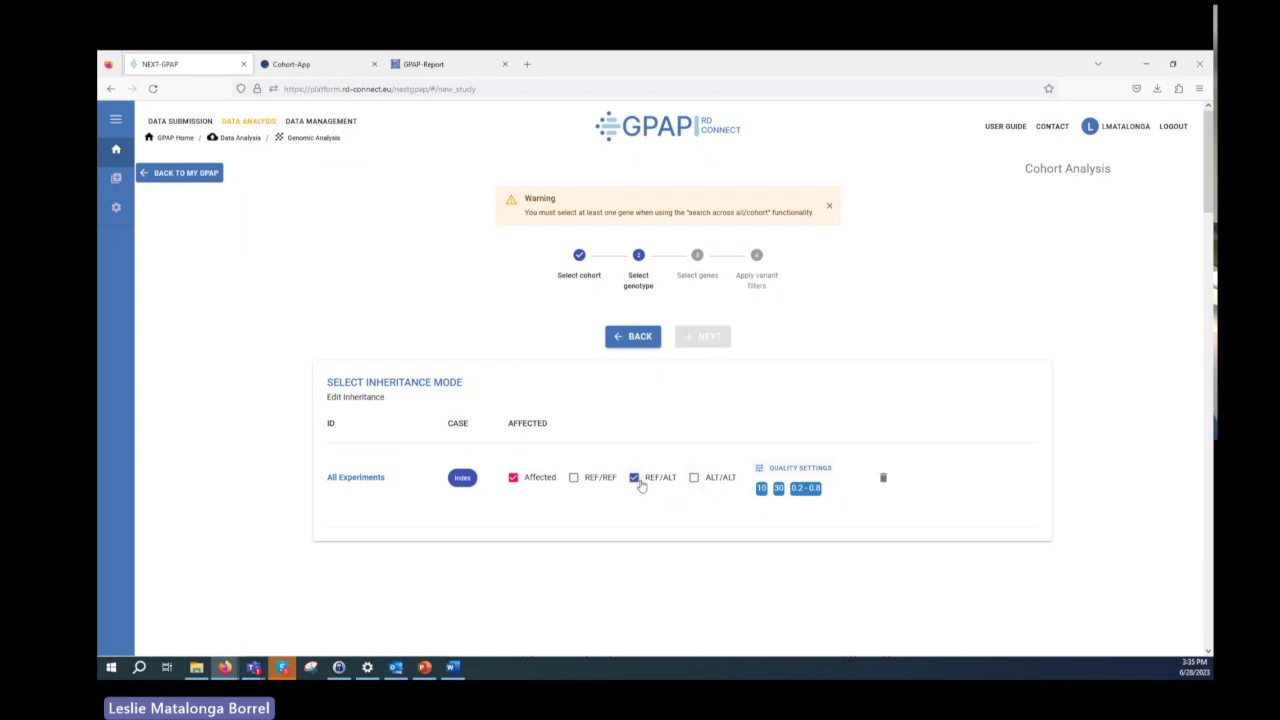
pyautogui.click(696, 479)
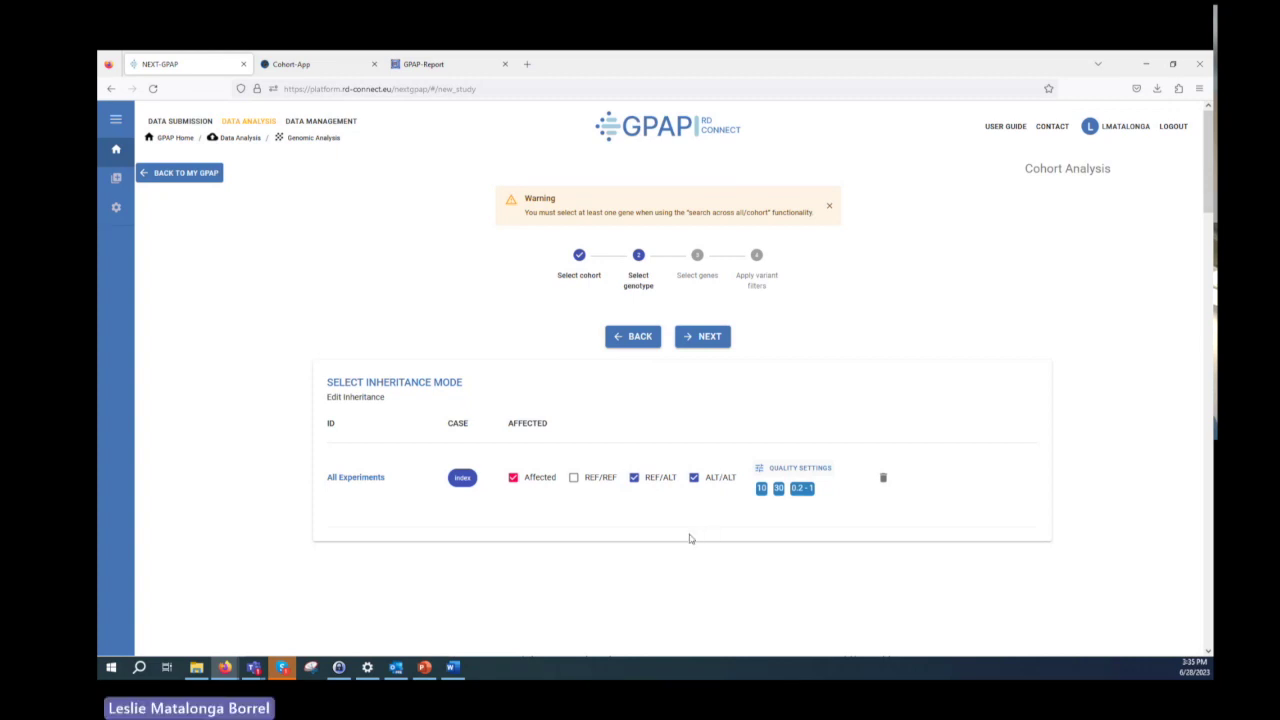
pyautogui.click(705, 337)
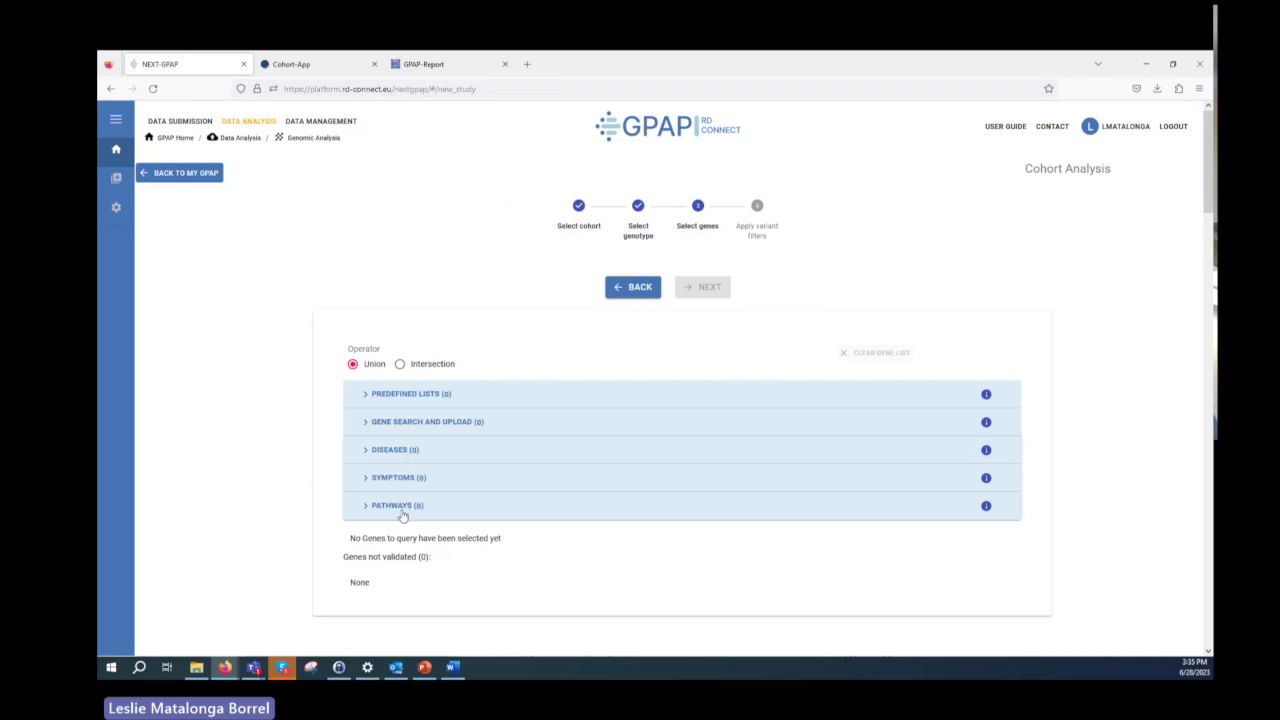
# Step: Expand Gene Search and Upload, focus the gene name search, then open Predefined Lists
pyautogui.click(420, 428)
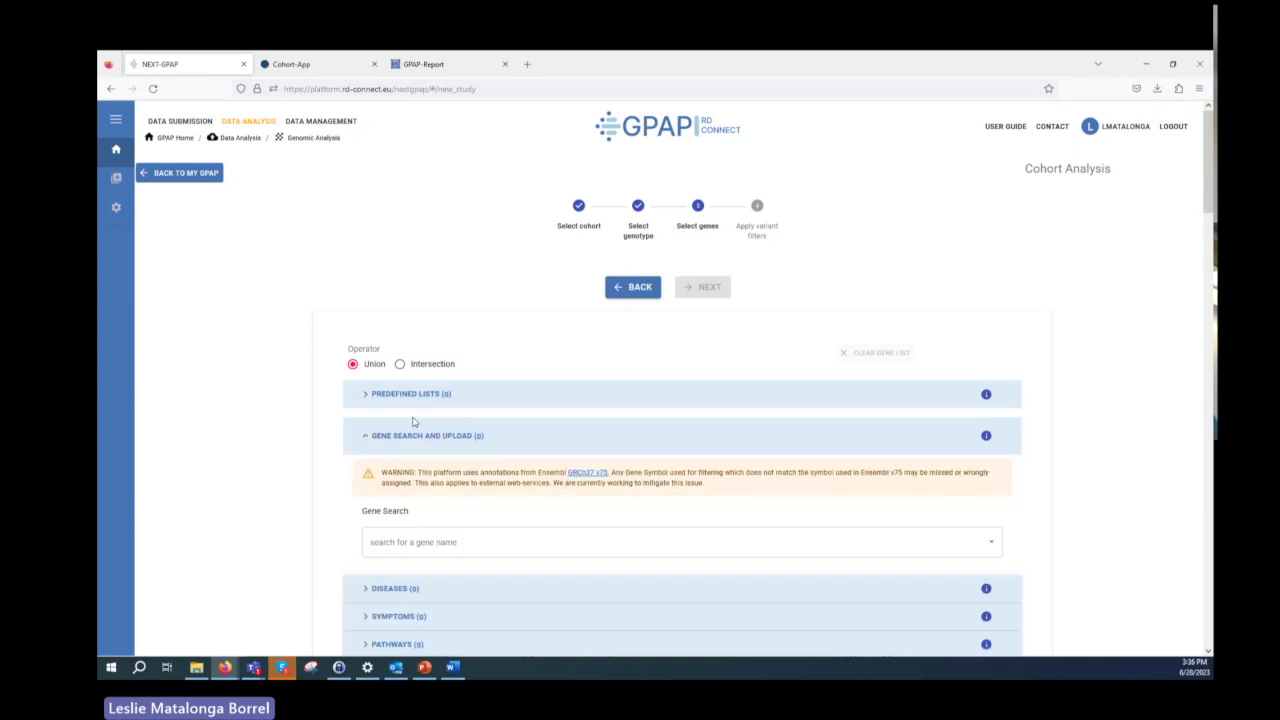
pyautogui.click(397, 545)
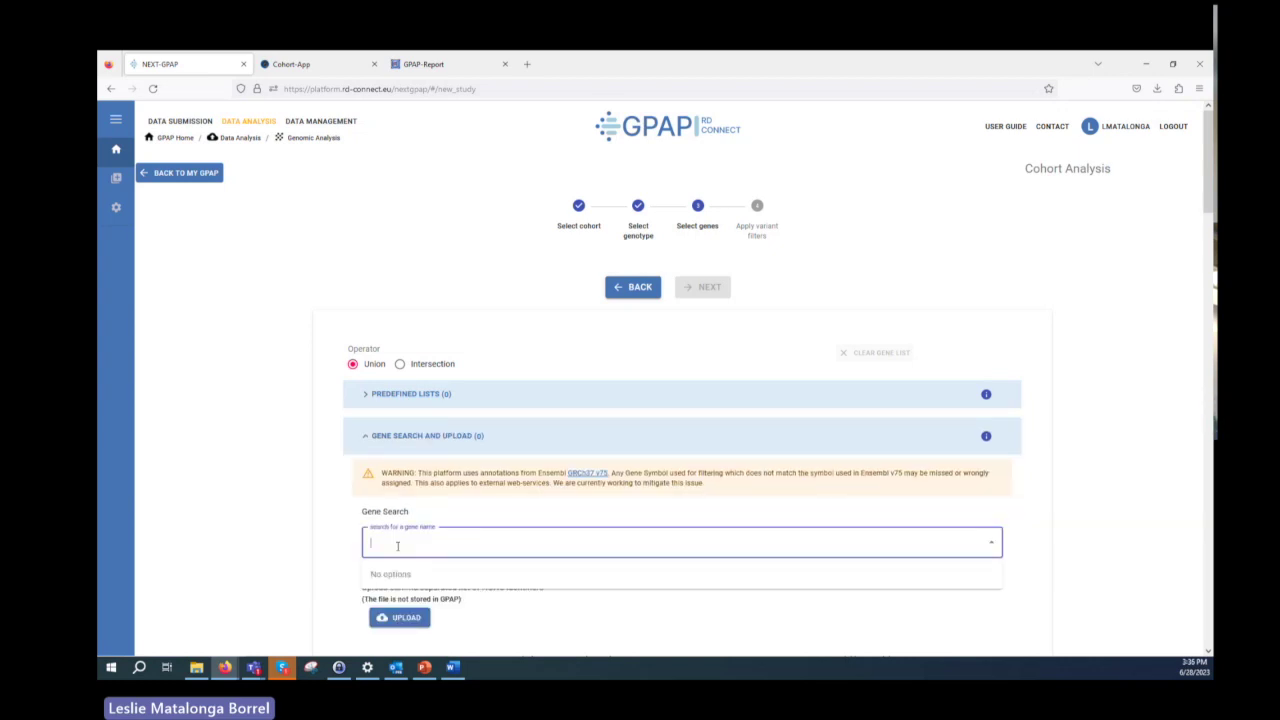
pyautogui.click(414, 399)
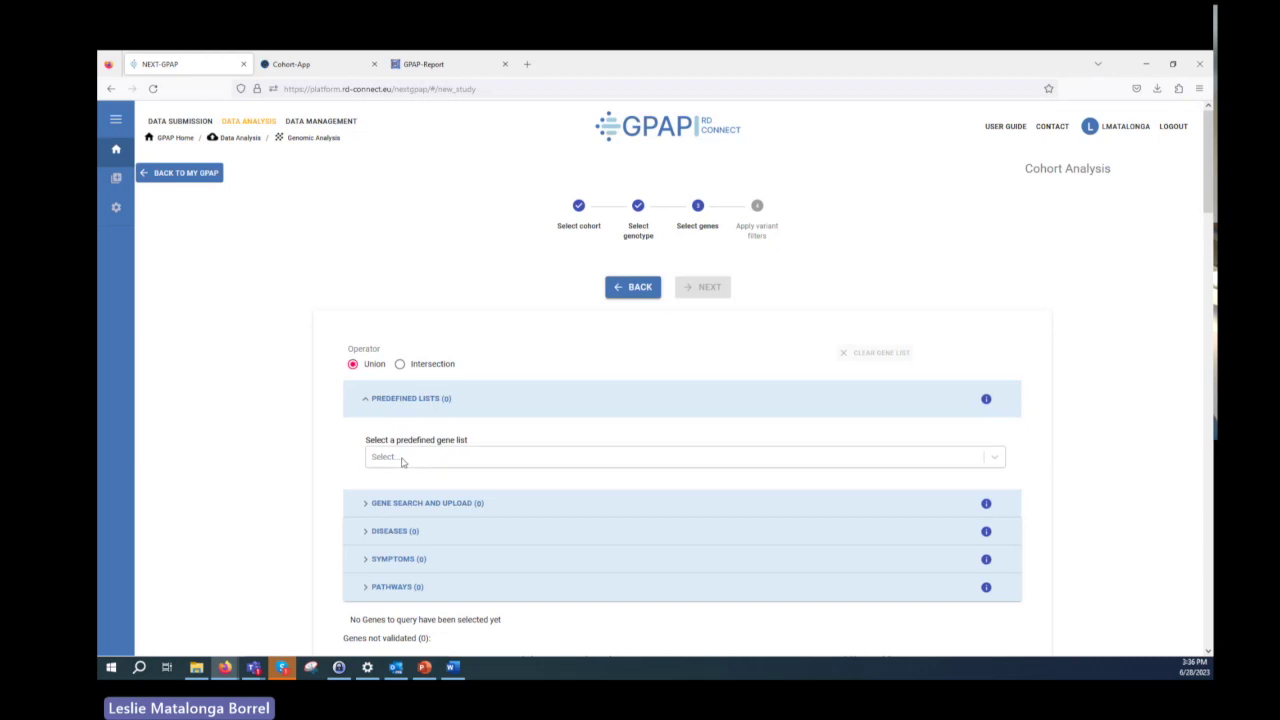
# Step: Choose the ACMG secondary finding v3.1 list (78 genes) and advance to variant filters
pyautogui.click(403, 461)
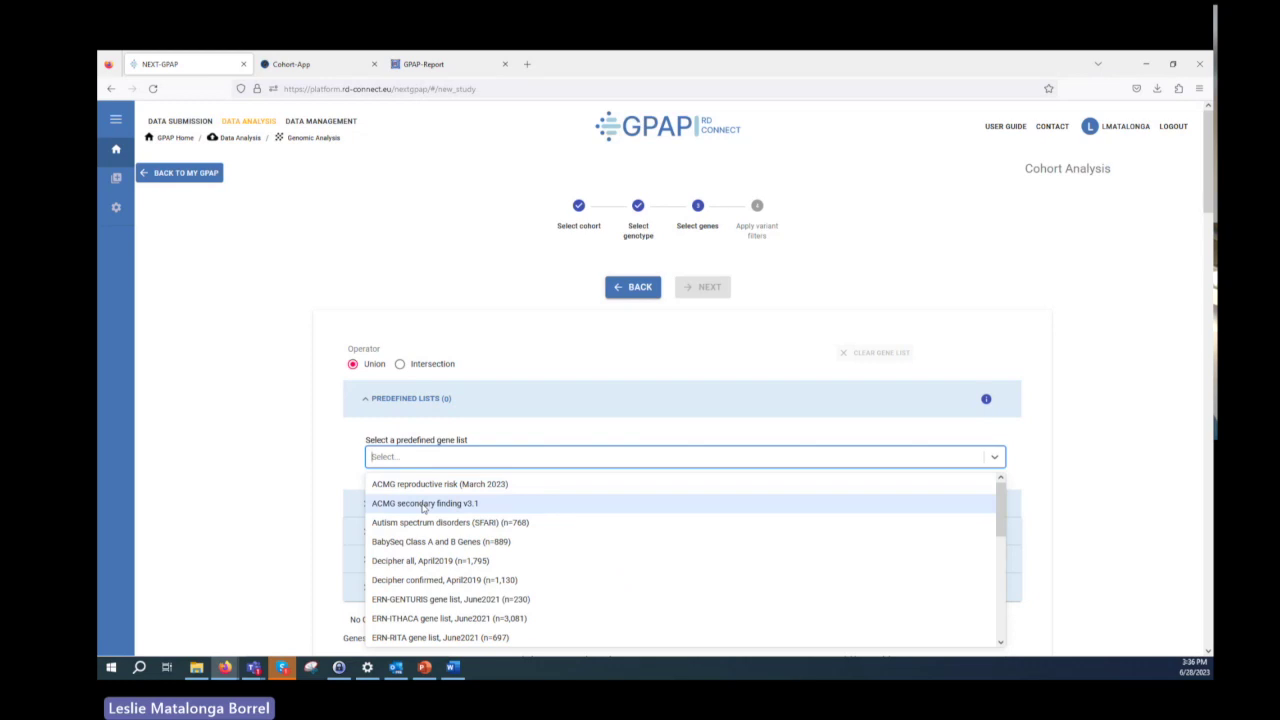
pyautogui.click(423, 505)
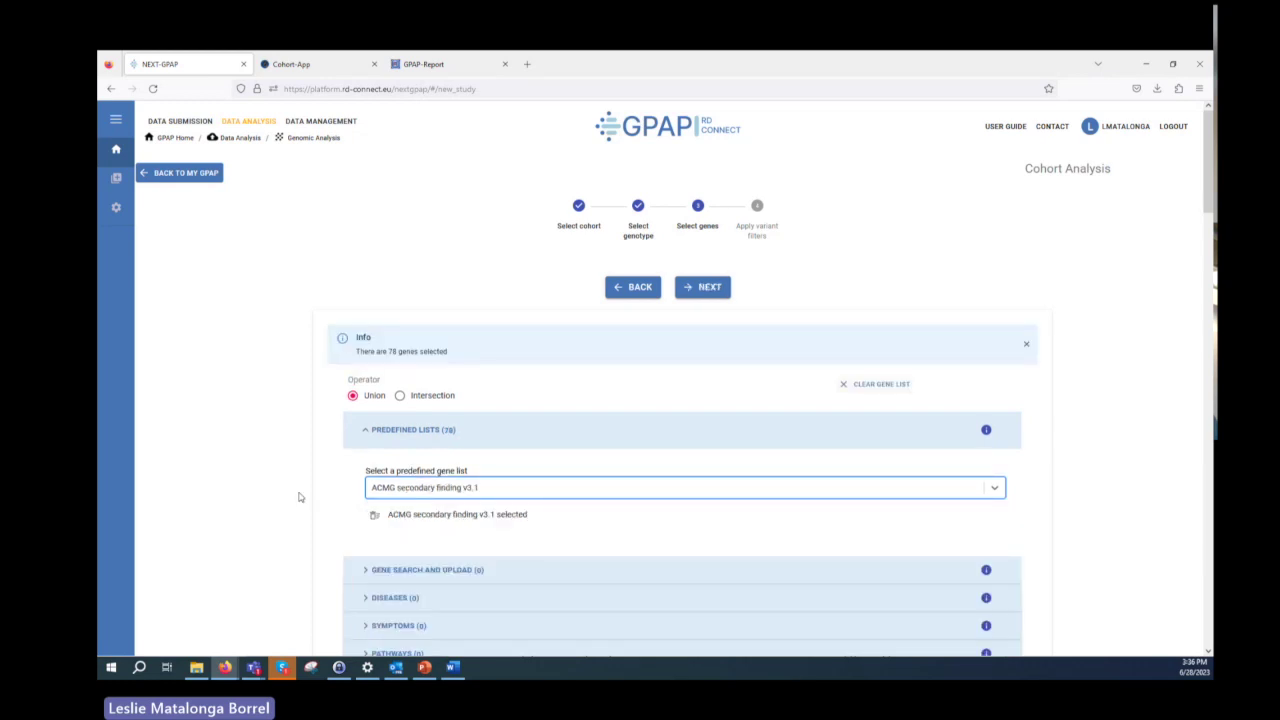
pyautogui.click(703, 287)
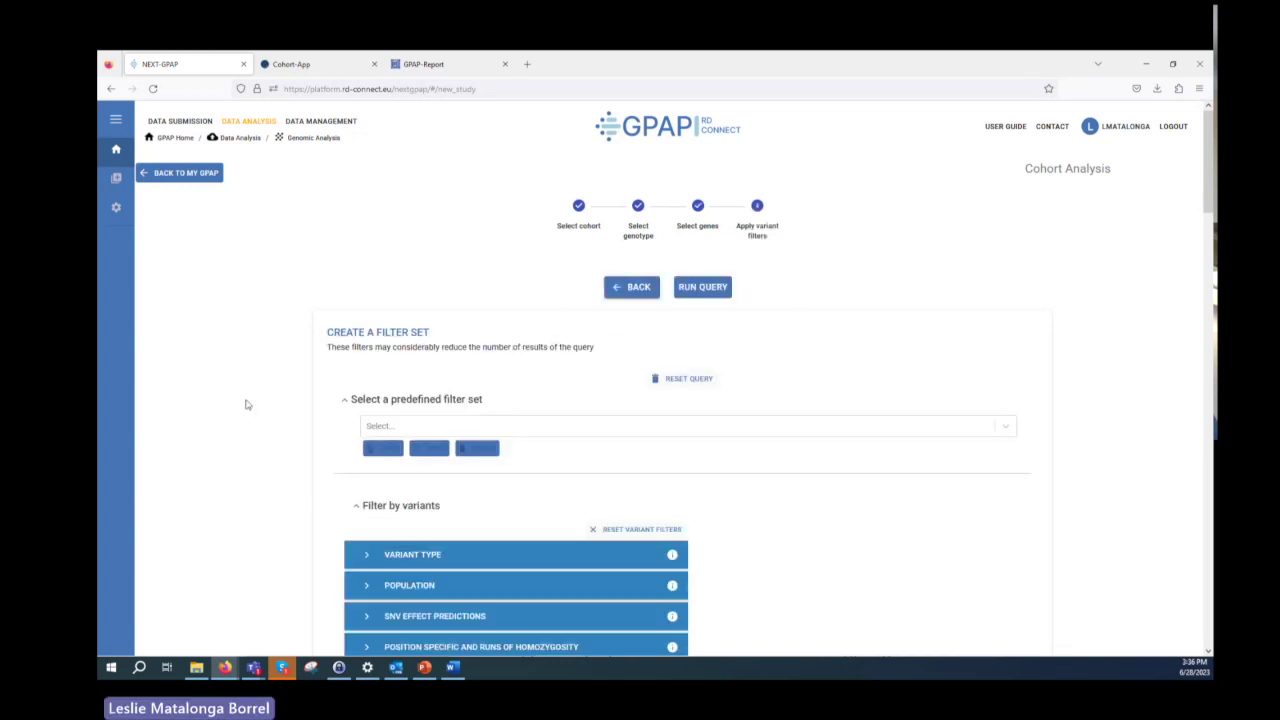
# Step: Apply the CNAG Diagnostics predefined filter set
pyautogui.scroll(-1, 236, 445)
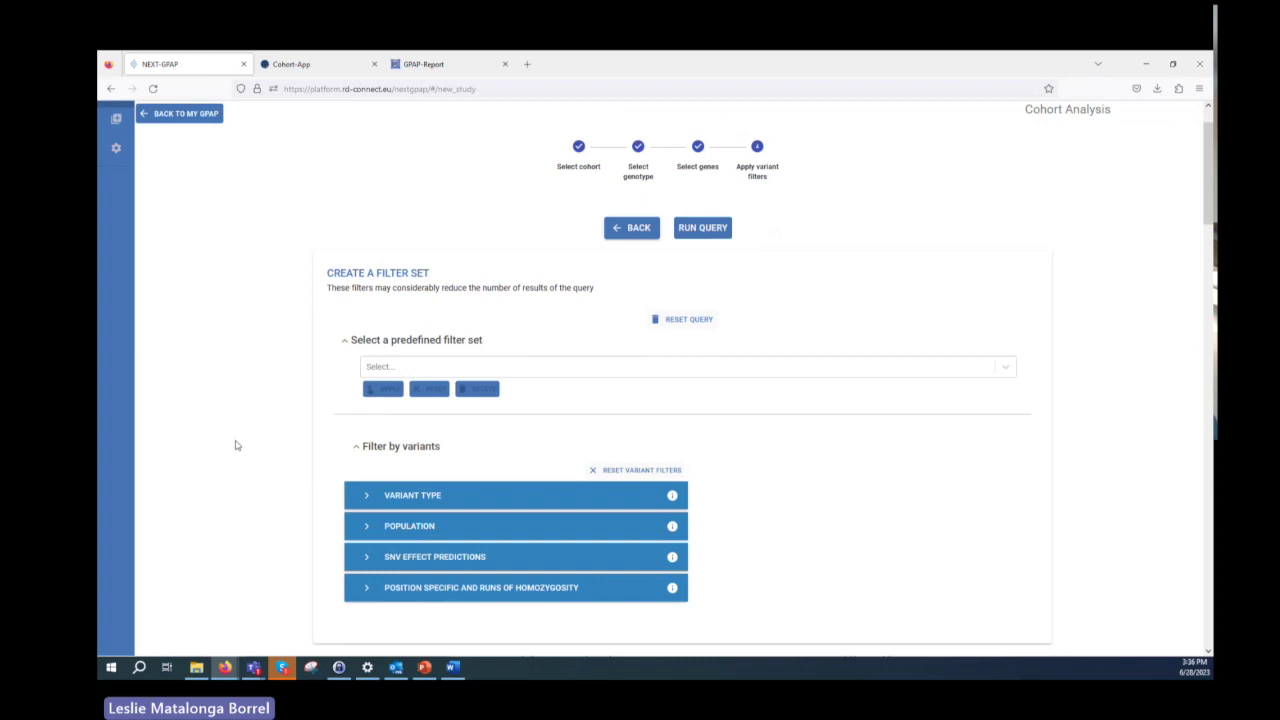
pyautogui.click(418, 496)
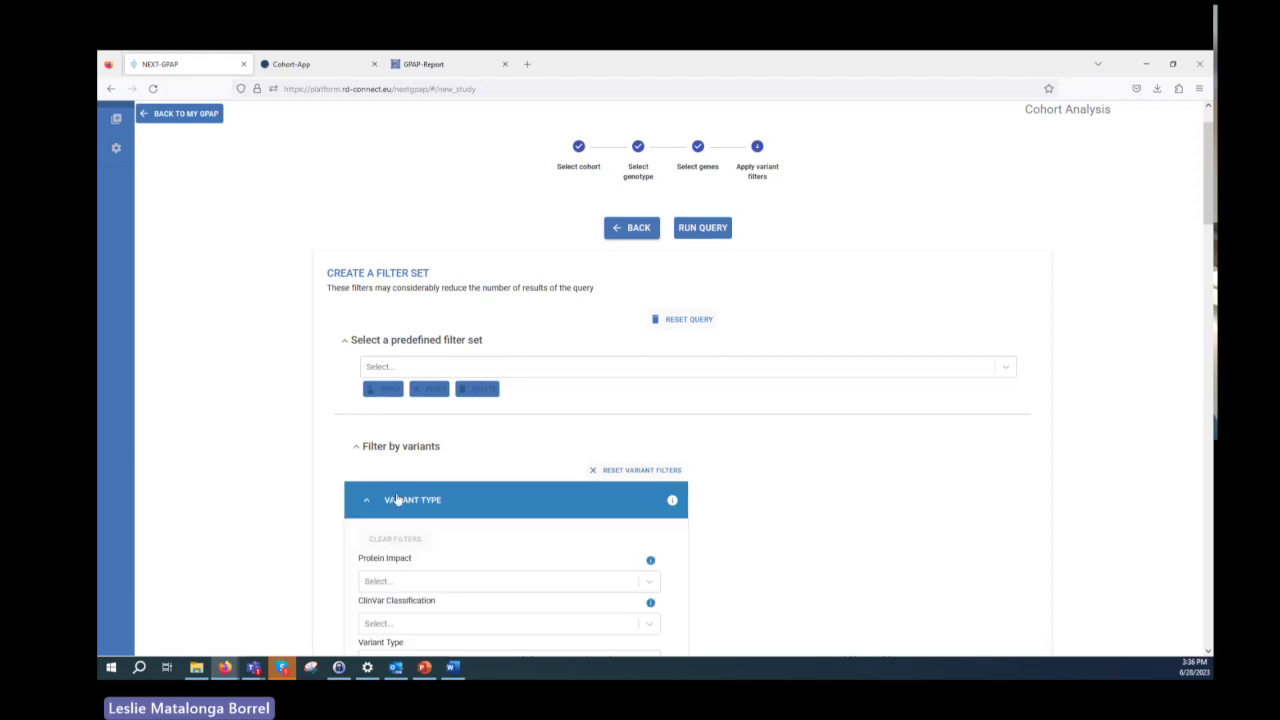
pyautogui.click(397, 499)
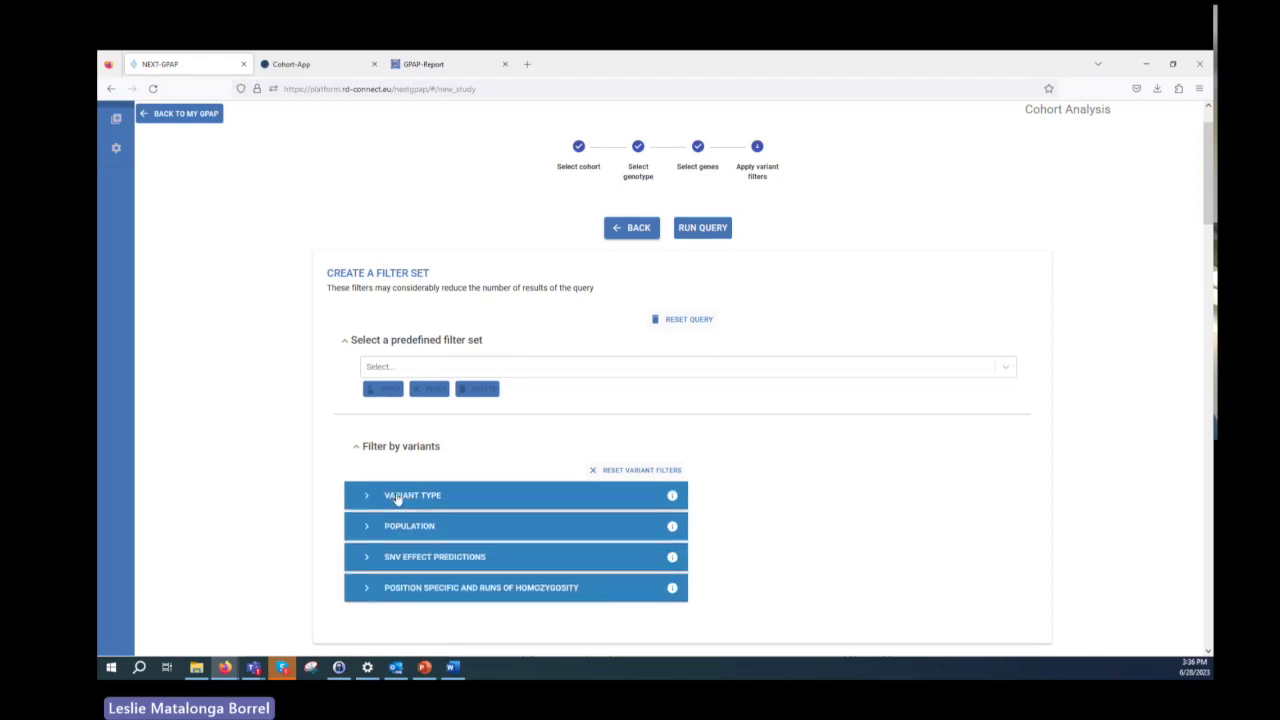
pyautogui.click(391, 368)
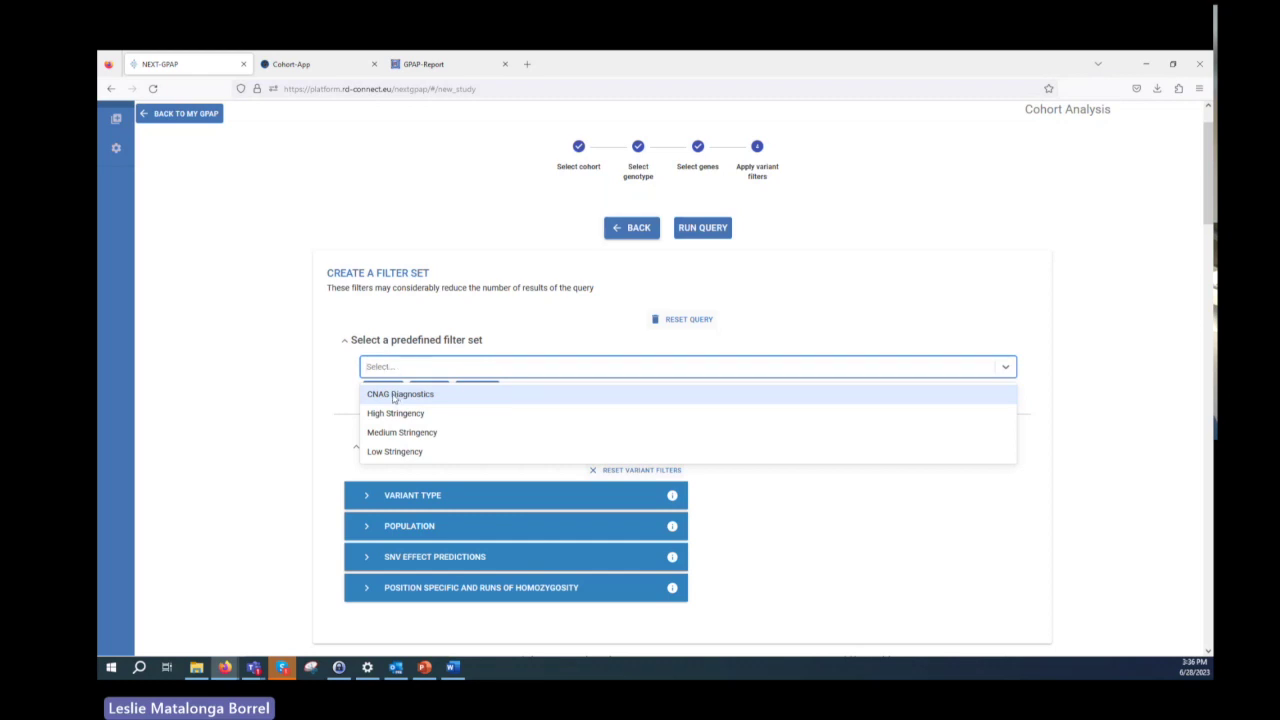
pyautogui.click(395, 396)
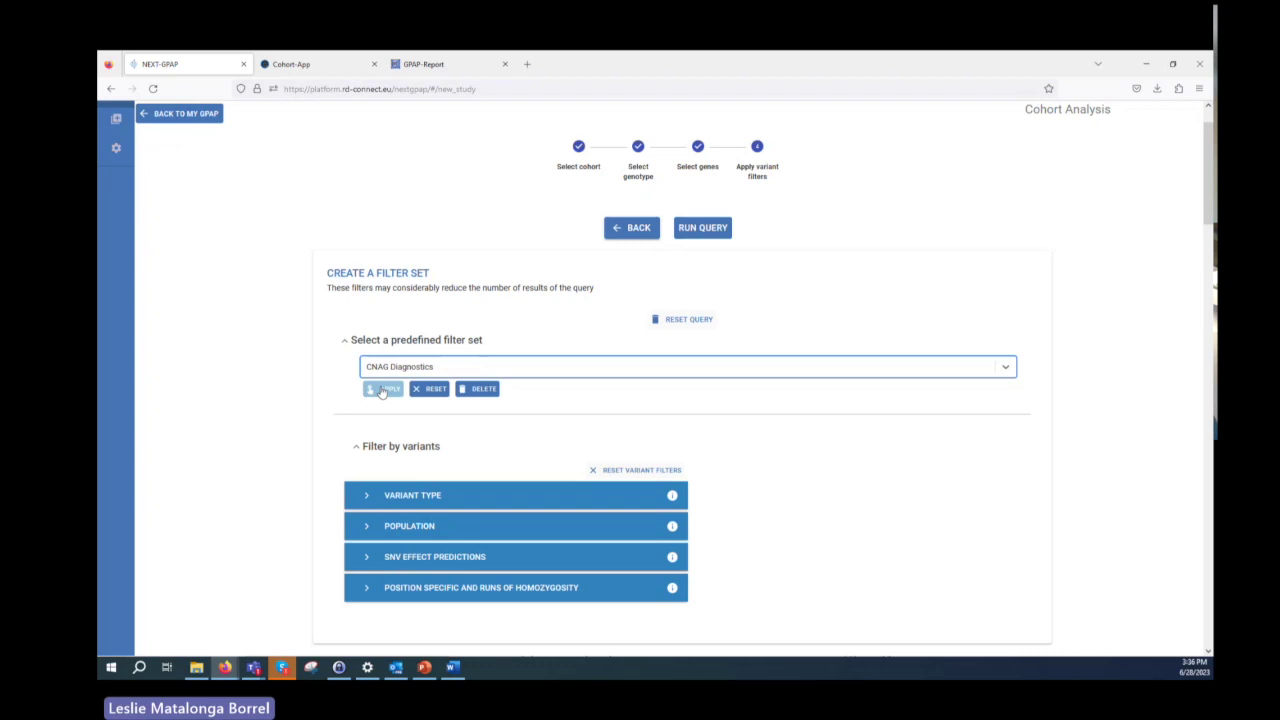
pyautogui.click(381, 390)
# Step: Check the High/Moderate/Low impact and 0.01/0.02 frequency filters, then run the cohort query
pyautogui.click(414, 532)
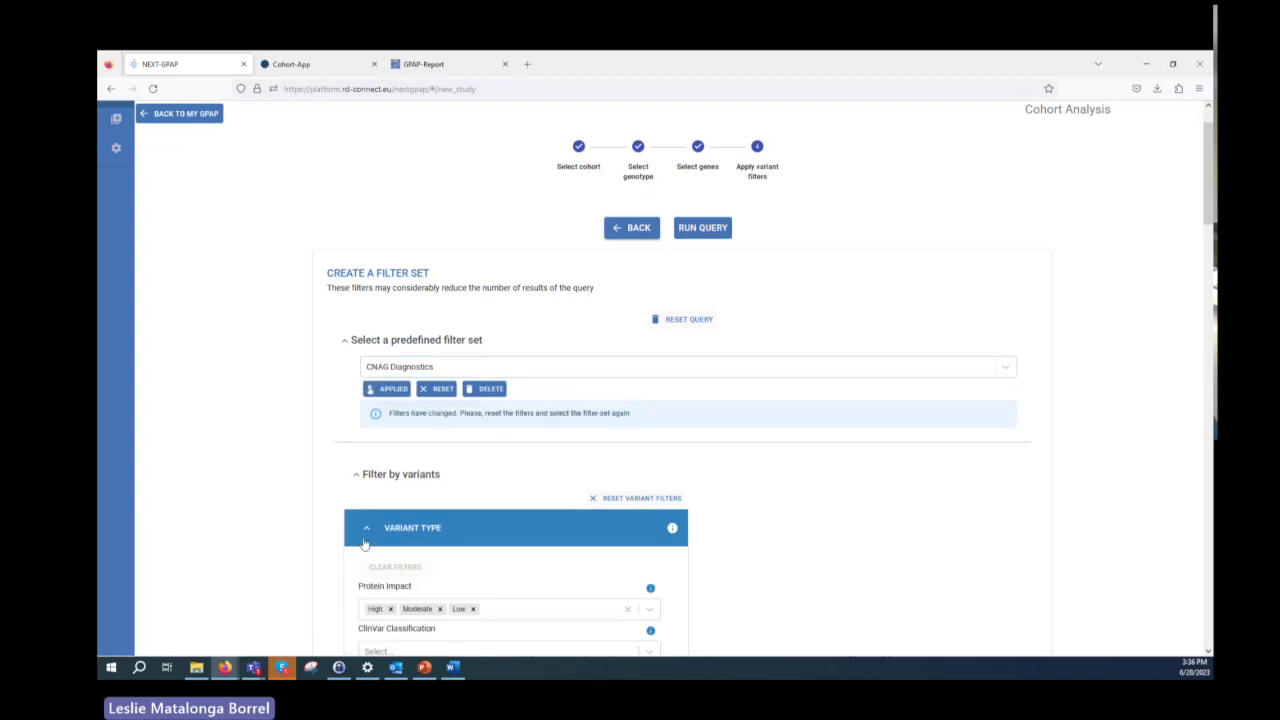
pyautogui.scroll(-2, 280, 569)
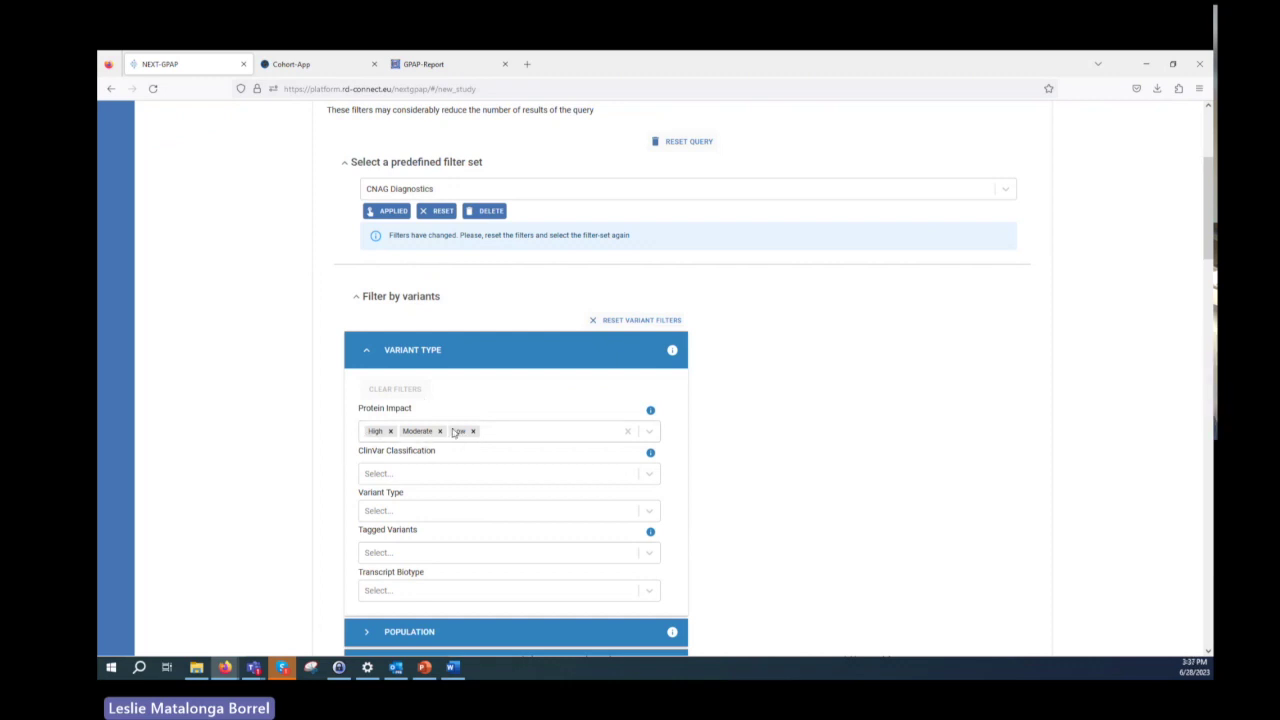
pyautogui.scroll(-2, 297, 453)
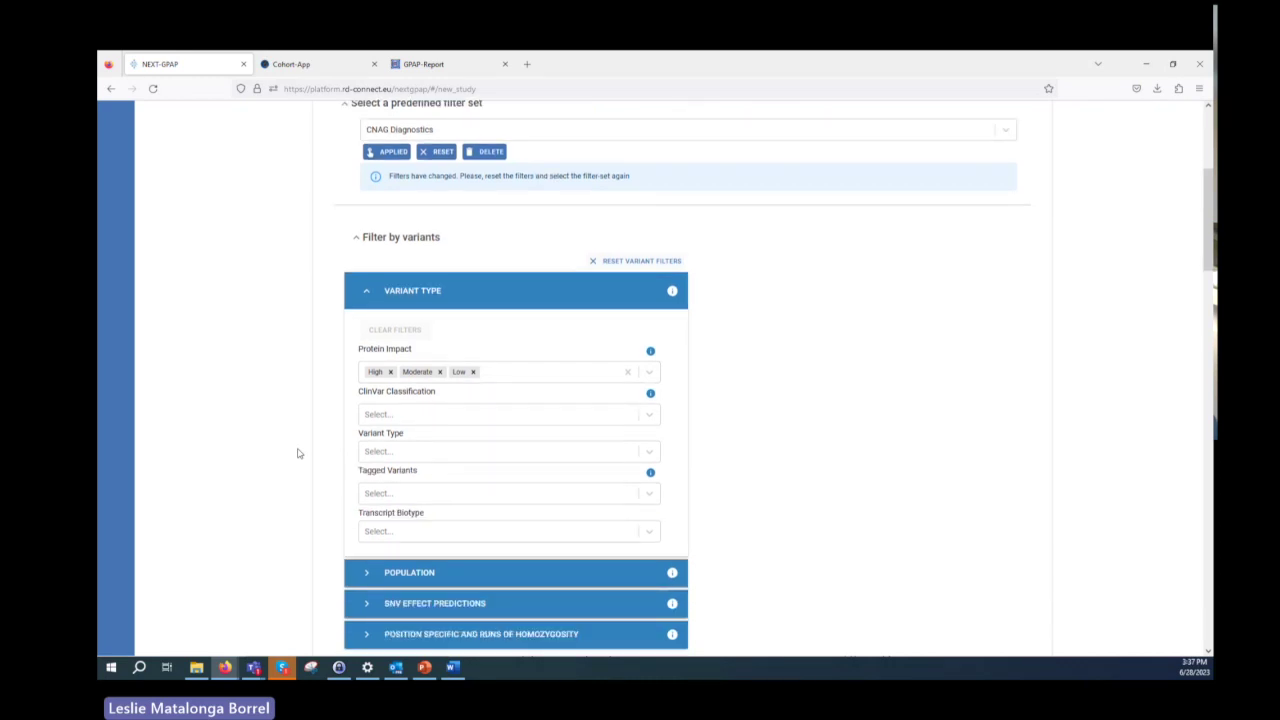
pyautogui.click(382, 519)
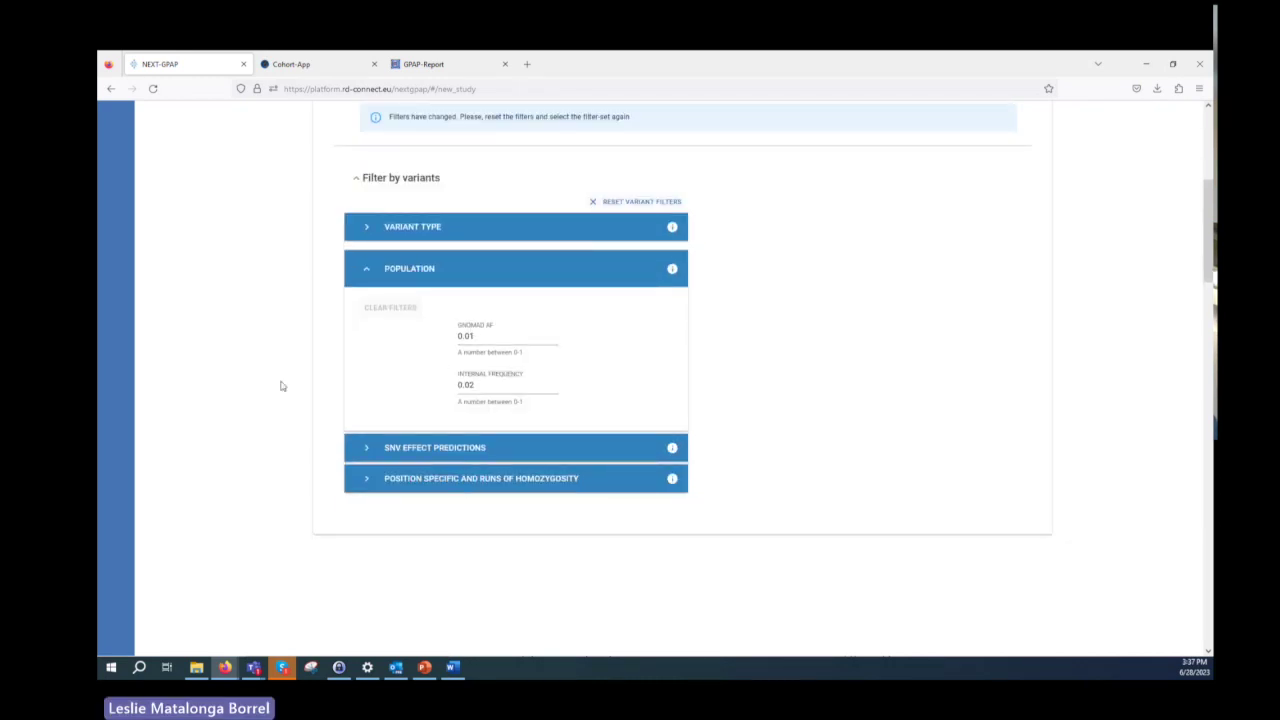
pyautogui.scroll(3, 281, 386)
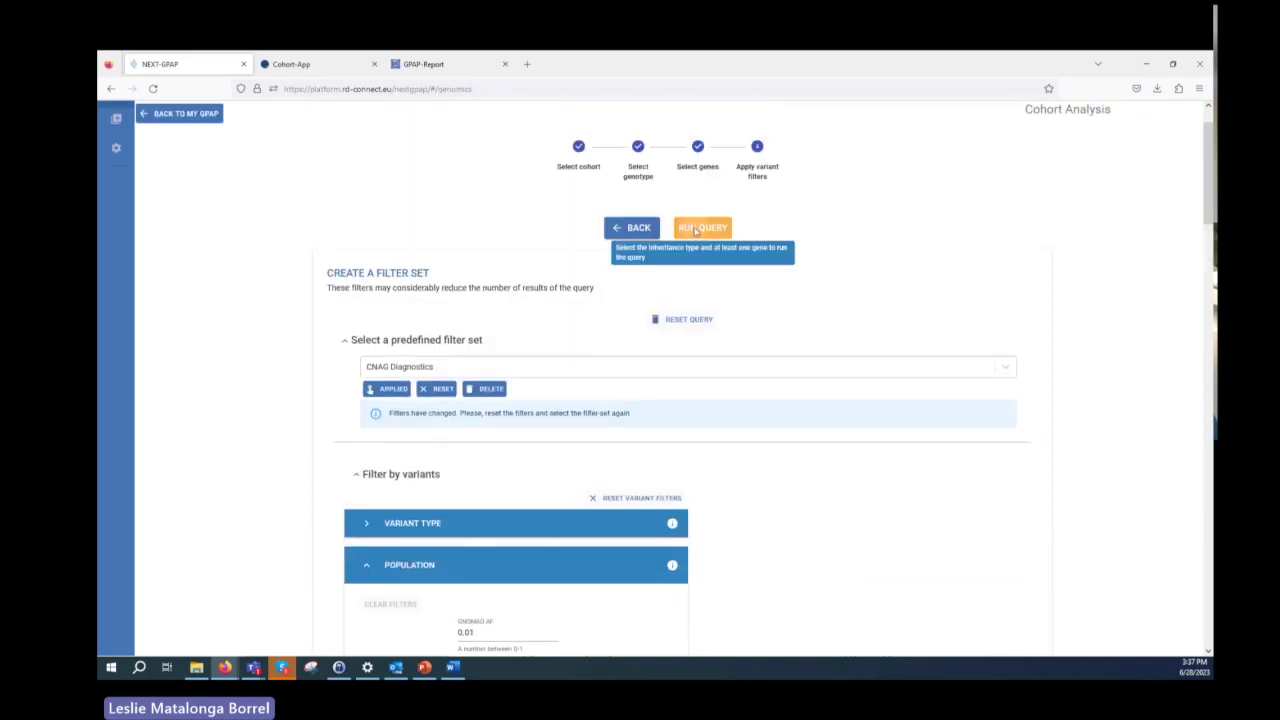
pyautogui.click(697, 227)
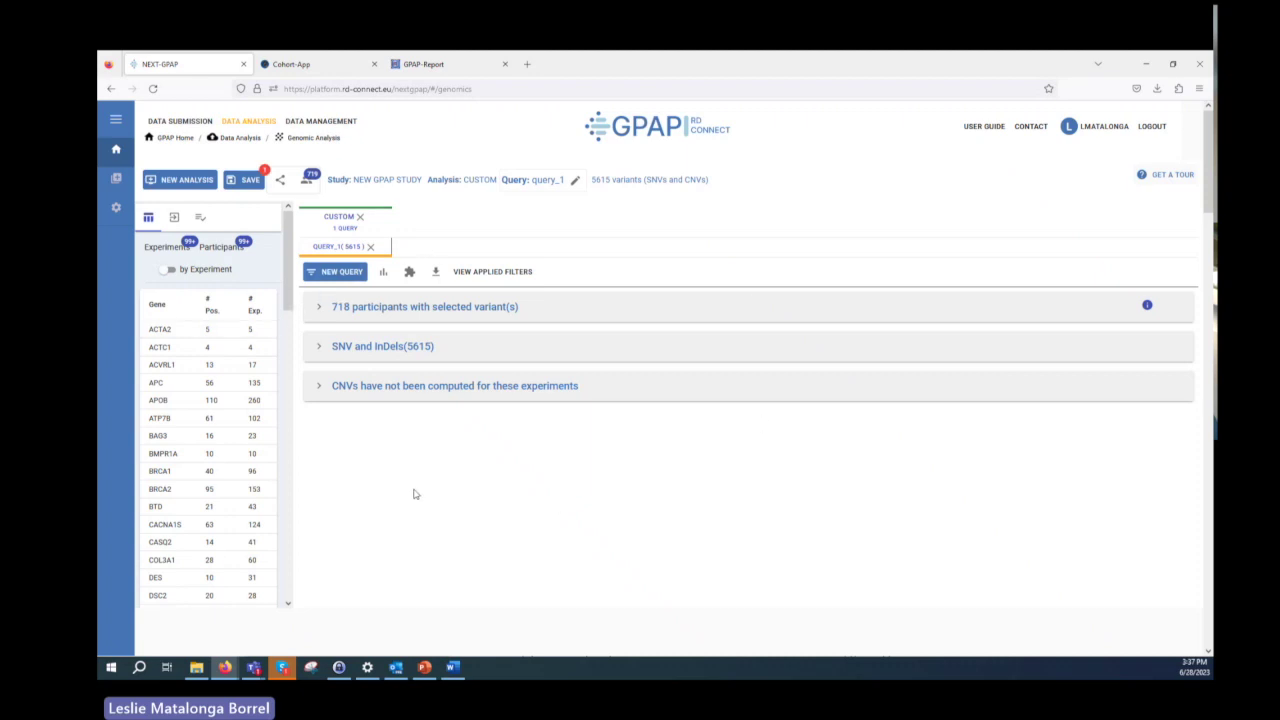
# Step: Expand the list of 718 participants with selected variants, then collapse it again
pyautogui.click(372, 313)
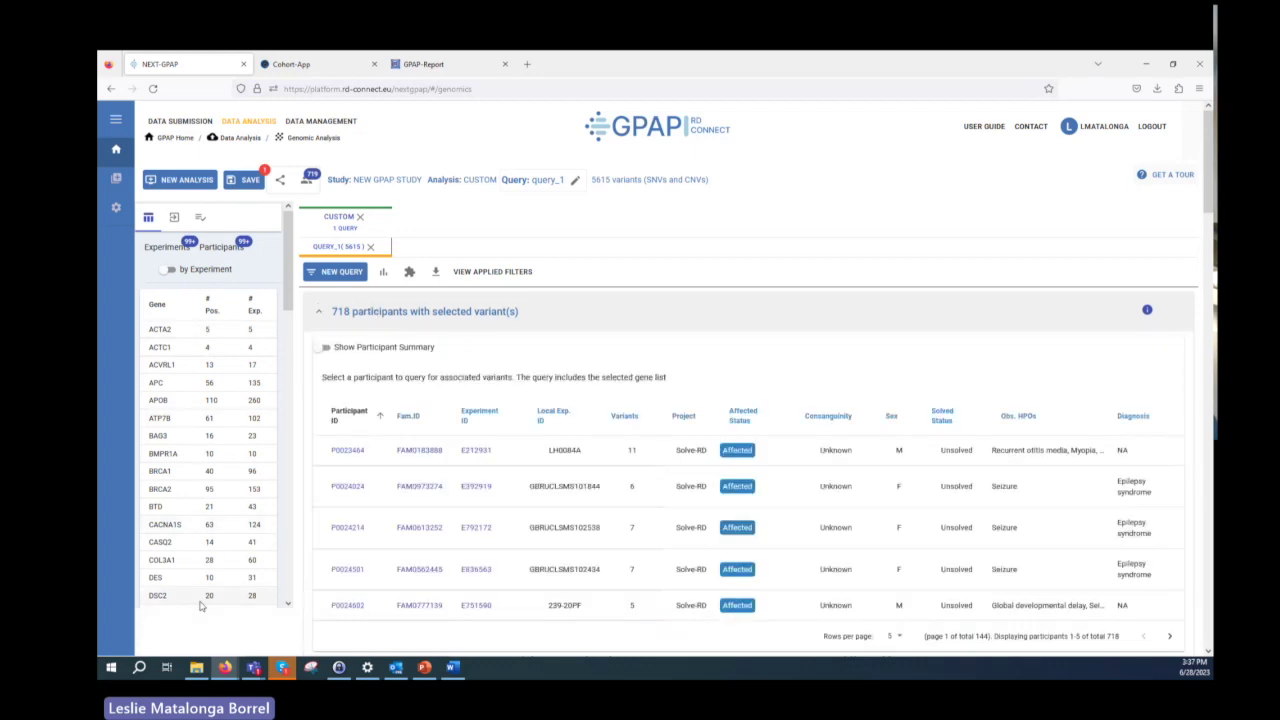
pyautogui.click(348, 313)
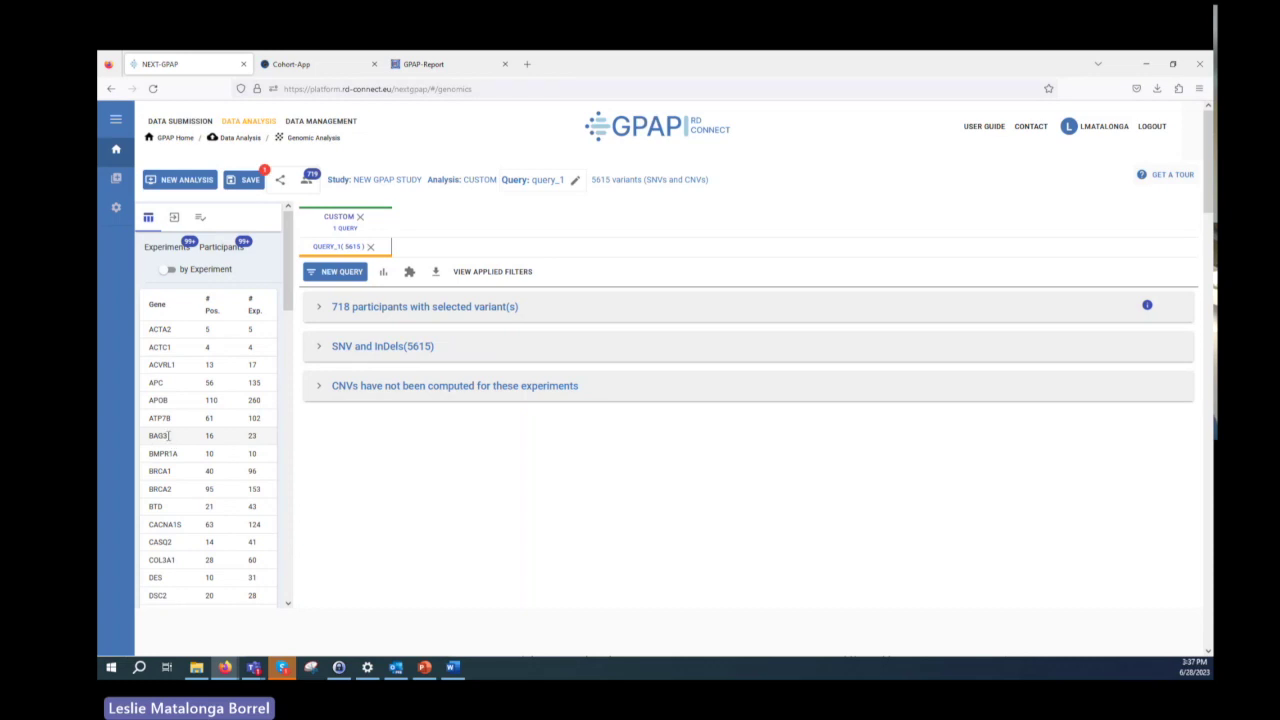
# Step: Narrow results to gene BAG3, review its 19 variants and 23 carriers, then return to variants
pyautogui.click(185, 440)
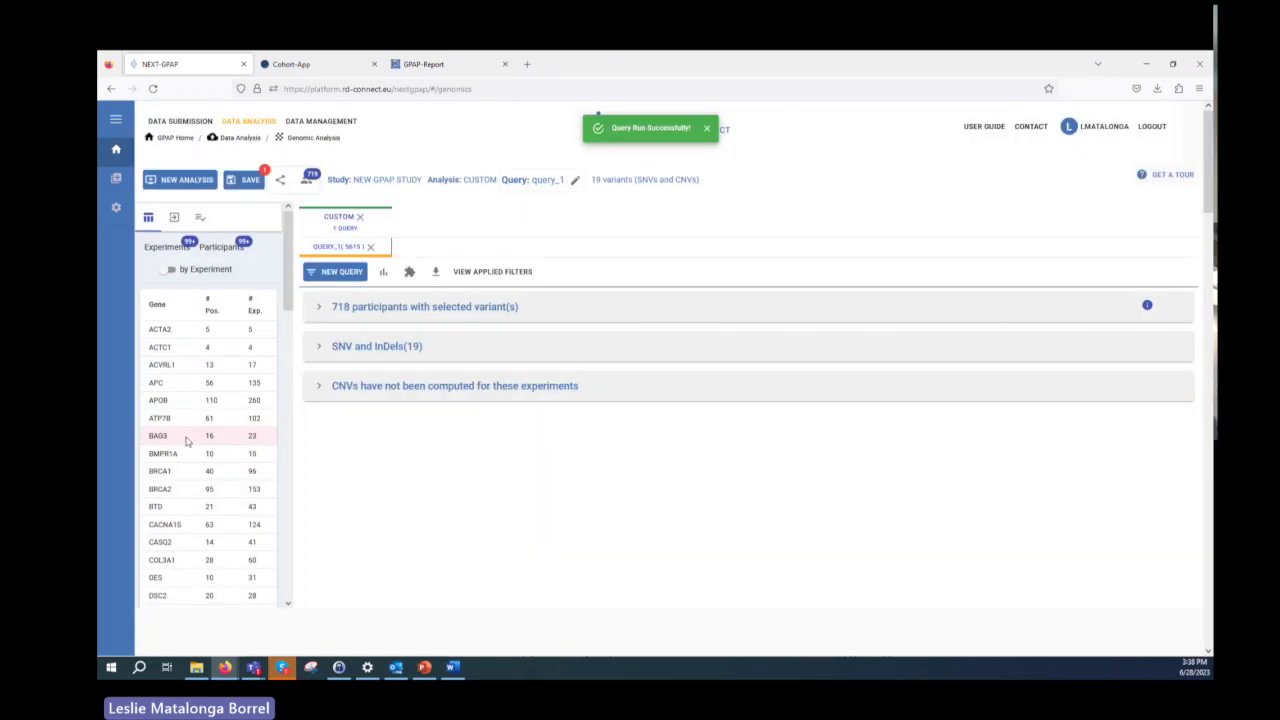
pyautogui.click(370, 346)
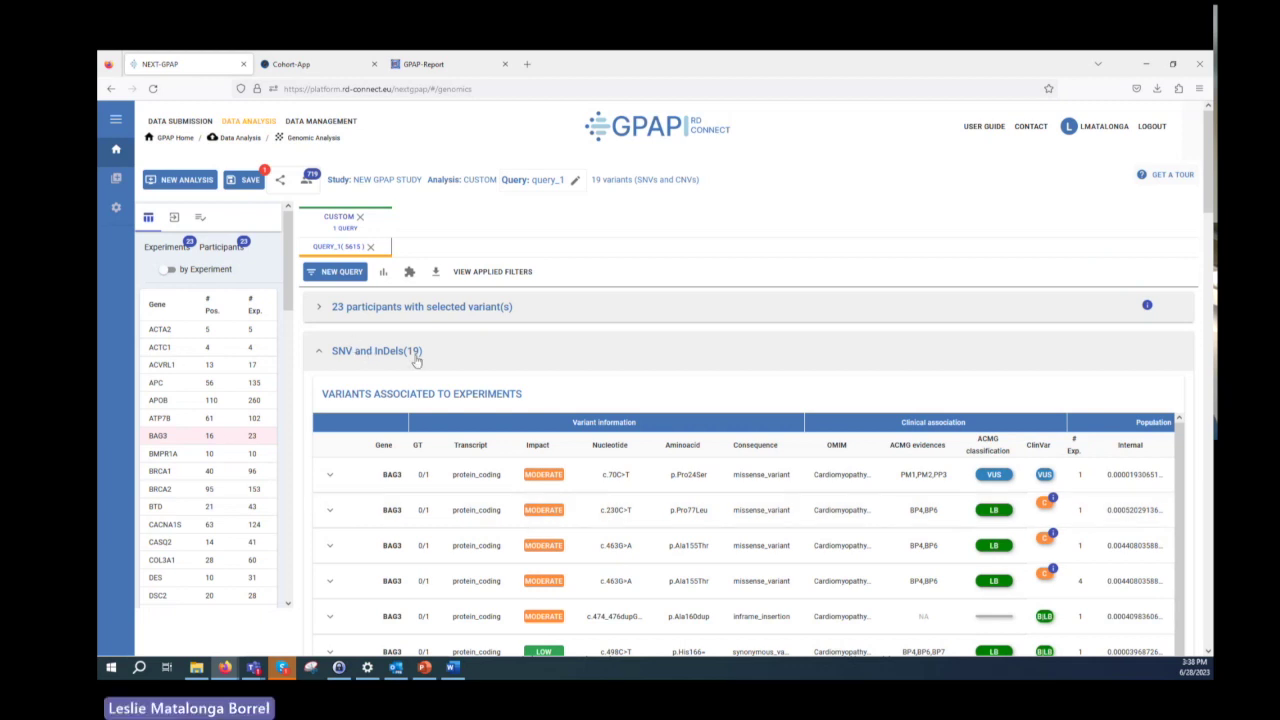
pyautogui.click(364, 310)
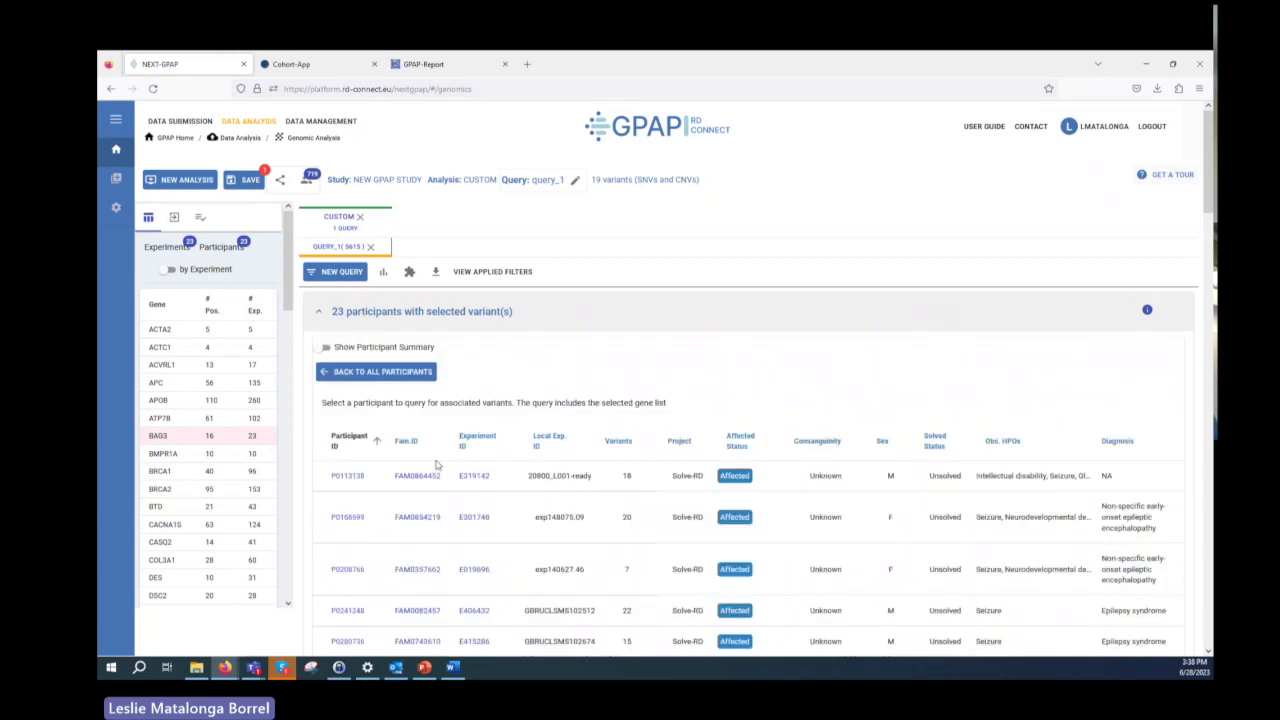
pyautogui.scroll(-2, 436, 465)
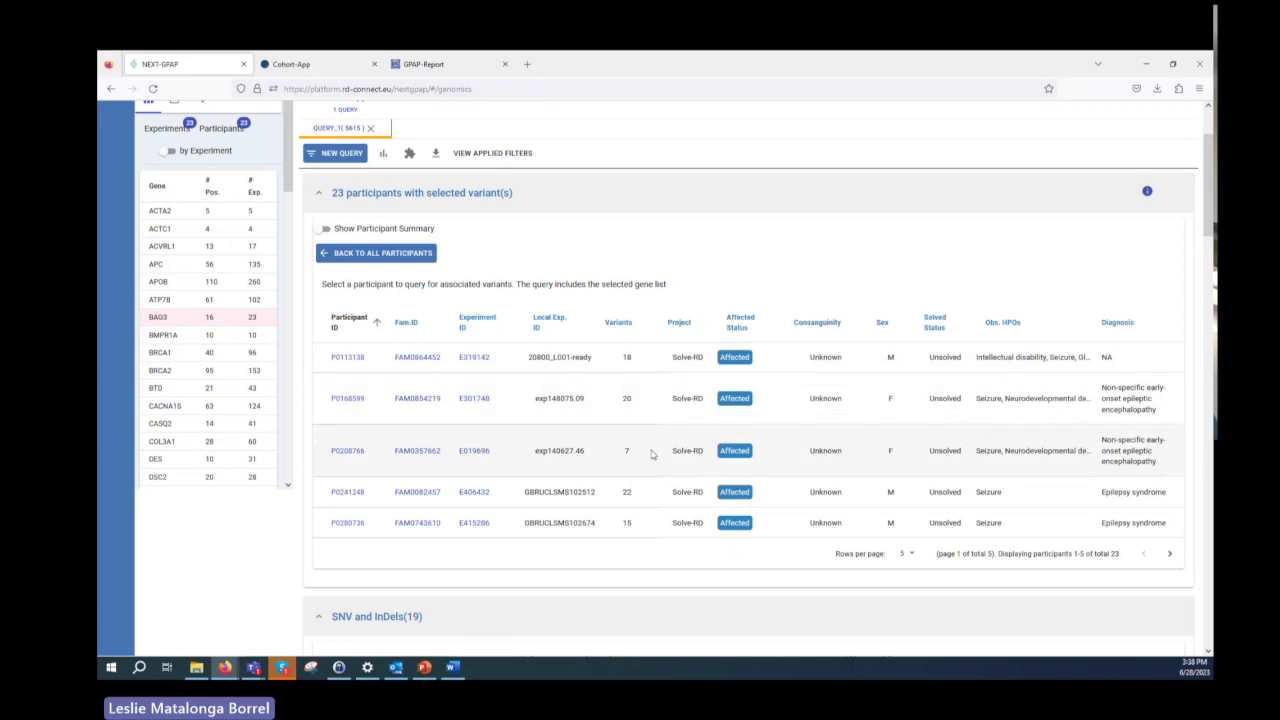
pyautogui.scroll(1, 652, 452)
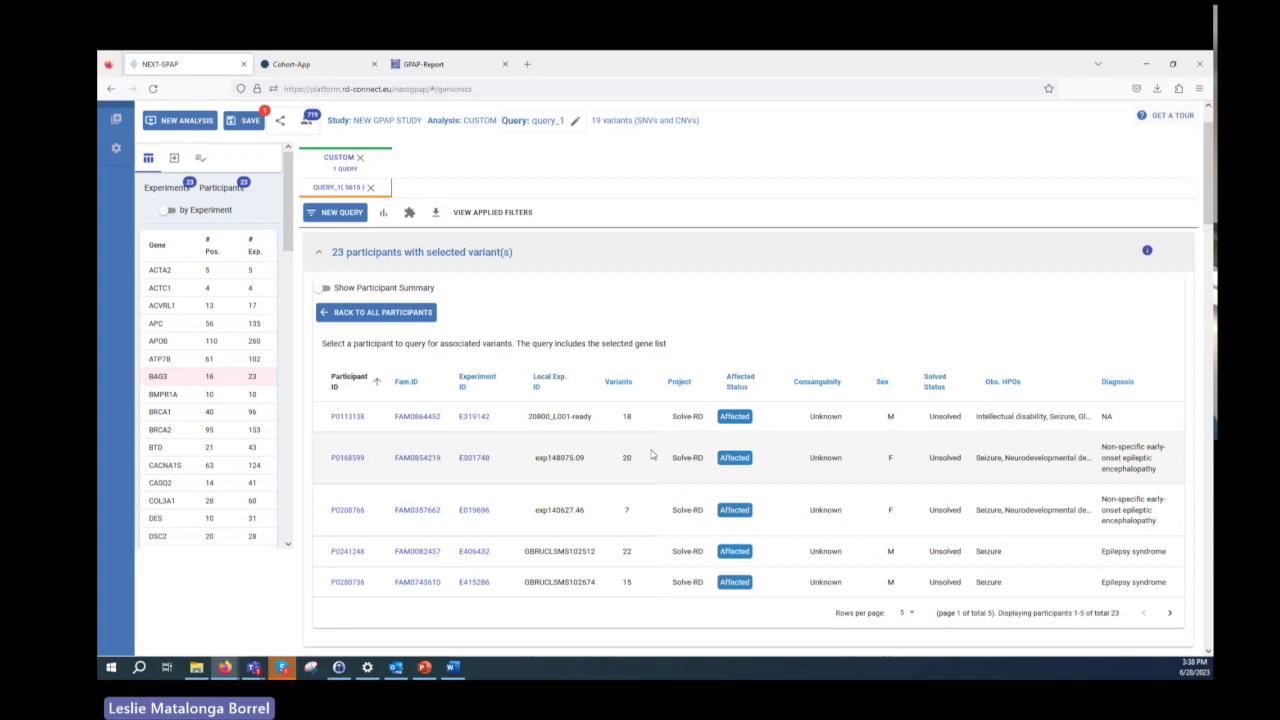
pyautogui.scroll(1, 492, 448)
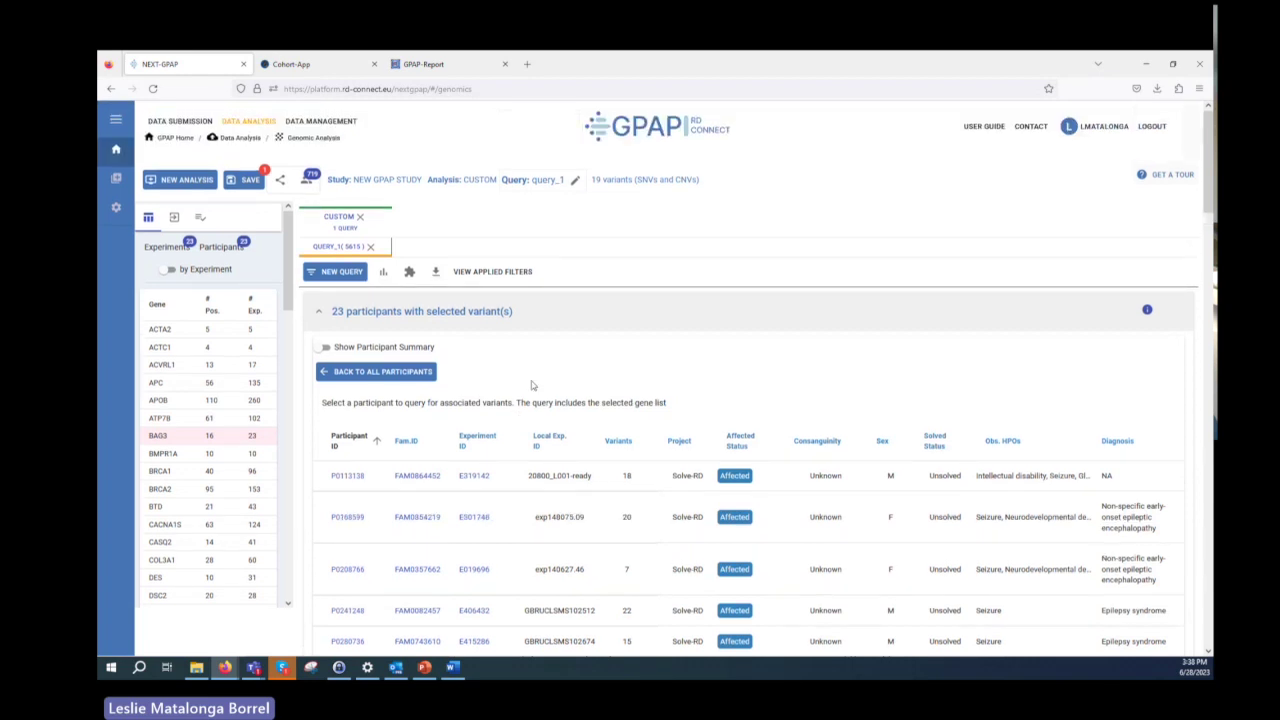
pyautogui.click(408, 314)
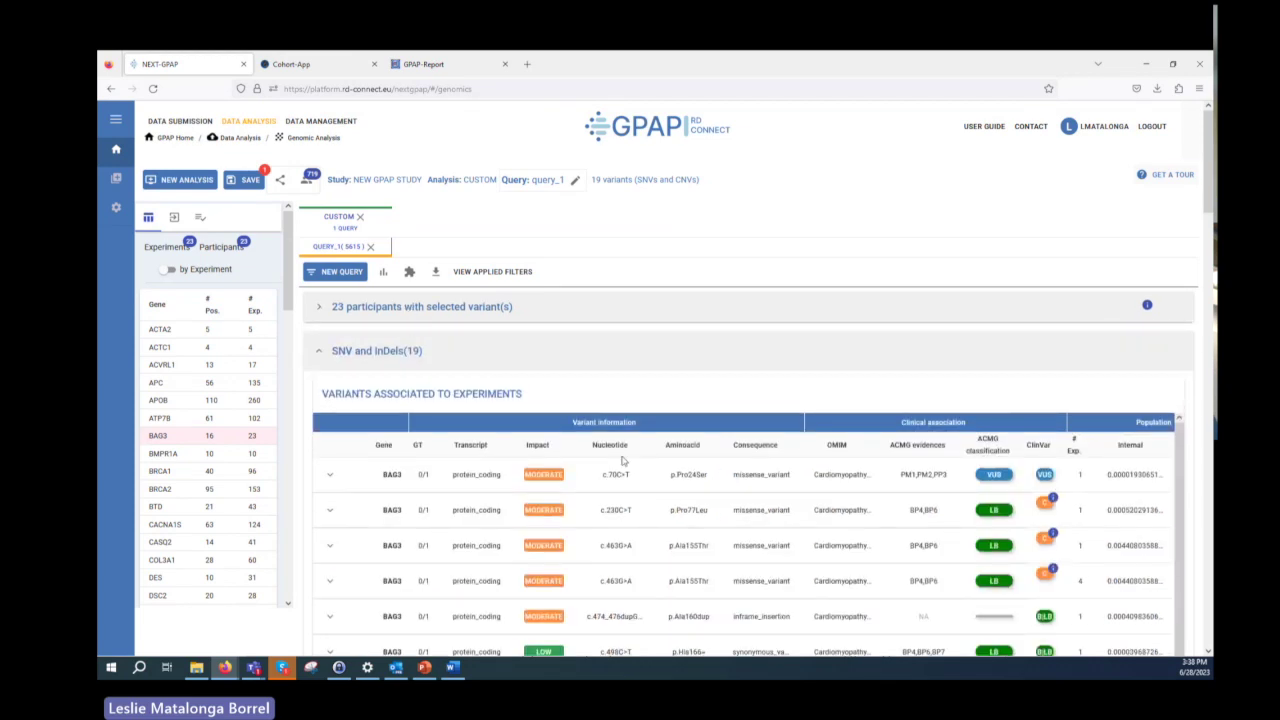
pyautogui.scroll(-3, 621, 459)
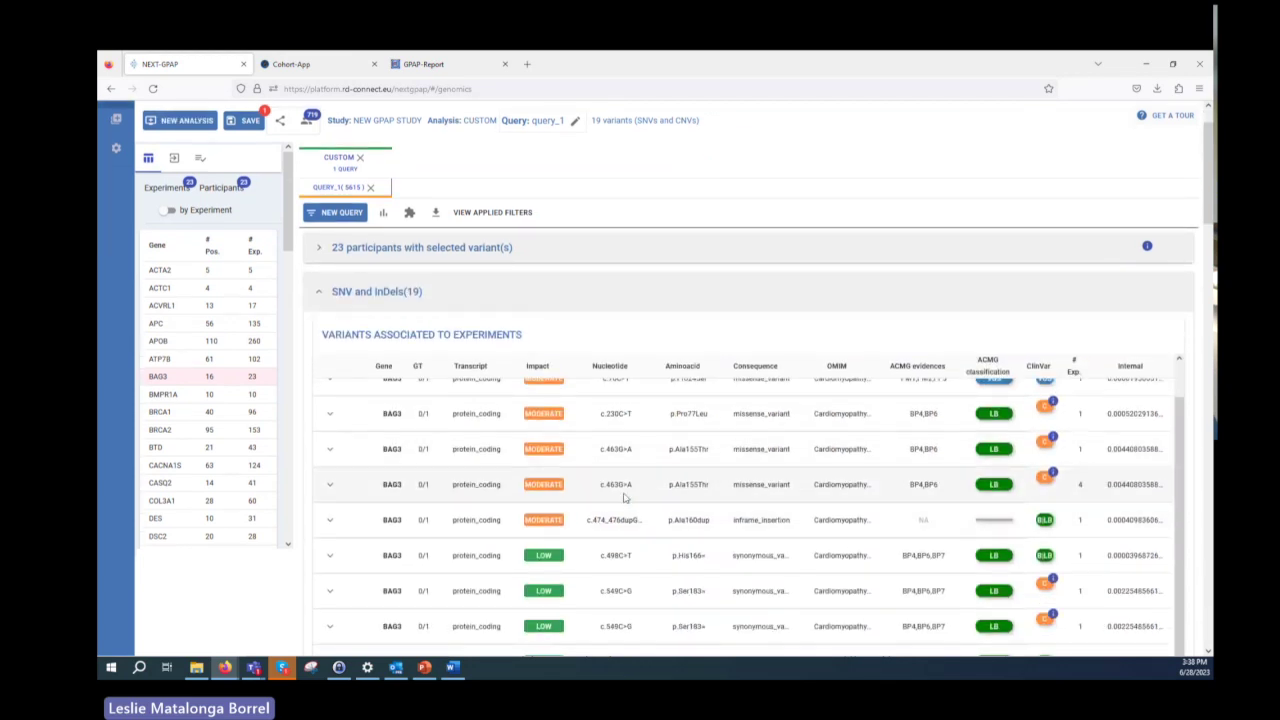
# Step: Check the single participant carrying BAG3 c.463G>A, then return to all 23 participants
pyautogui.click(586, 456)
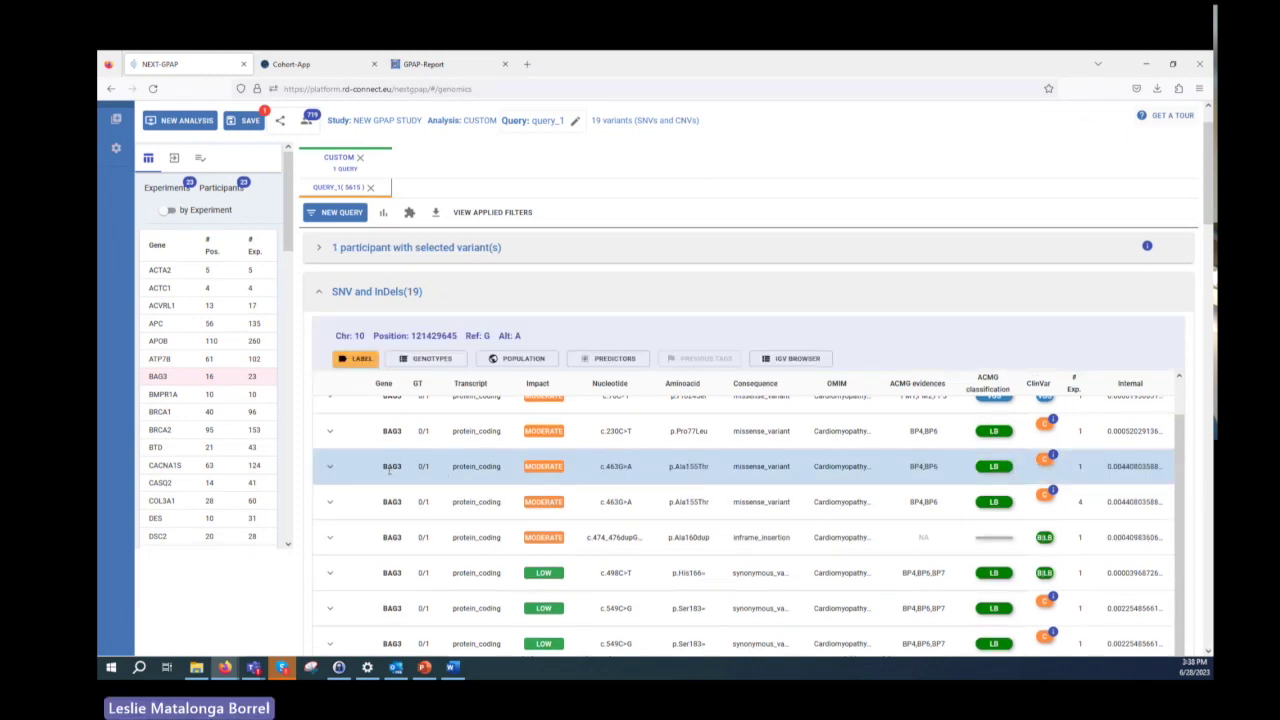
pyautogui.click(395, 249)
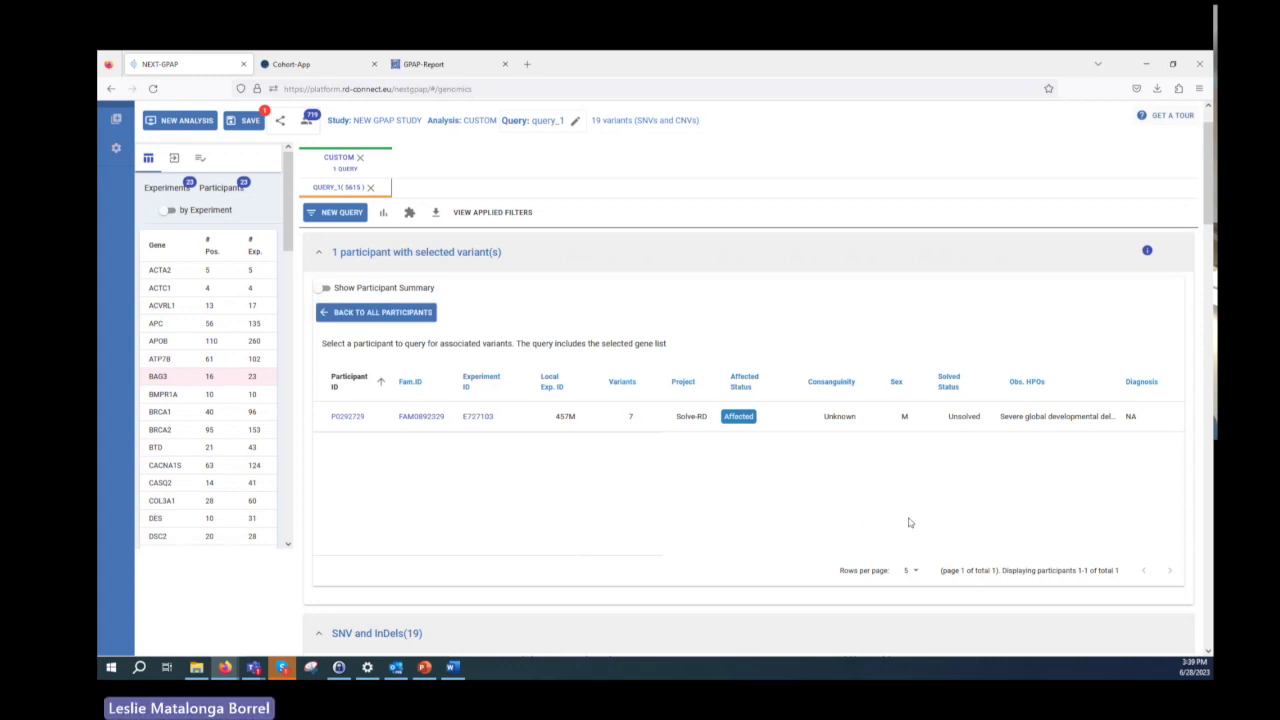
pyautogui.click(374, 312)
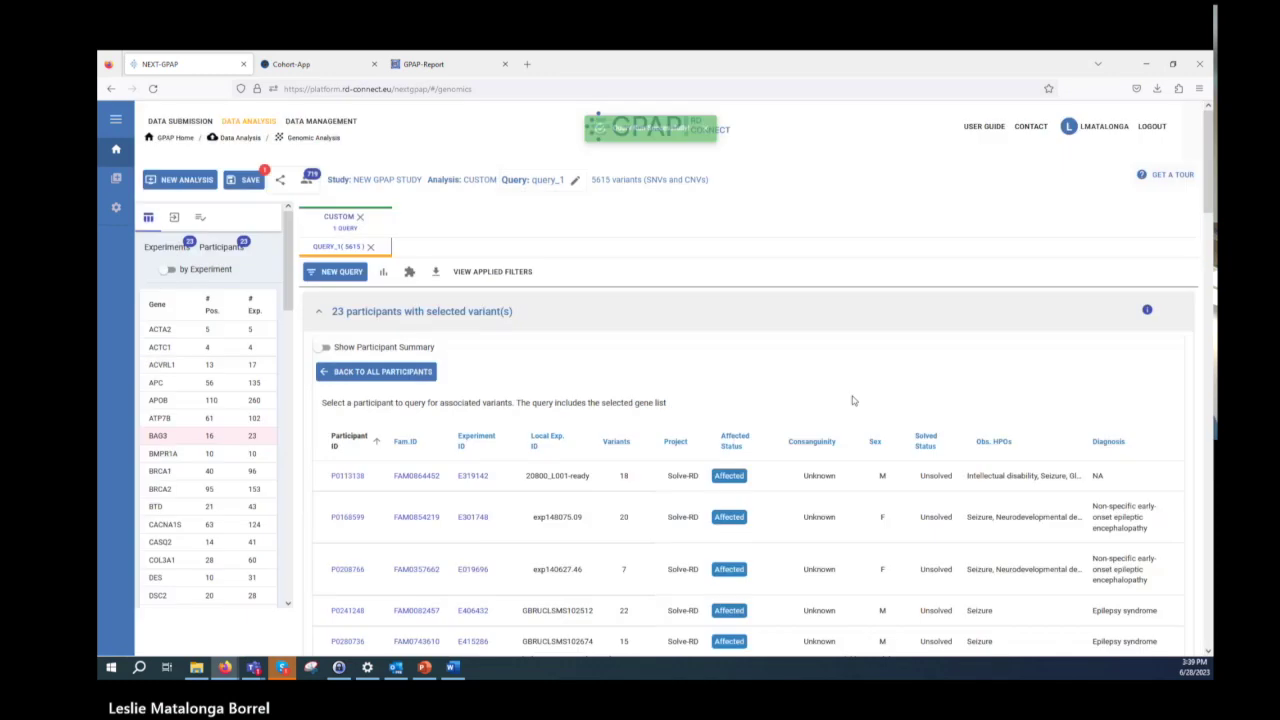
# Step: Select the fifth participant, the one with epilepsy syndrome, then clear the selection
pyautogui.scroll(-4, 840, 400)
pyautogui.click(812, 402)
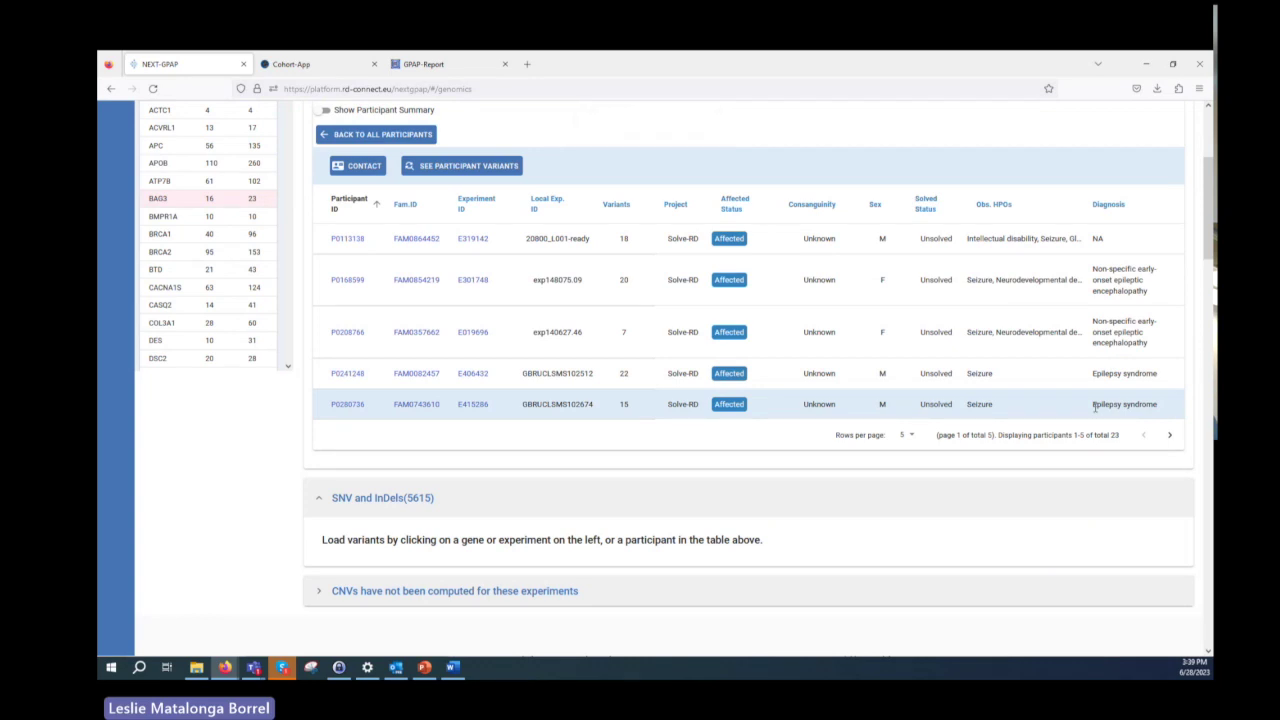
pyautogui.click(1093, 405)
# Step: Start a contact request to the data owner and dismiss it without sending
pyautogui.scroll(2, 1050, 380)
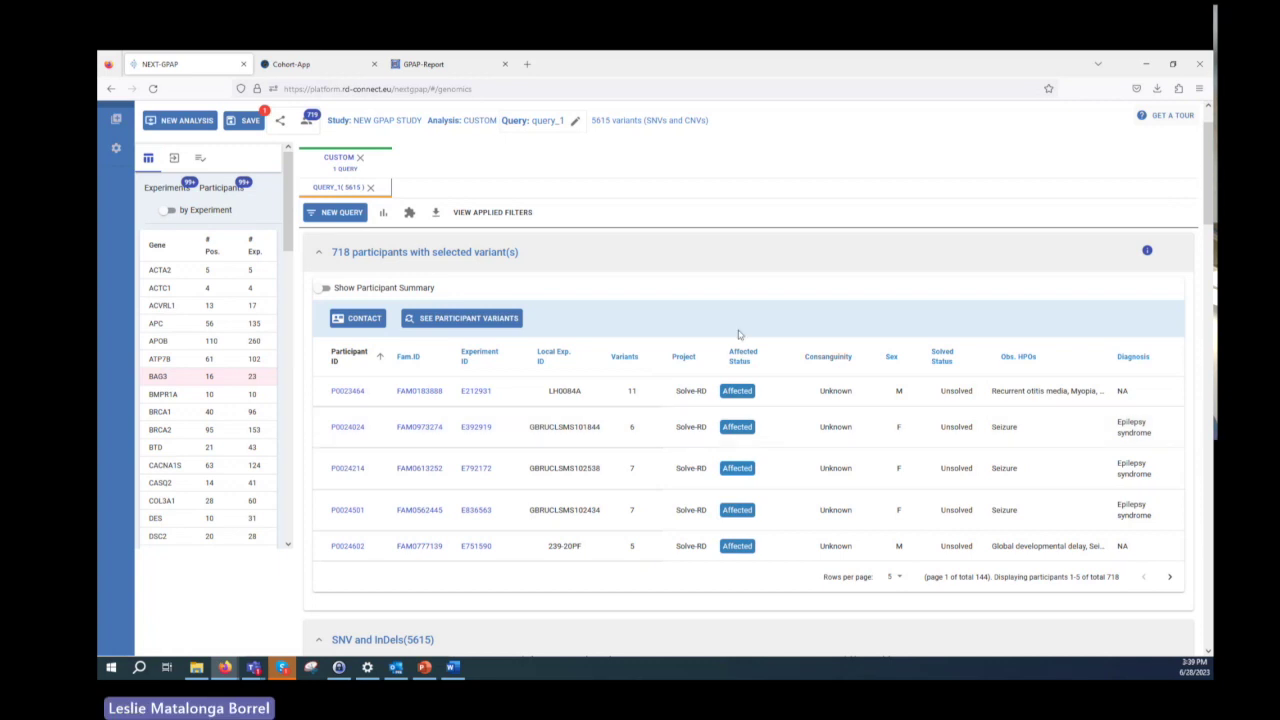
pyautogui.click(339, 329)
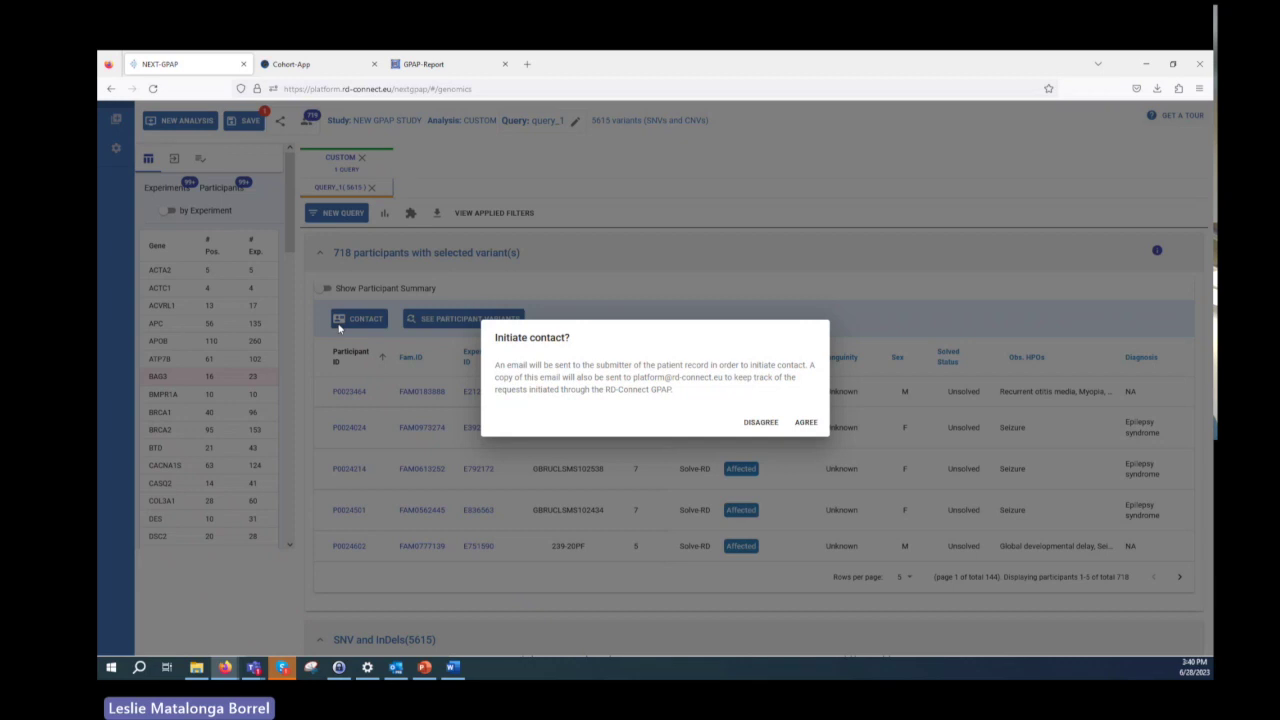
pyautogui.click(603, 289)
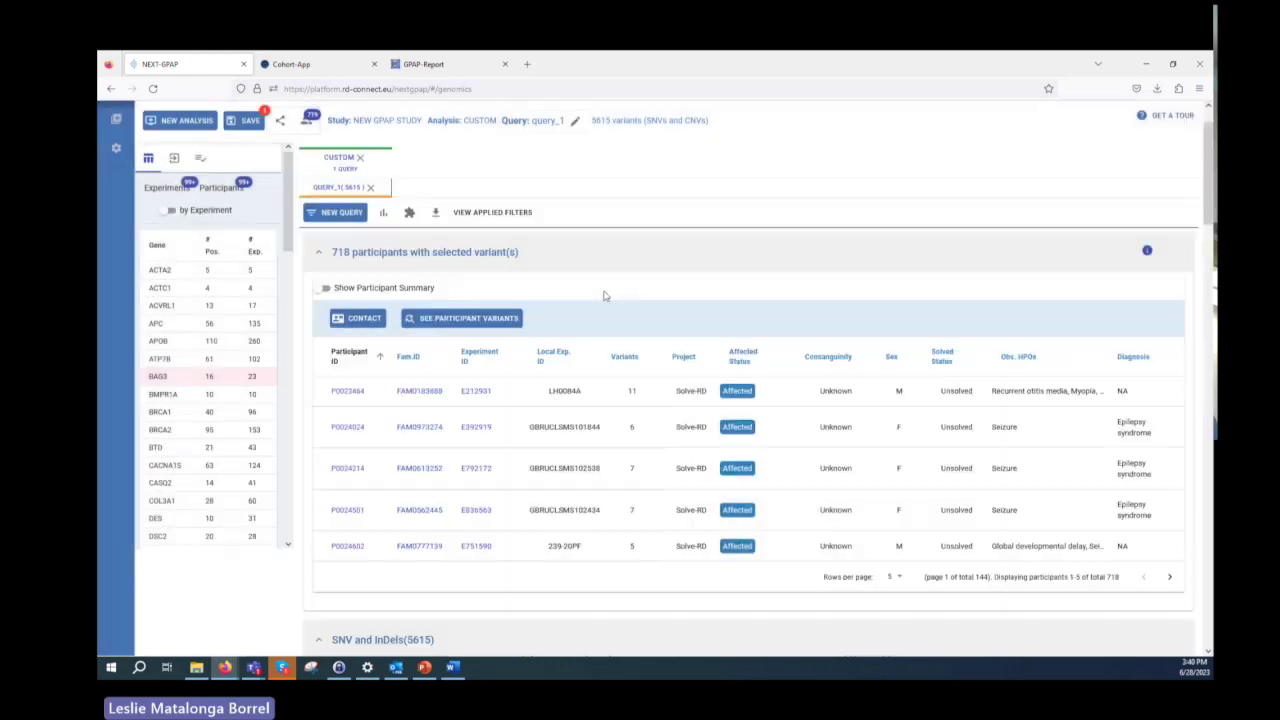
# Step: Switch to the Cohort App and bring up the cohort-building dashboard
pyautogui.click(315, 66)
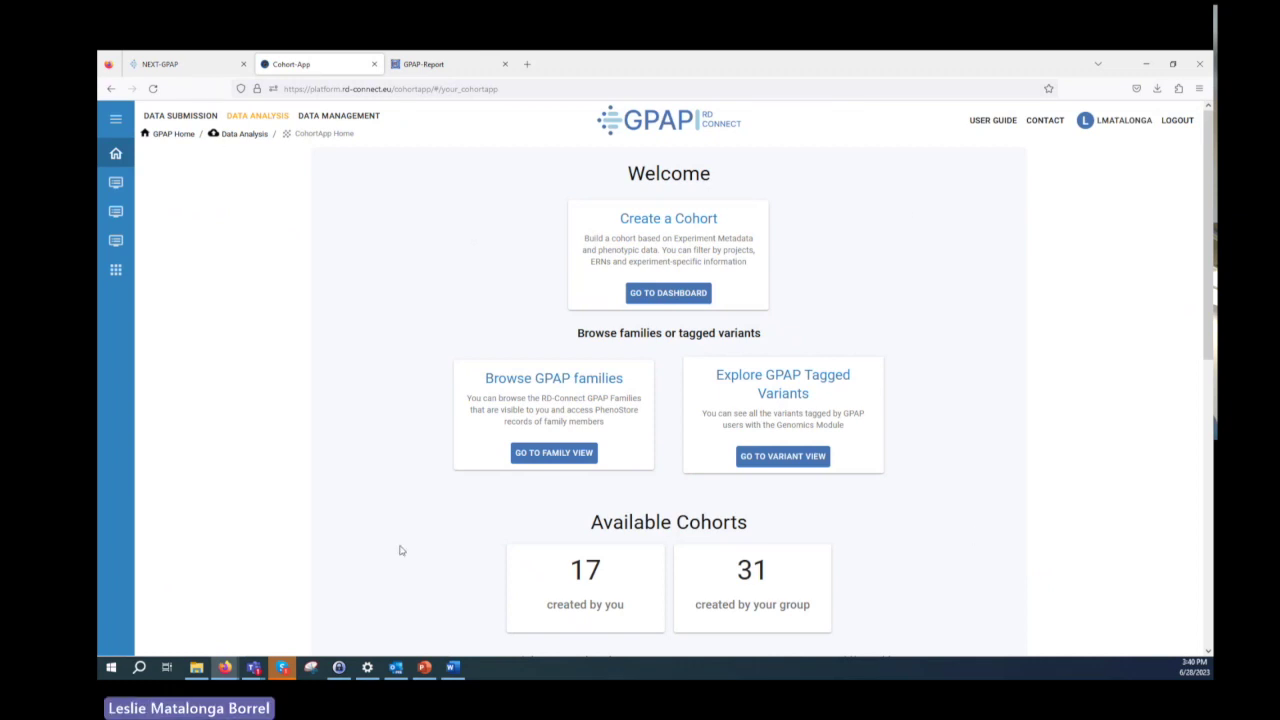
pyautogui.click(667, 295)
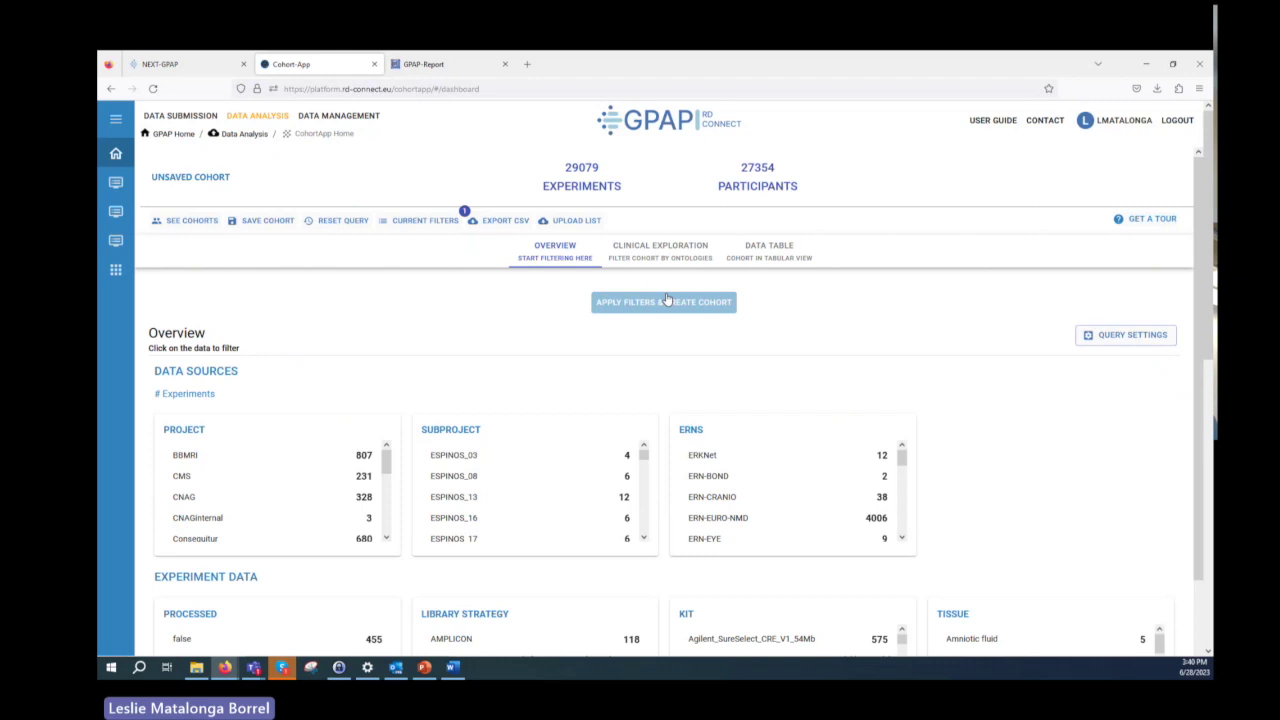
pyautogui.scroll(-2, 1065, 408)
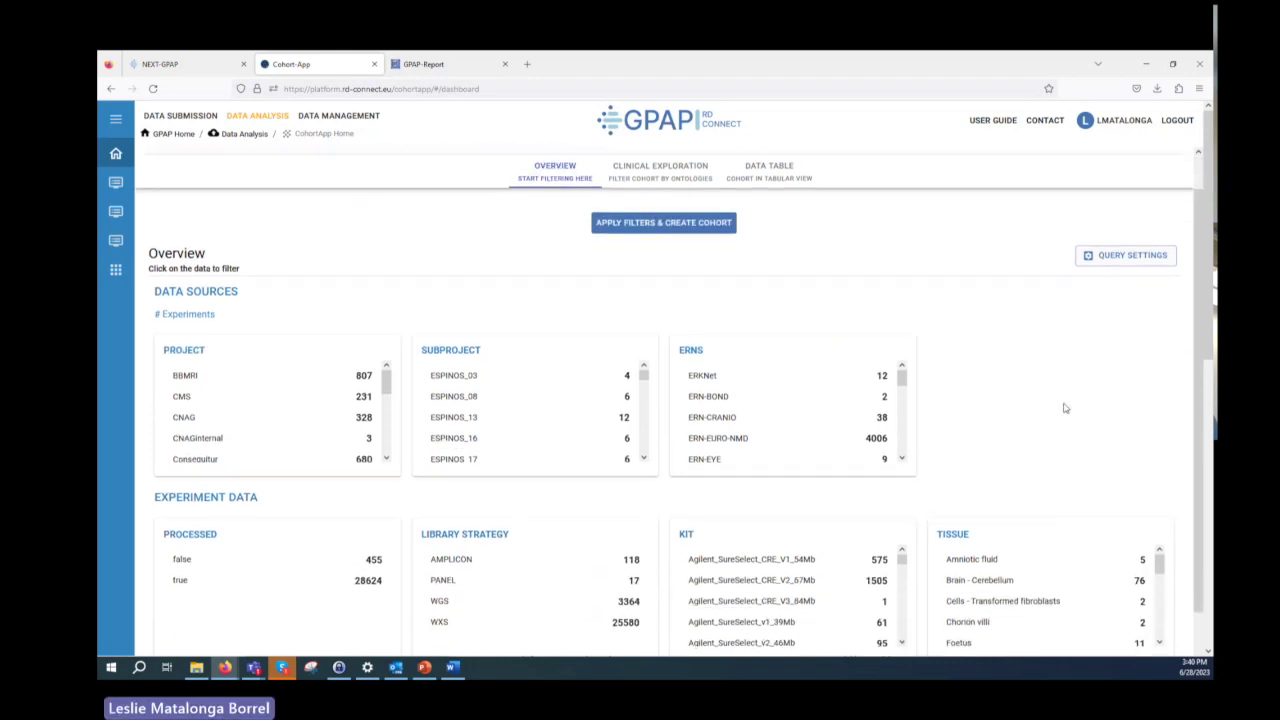
# Step: Choose ERN-EpiCARE, IN_PLATFORM true, INDEX Yes and Affected status as cohort filters
pyautogui.scroll(-1, 1065, 408)
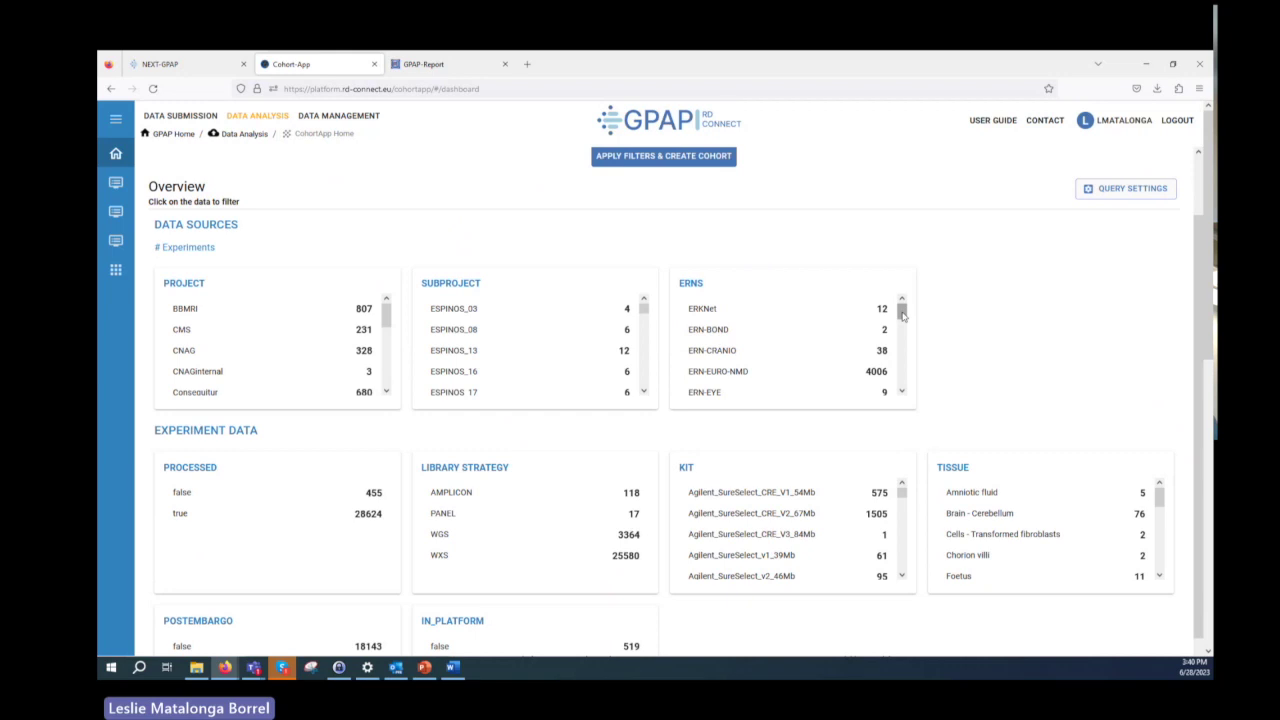
pyautogui.moveTo(902, 314); pyautogui.dragTo(906, 330)
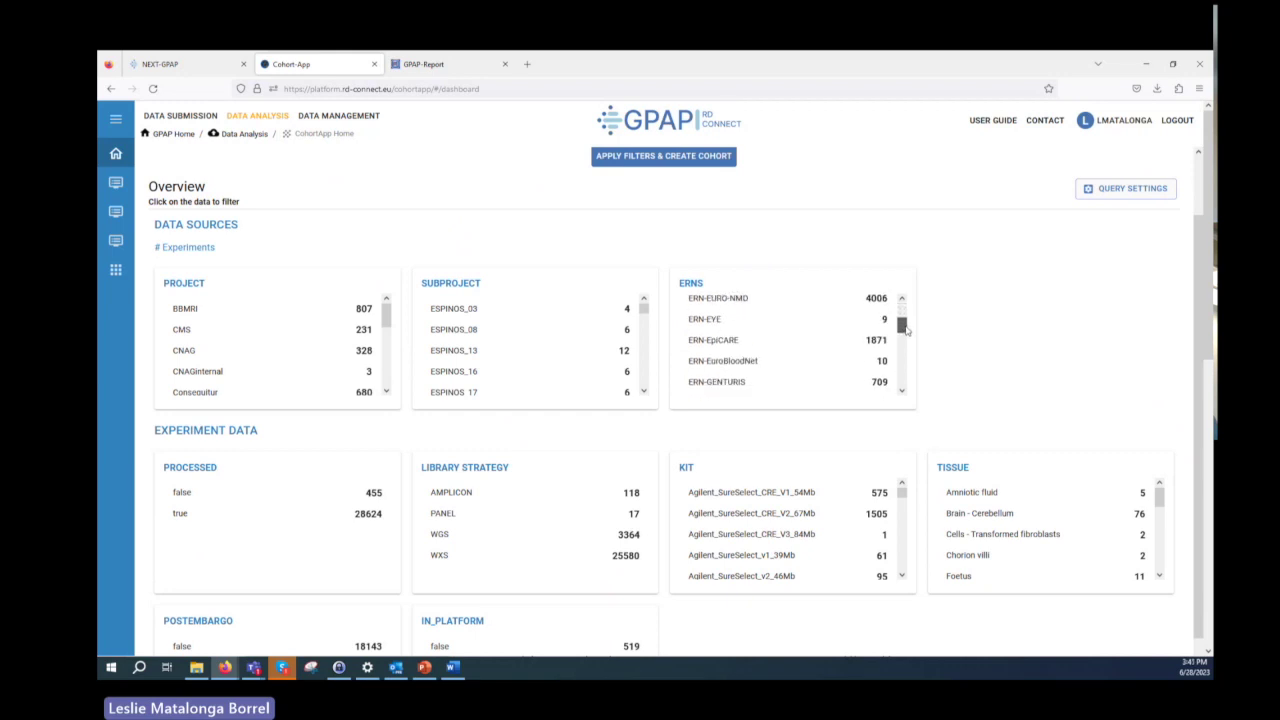
pyautogui.click(732, 345)
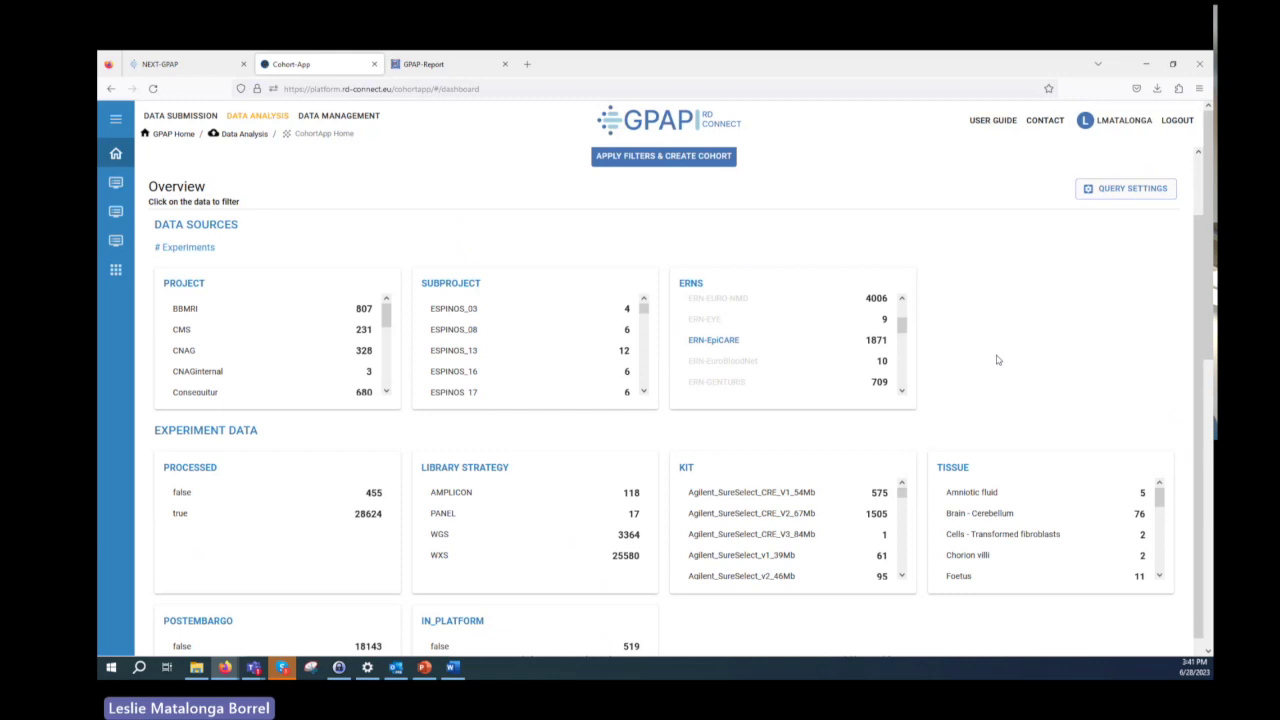
pyautogui.scroll(-2, 997, 360)
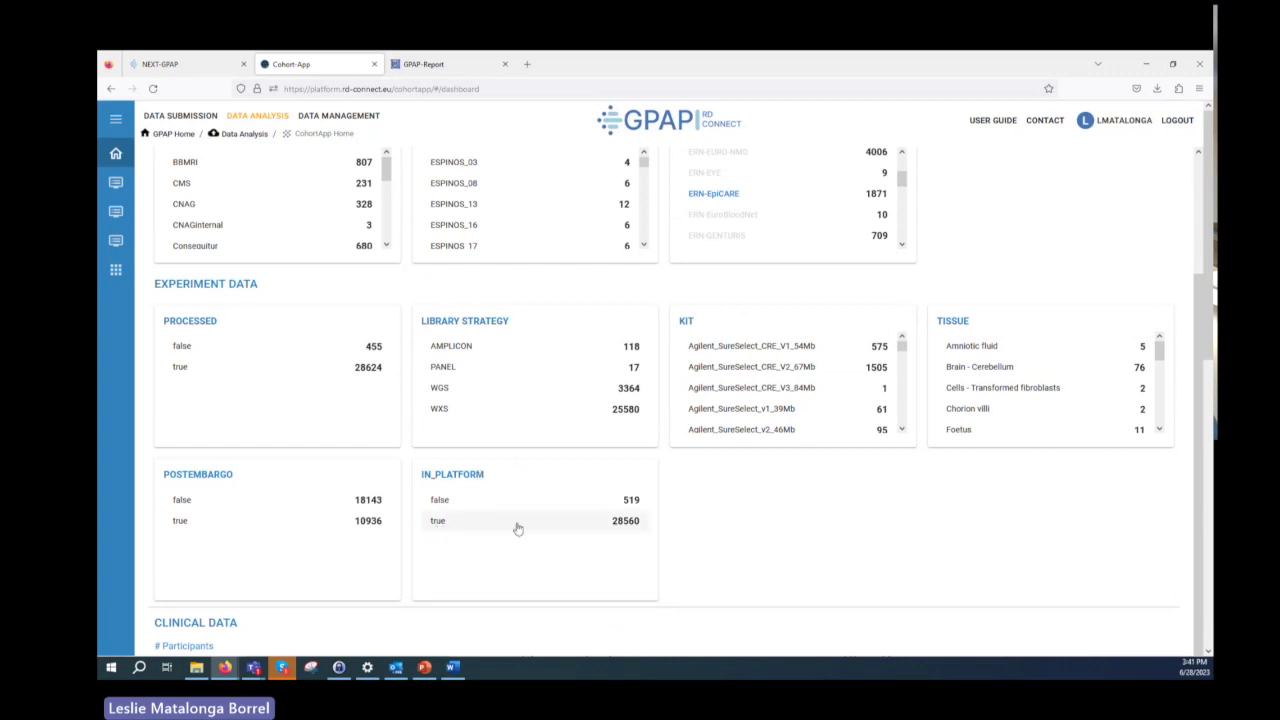
pyautogui.click(460, 531)
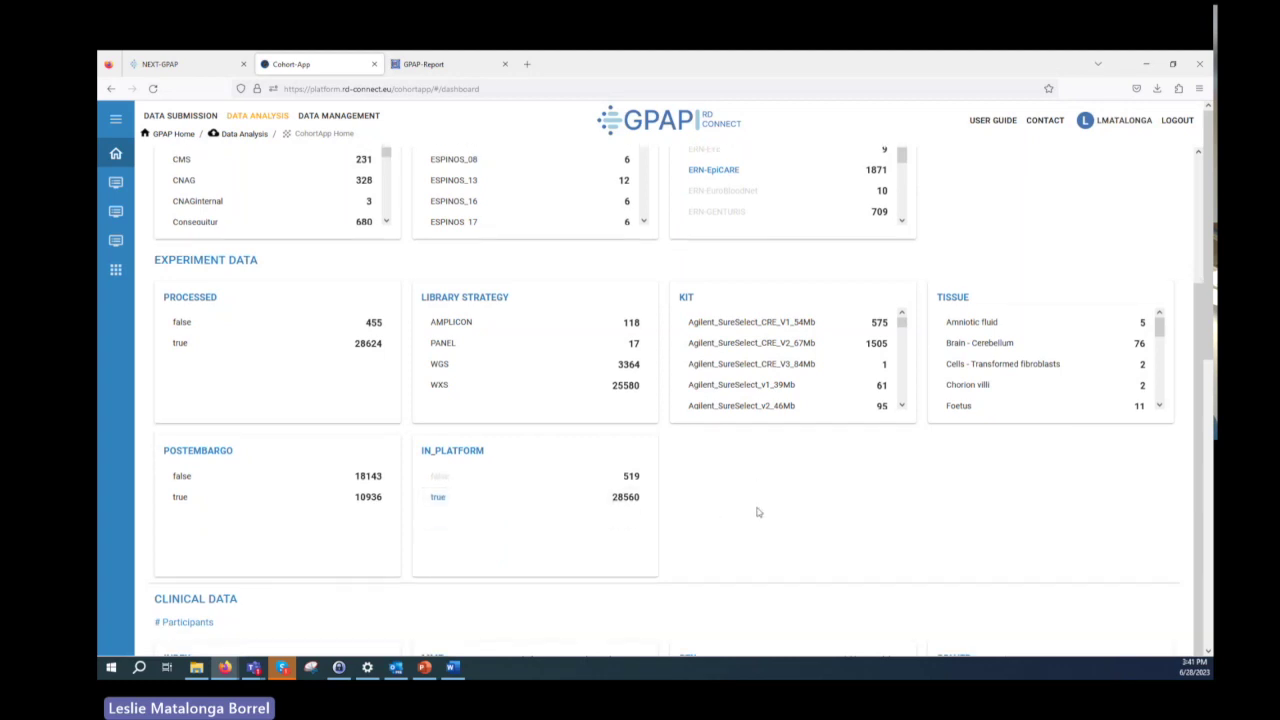
pyautogui.scroll(-5, 757, 512)
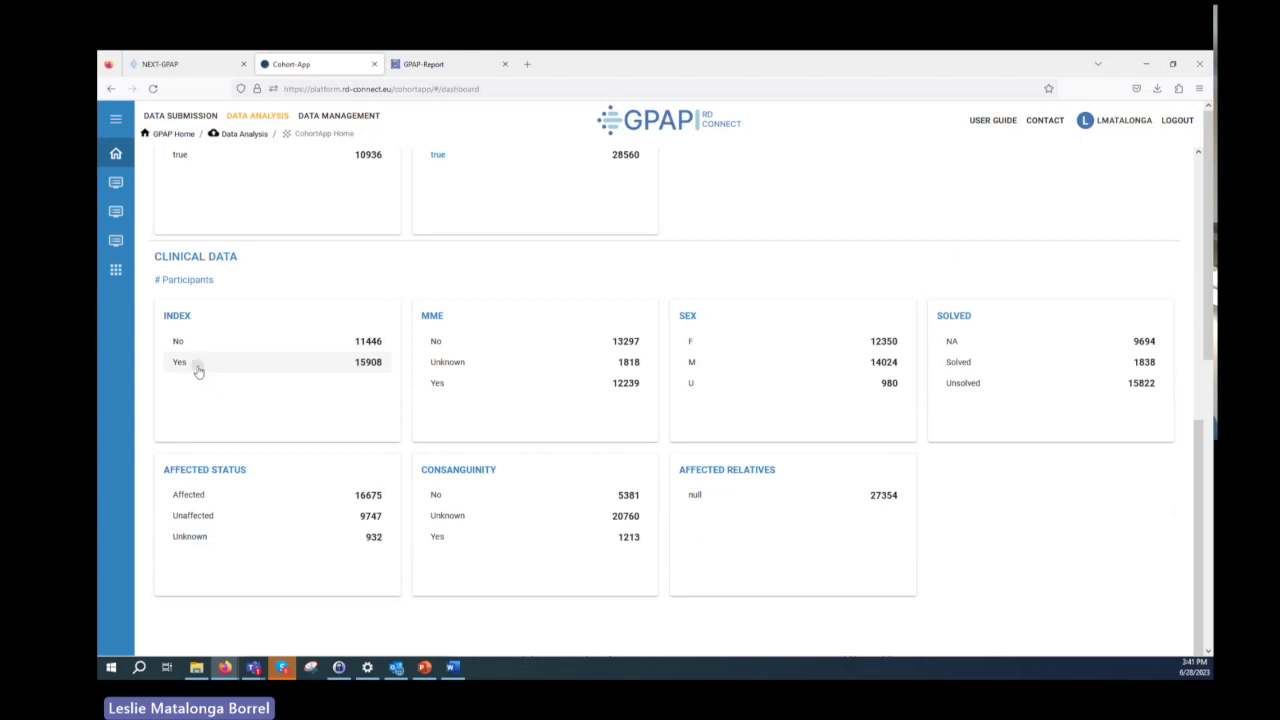
pyautogui.click(198, 370)
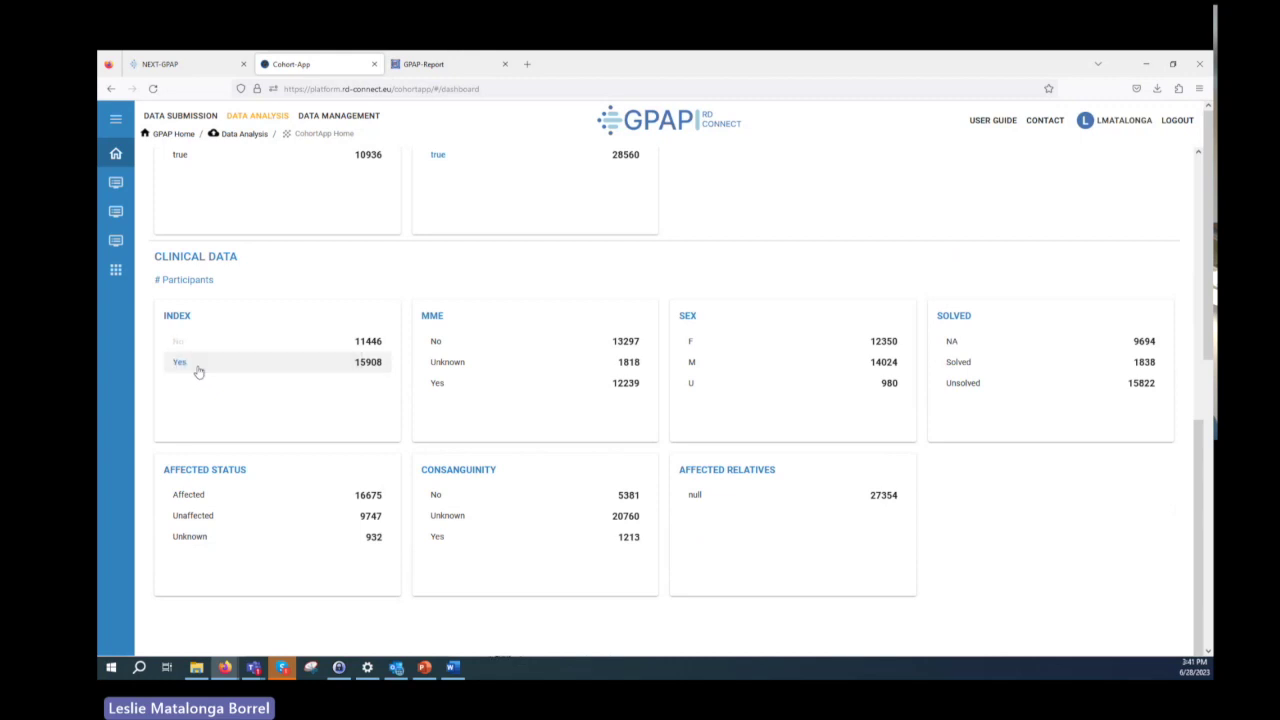
pyautogui.click(192, 497)
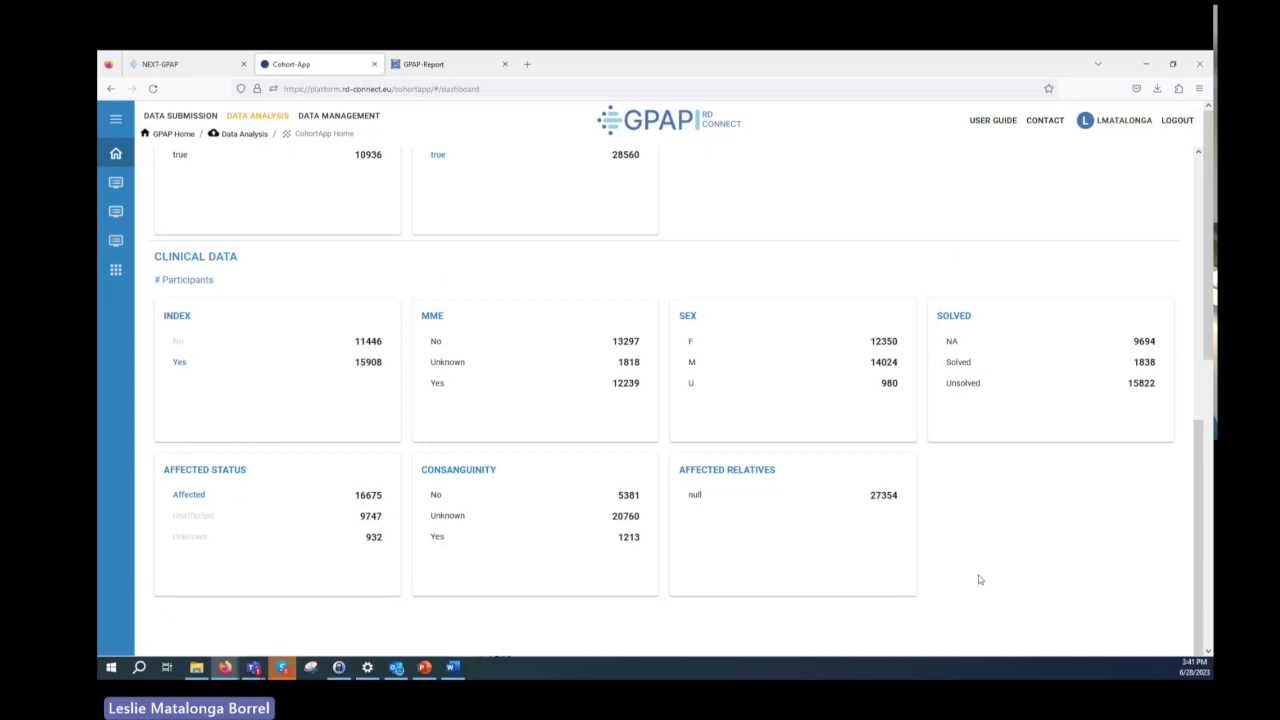
pyautogui.scroll(10, 980, 580)
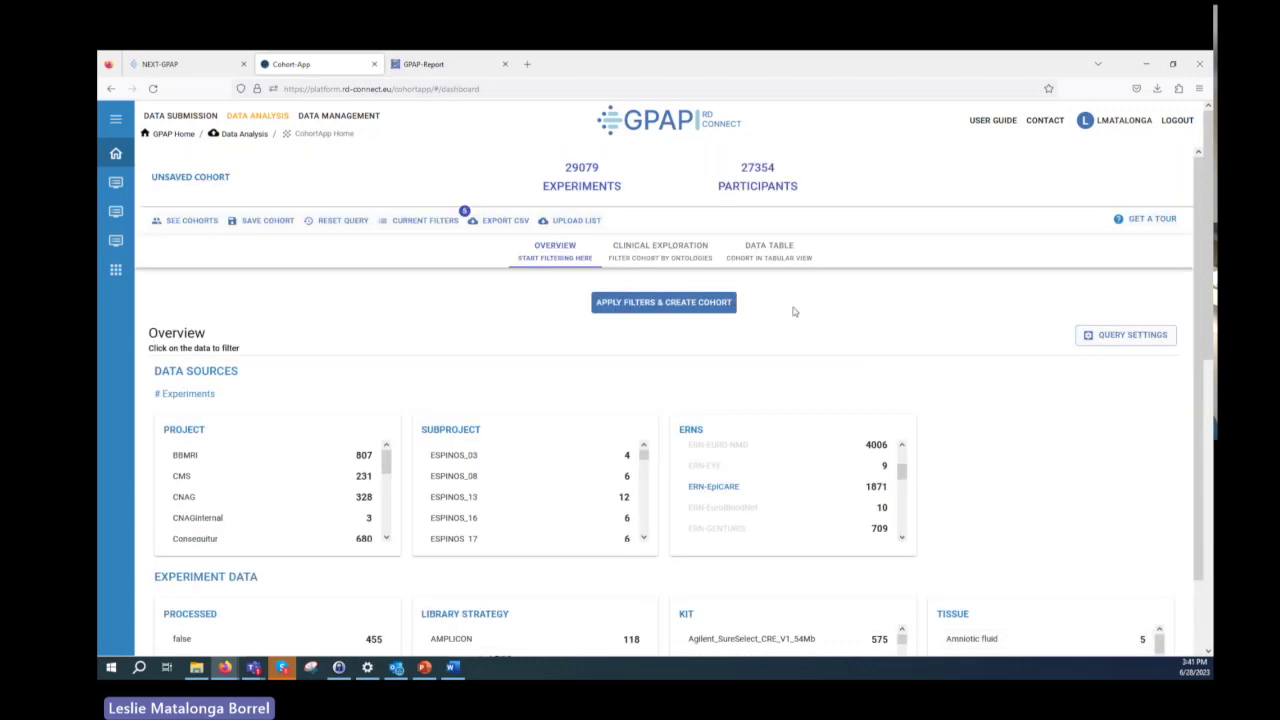
# Step: Apply the filters to build the 1438-participant cohort and review the applied filters
pyautogui.click(678, 311)
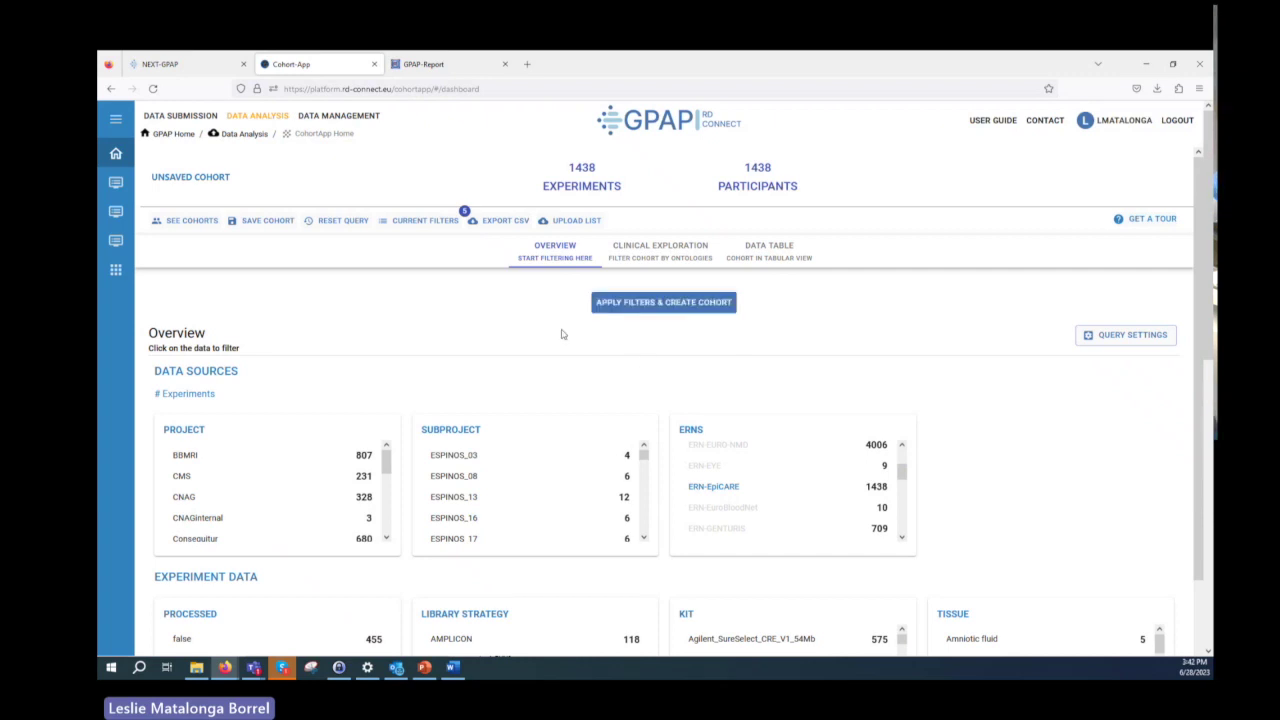
pyautogui.click(410, 226)
# Step: Browse the cohort's Orpha, HPO and OMIM terms, then switch to the Data Table
pyautogui.click(649, 252)
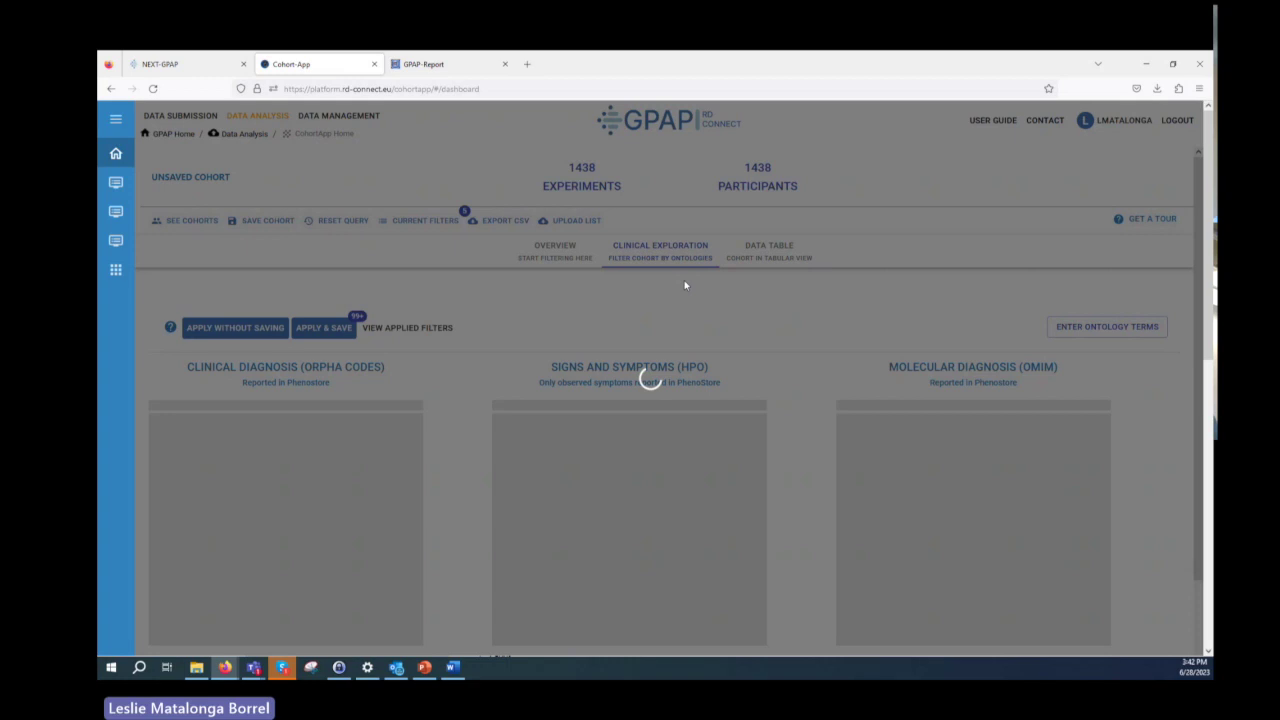
pyautogui.scroll(-1, 640, 400)
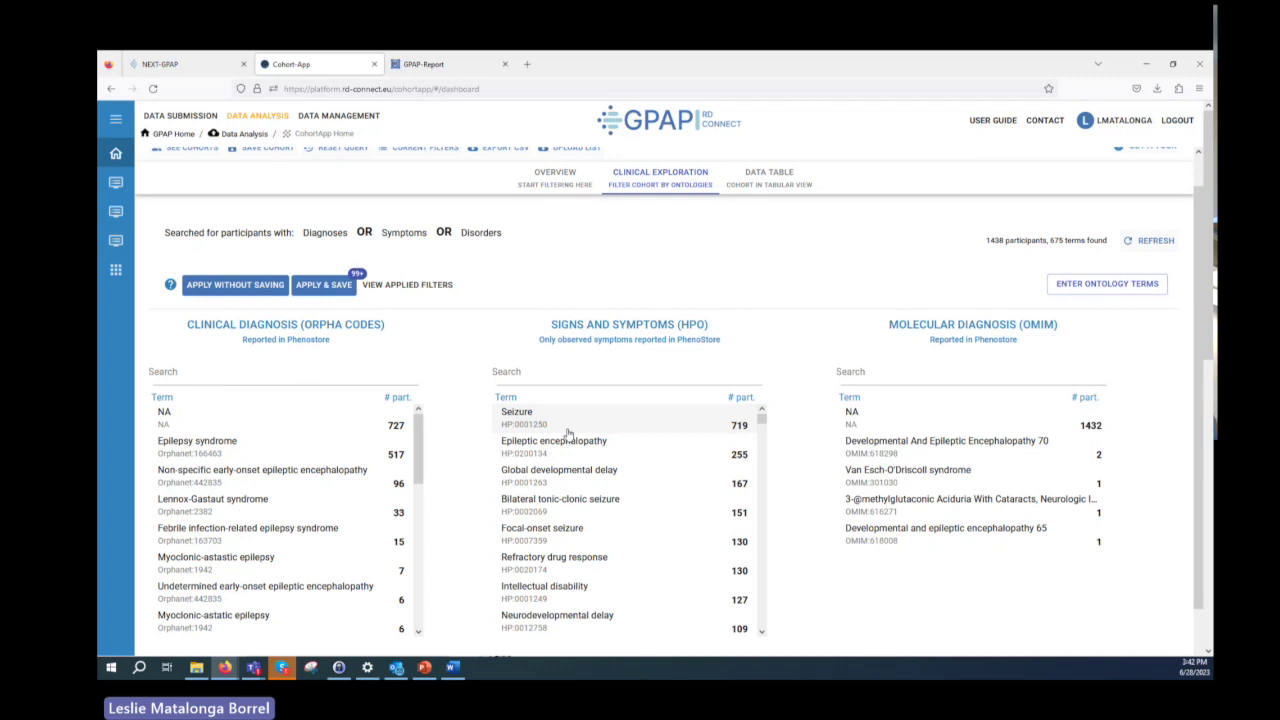
pyautogui.scroll(2, 590, 400)
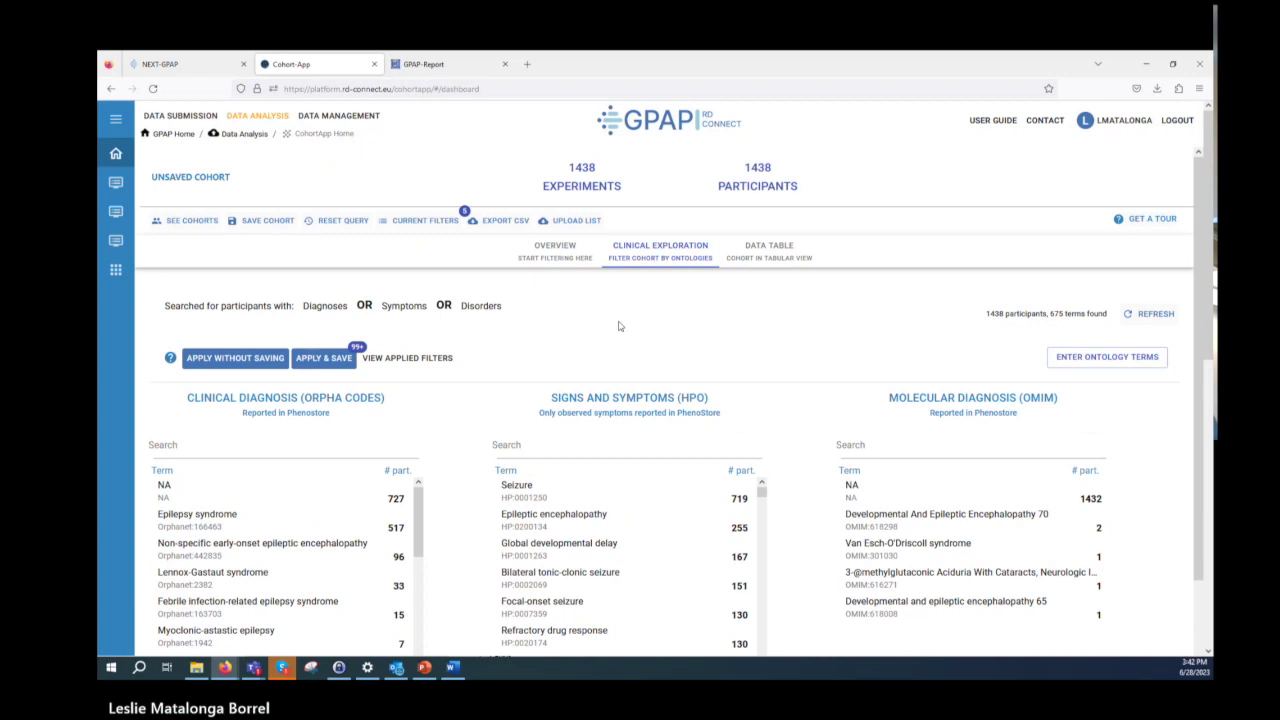
pyautogui.click(766, 258)
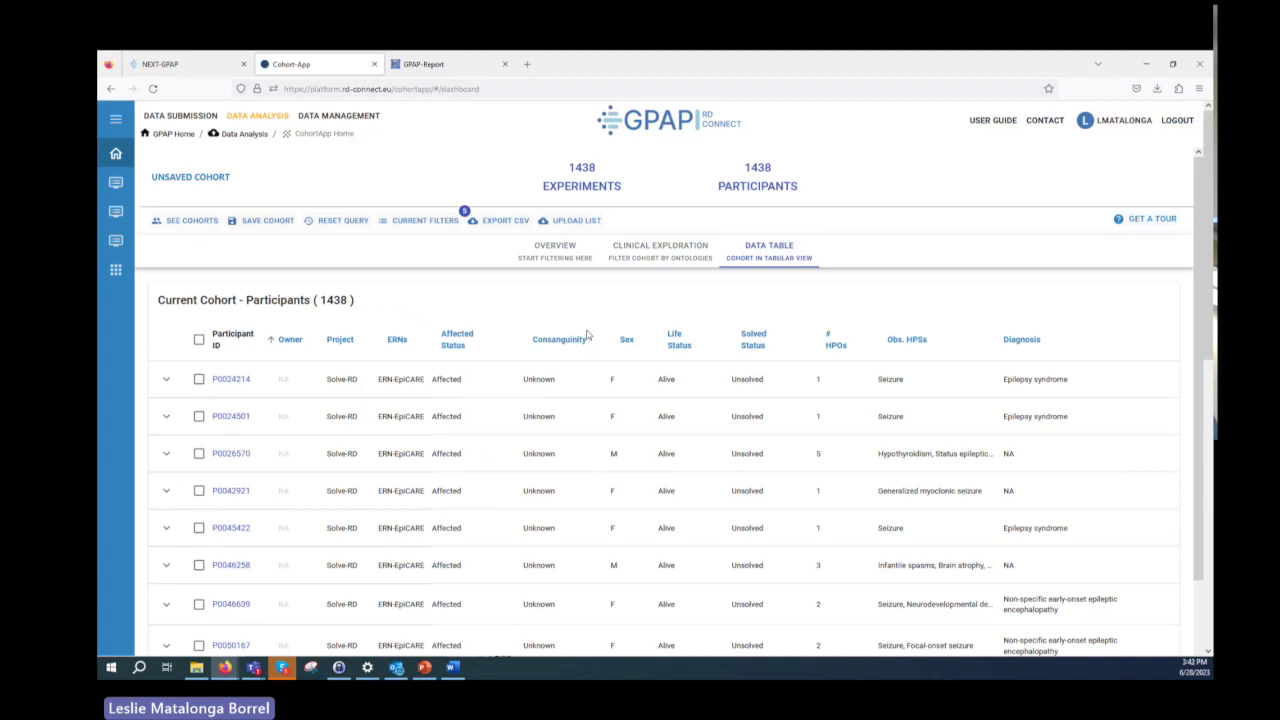
# Step: Save the 1438-participant cohort under the name 'WS EJPRD' and confirm
pyautogui.click(259, 226)
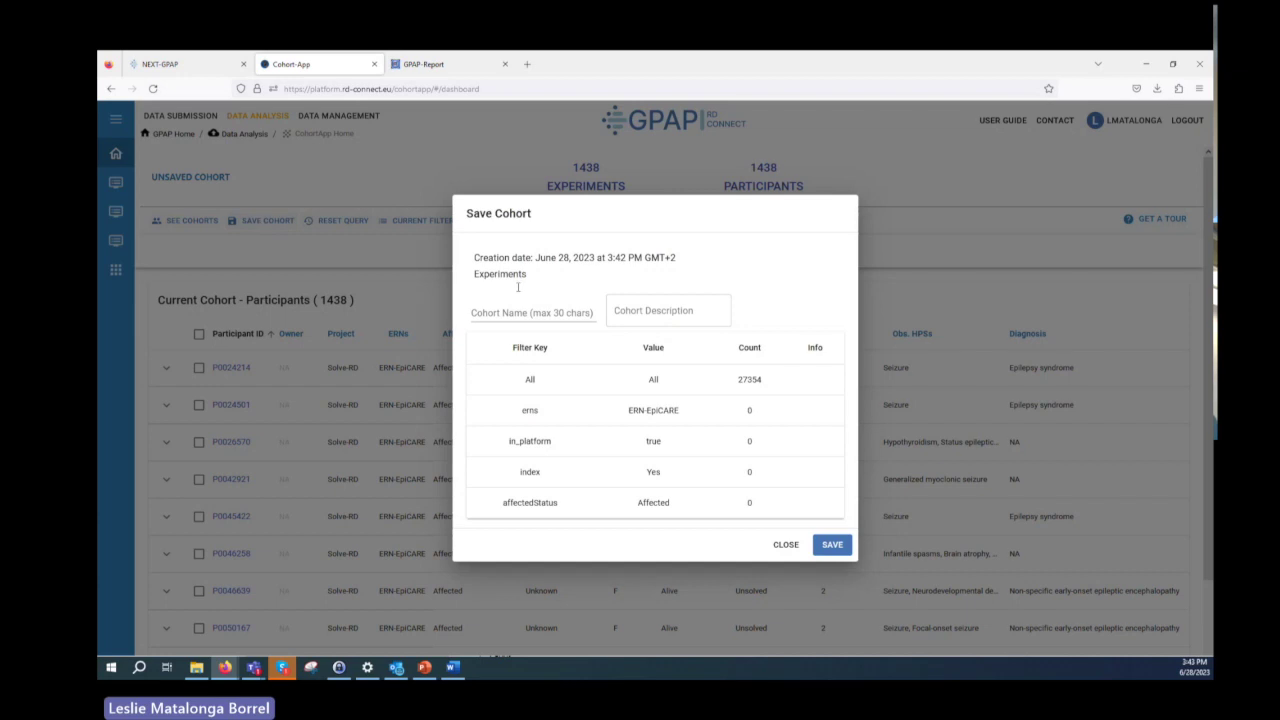
pyautogui.click(517, 316)
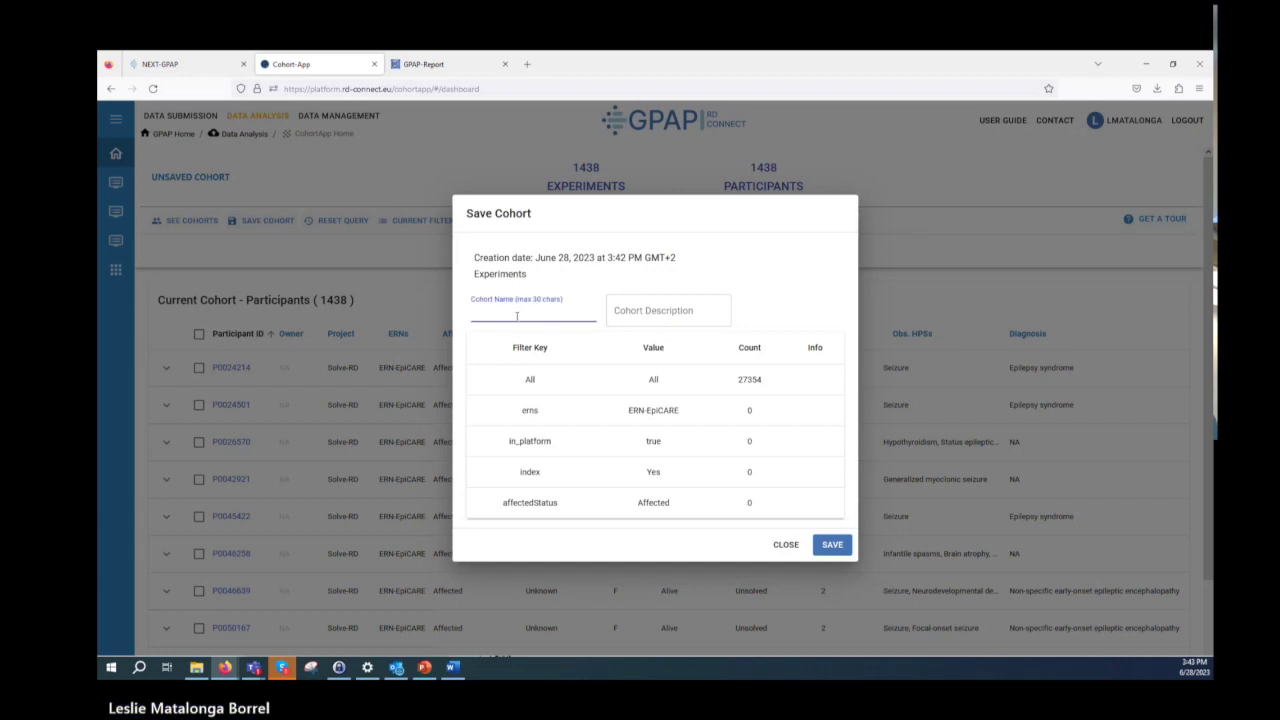
pyautogui.write('WS EJPRD')
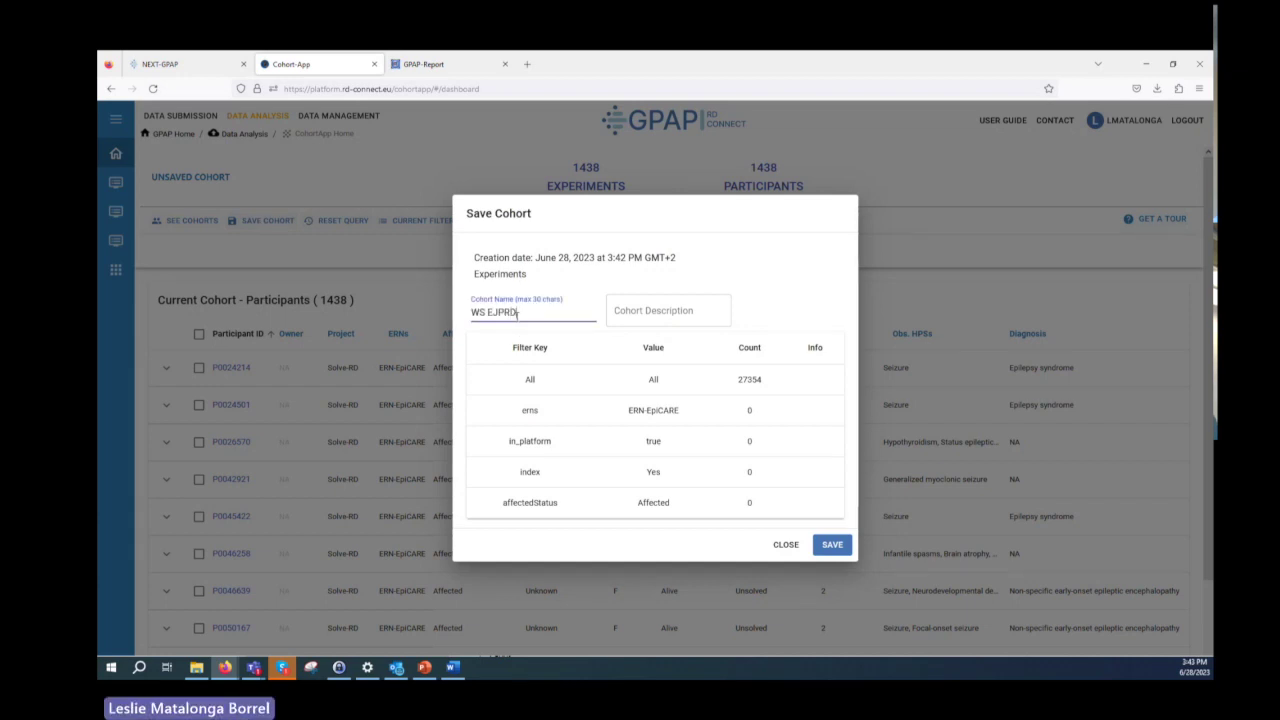
pyautogui.click(835, 548)
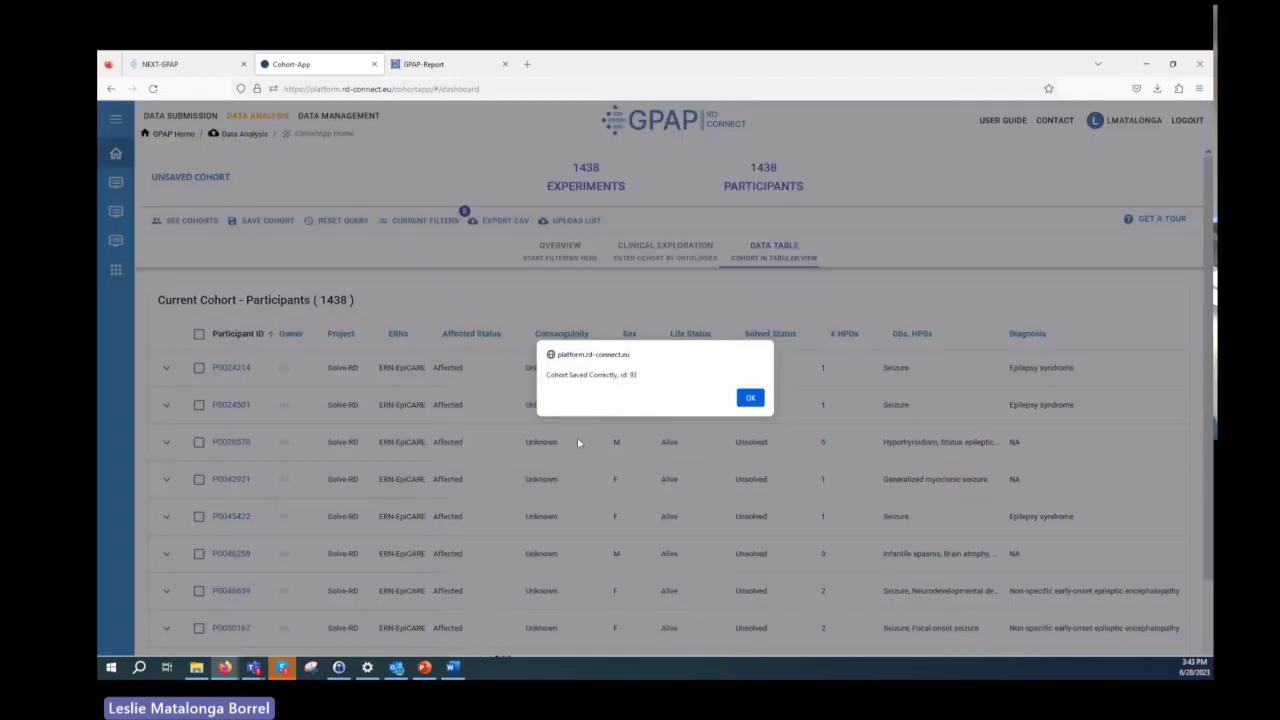
pyautogui.click(749, 399)
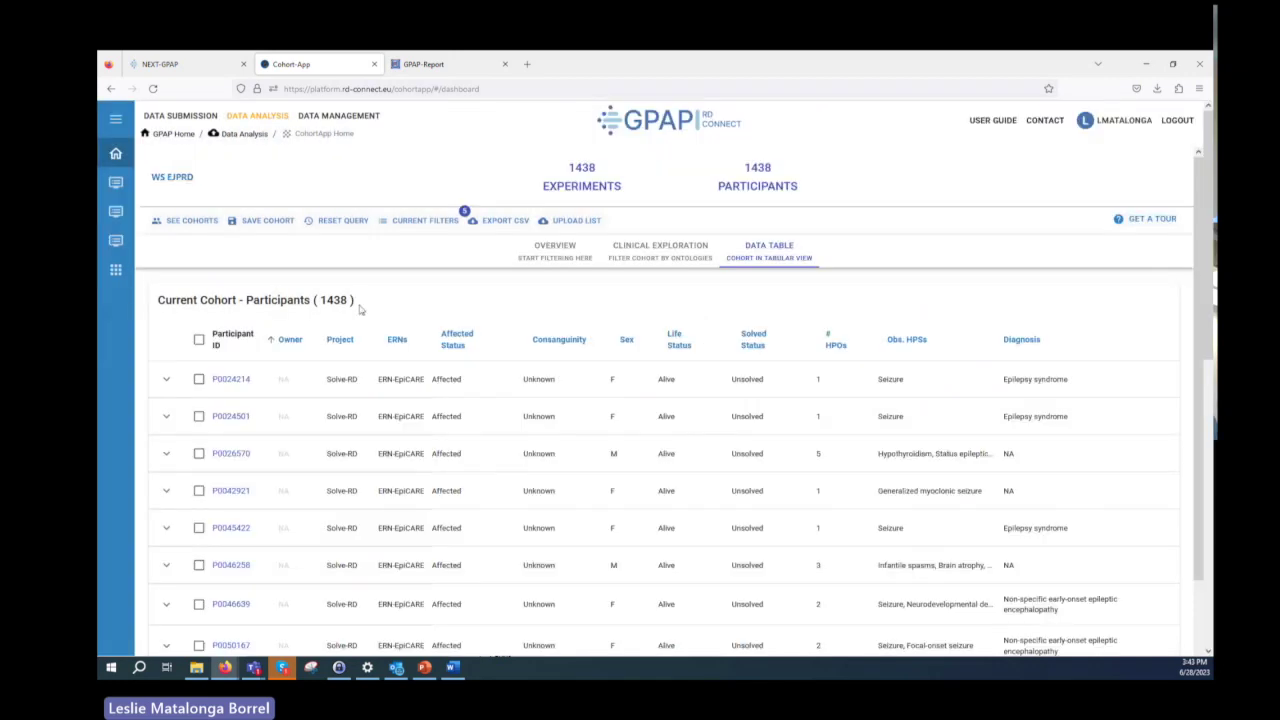
# Step: Go back to the Cohort App welcome page from the side menu and scroll down it
pyautogui.click(116, 118)
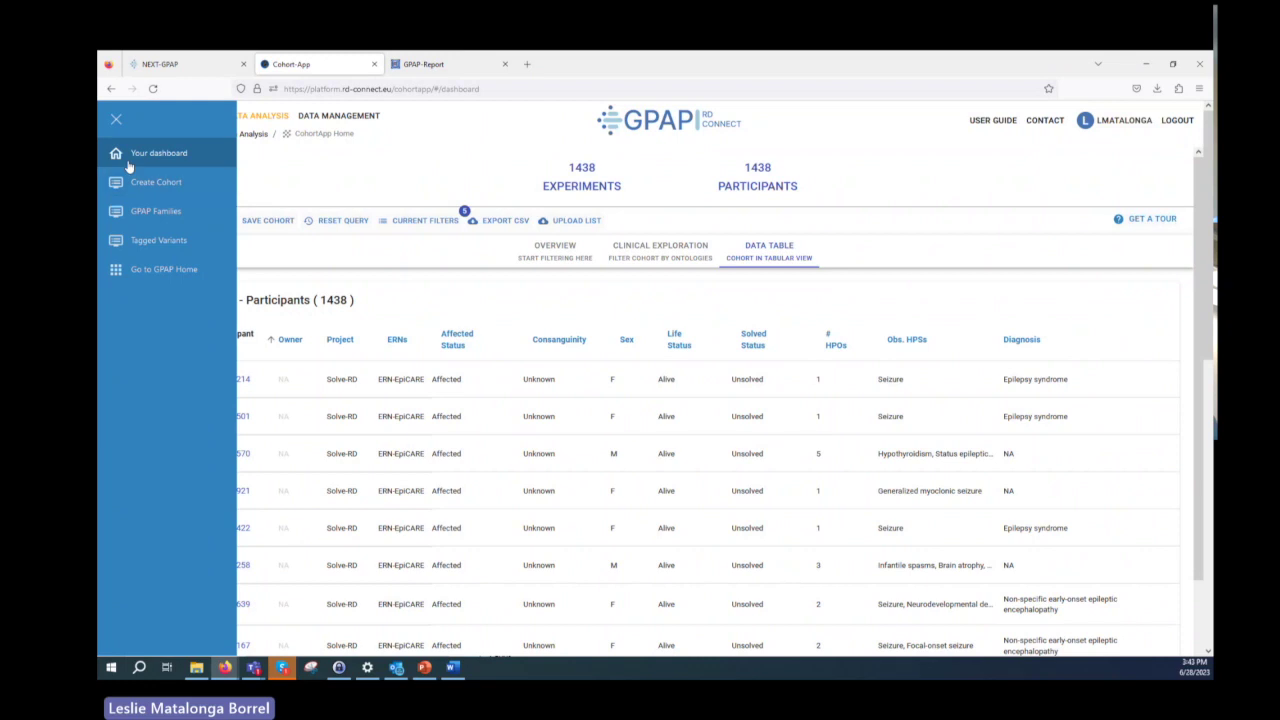
pyautogui.click(118, 155)
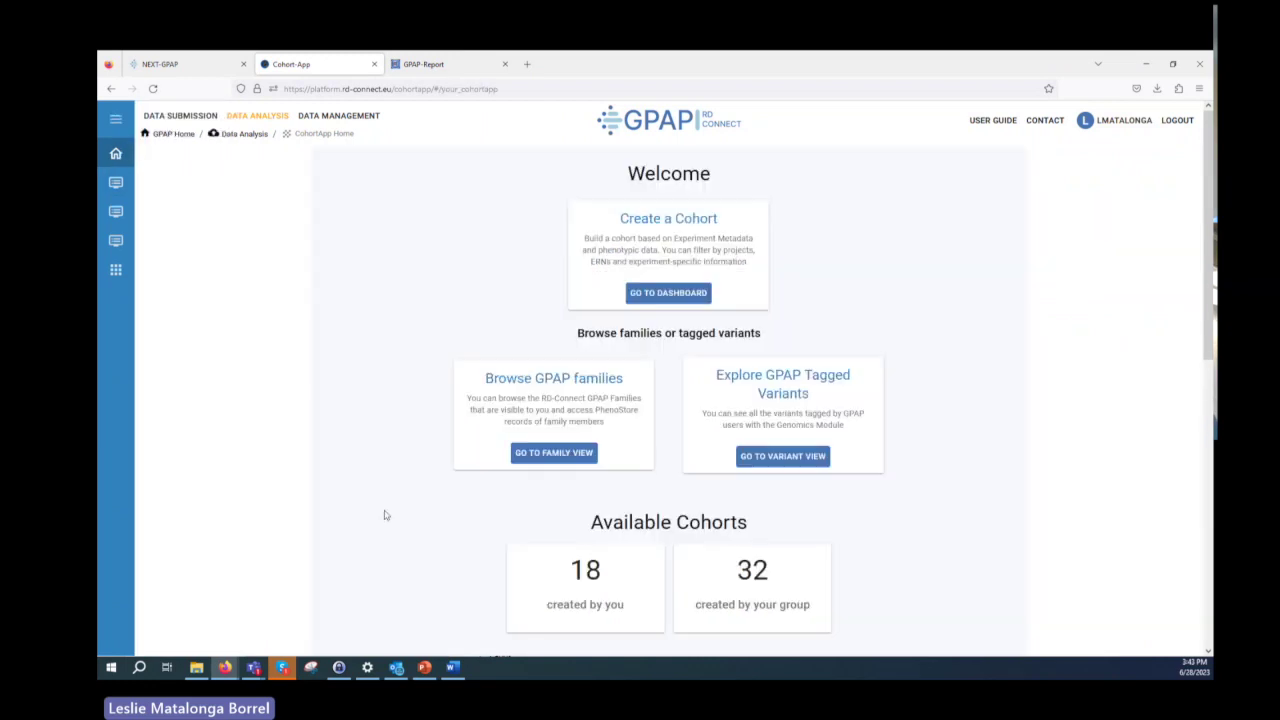
pyautogui.scroll(-5, 384, 514)
pyautogui.scroll(-1, 384, 514)
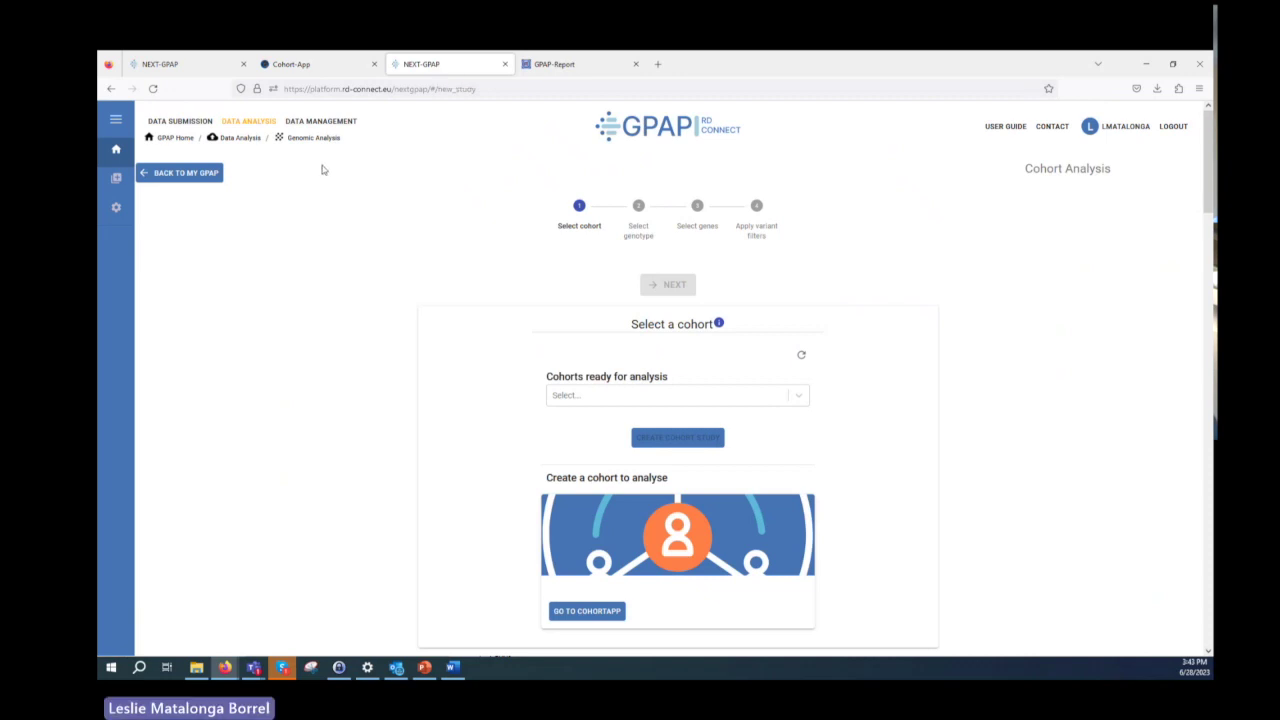
# Step: Return to the home page and start a Patient Matchmaking search
pyautogui.click(117, 150)
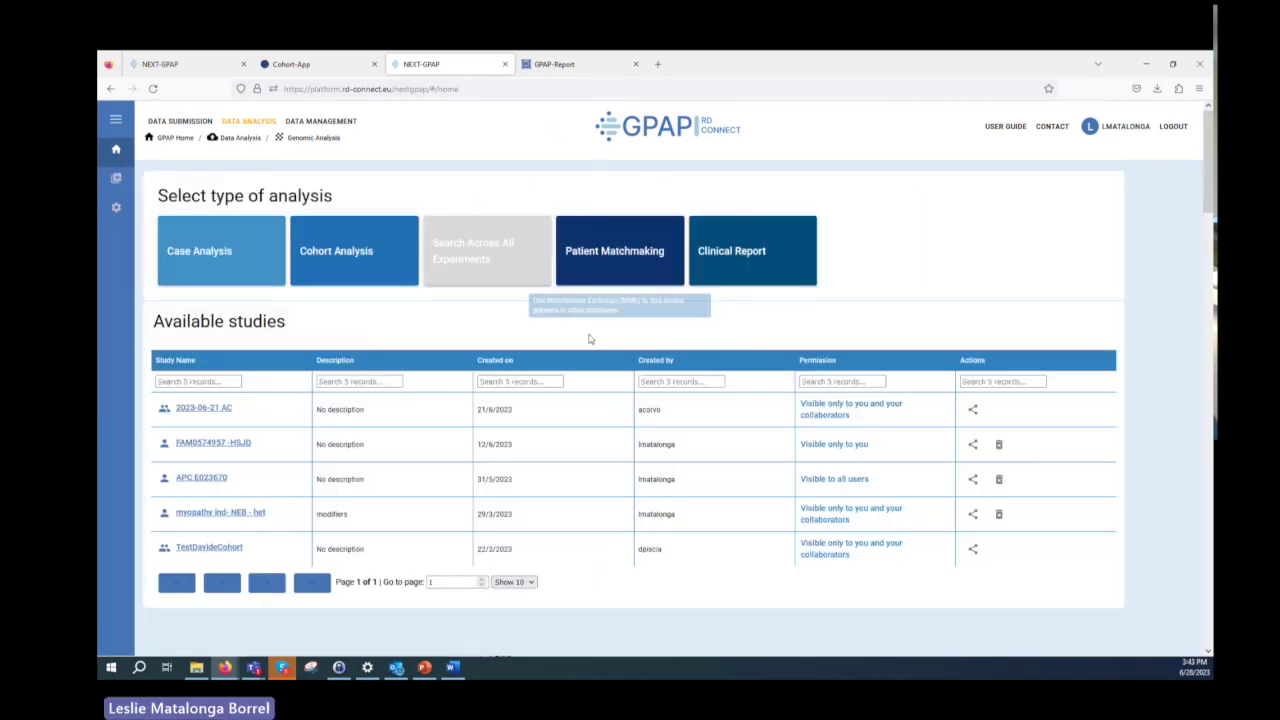
pyautogui.click(618, 265)
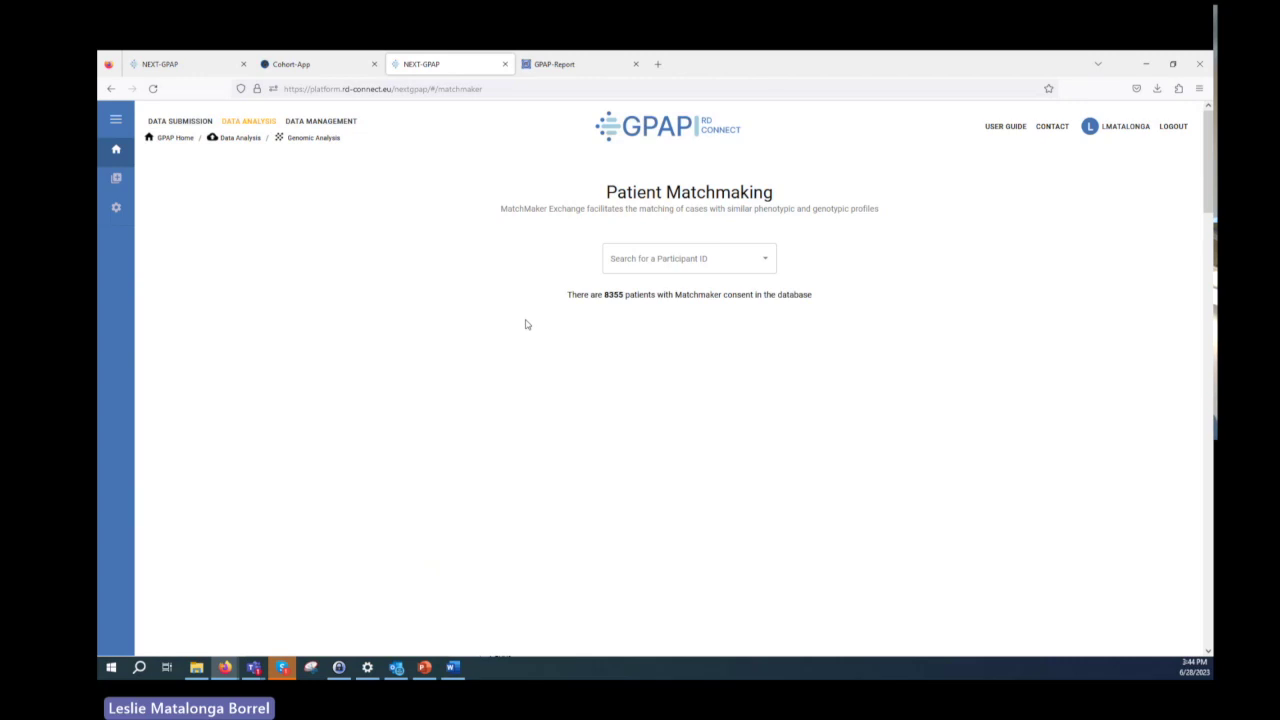
# Step: Choose participant P0000131 and target the RD-Connect matchmaking endpoint
pyautogui.click(765, 262)
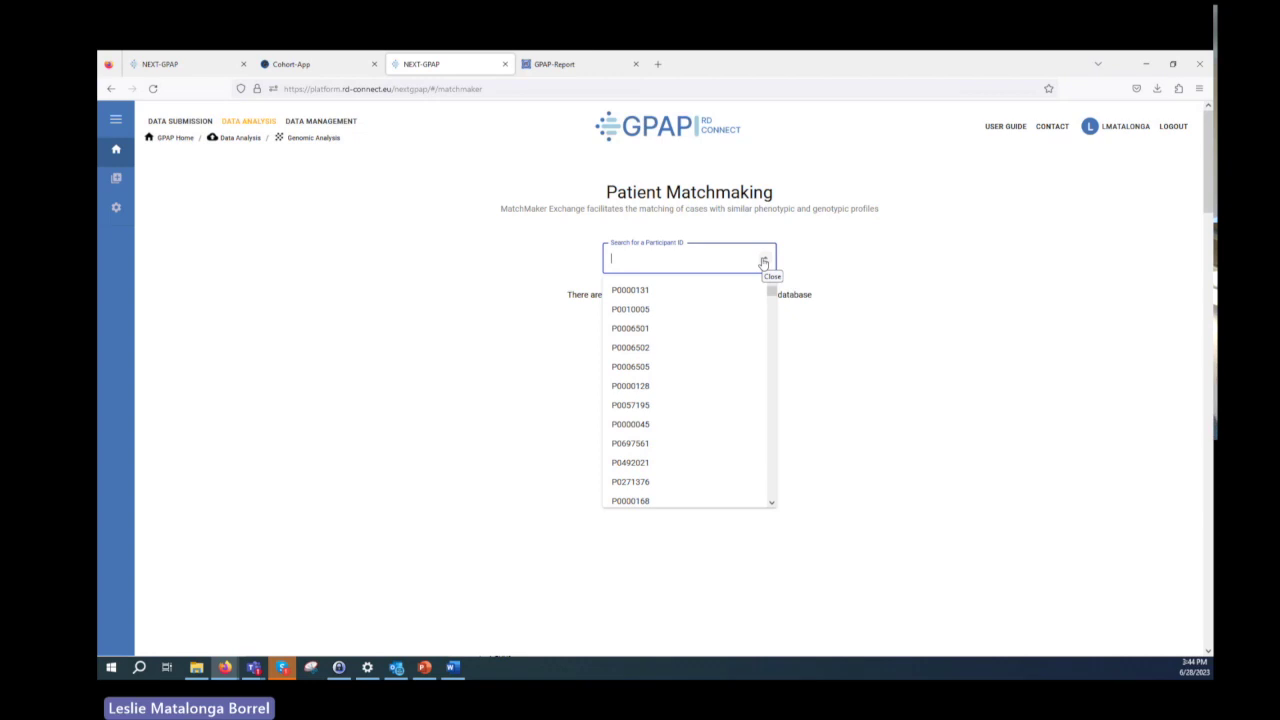
pyautogui.click(640, 290)
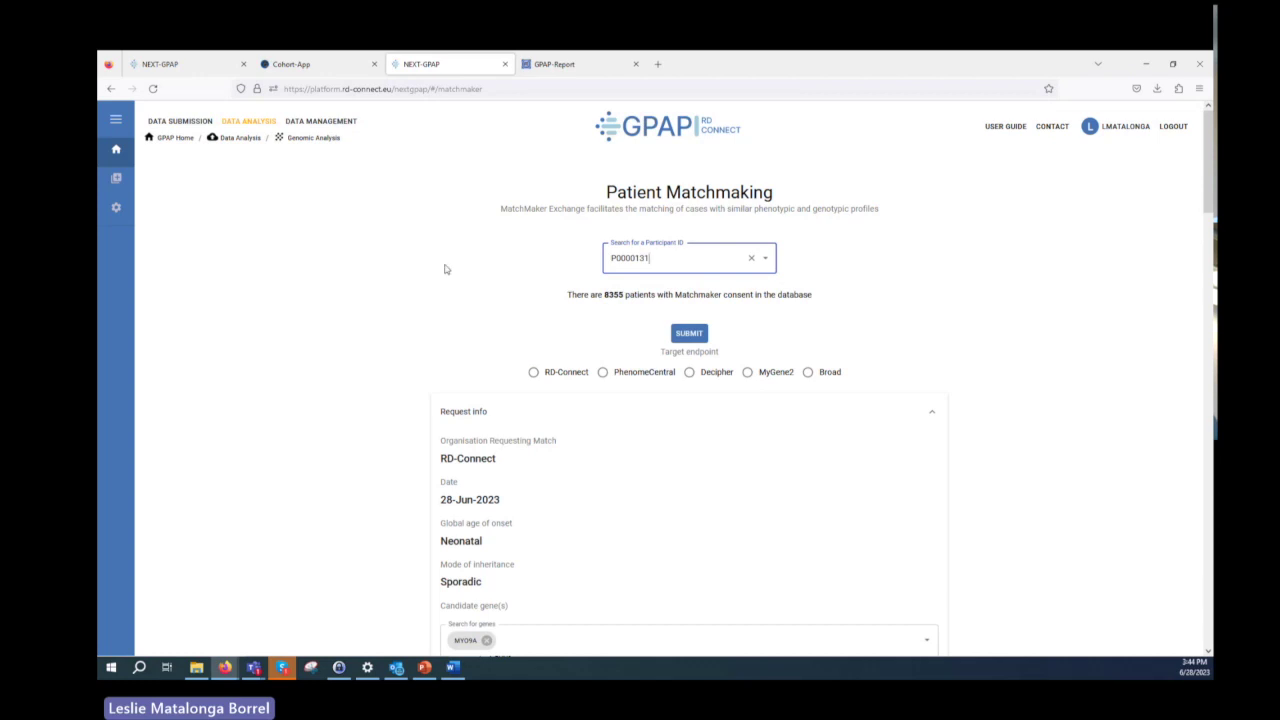
pyautogui.scroll(-1, 395, 300)
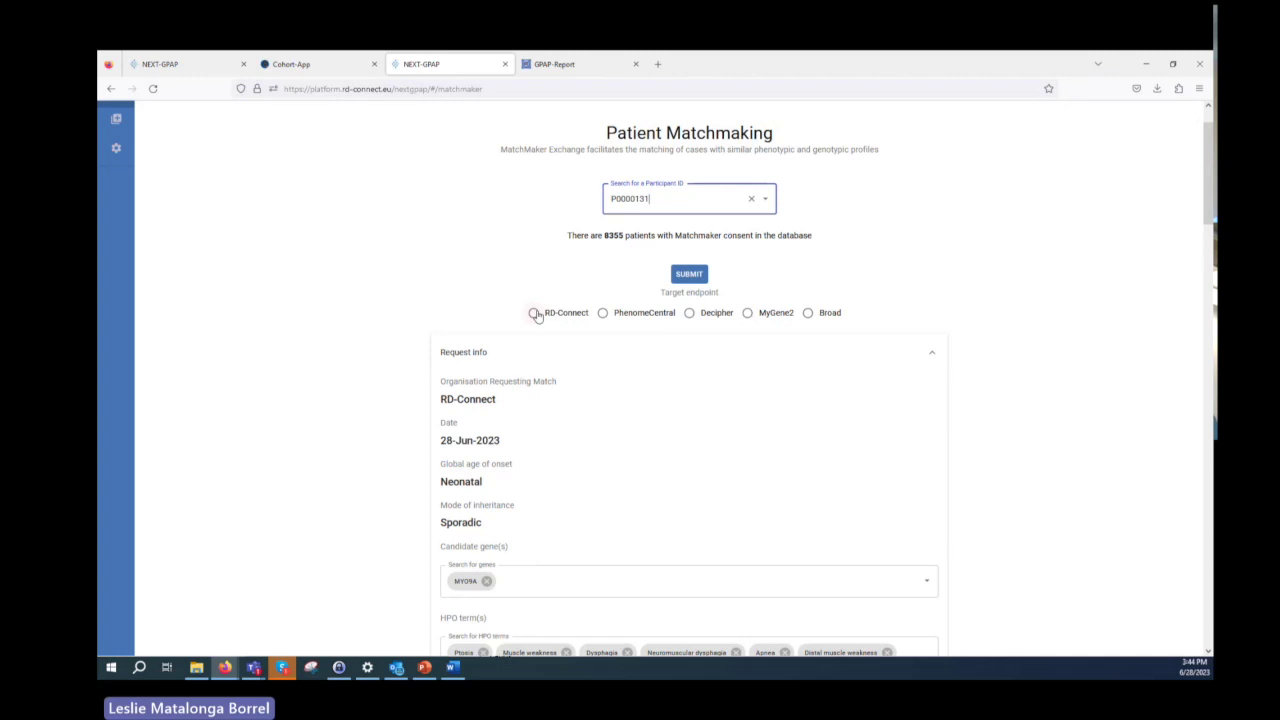
pyautogui.click(535, 314)
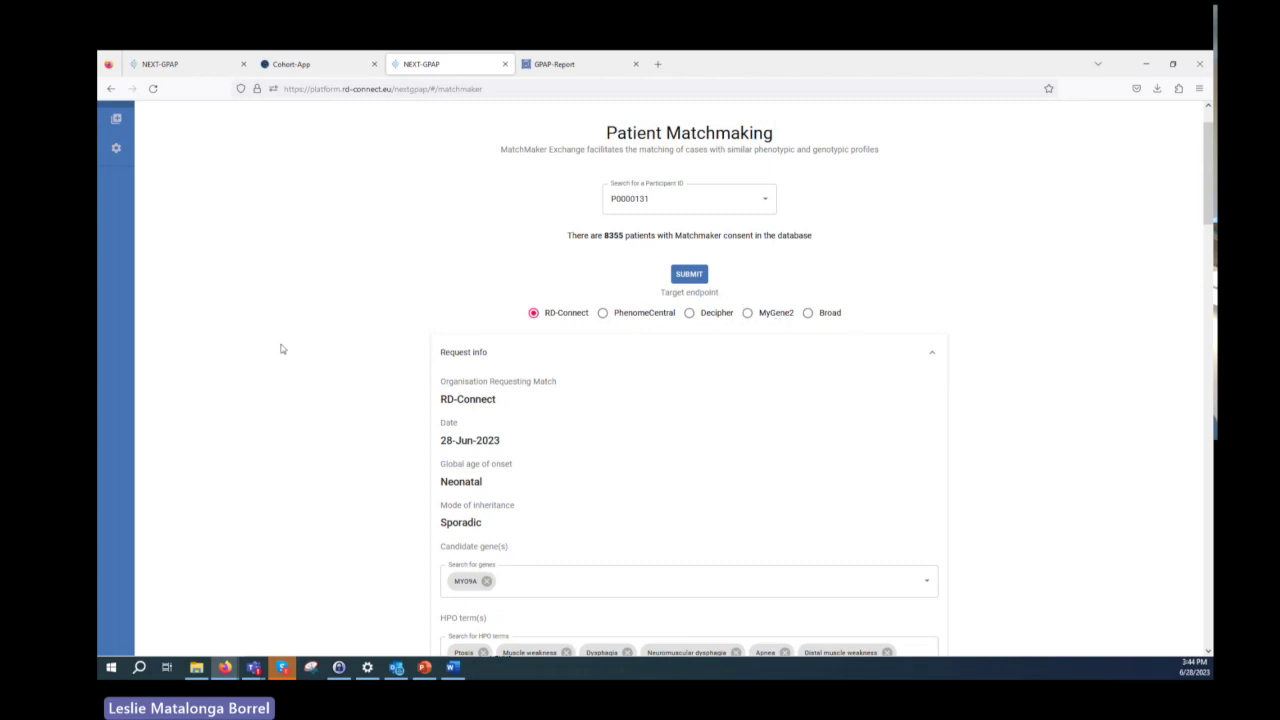
# Step: Review the MYO9A gene and HPO terms in the request, then submit it
pyautogui.scroll(-1, 281, 349)
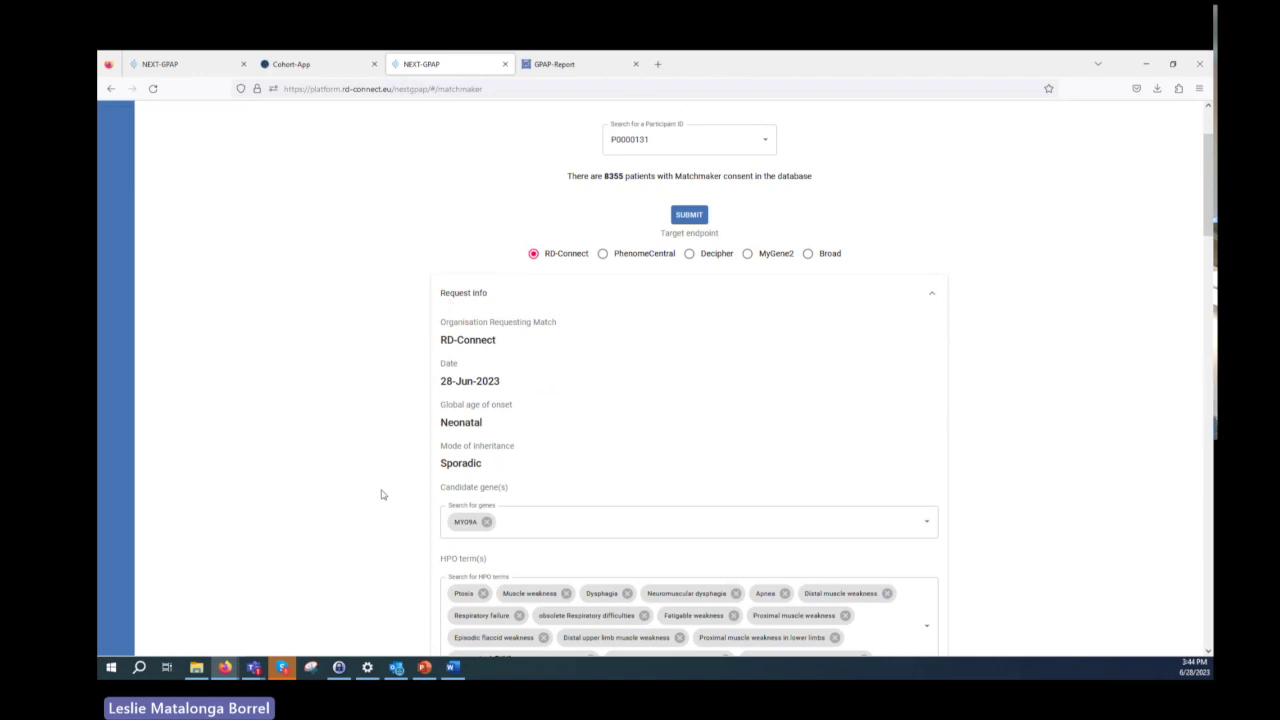
pyautogui.scroll(-2, 381, 494)
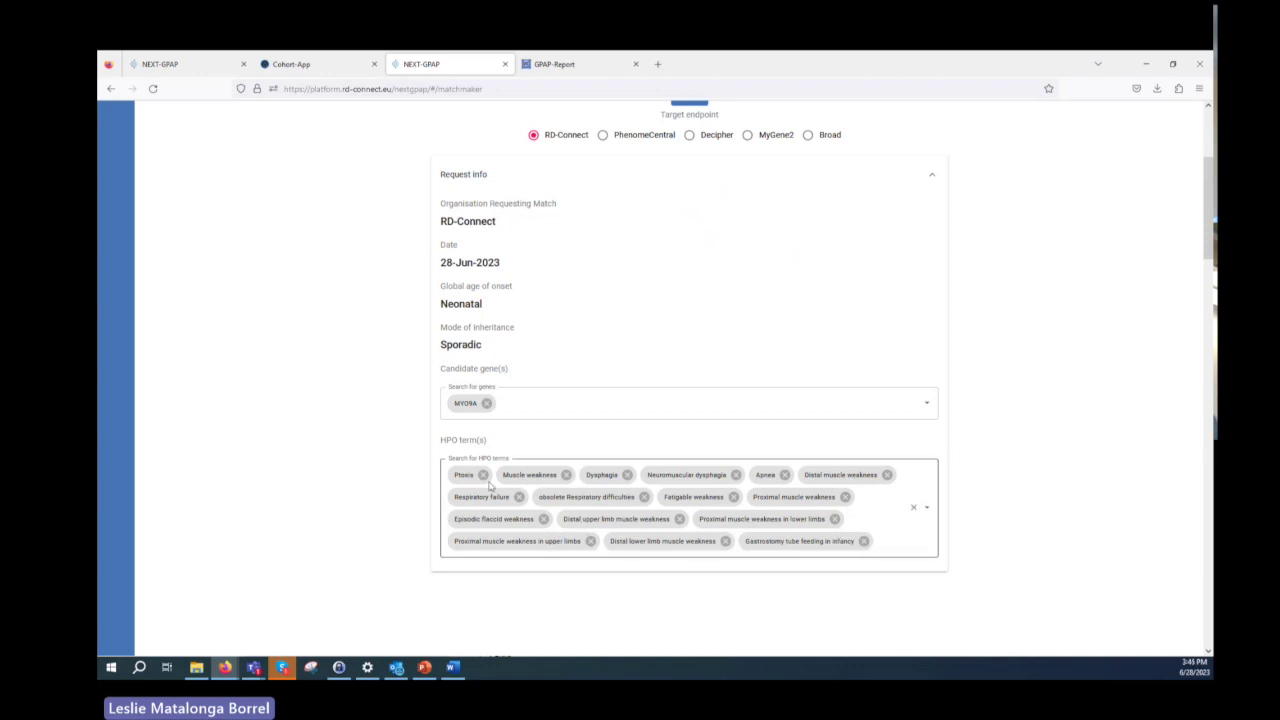
pyautogui.scroll(1, 383, 506)
pyautogui.scroll(1, 383, 506)
pyautogui.click(679, 216)
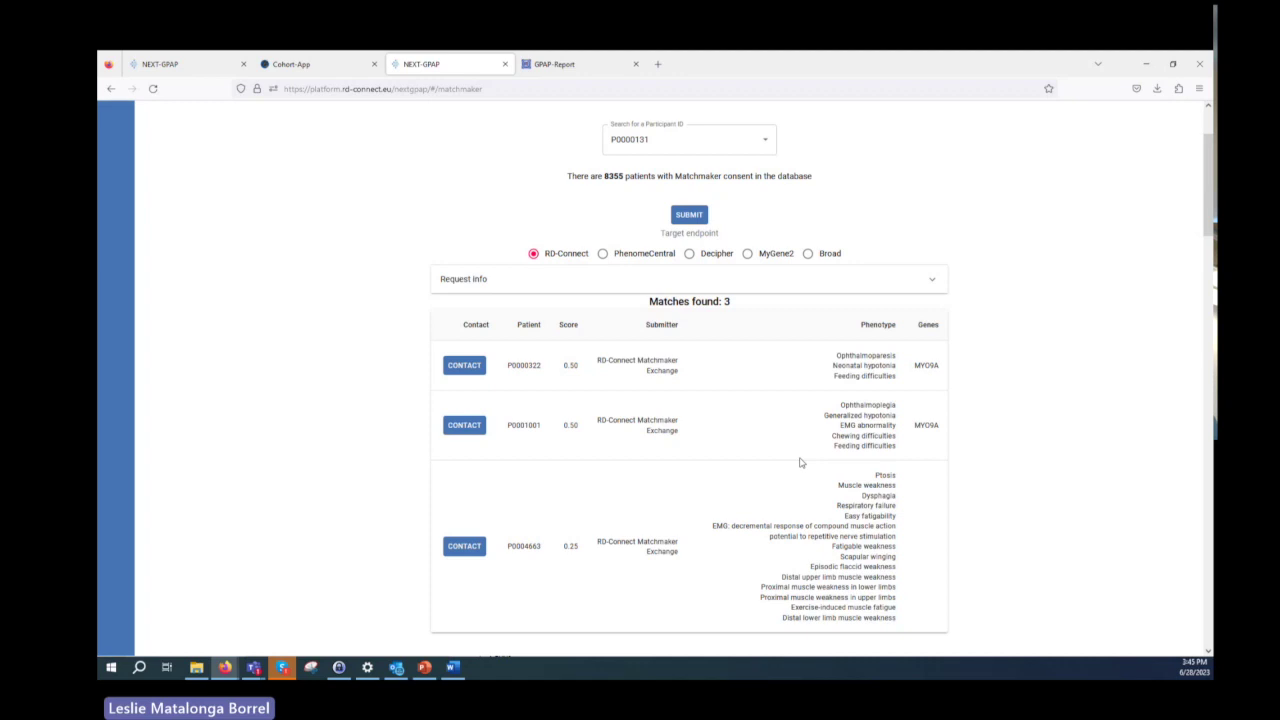
# Step: Contact the submitter of the top-scoring 0.50 MYO9A match
pyautogui.click(460, 372)
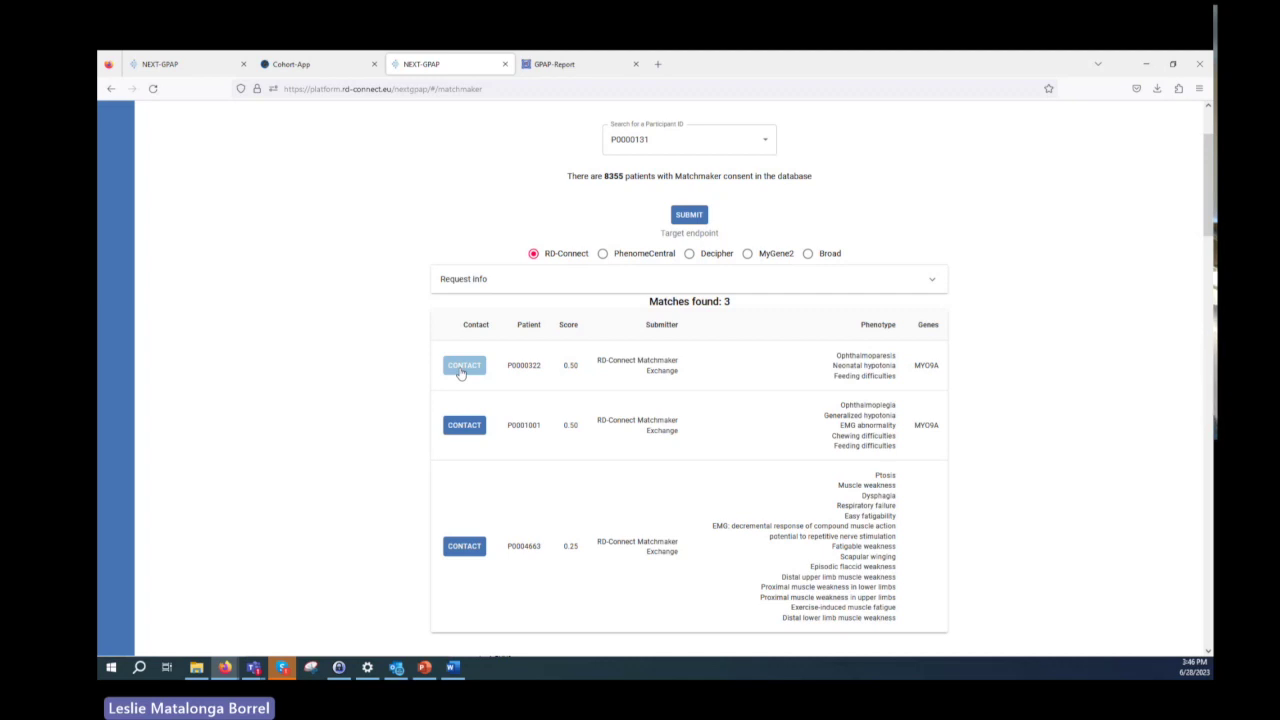
pyautogui.scroll(3, 395, 390)
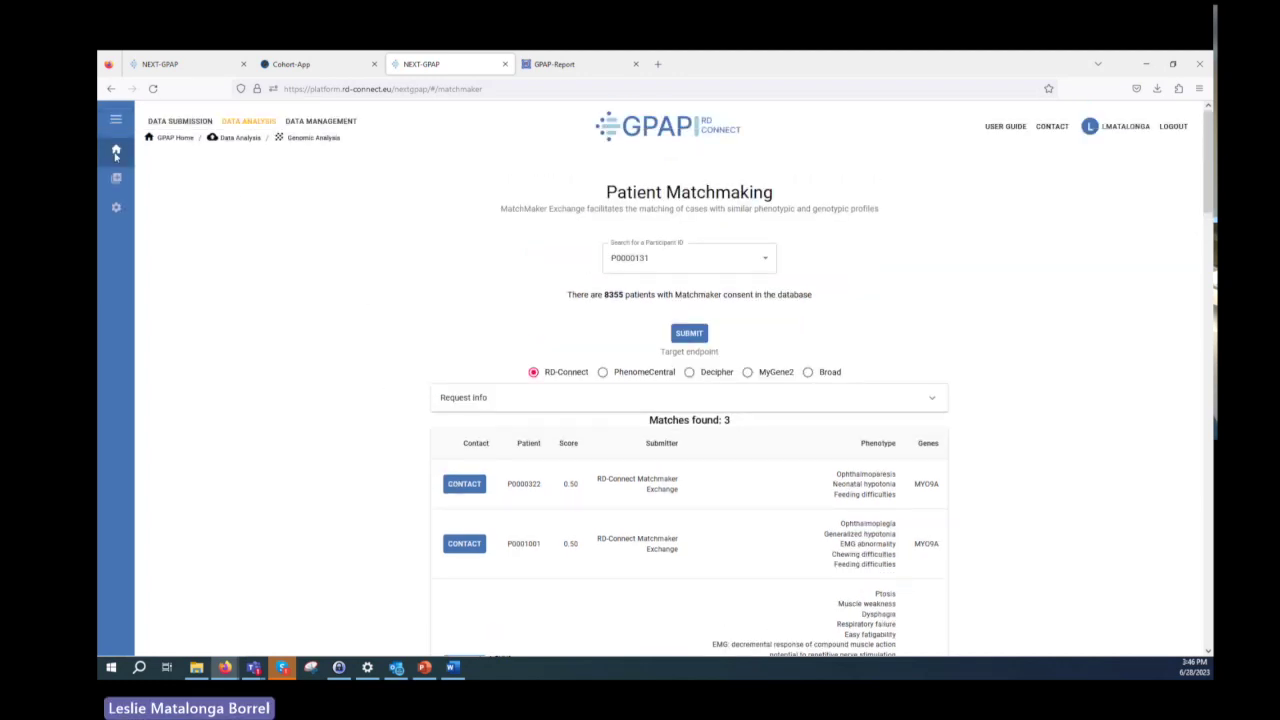
# Step: Go from the home page to the Clinical Report module and begin a Molecular Genetic Report
pyautogui.click(115, 151)
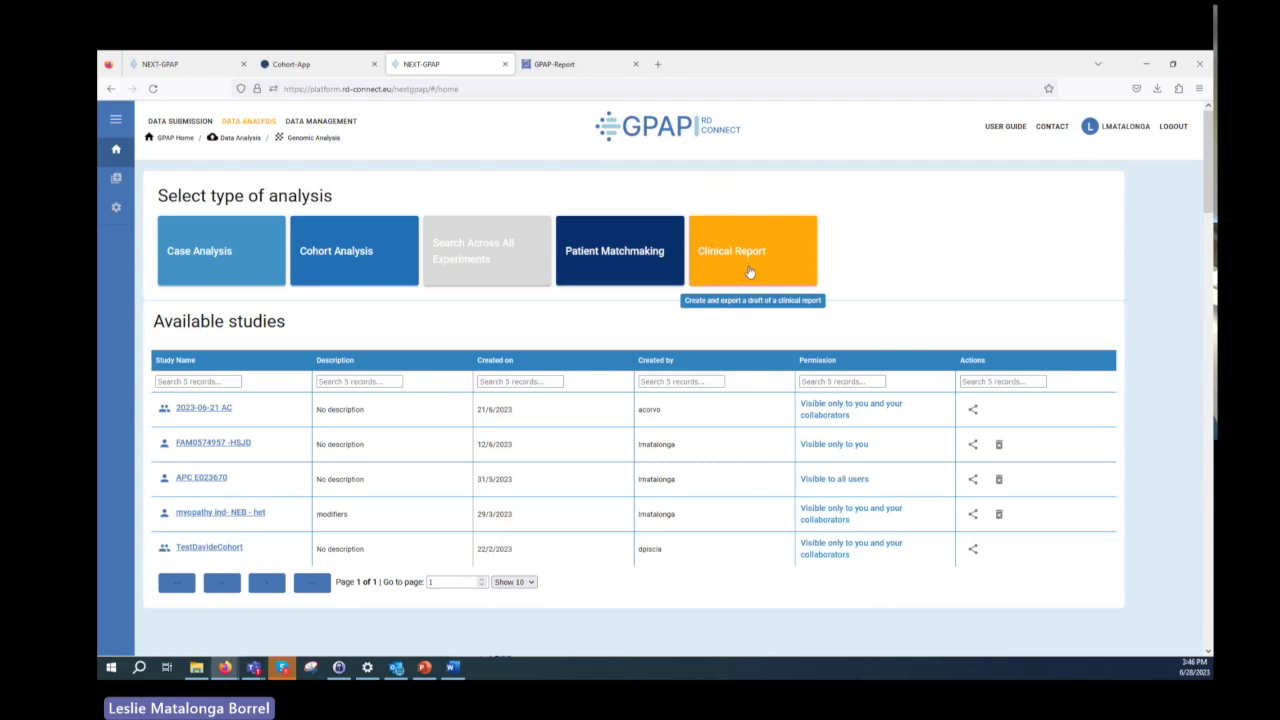
pyautogui.click(750, 271)
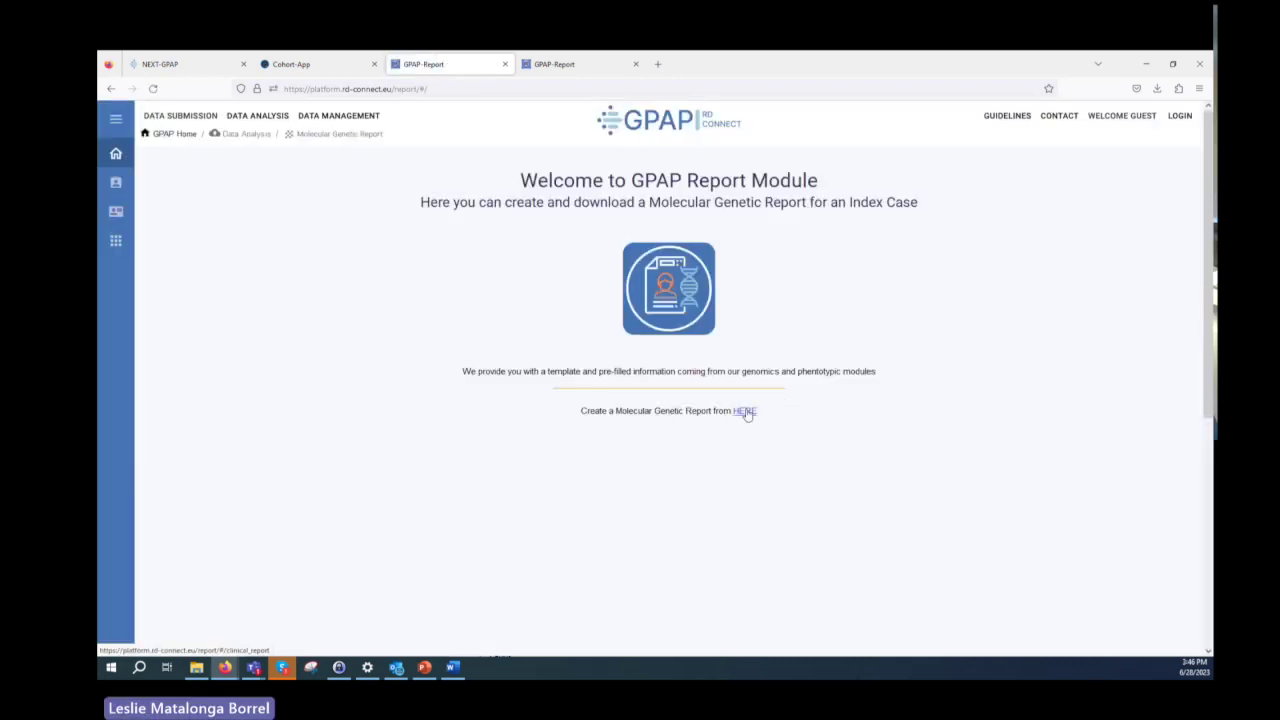
pyautogui.click(745, 411)
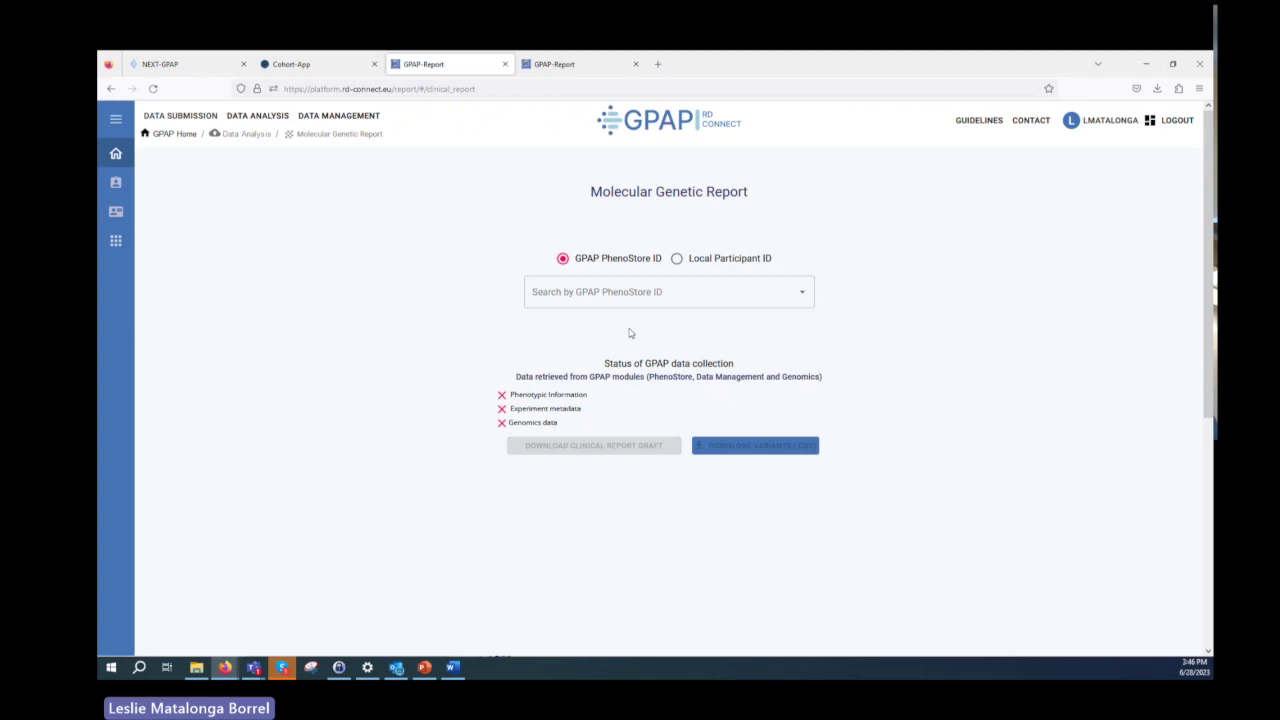
# Step: Select PhenoStore participant P0000131 for the report
pyautogui.click(592, 292)
pyautogui.write('P')
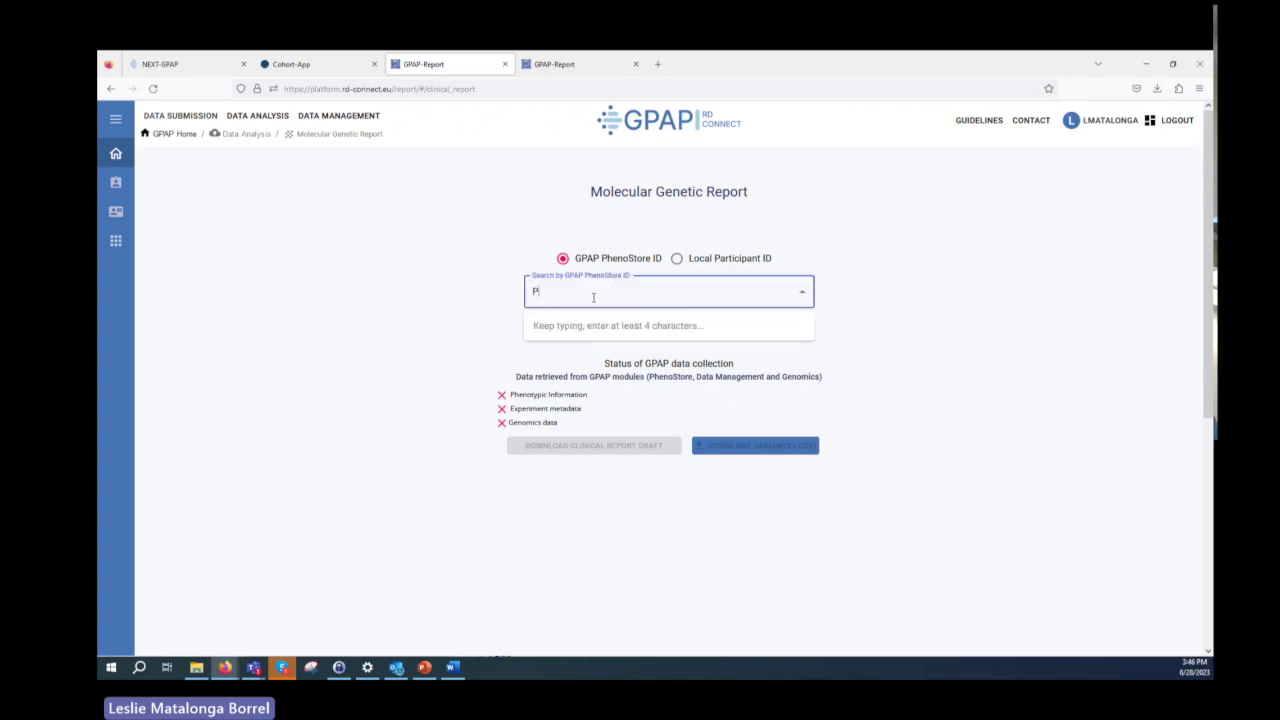
pyautogui.write('0000131')
pyautogui.click(566, 328)
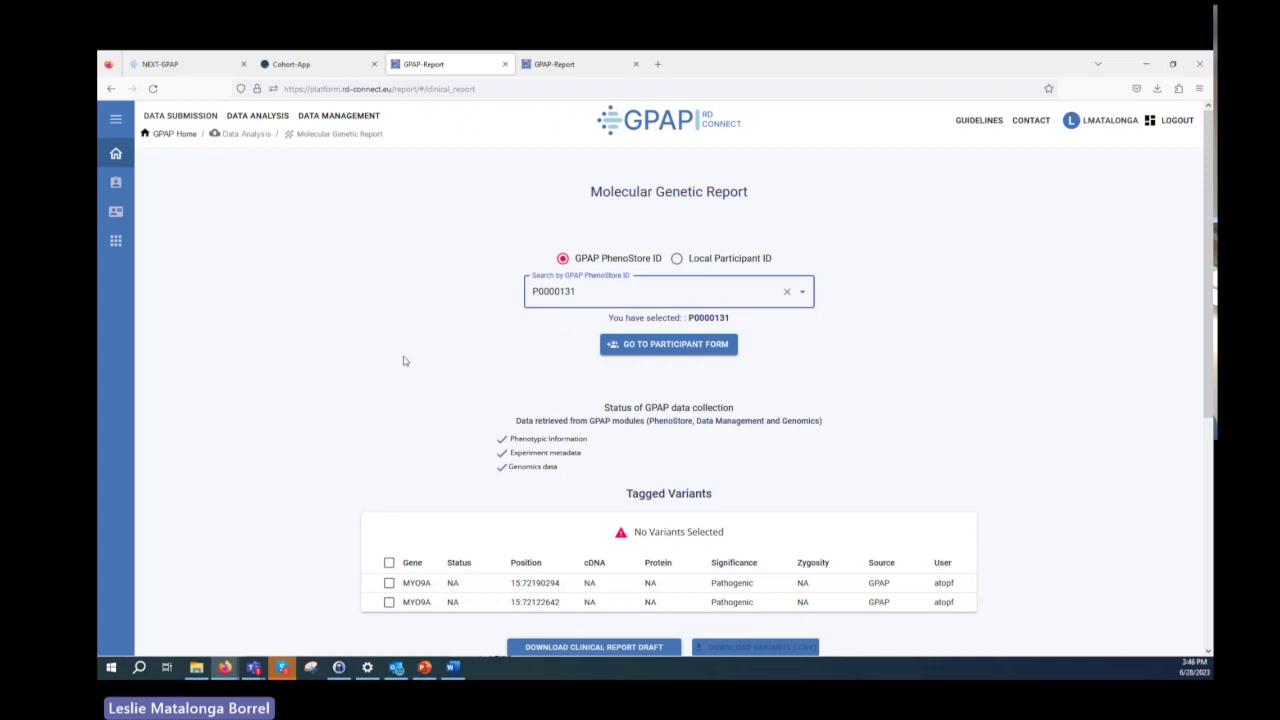
pyautogui.scroll(-1, 400, 400)
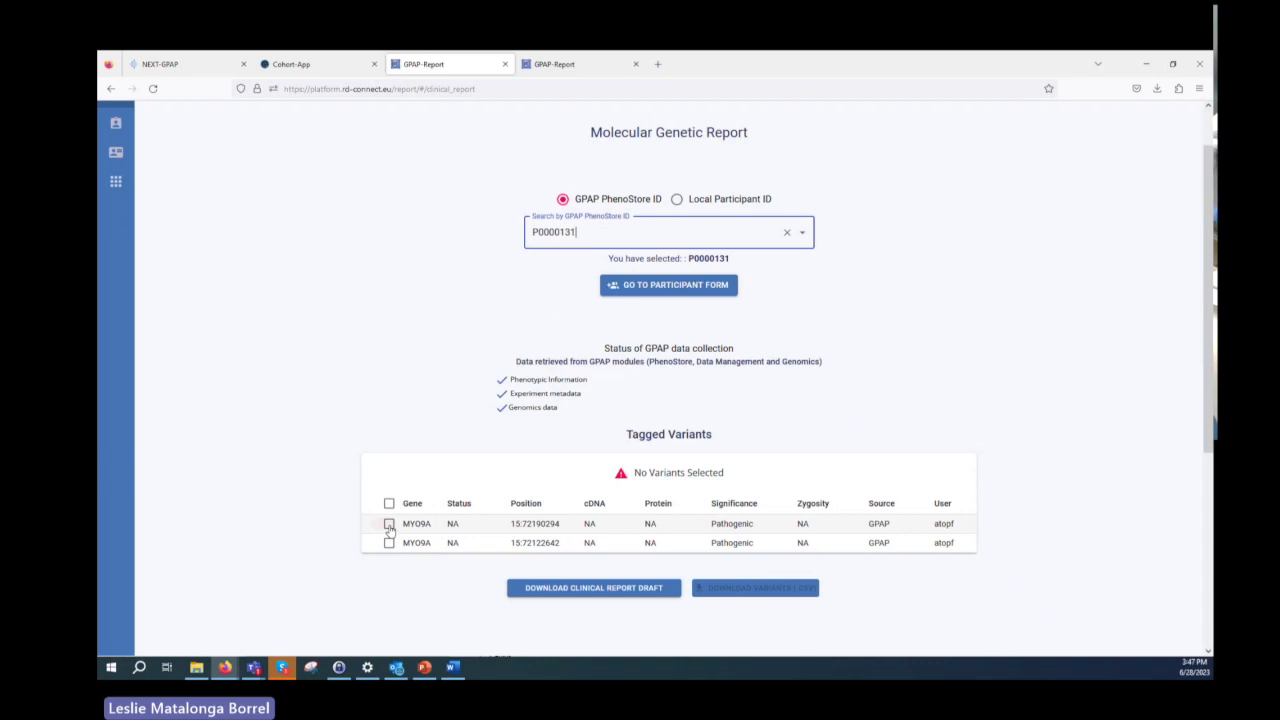
# Step: Include both tagged MYO9A variants and download the report draft and variants CSV
pyautogui.click(389, 528)
pyautogui.click(390, 506)
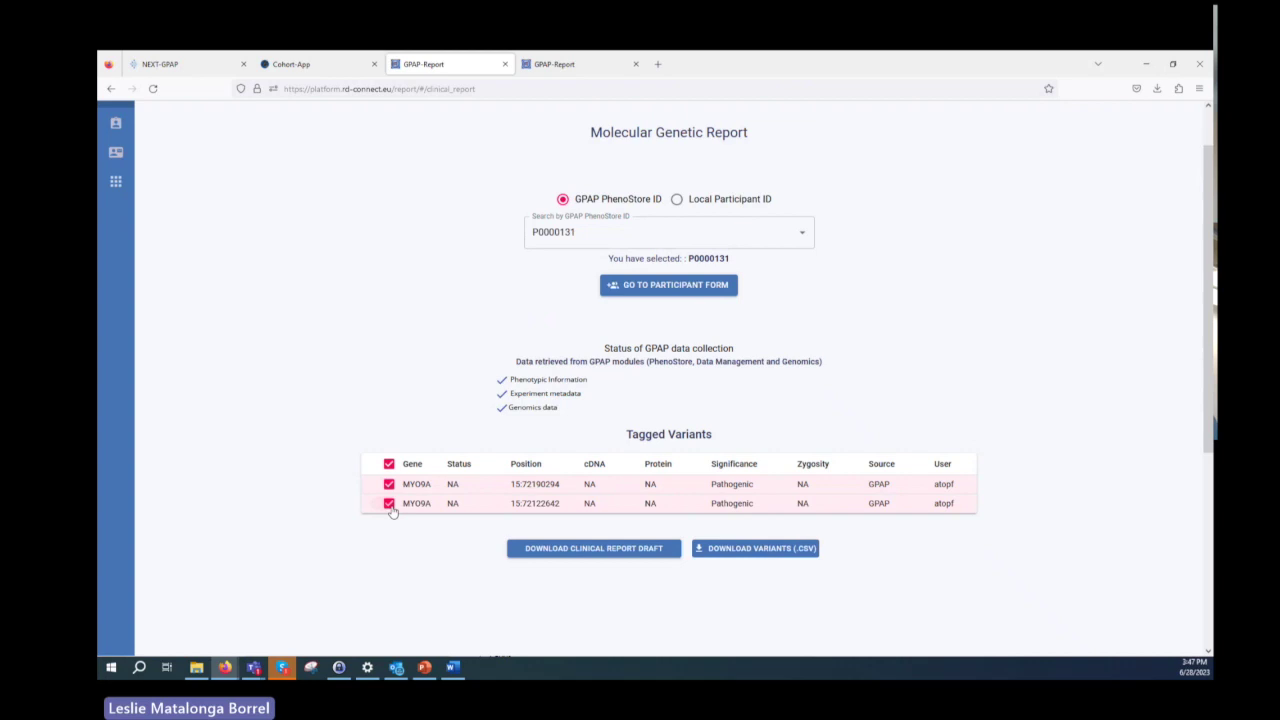
pyautogui.click(577, 551)
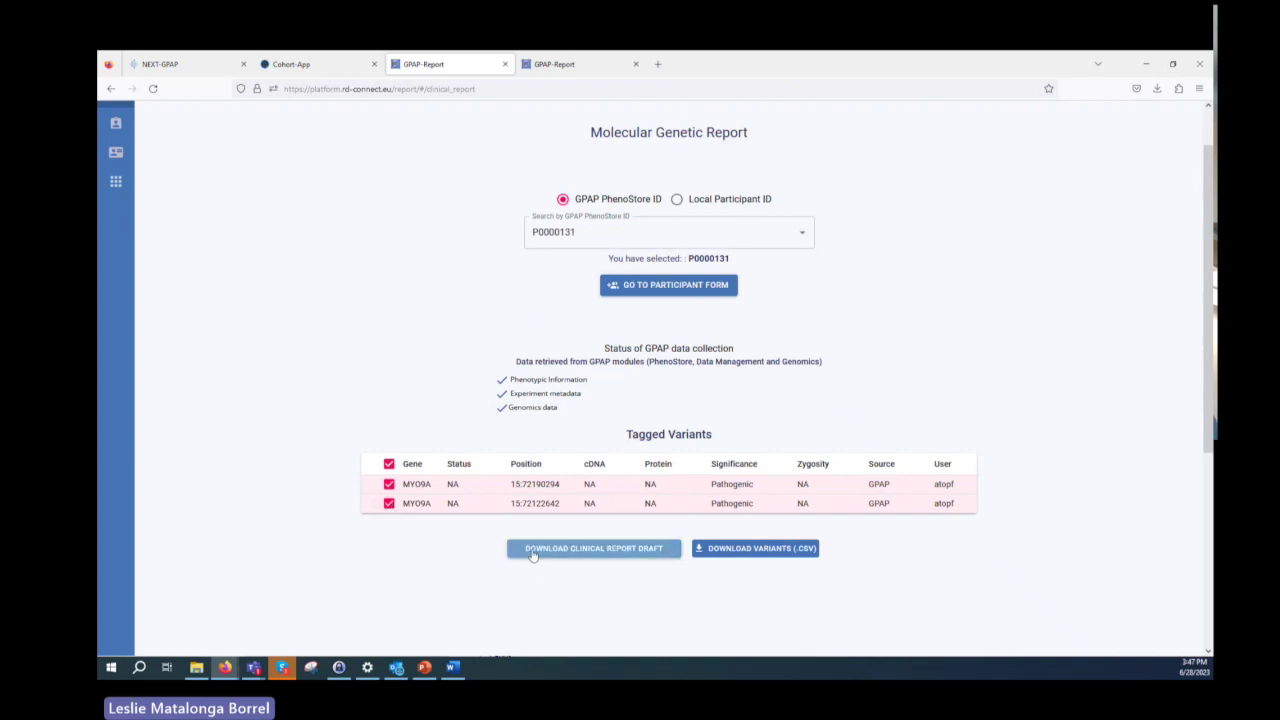
pyautogui.click(590, 556)
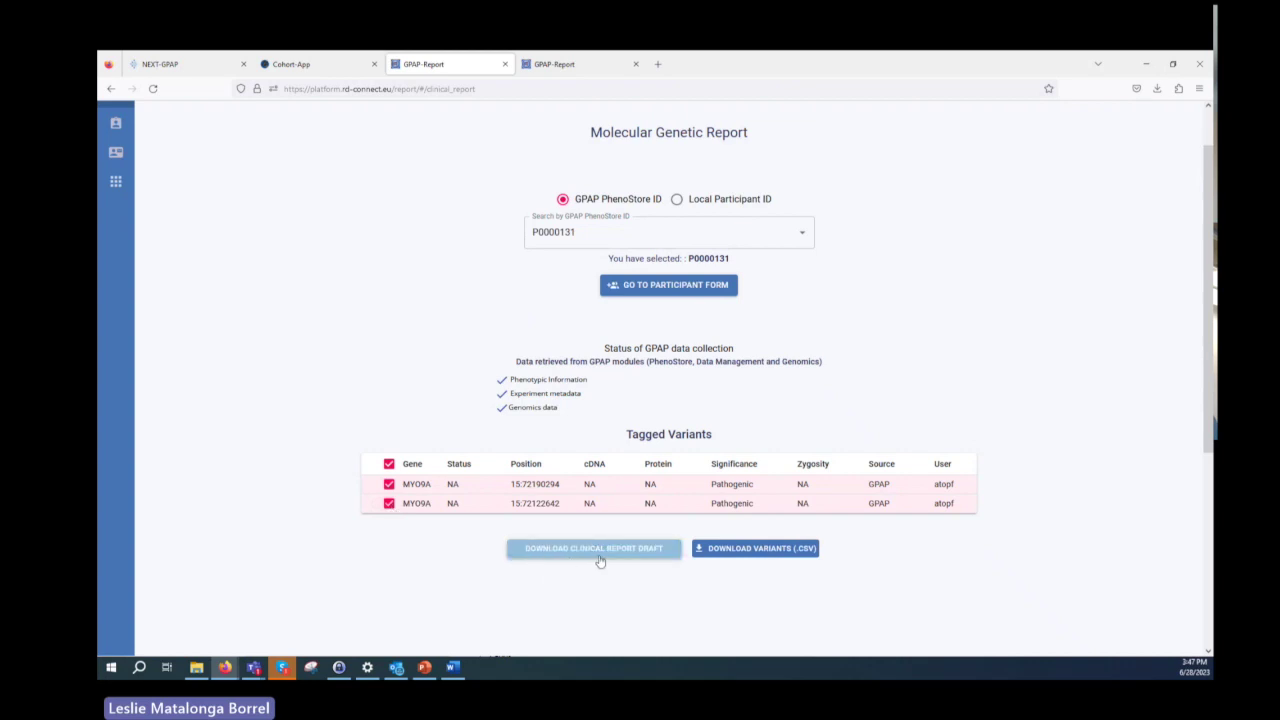
pyautogui.click(770, 552)
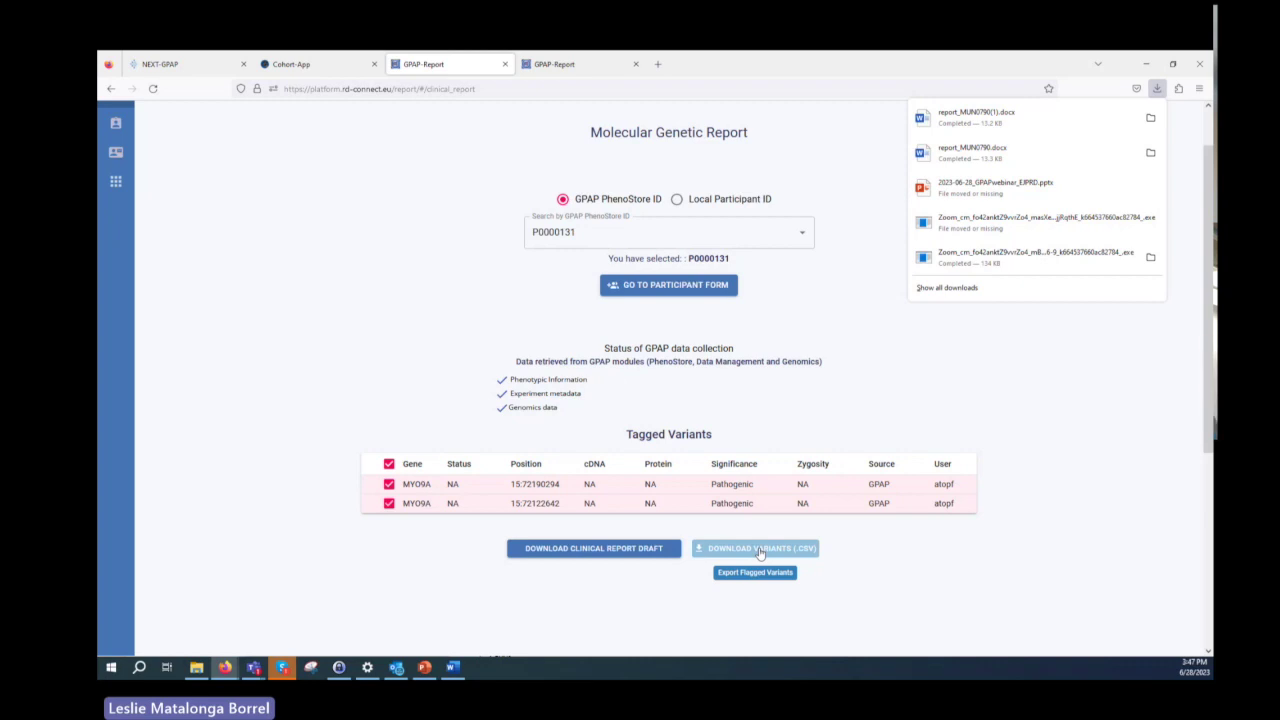
# Step: Open report_MUN0790(1).docx in Word and review its MYO9A variants and annexes
pyautogui.click(990, 112)
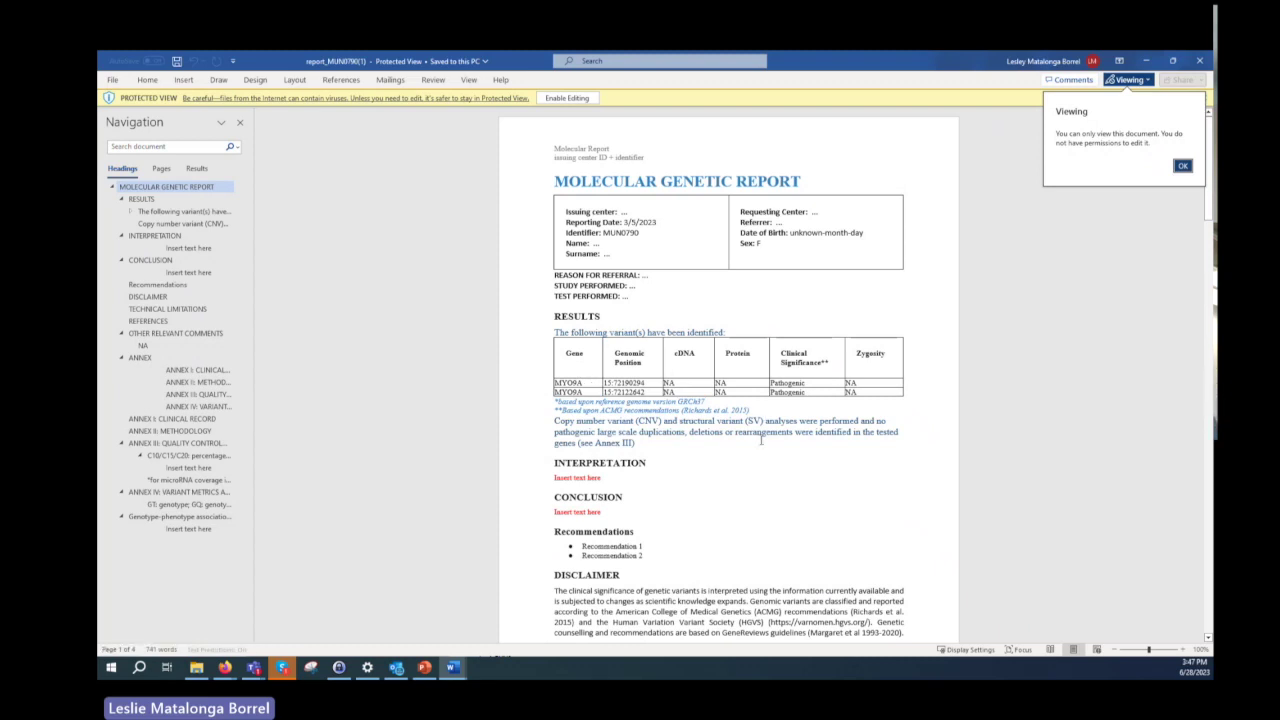
pyautogui.scroll(-1, 761, 440)
pyautogui.click(630, 452)
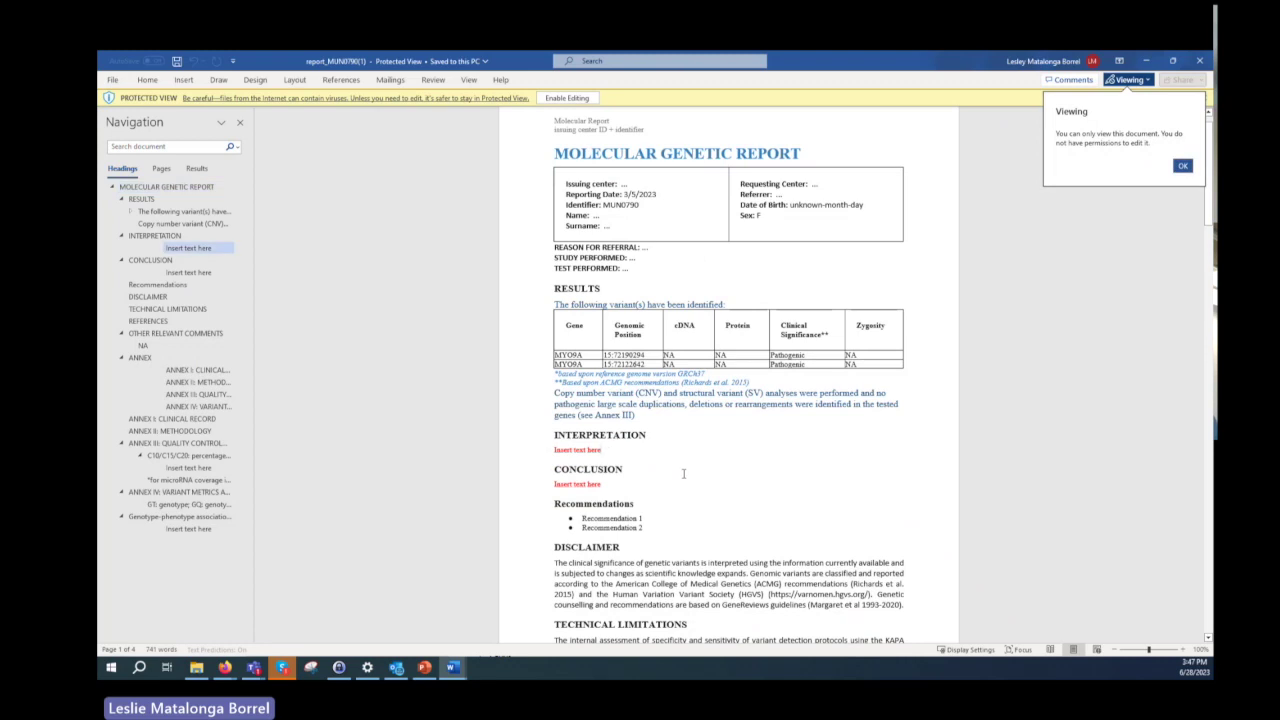
pyautogui.scroll(-5, 684, 473)
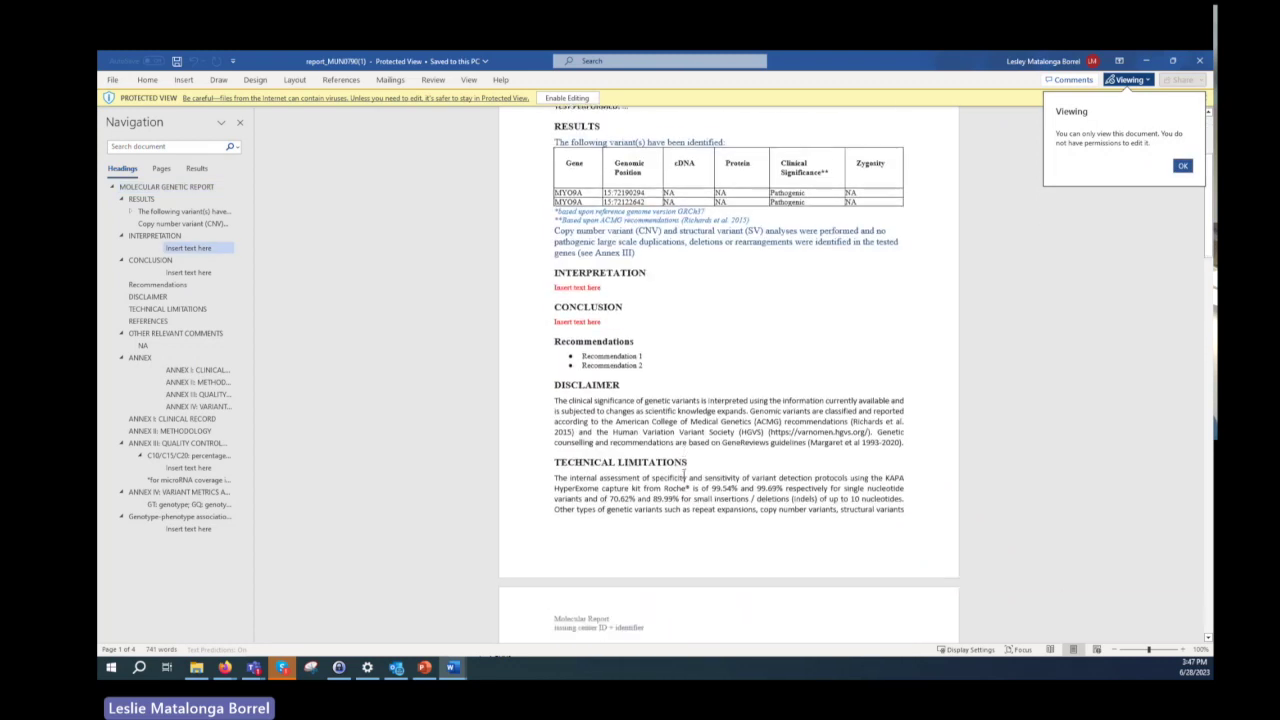
pyautogui.scroll(-10, 684, 473)
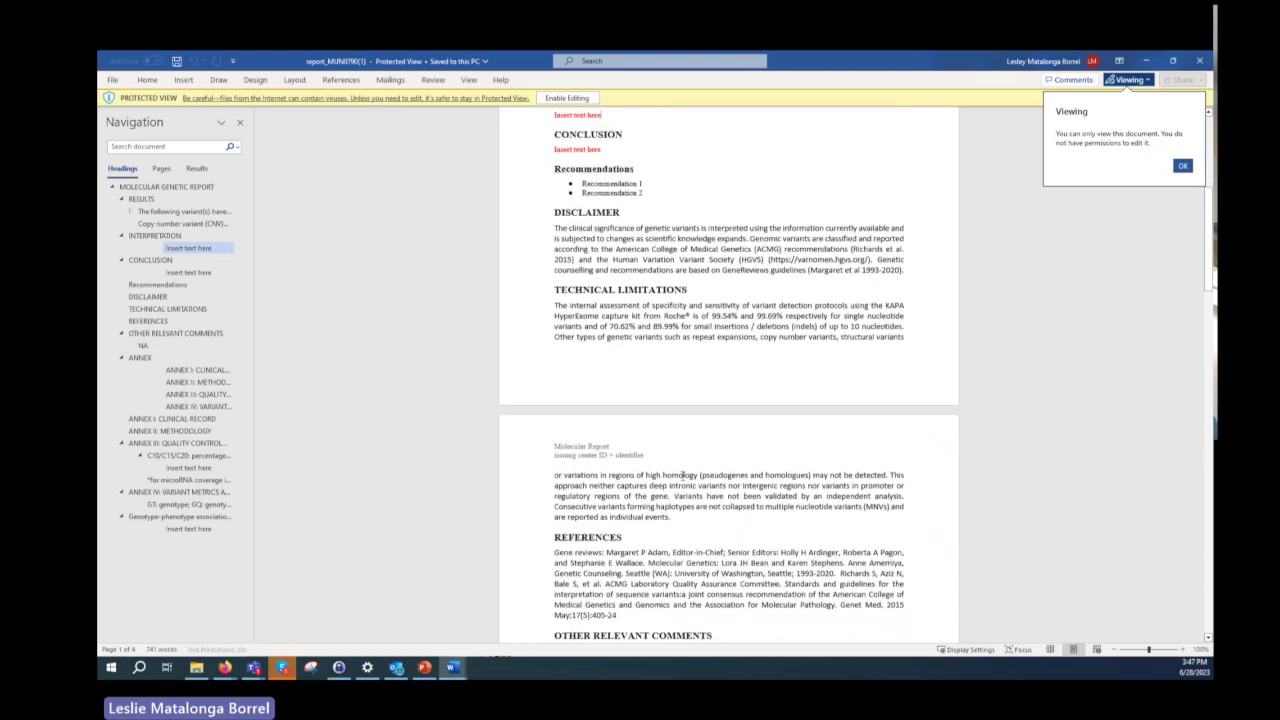
pyautogui.scroll(-18, 684, 477)
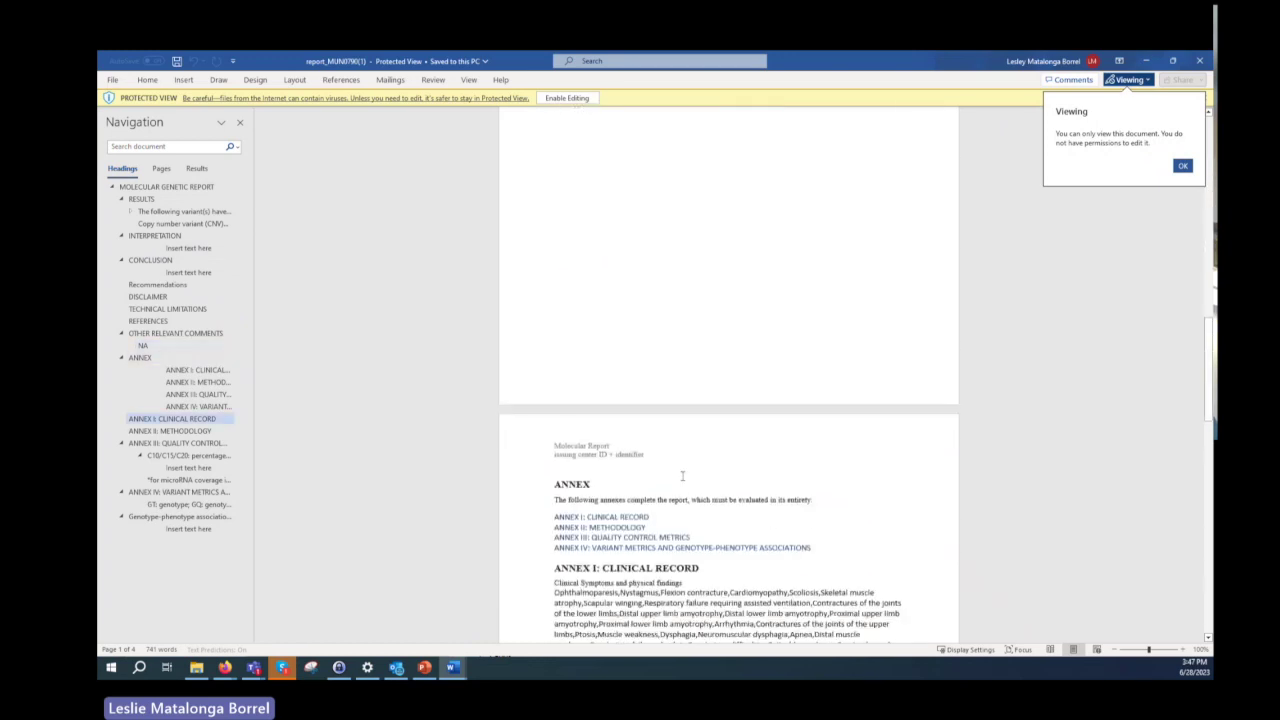
pyautogui.scroll(-2, 684, 475)
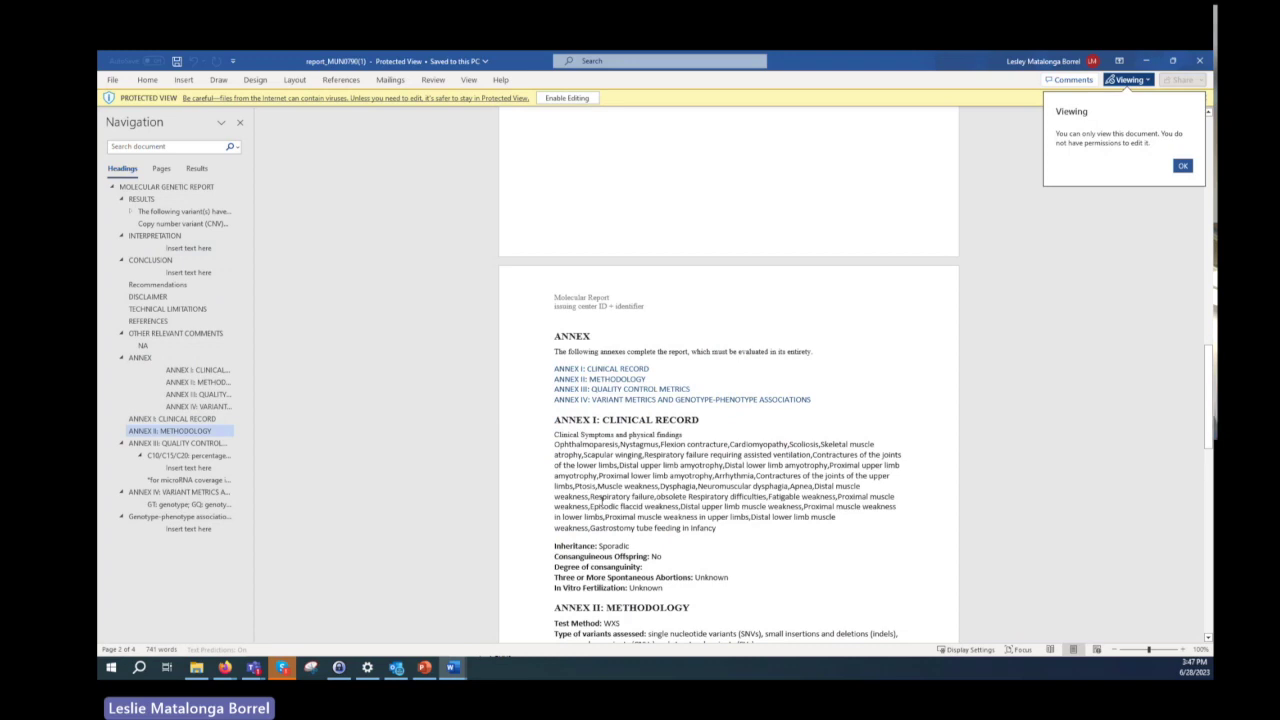
pyautogui.scroll(-4, 600, 500)
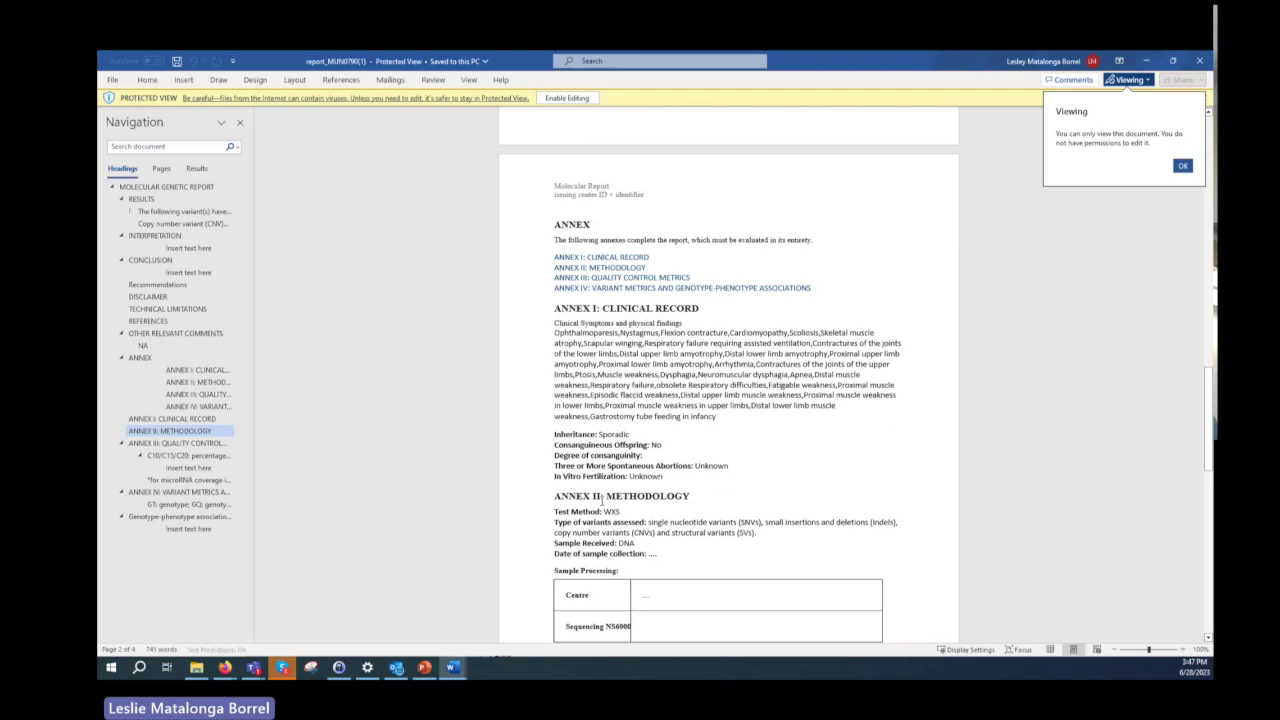
pyautogui.click(1146, 61)
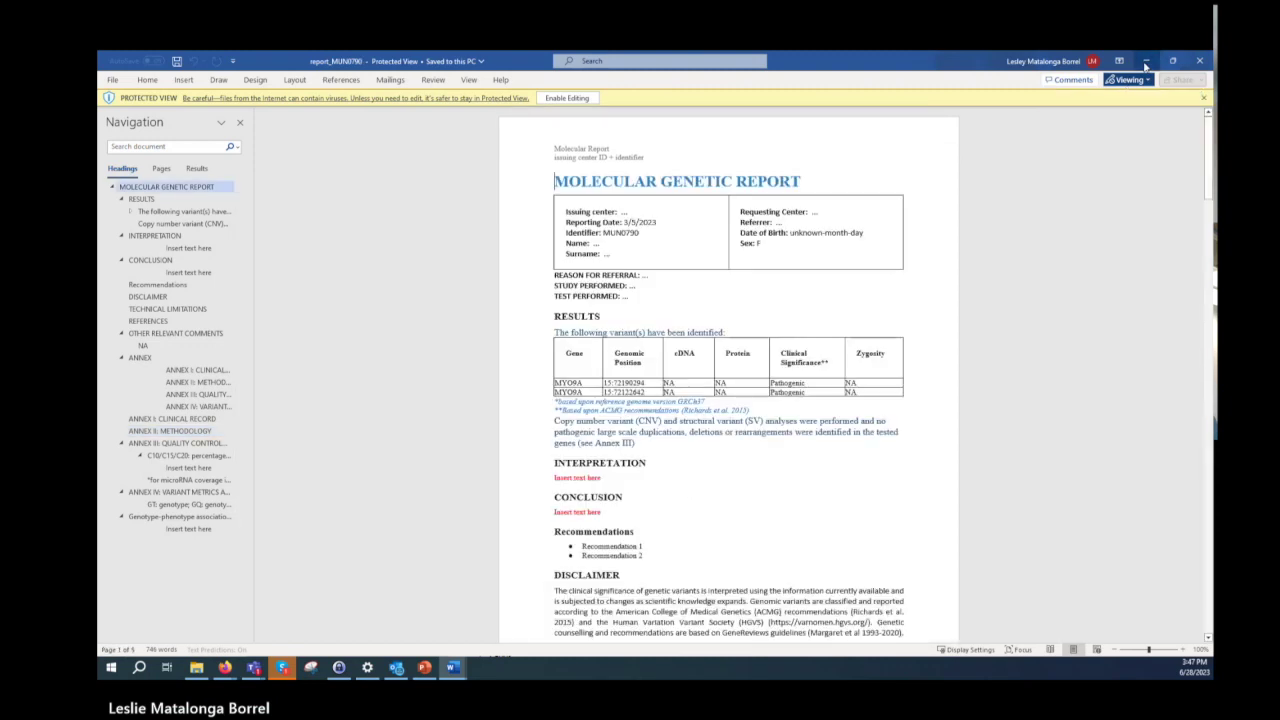
# Step: Set Word aside and return to the GPAP Report dashboard home
pyautogui.click(1146, 62)
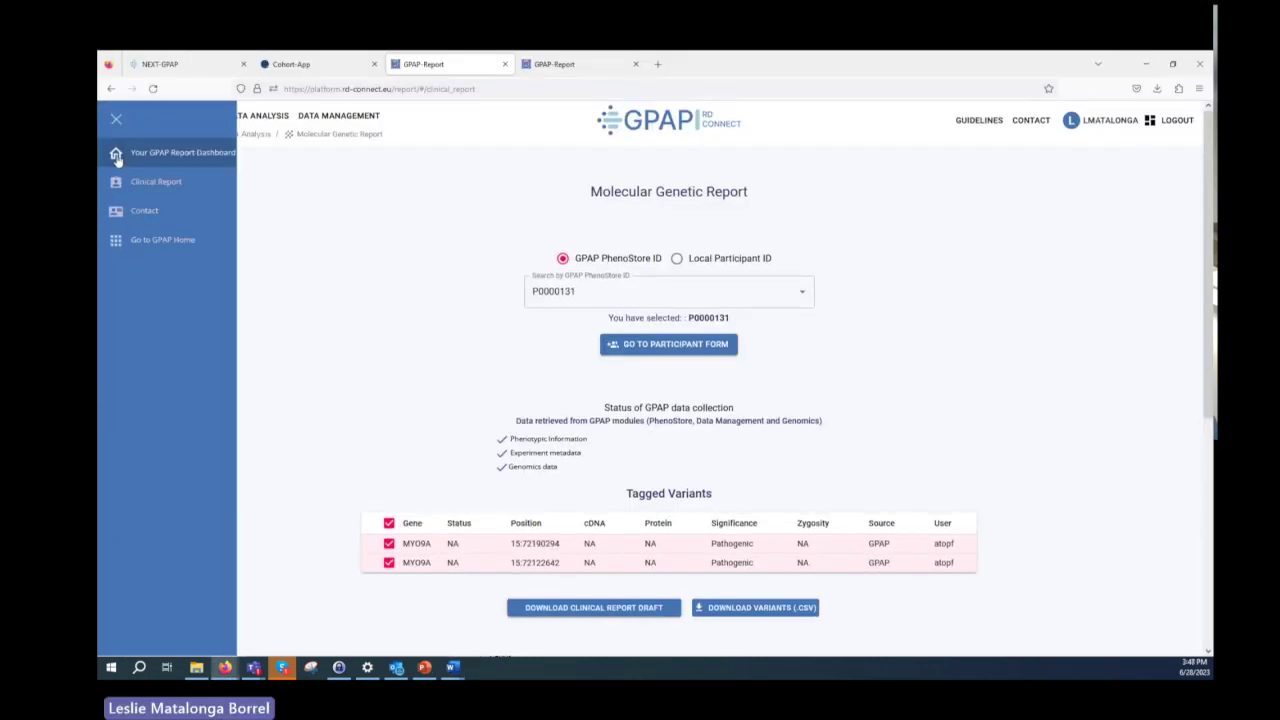
pyautogui.click(116, 155)
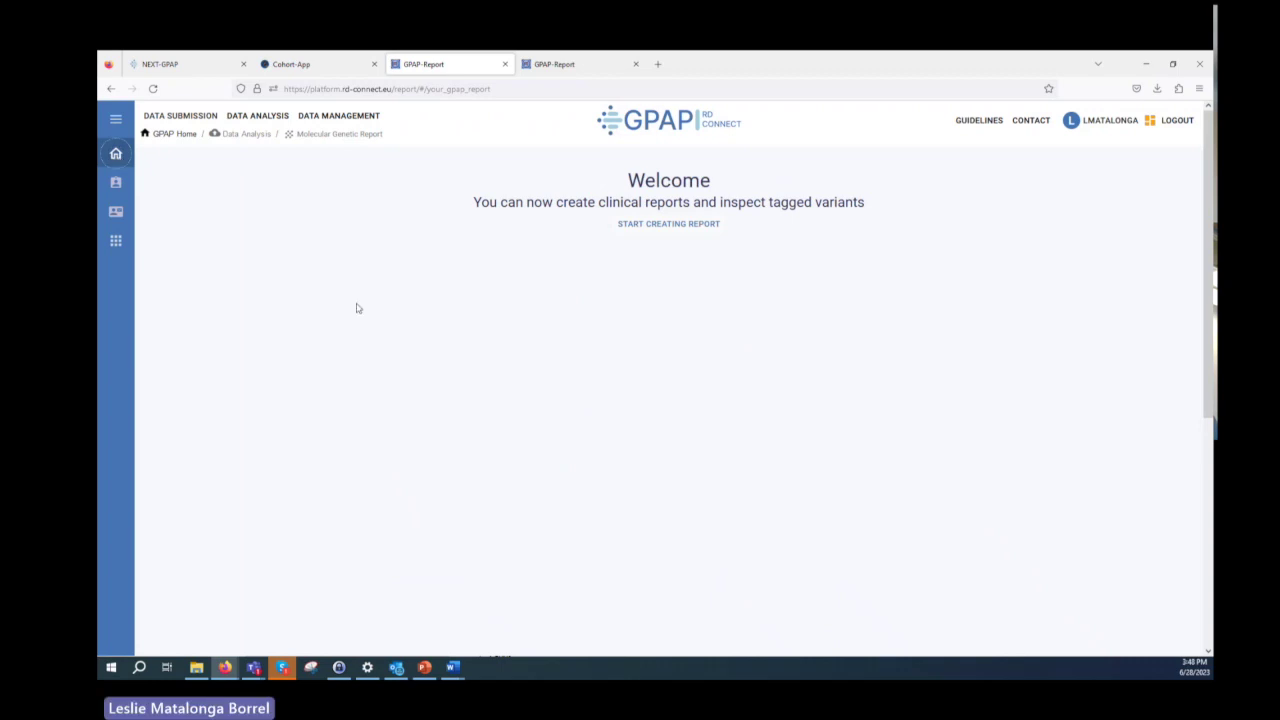